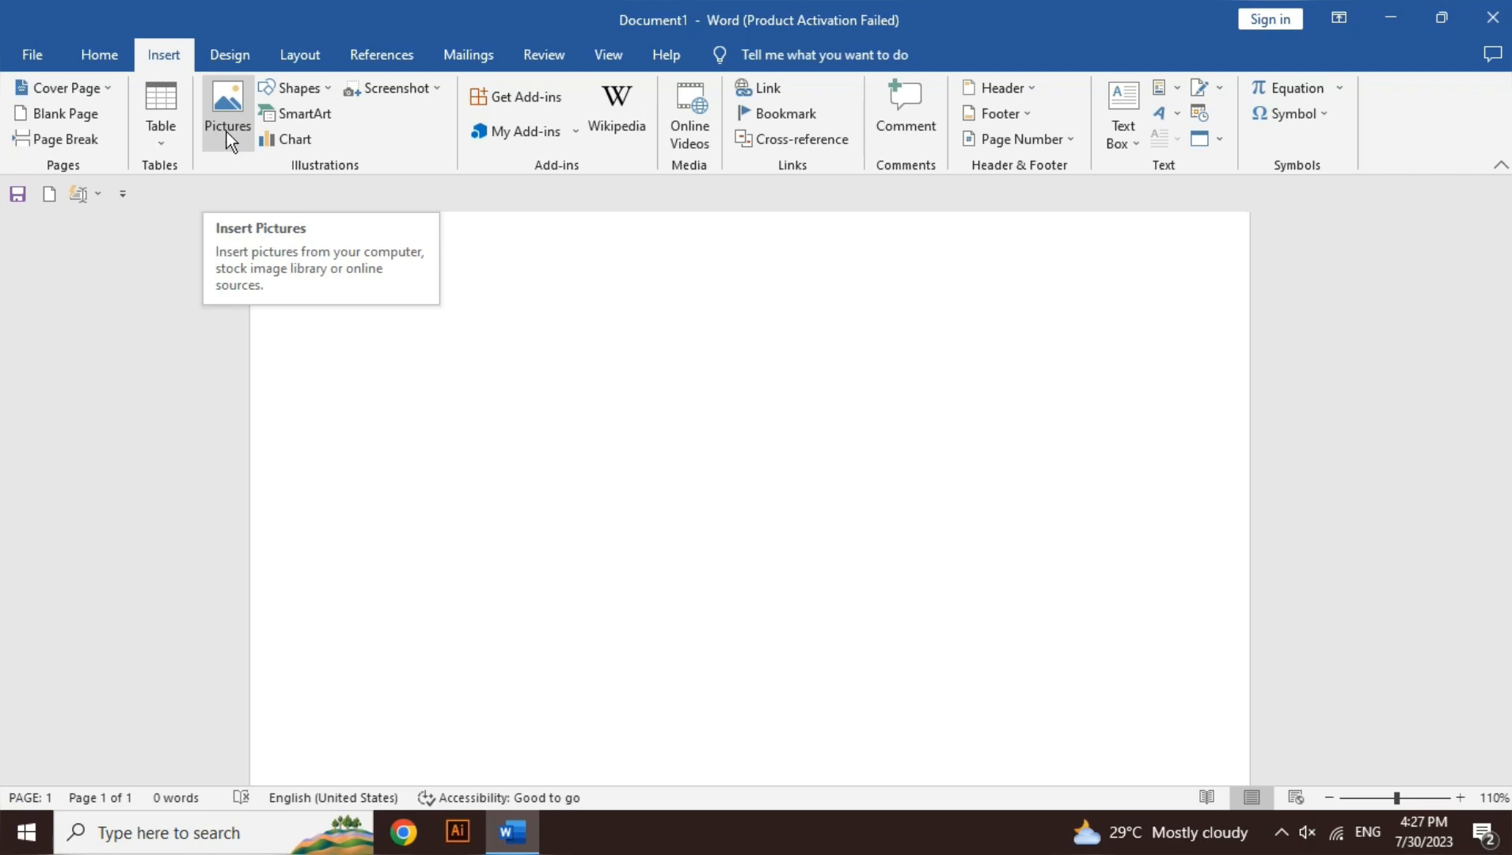
Step: Insert the first picture from the Airplane category of the Bing online image search
left_click(226, 132)
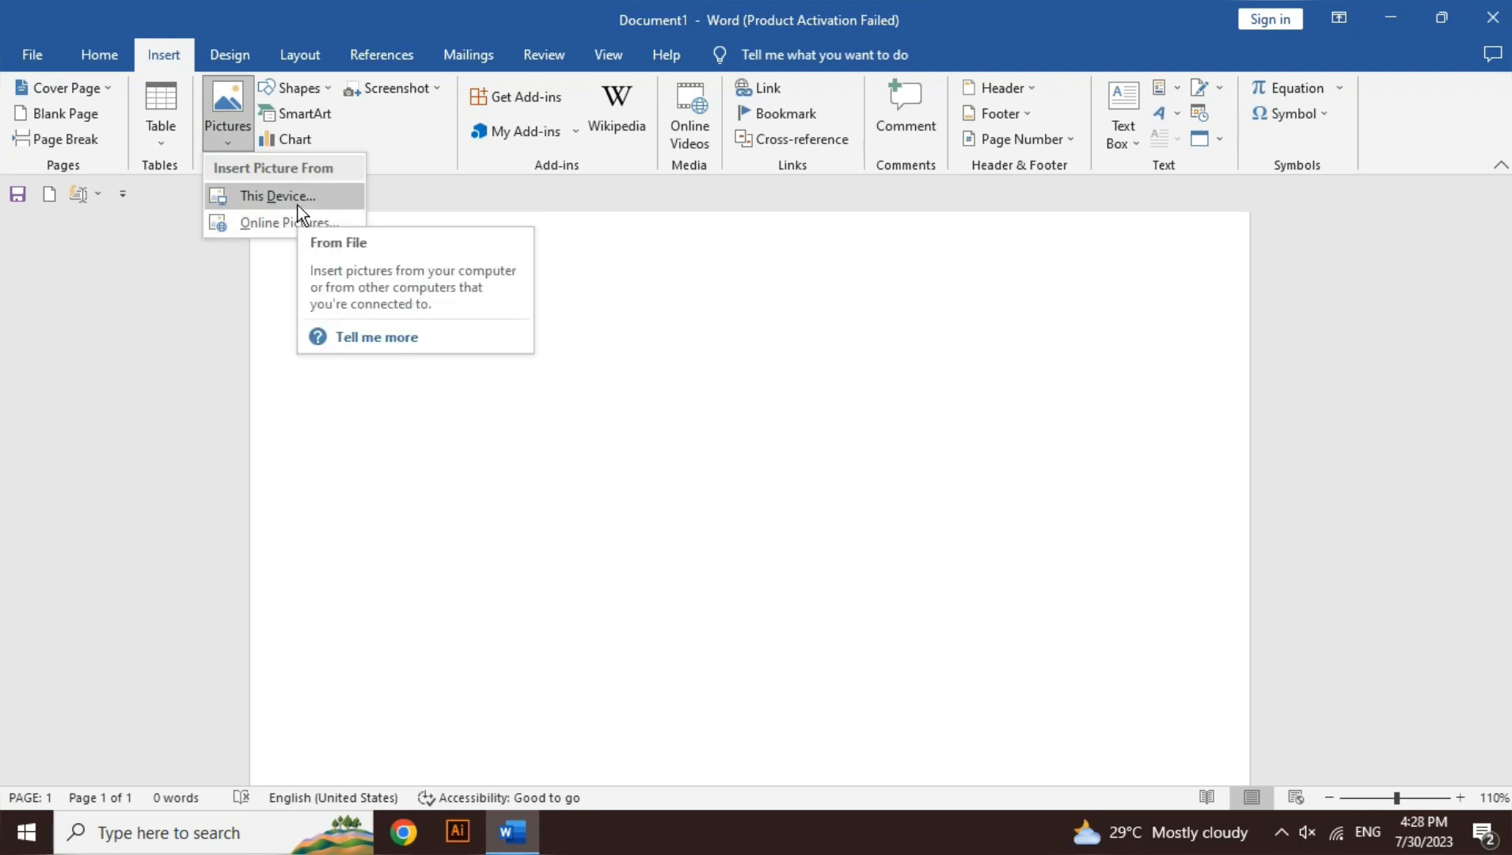
left_click(289, 225)
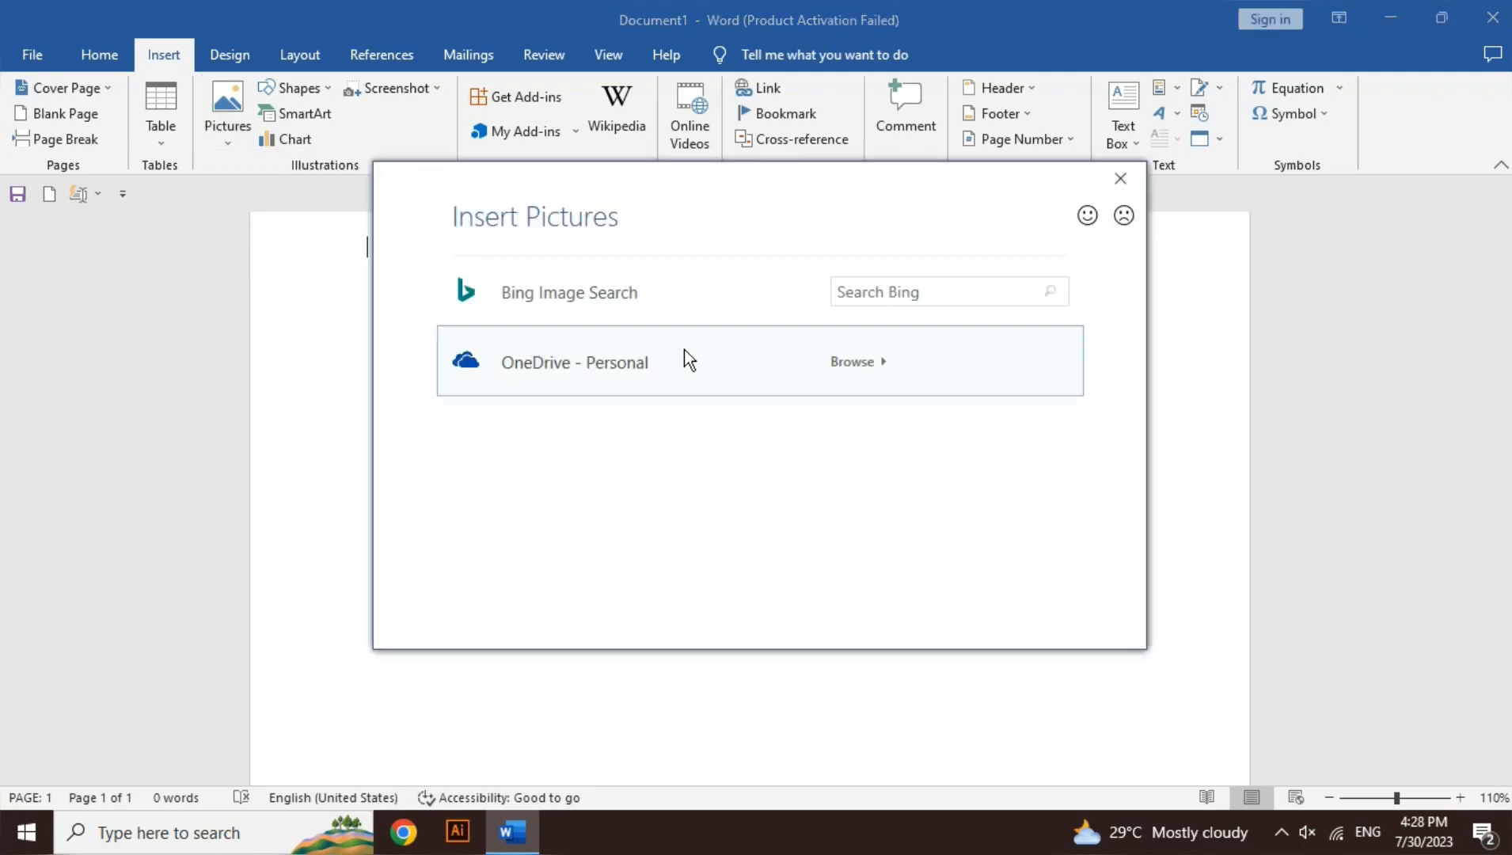
left_click(760, 305)
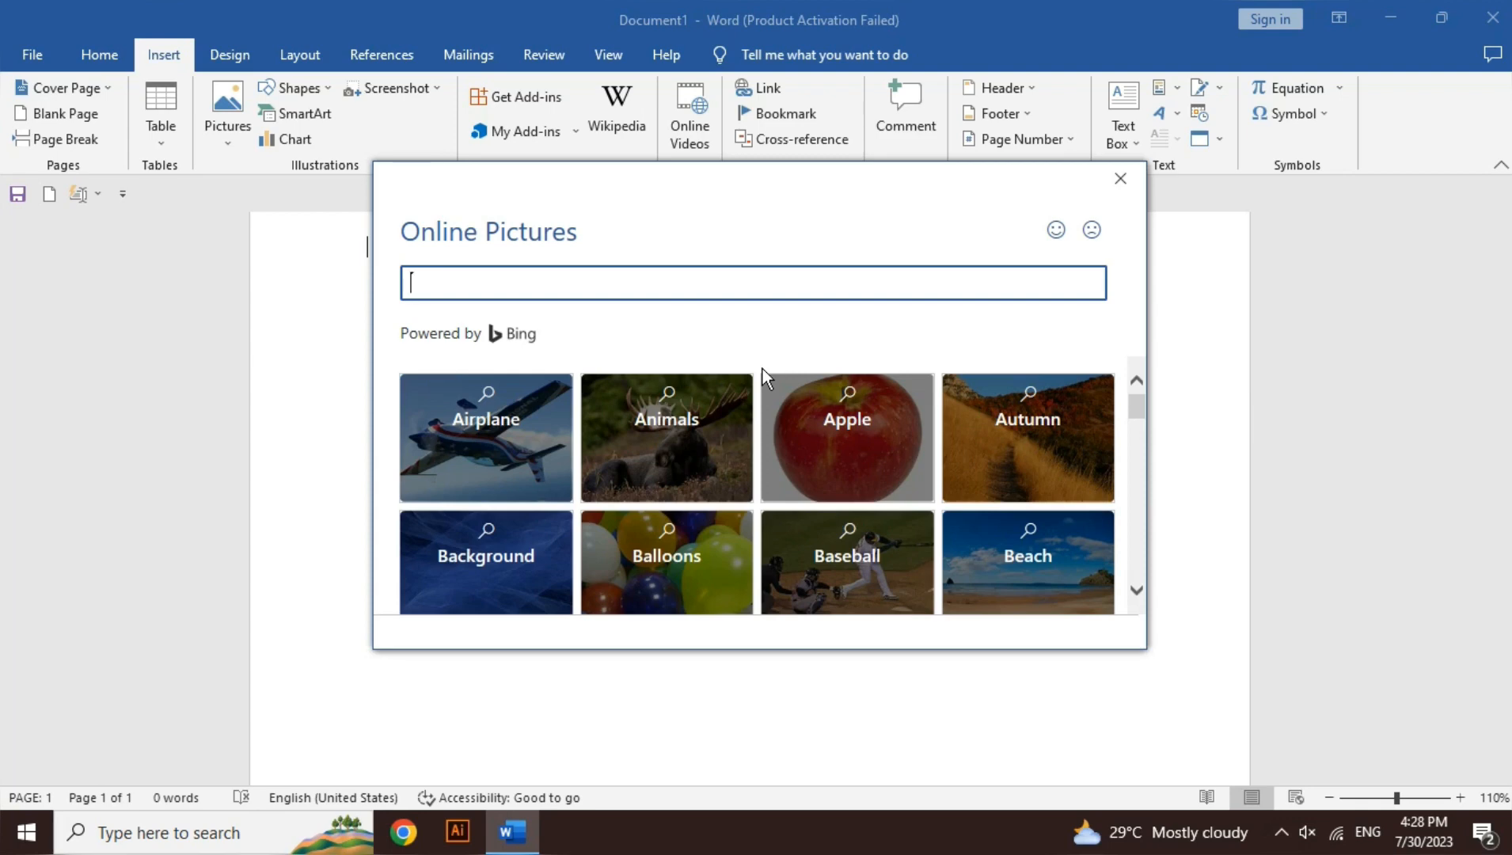
left_click(509, 443)
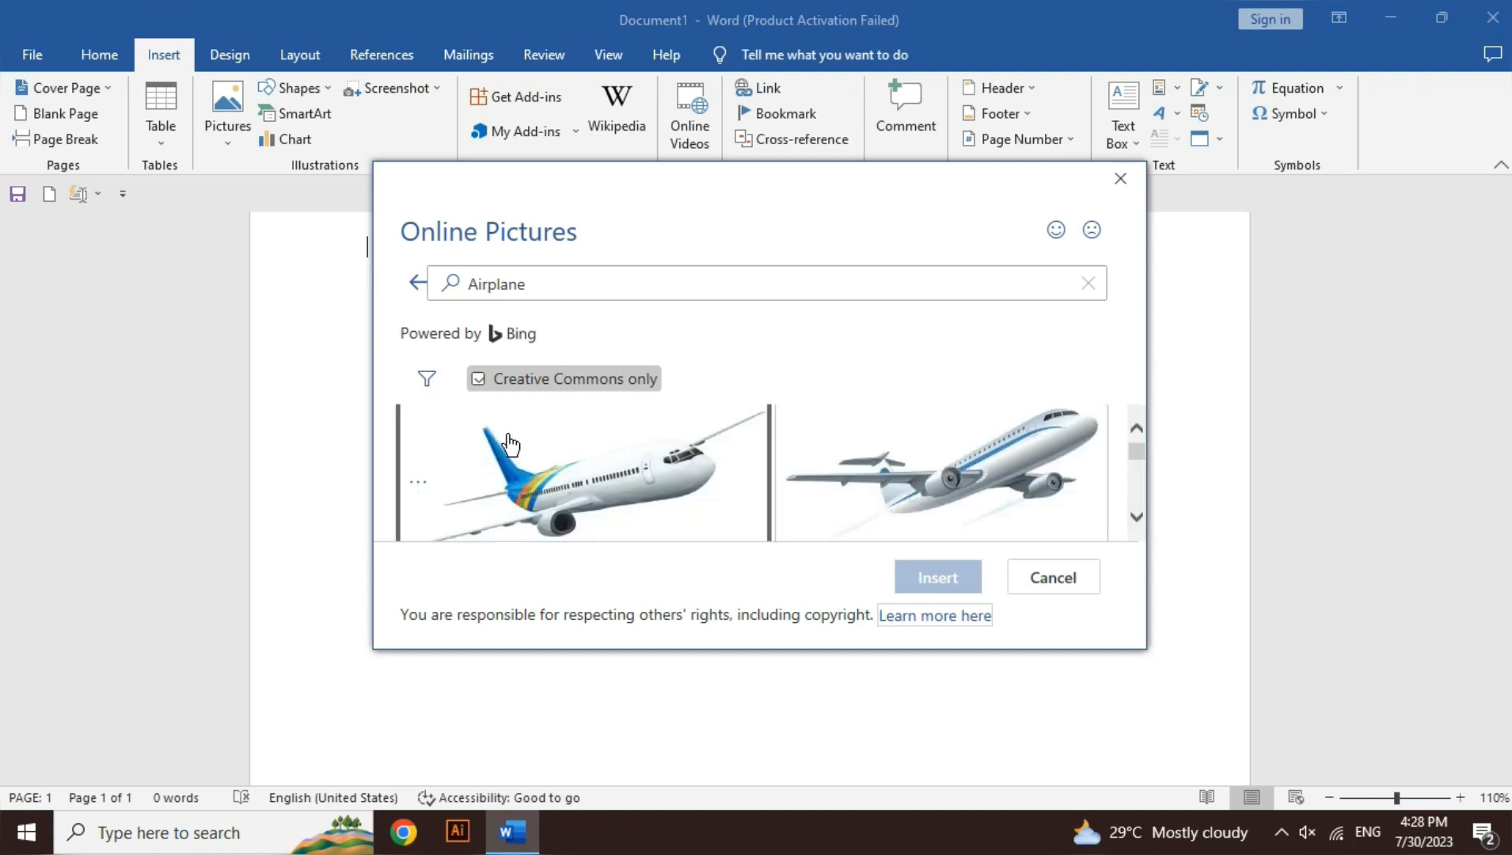
left_click(701, 482)
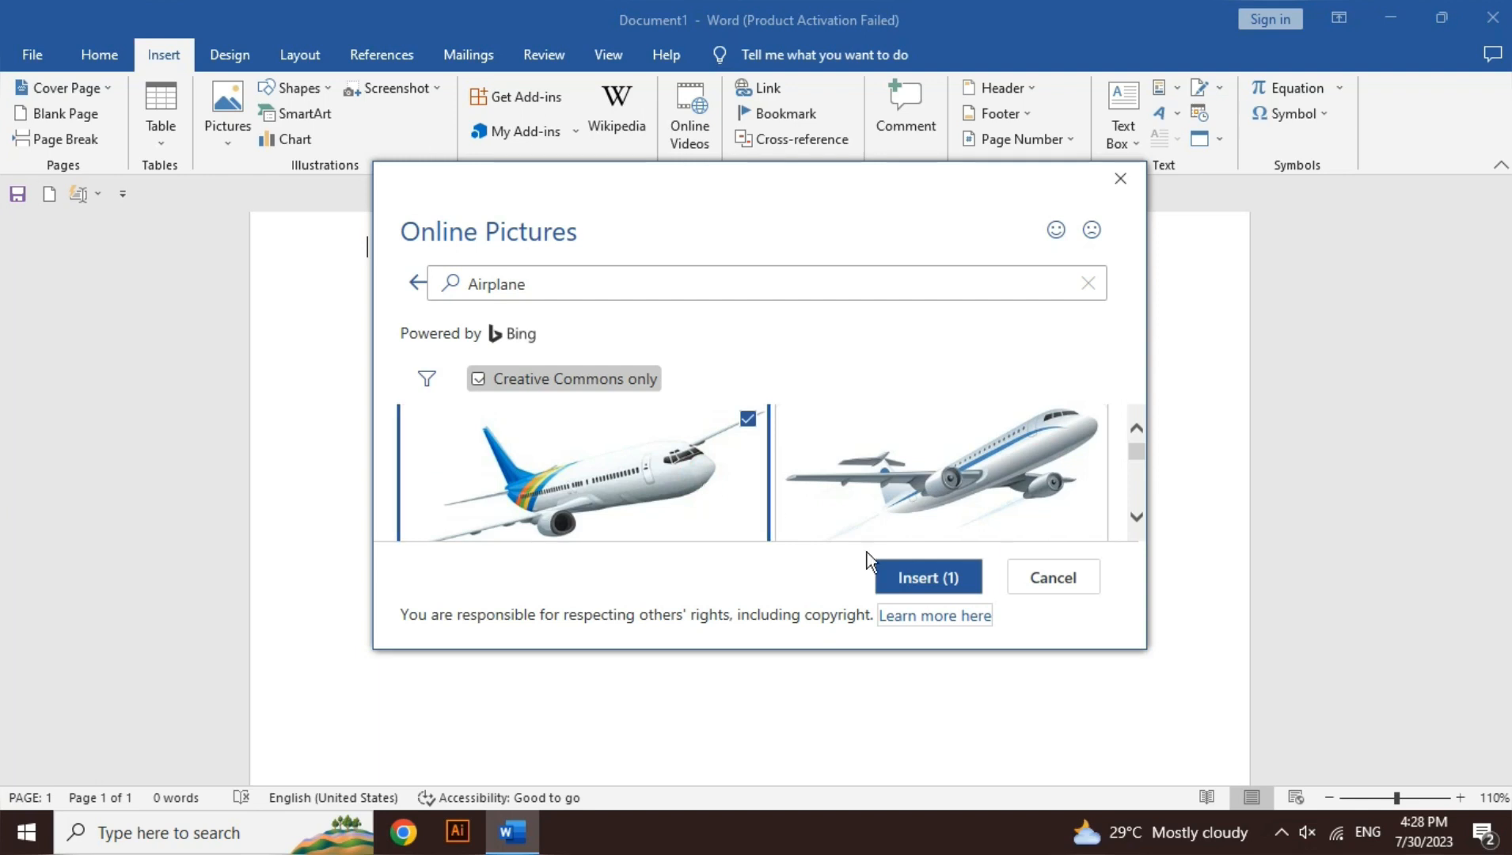
left_click(954, 586)
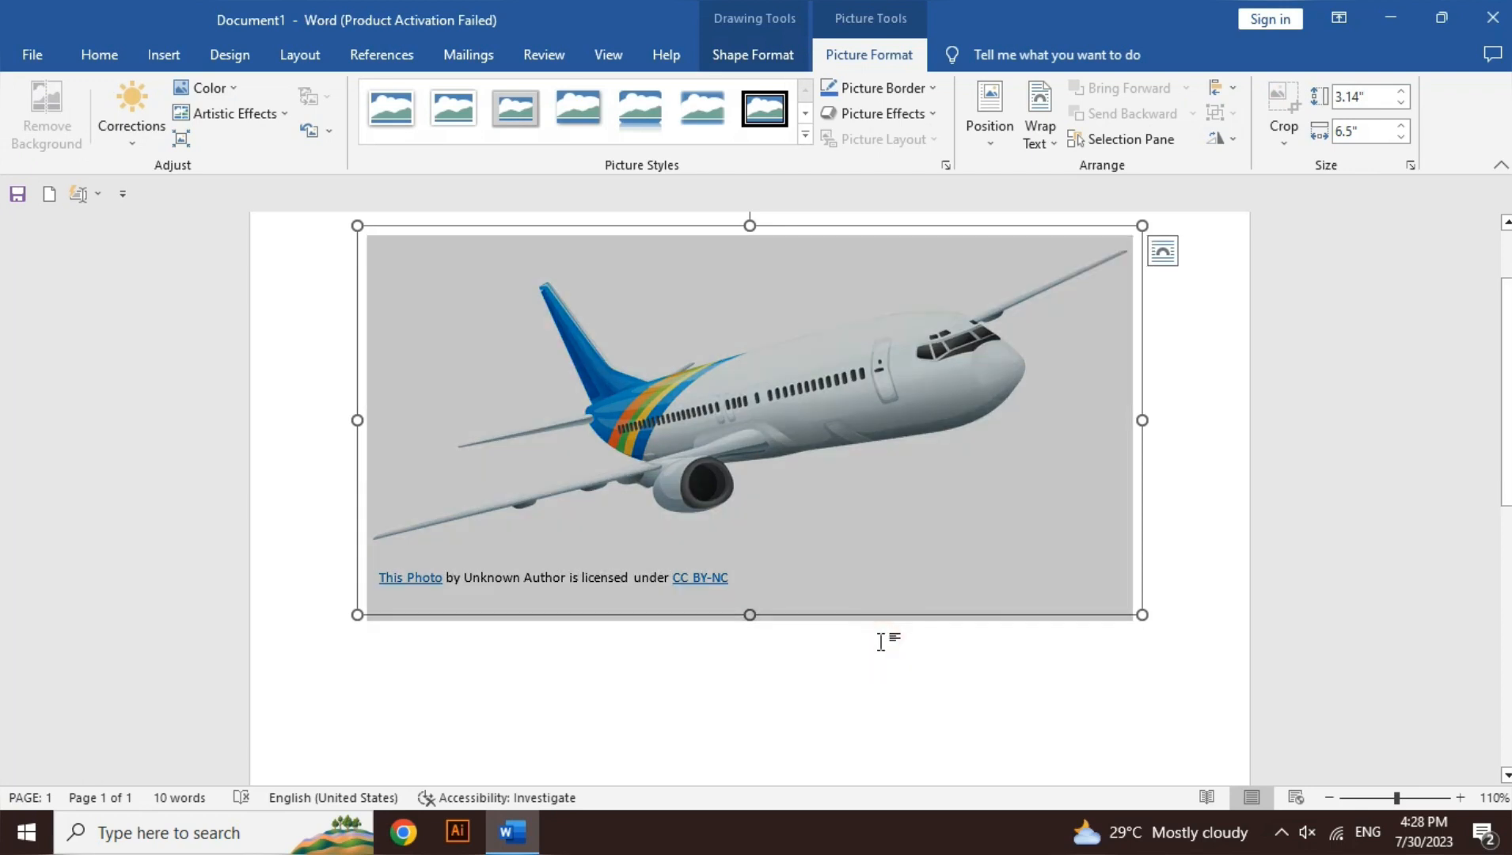
left_click(787, 667)
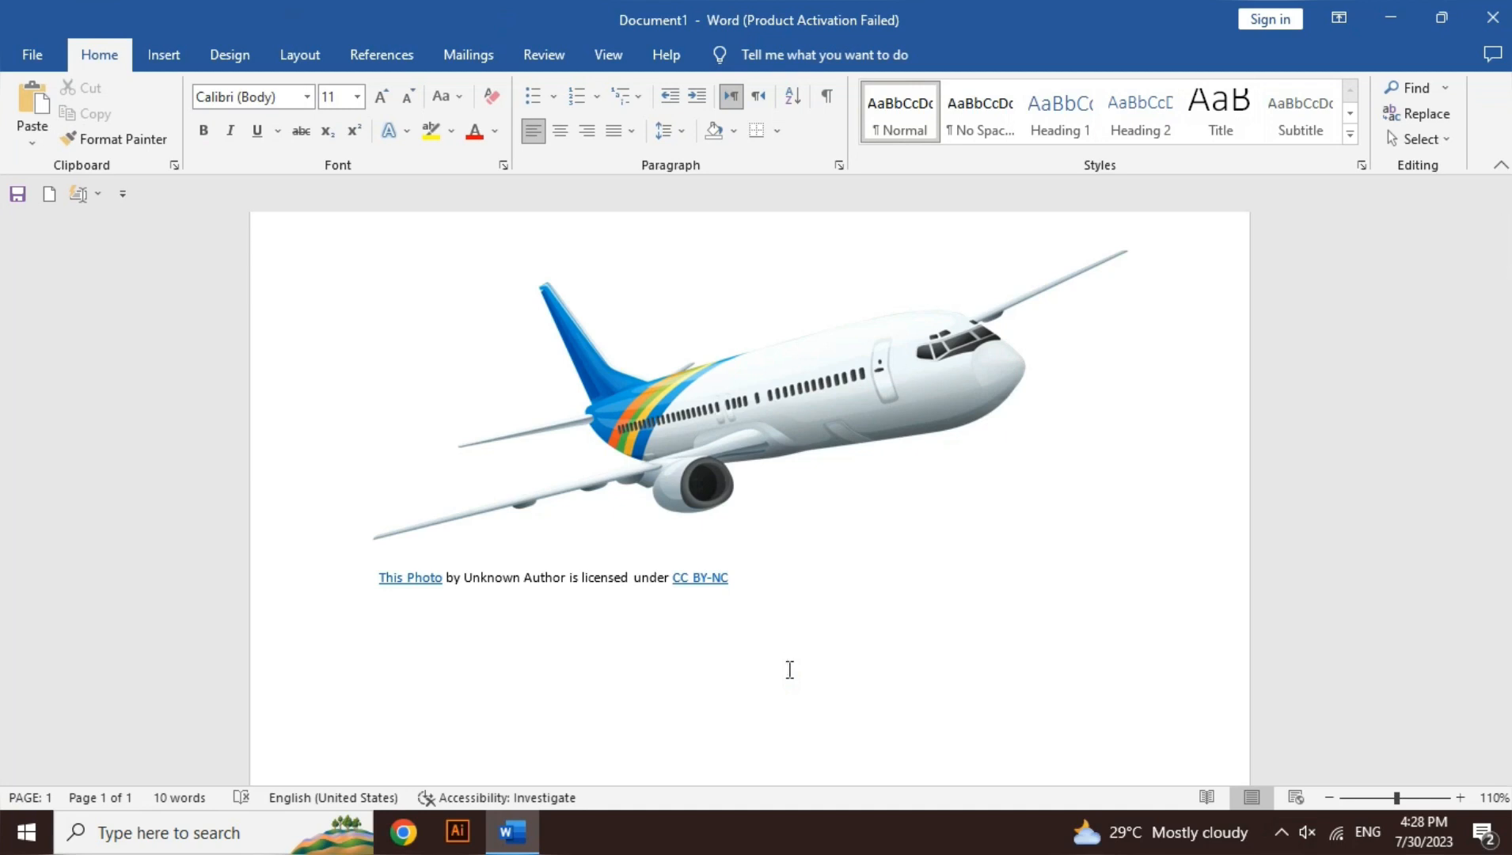
Step: Delete the licence caption with its text box, and the airplane picture itself
left_click(715, 446)
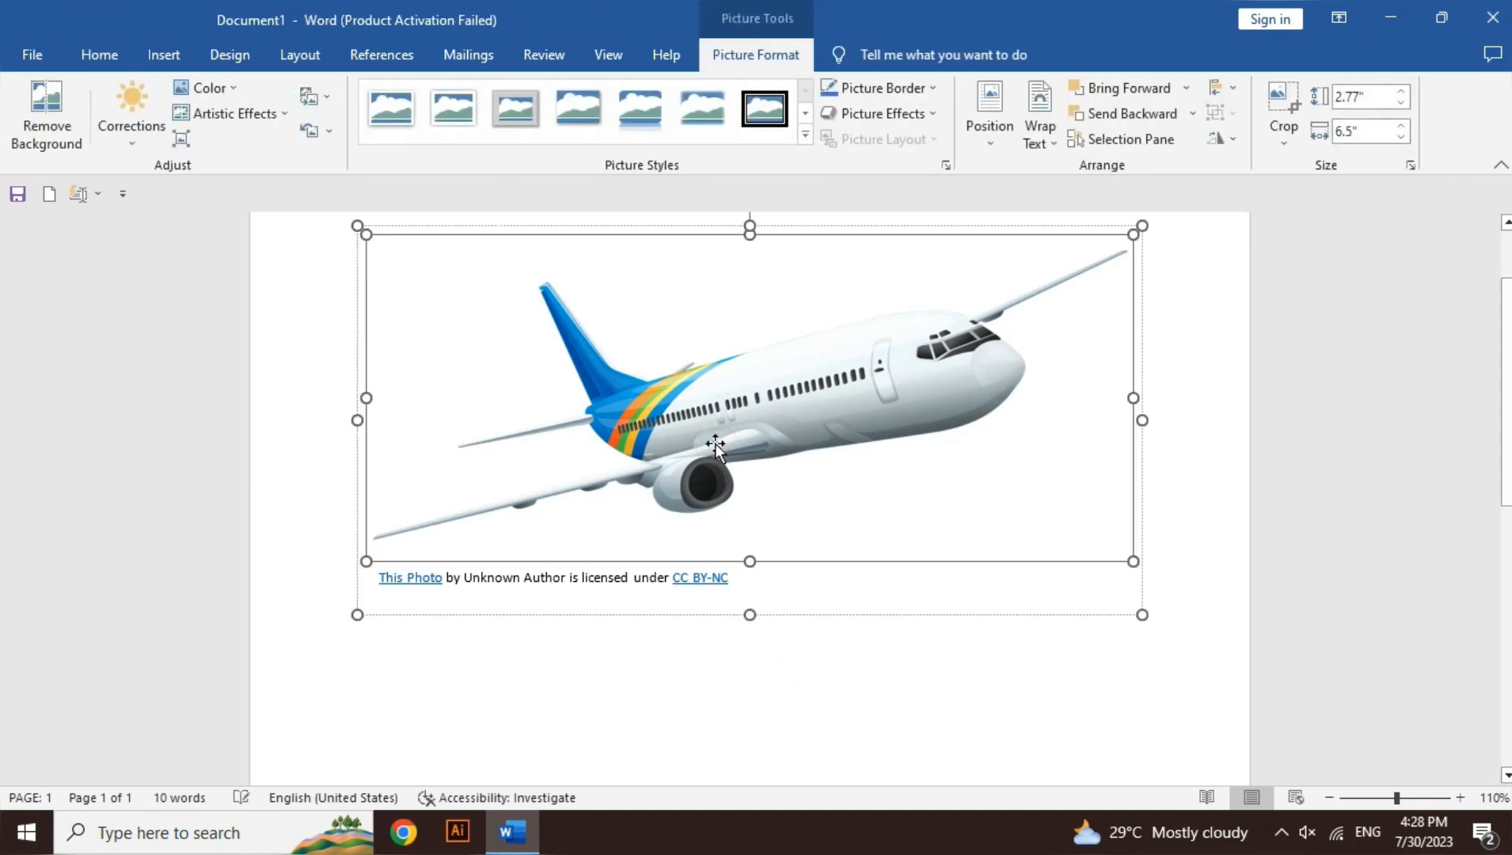
left_click(616, 584)
triple_click(615, 584)
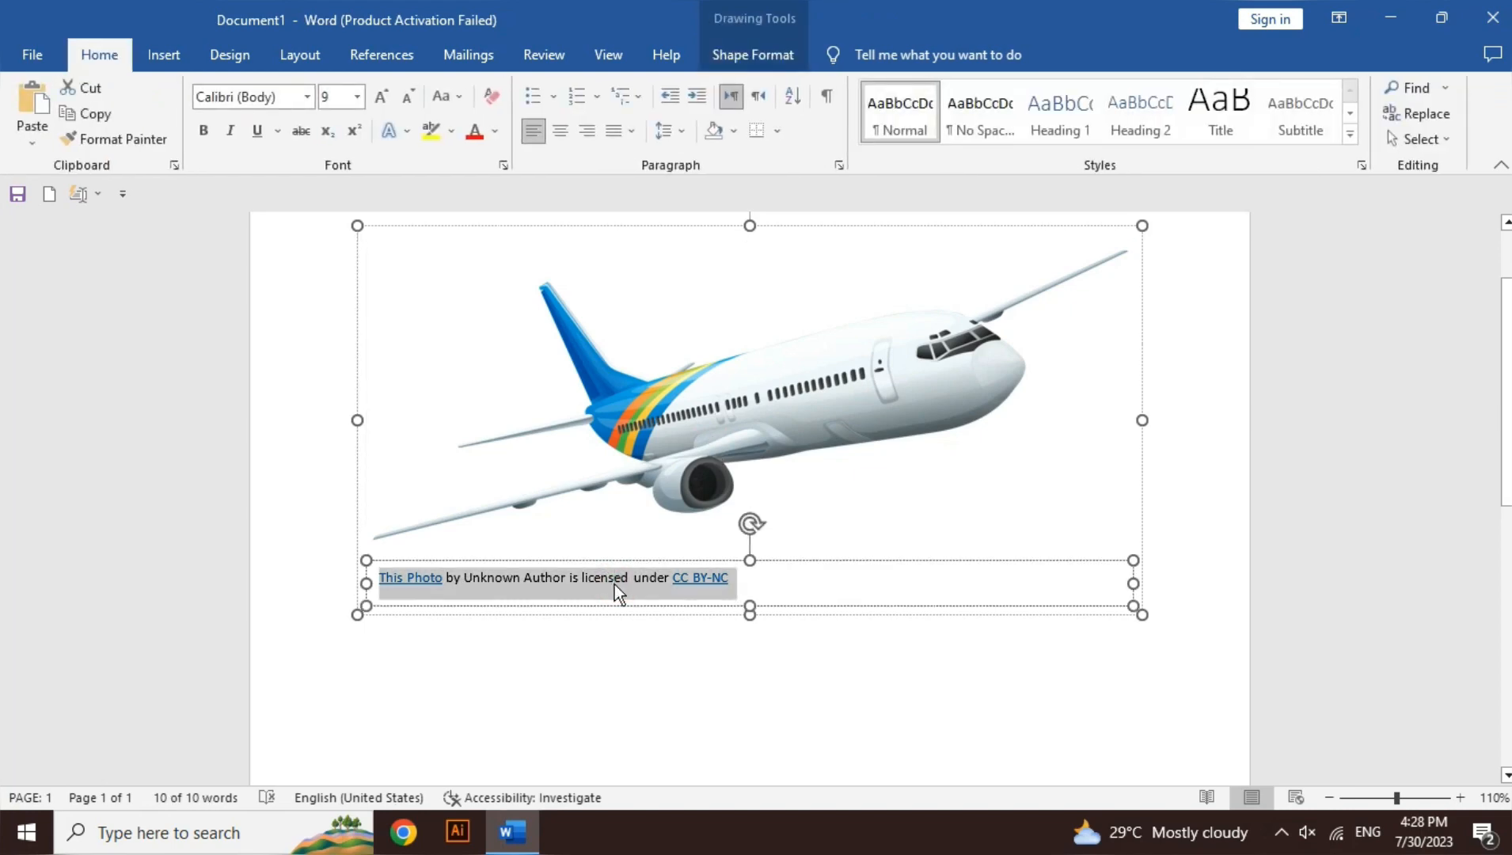
key("Delete")
key("Escape")
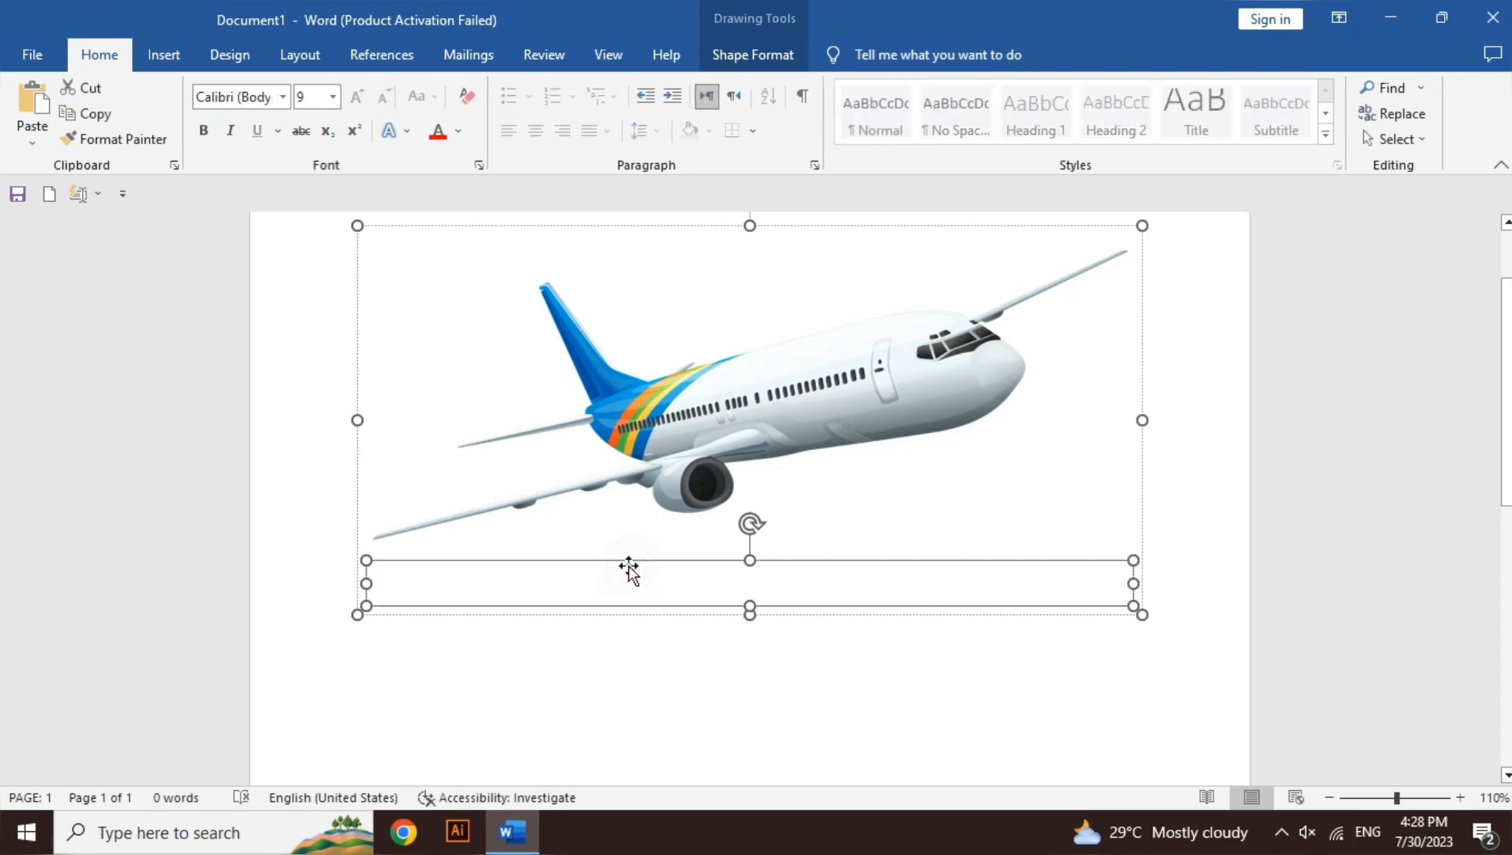
key("Delete")
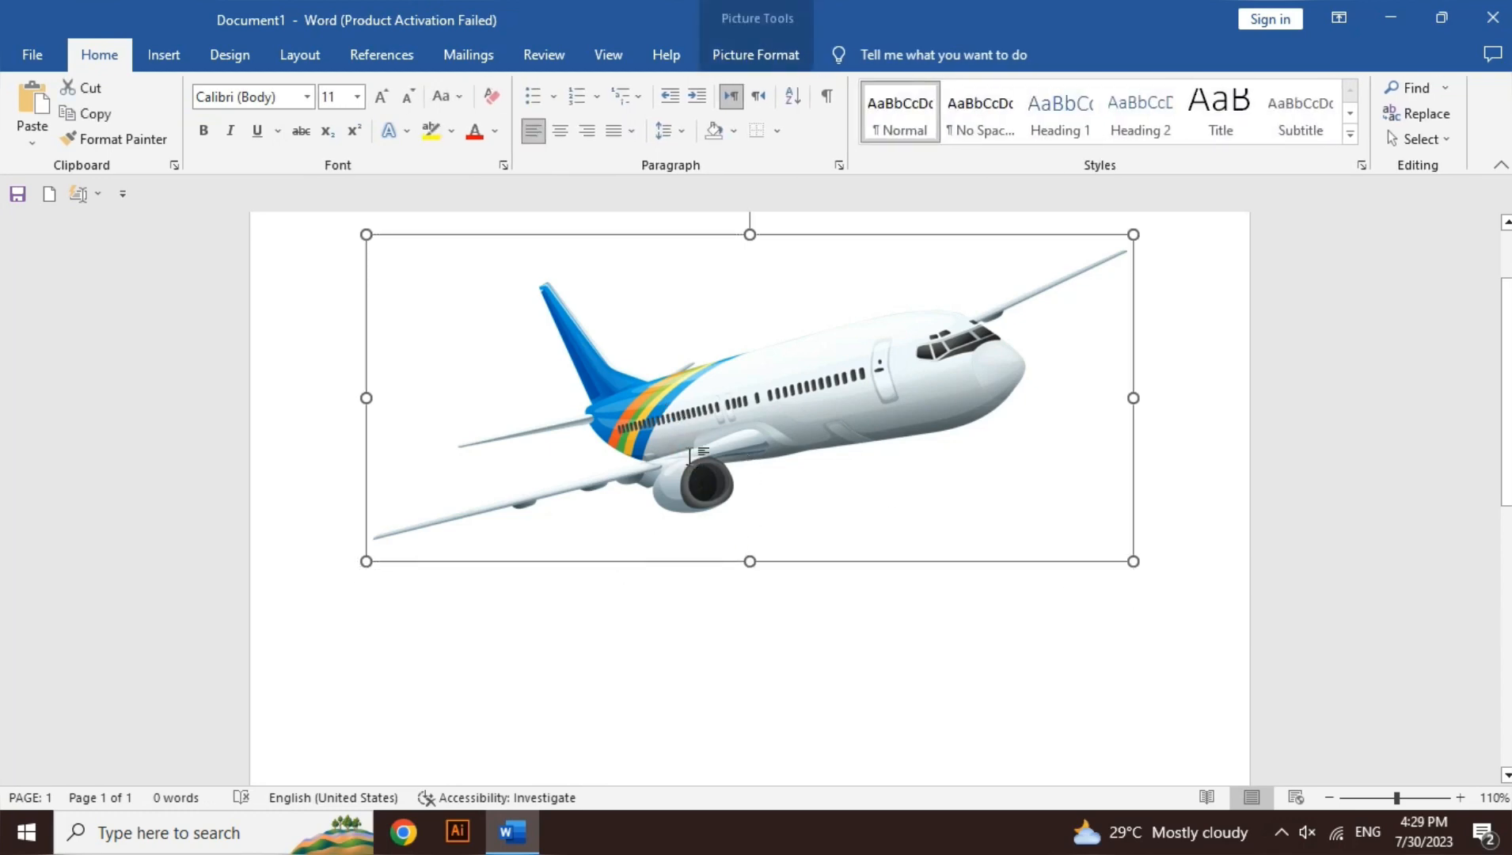
key("Delete")
Step: Insert the picture Microsoft-Word-Logo-removebg-preview from the Desktop folder of this device
left_click(158, 64)
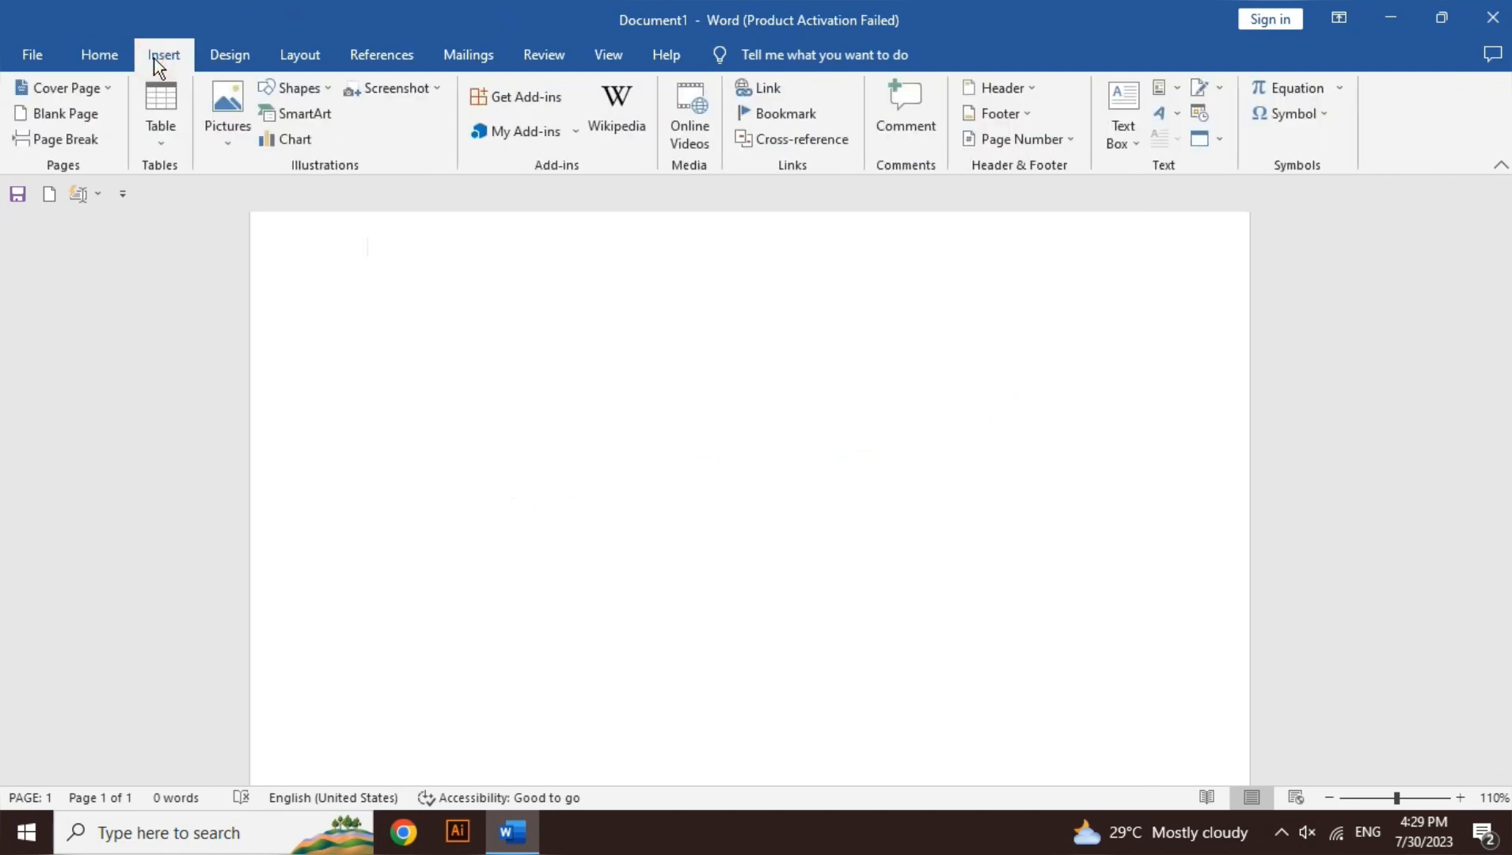
left_click(212, 132)
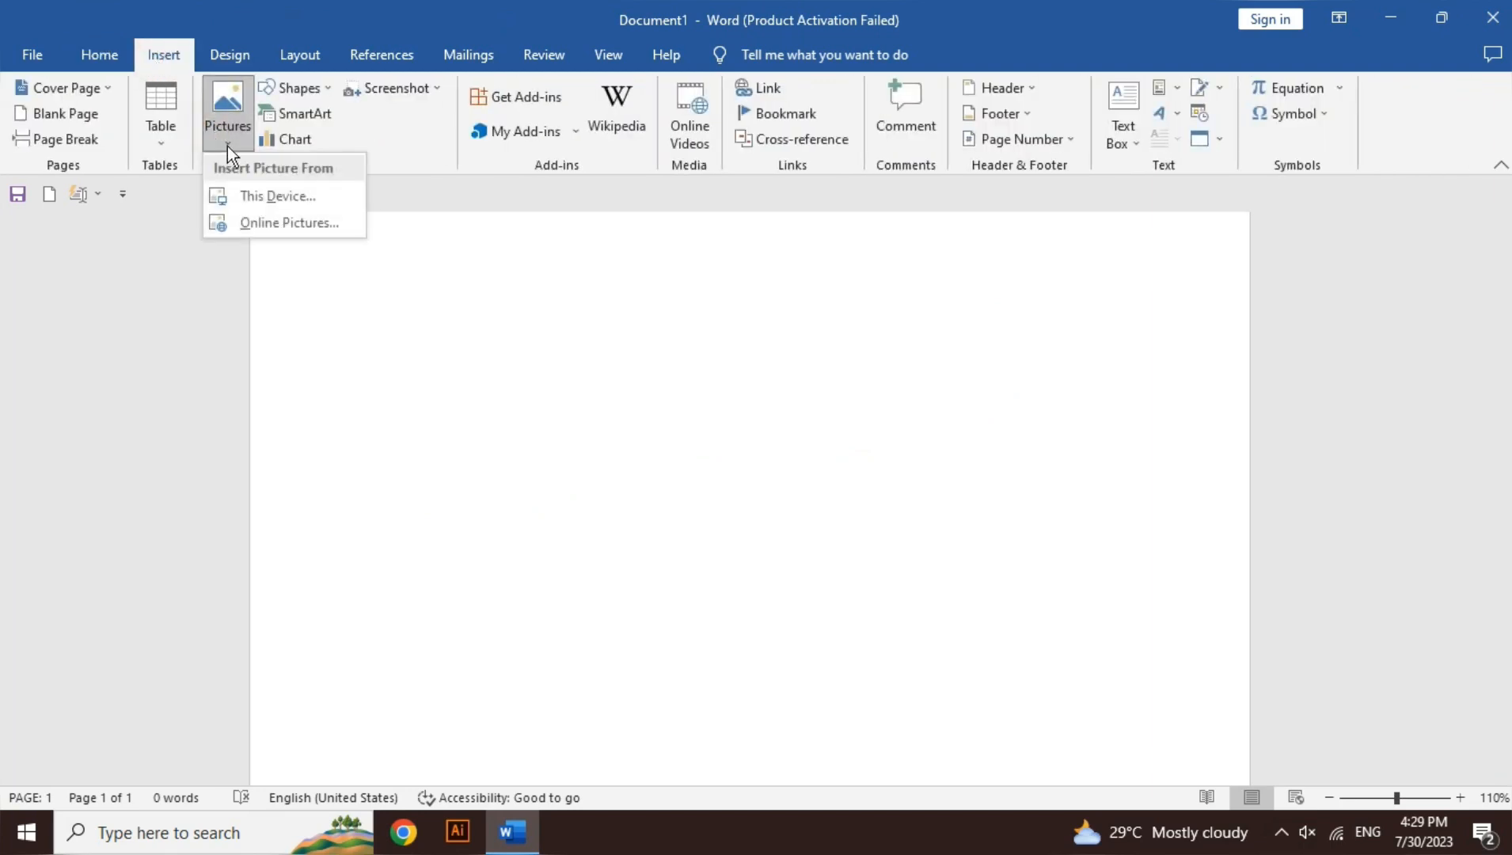
left_click(273, 197)
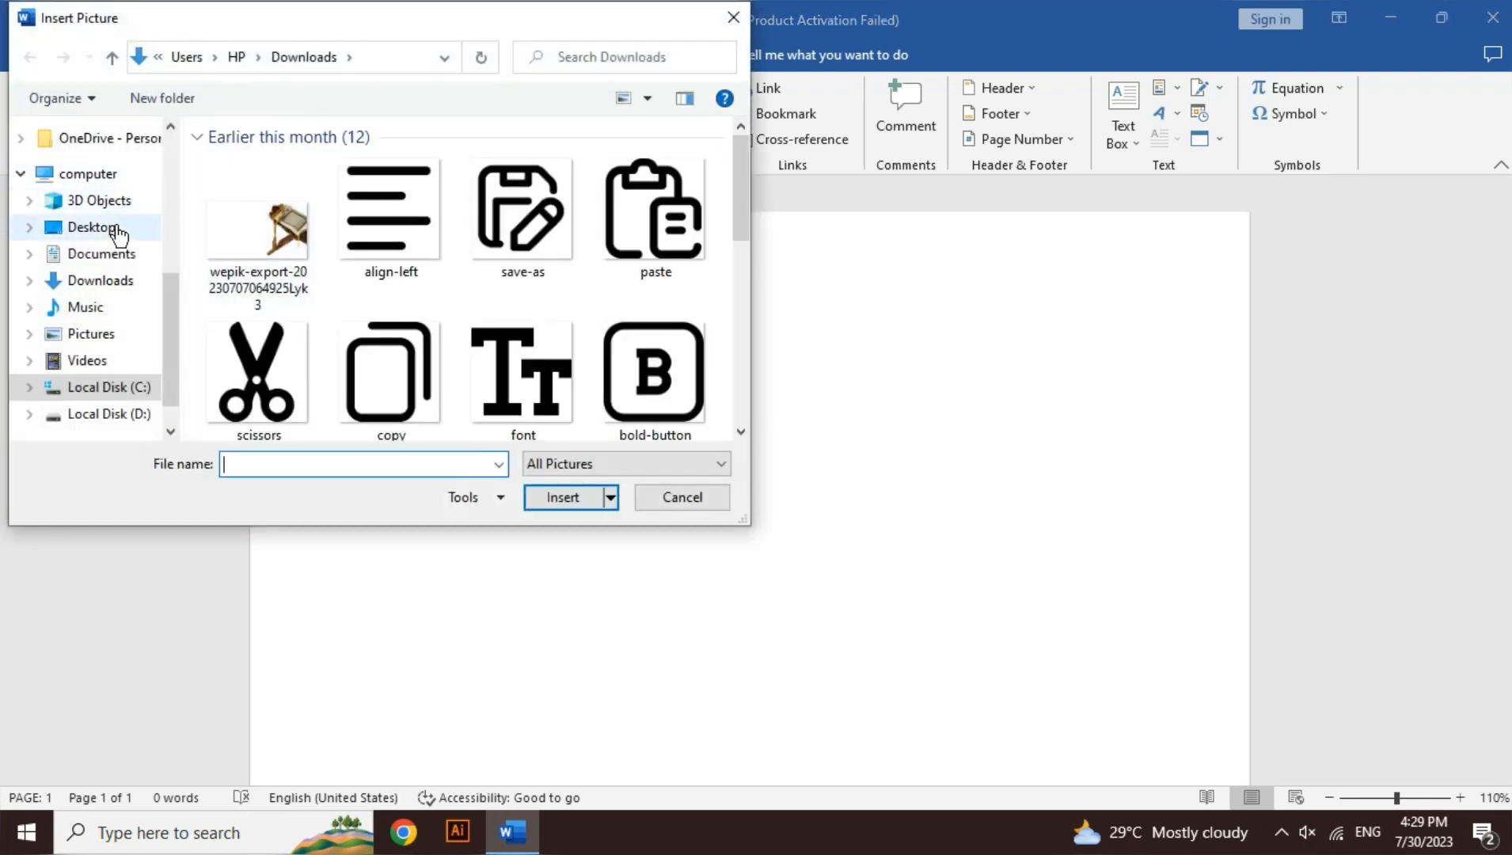
left_click(117, 231)
left_click(249, 202)
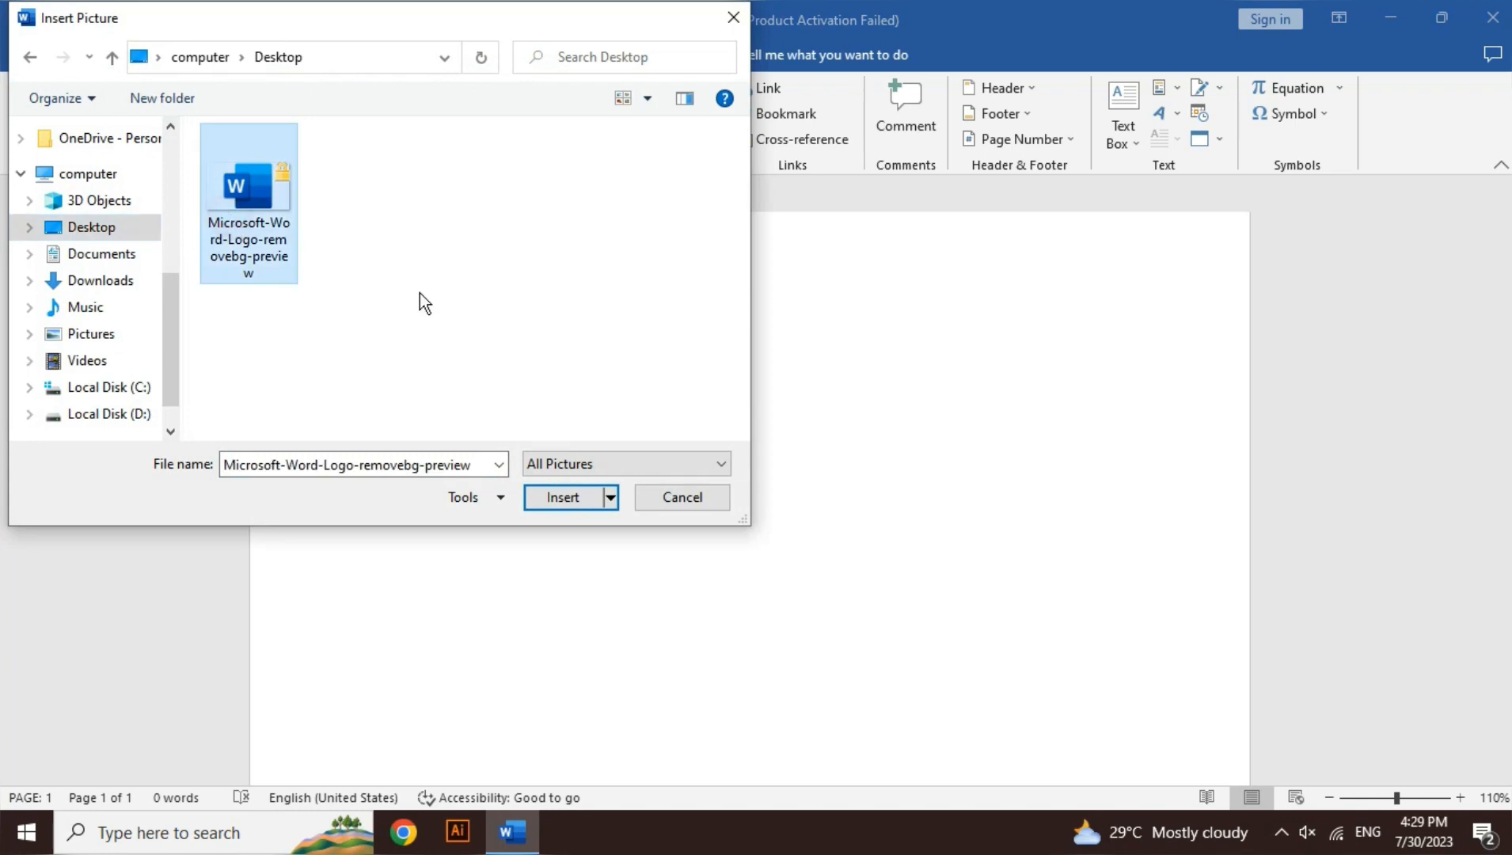
left_click(571, 496)
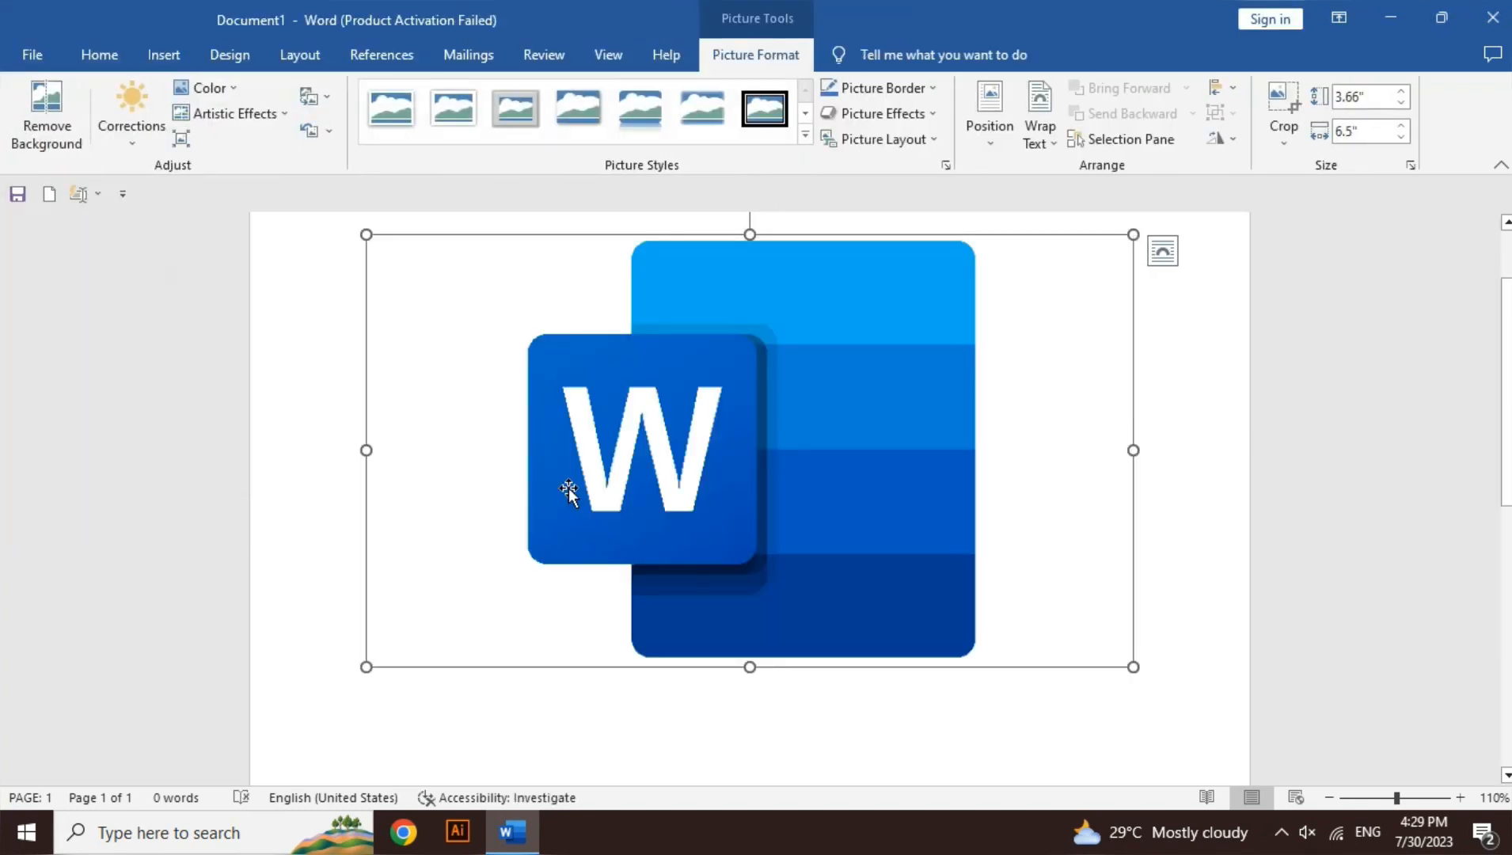
Step: Set the text wrapping of the Word logo picture to Square
left_click(1324, 797)
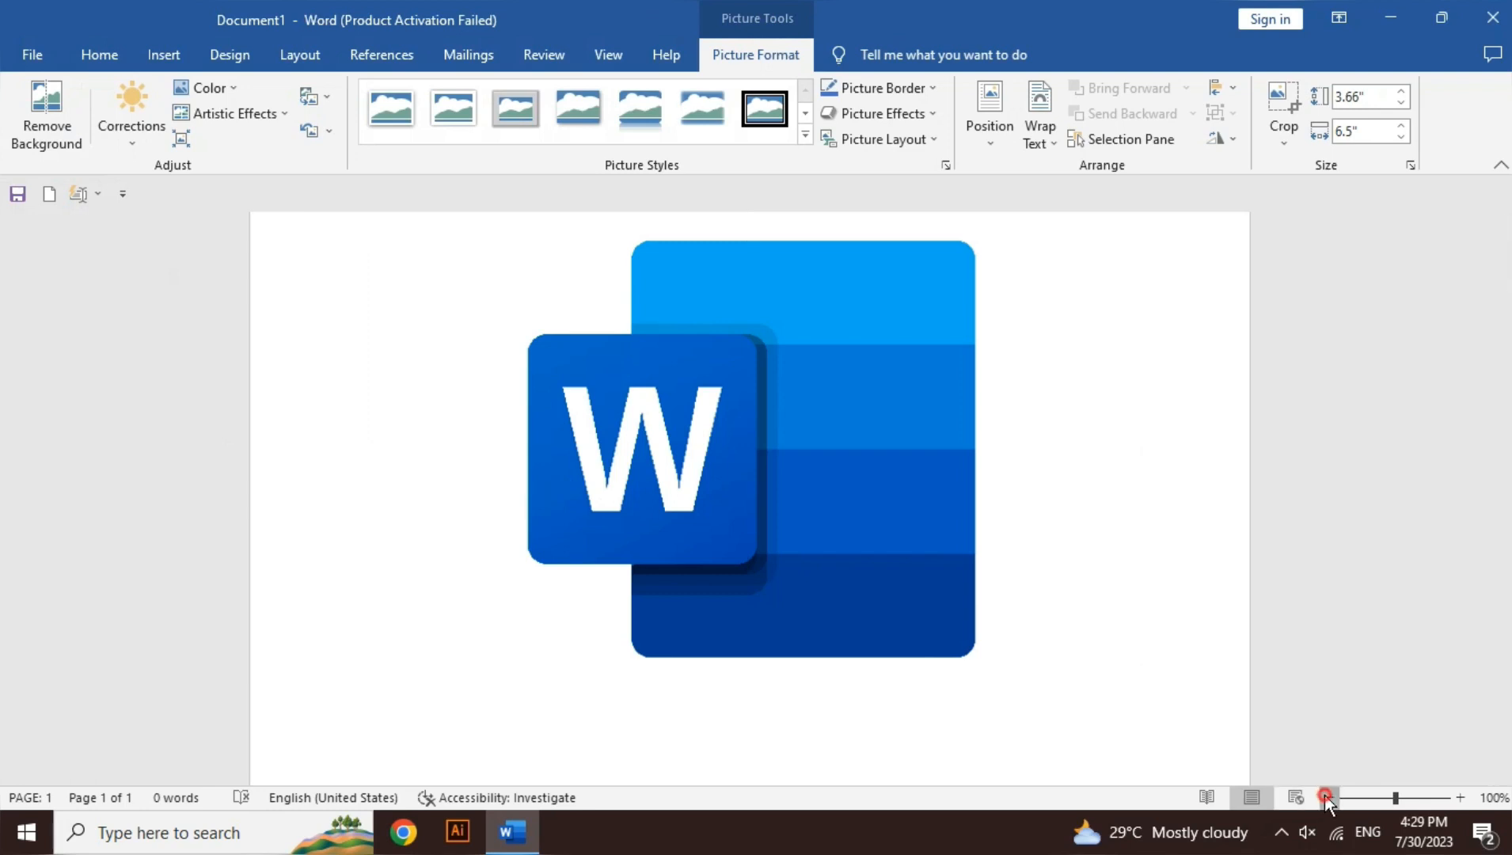
left_click(1324, 797)
left_click(1324, 797)
left_click(1324, 797)
left_click(1324, 797)
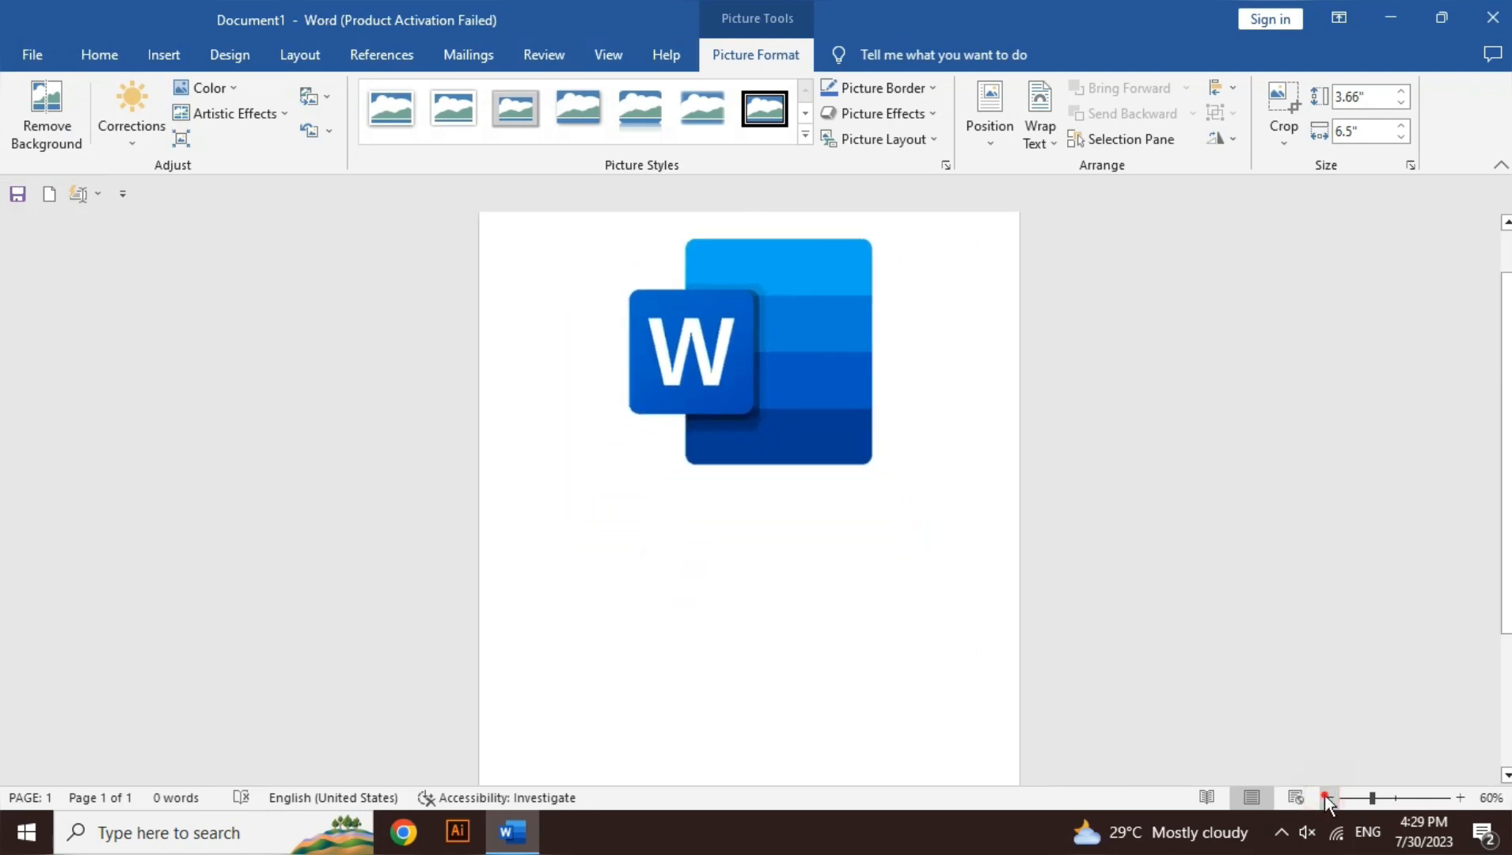
left_click(1324, 797)
left_click_drag(742, 355, 767, 317)
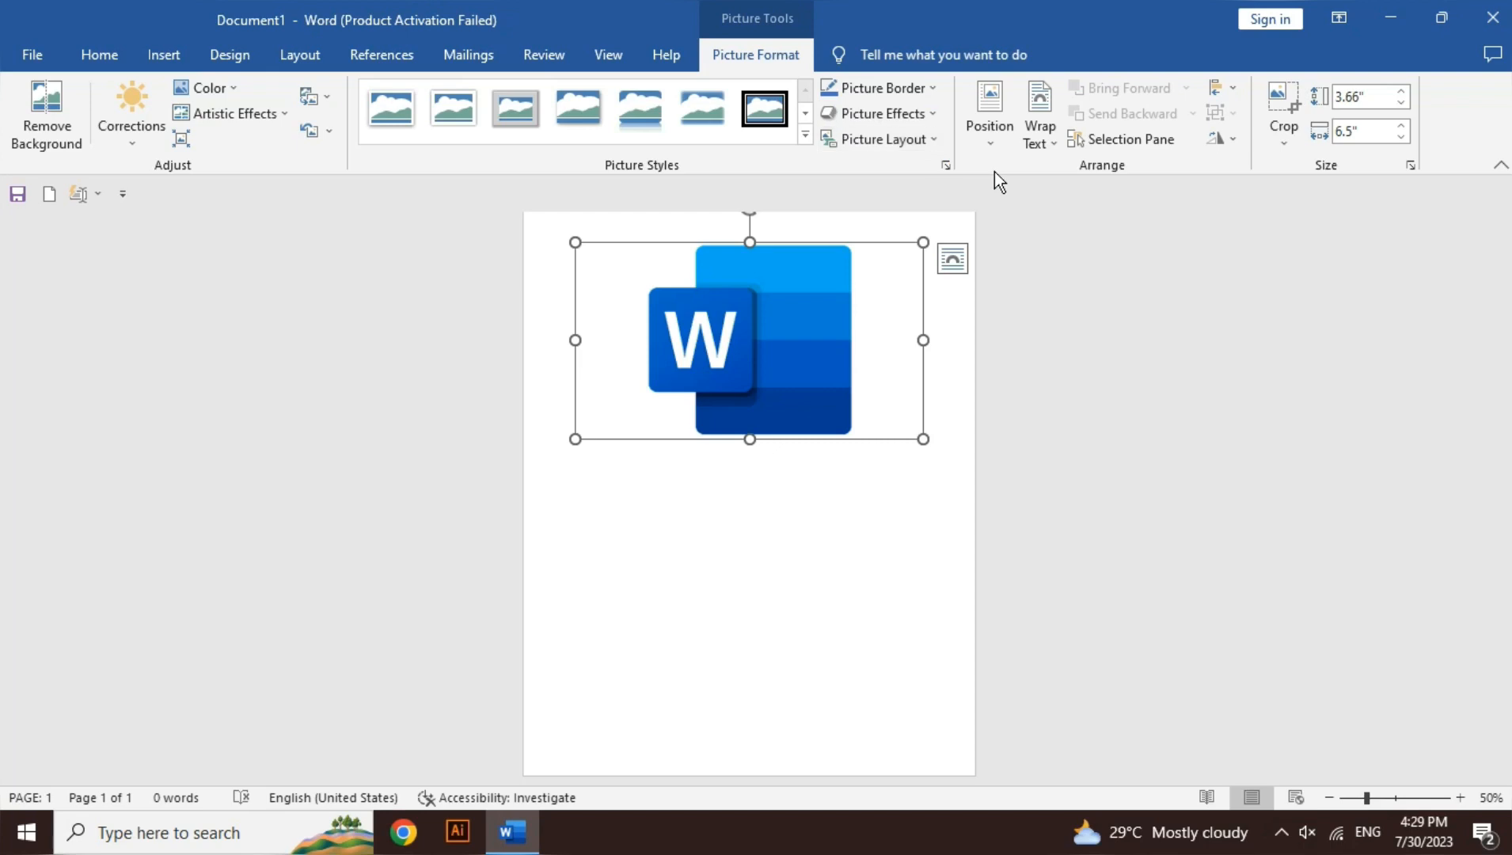
left_click(770, 319)
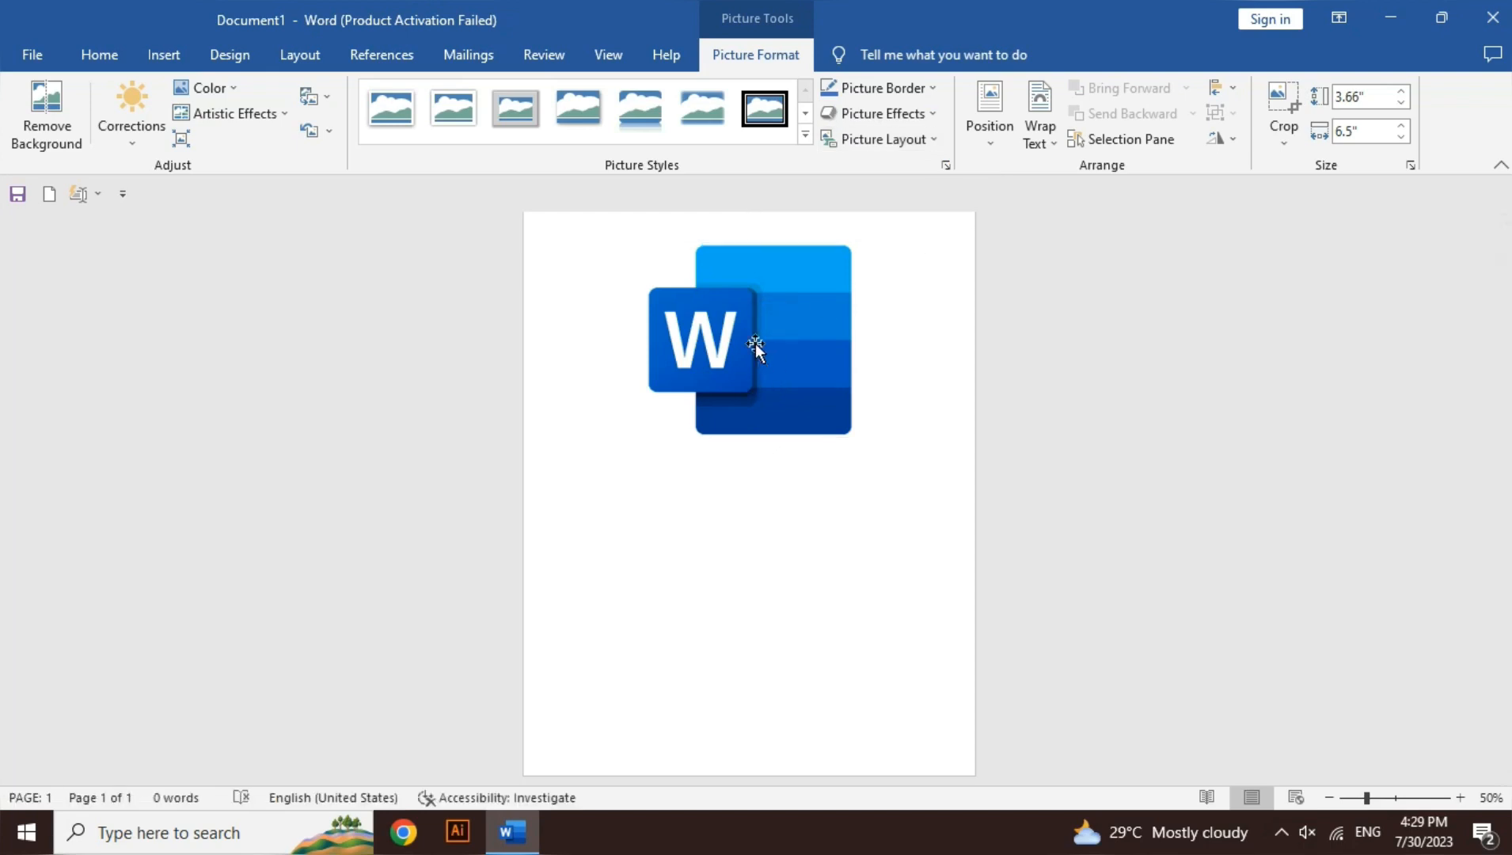
left_click(1055, 143)
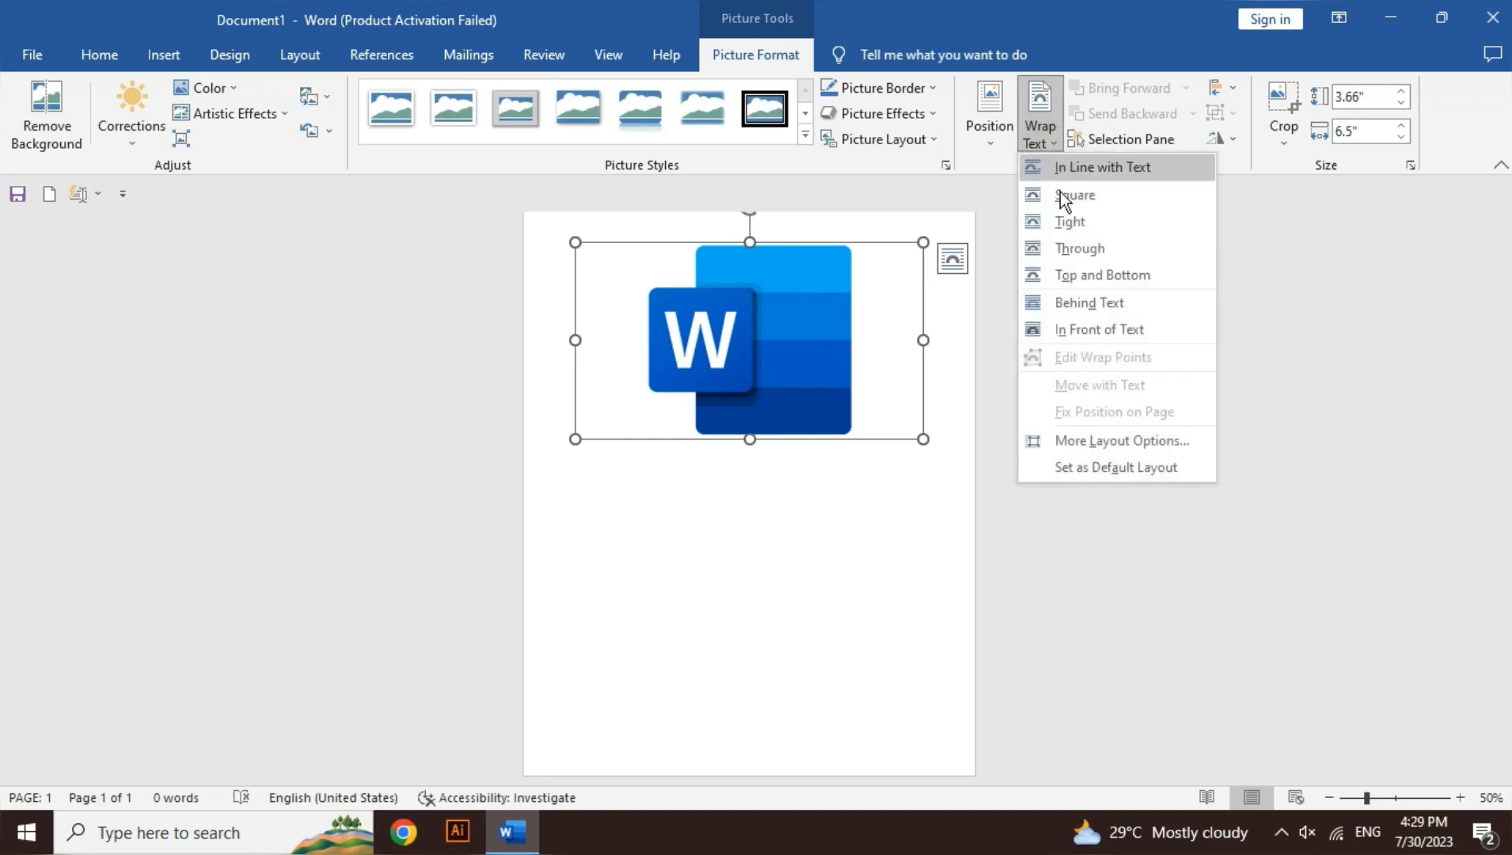
left_click(1065, 198)
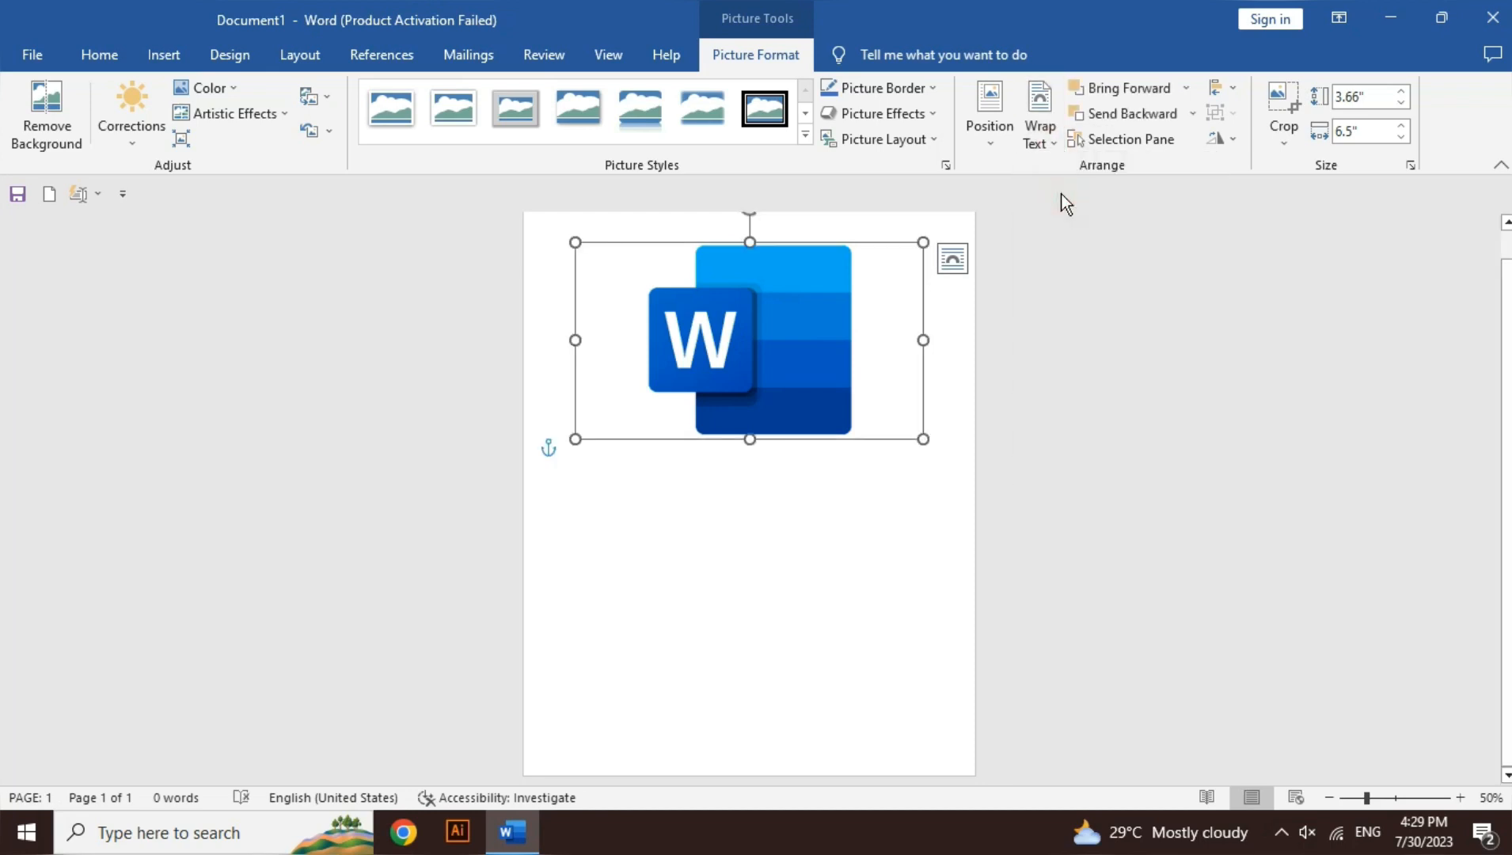
Step: Move the logo picture slightly down and to the left on the page, and deselect it
left_click(952, 258)
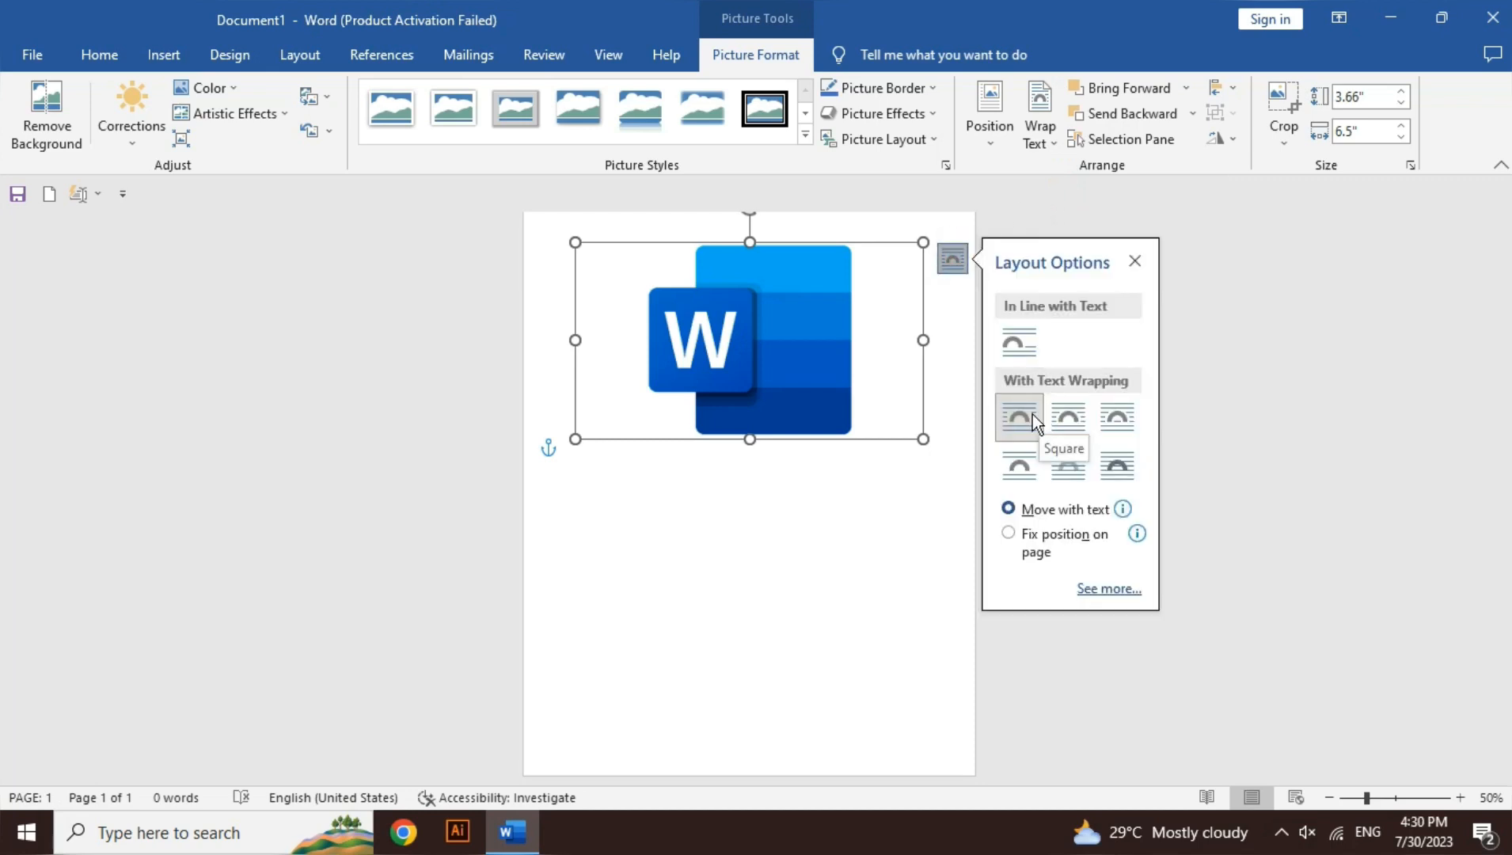
left_click(762, 395)
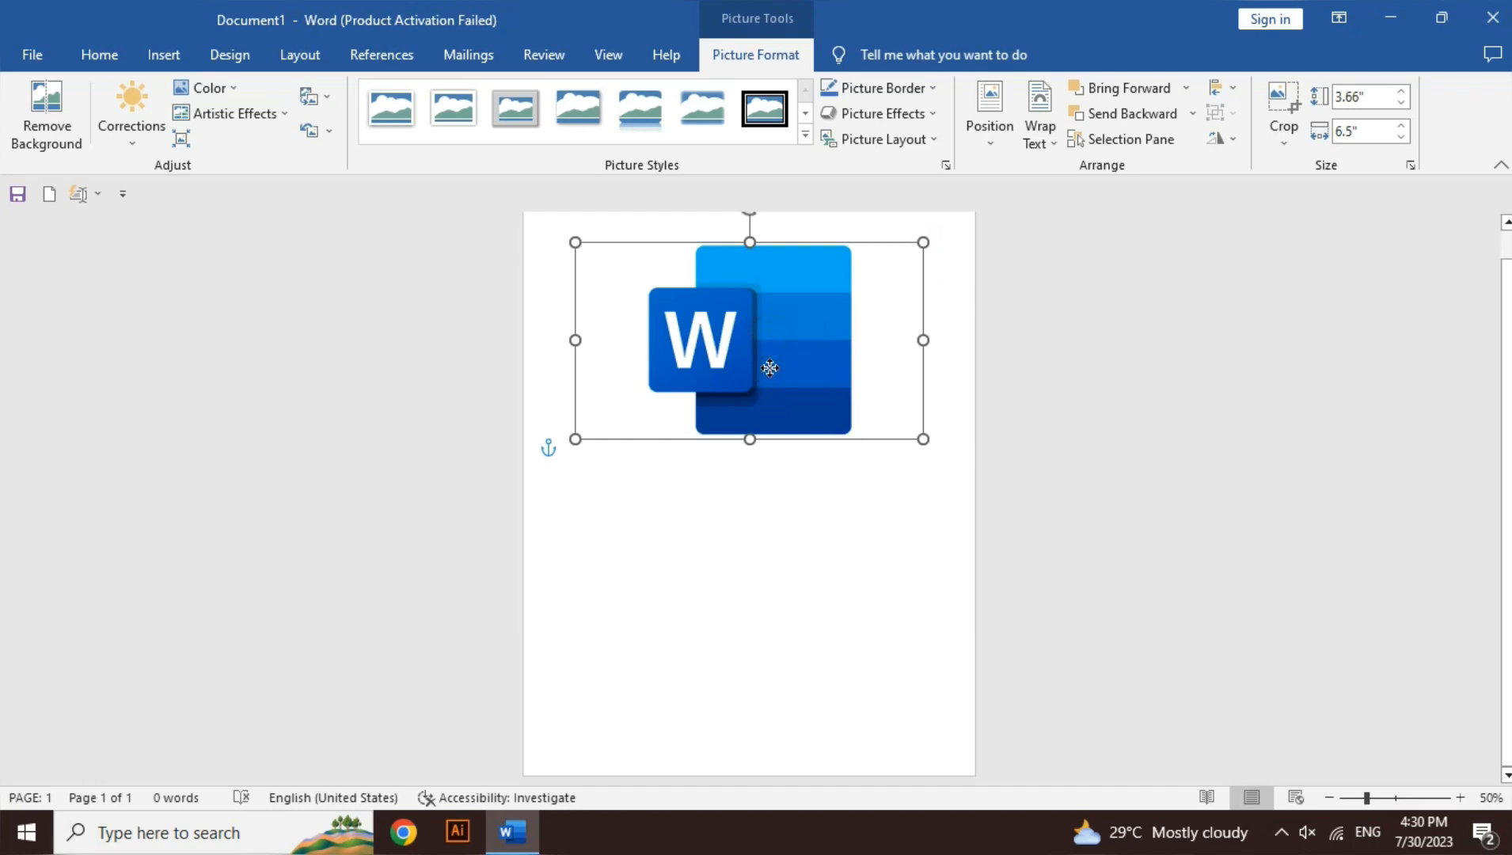
left_click_drag(769, 339, 757, 374)
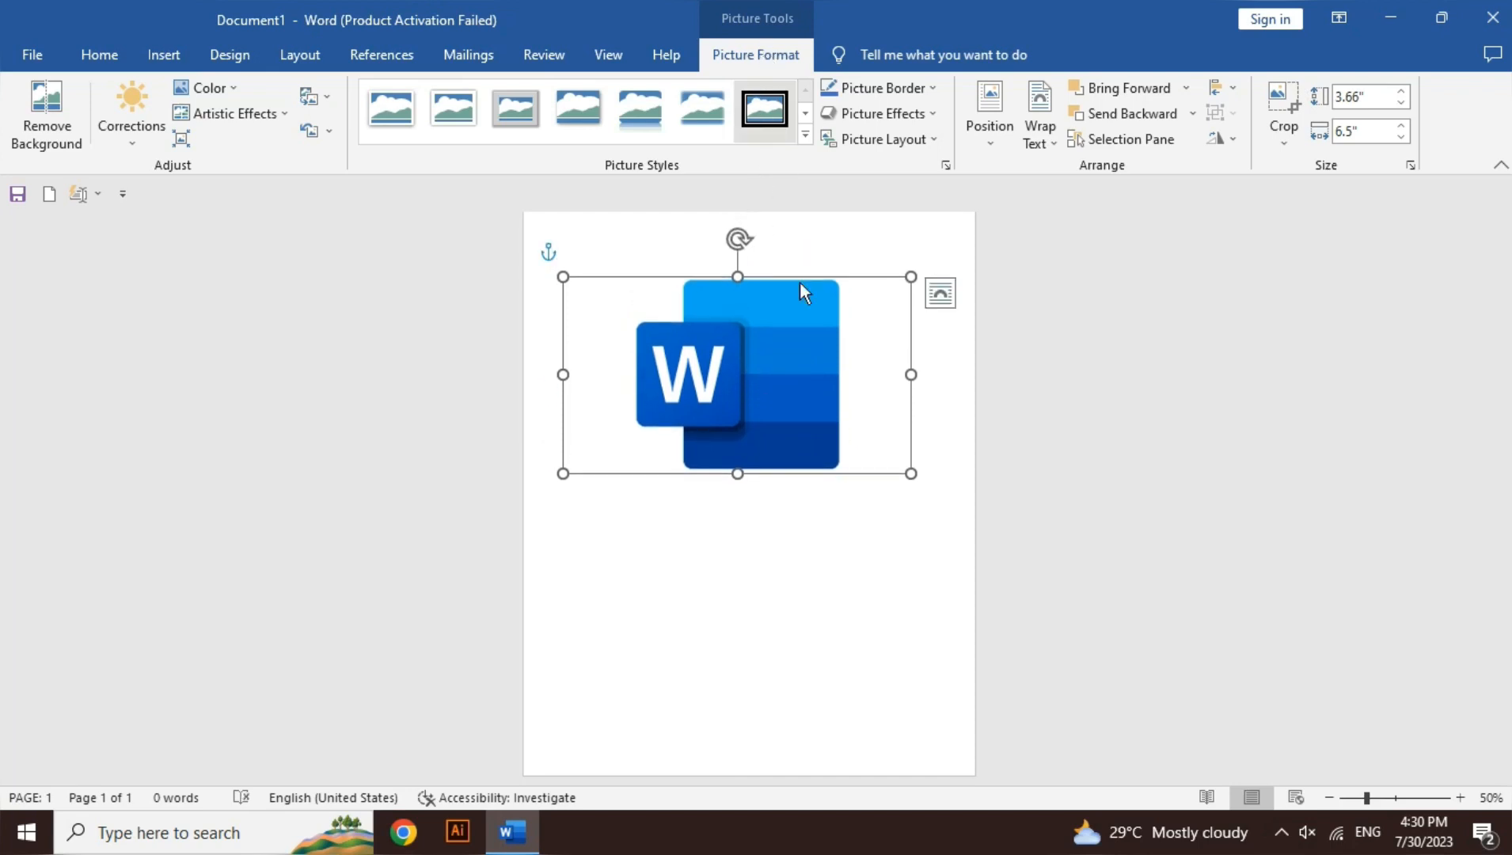
left_click(755, 605)
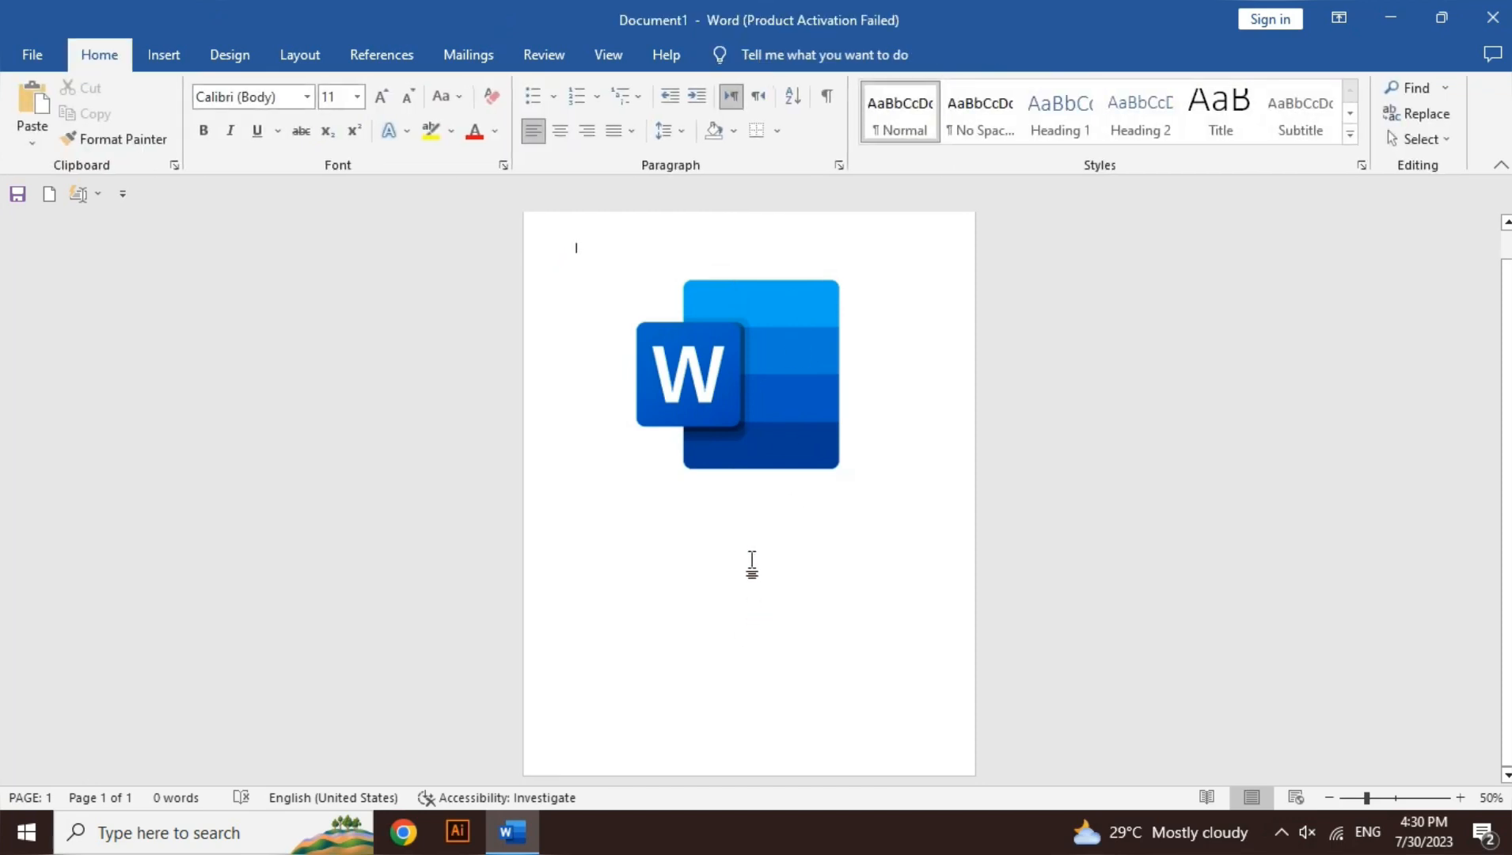
left_click(773, 405)
left_click(701, 610)
Step: Start Remove Background on the logo picture and mark its top strip and dark bottom band as areas to keep
left_click(734, 435)
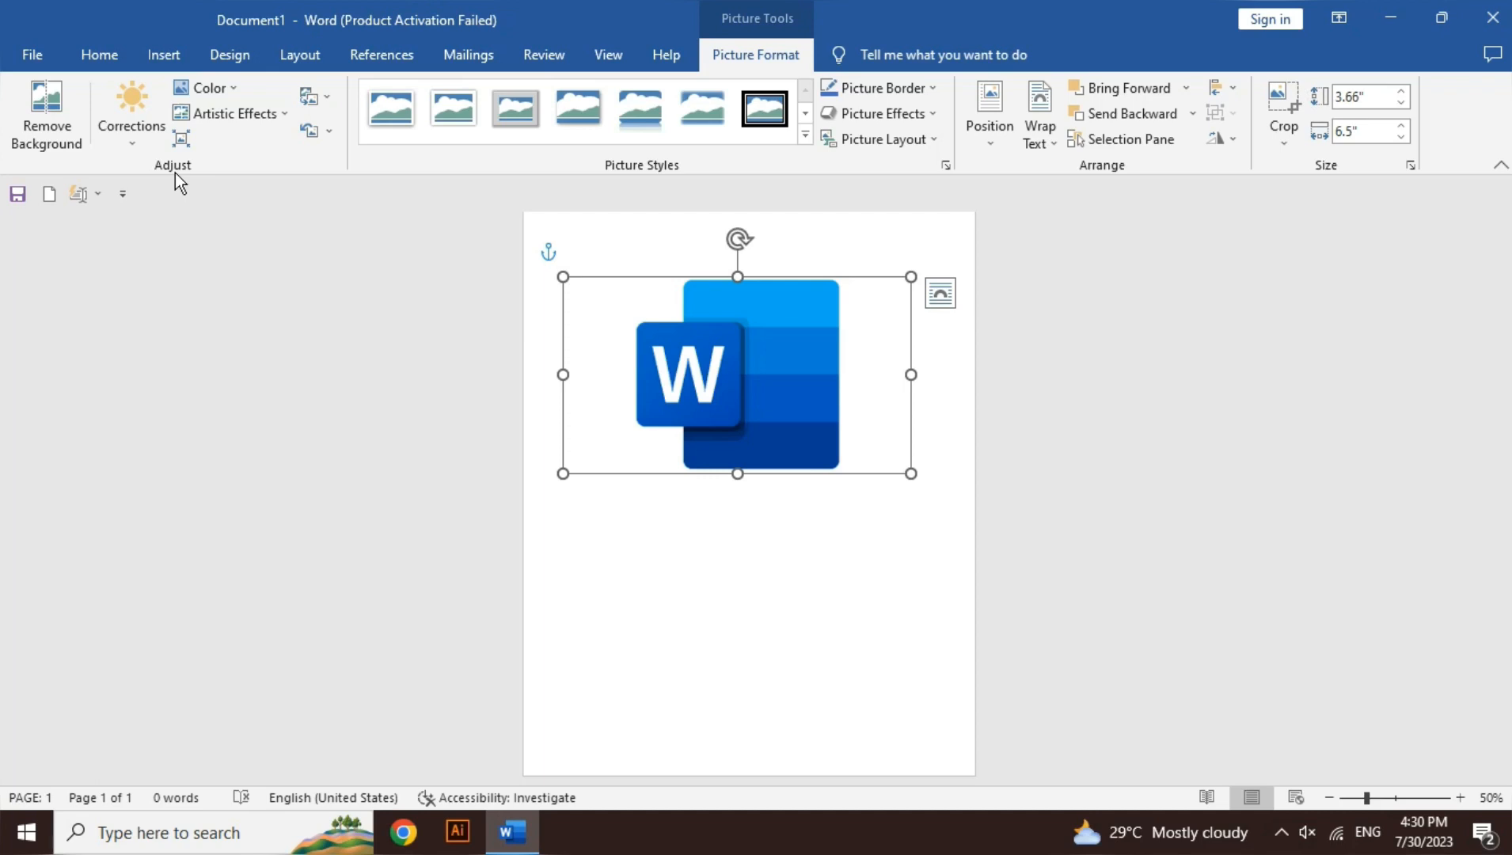
left_click(13, 136)
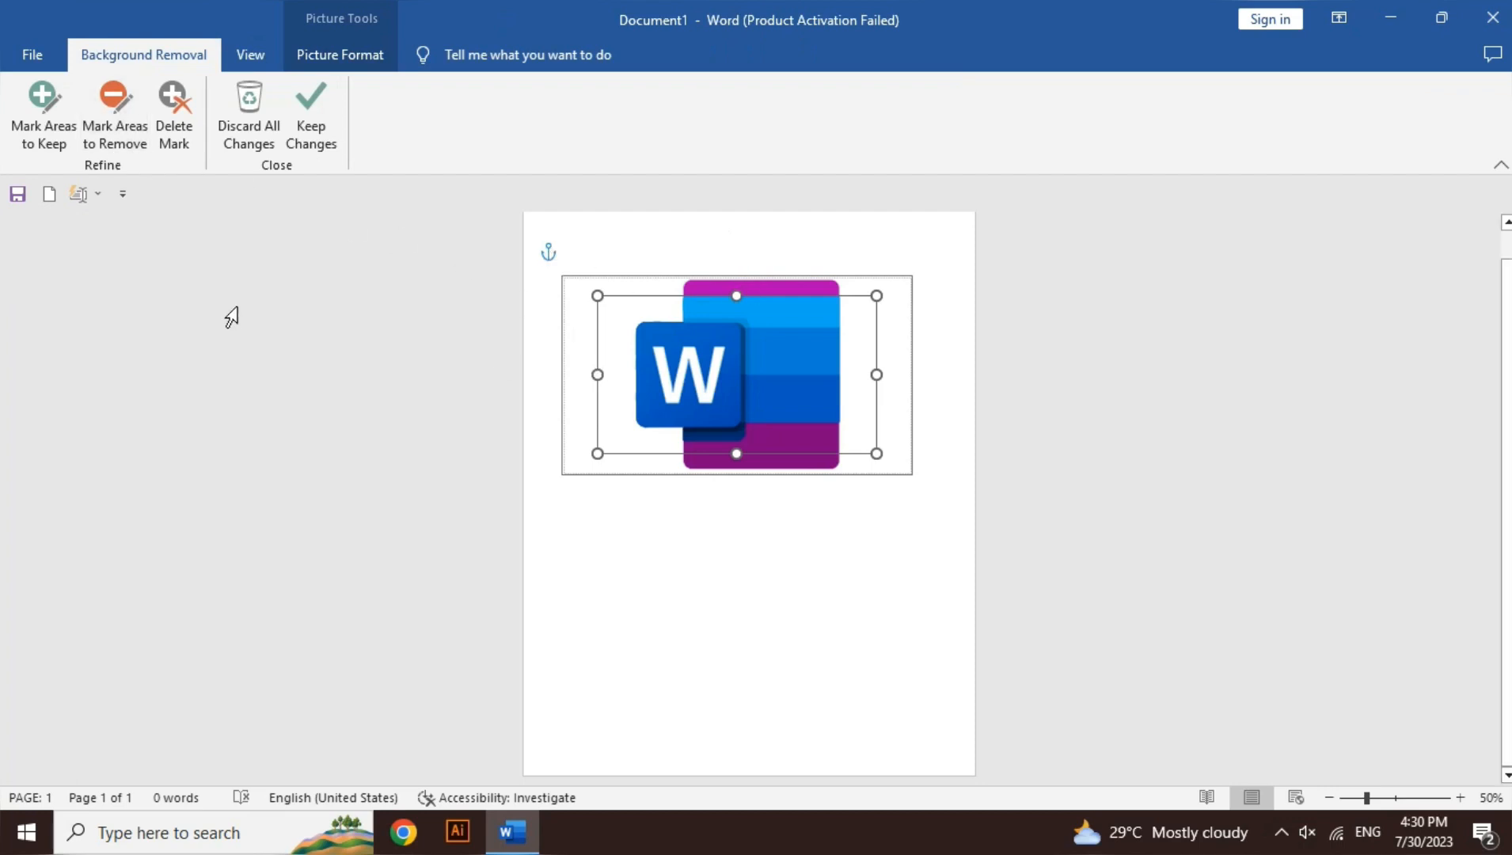
left_click(51, 141)
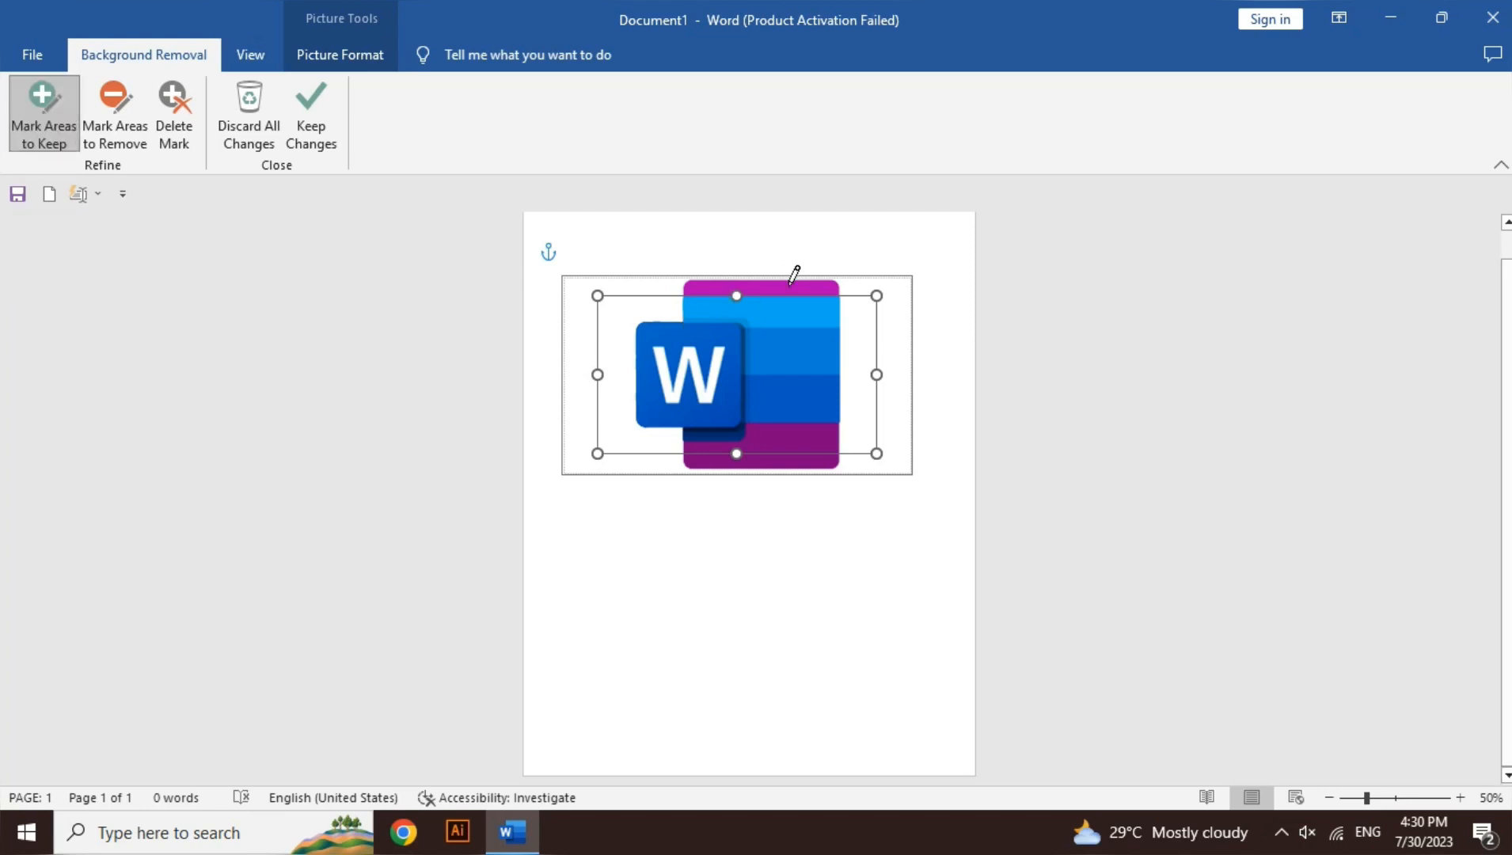
left_click_drag(789, 284, 718, 285)
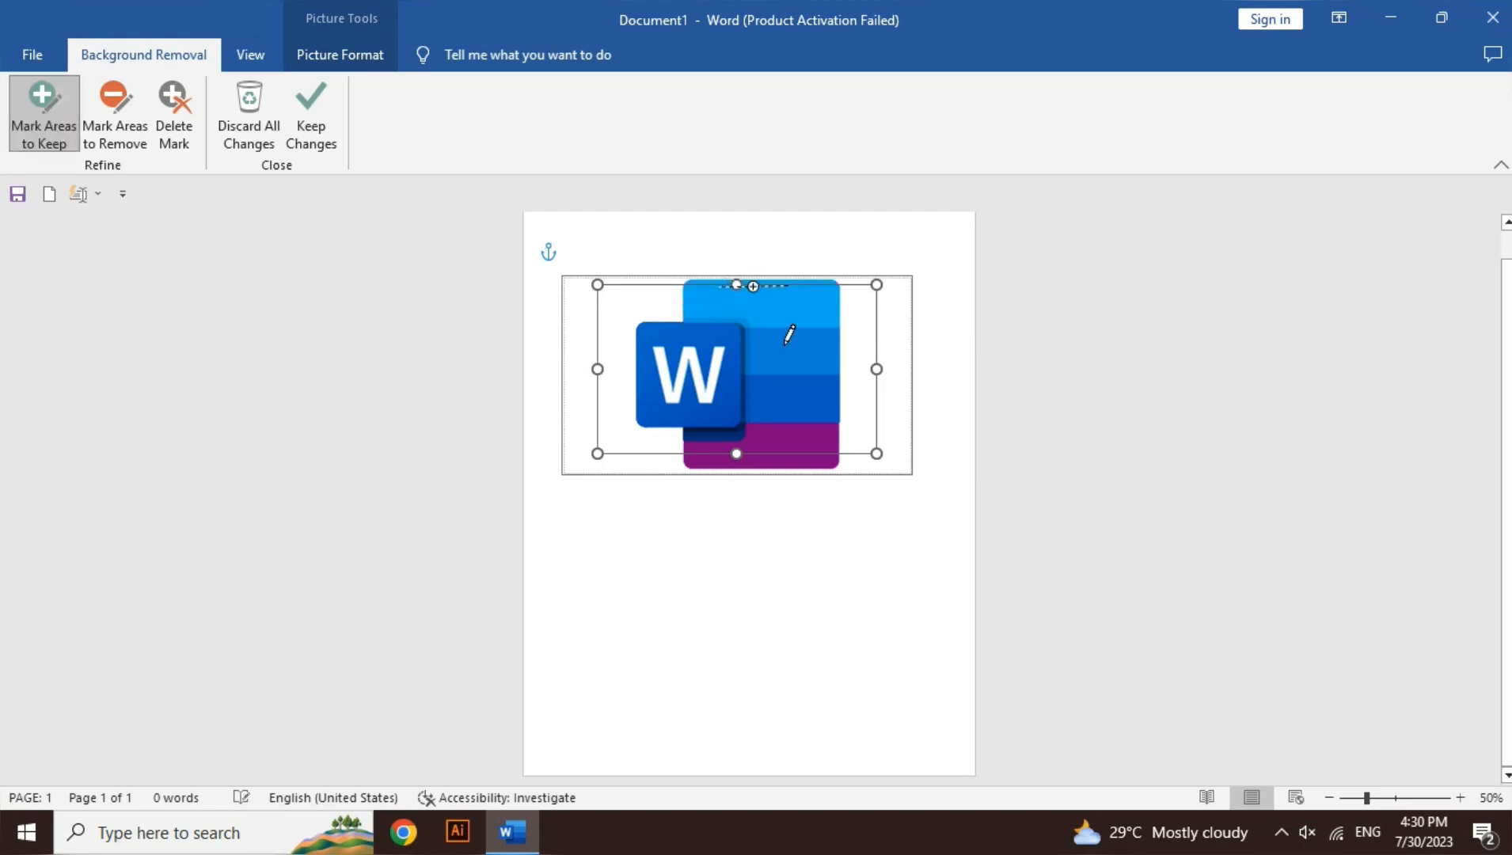
mouse_move(828, 434)
left_mouse_down()
mouse_move(726, 440)
mouse_move(783, 463)
mouse_move(759, 464)
left_mouse_up()
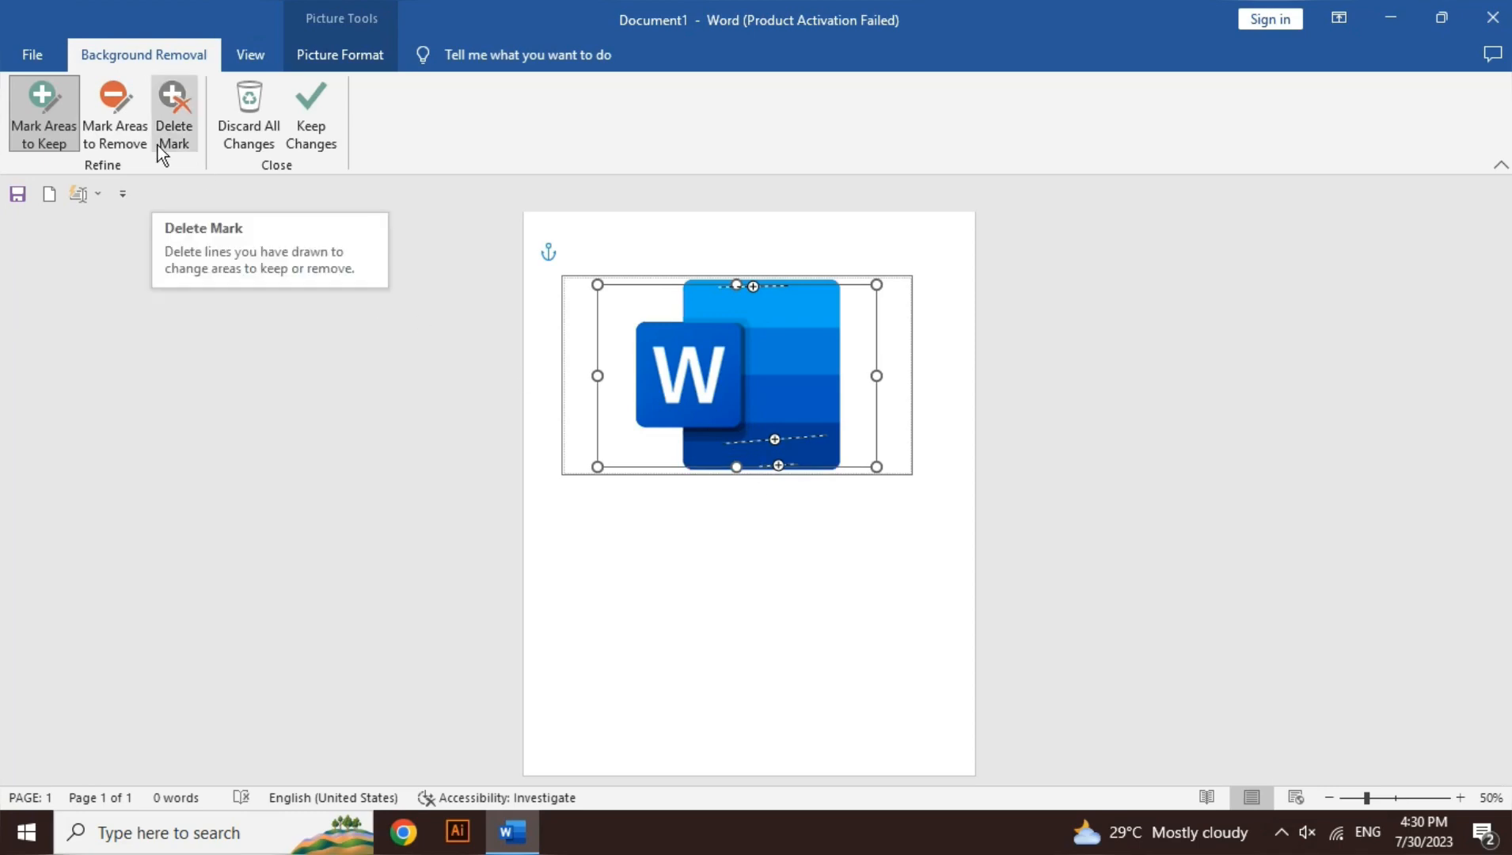
Step: Mark the white letter W as an area to remove, and mark a small spot on its left stroke to keep
left_click(120, 132)
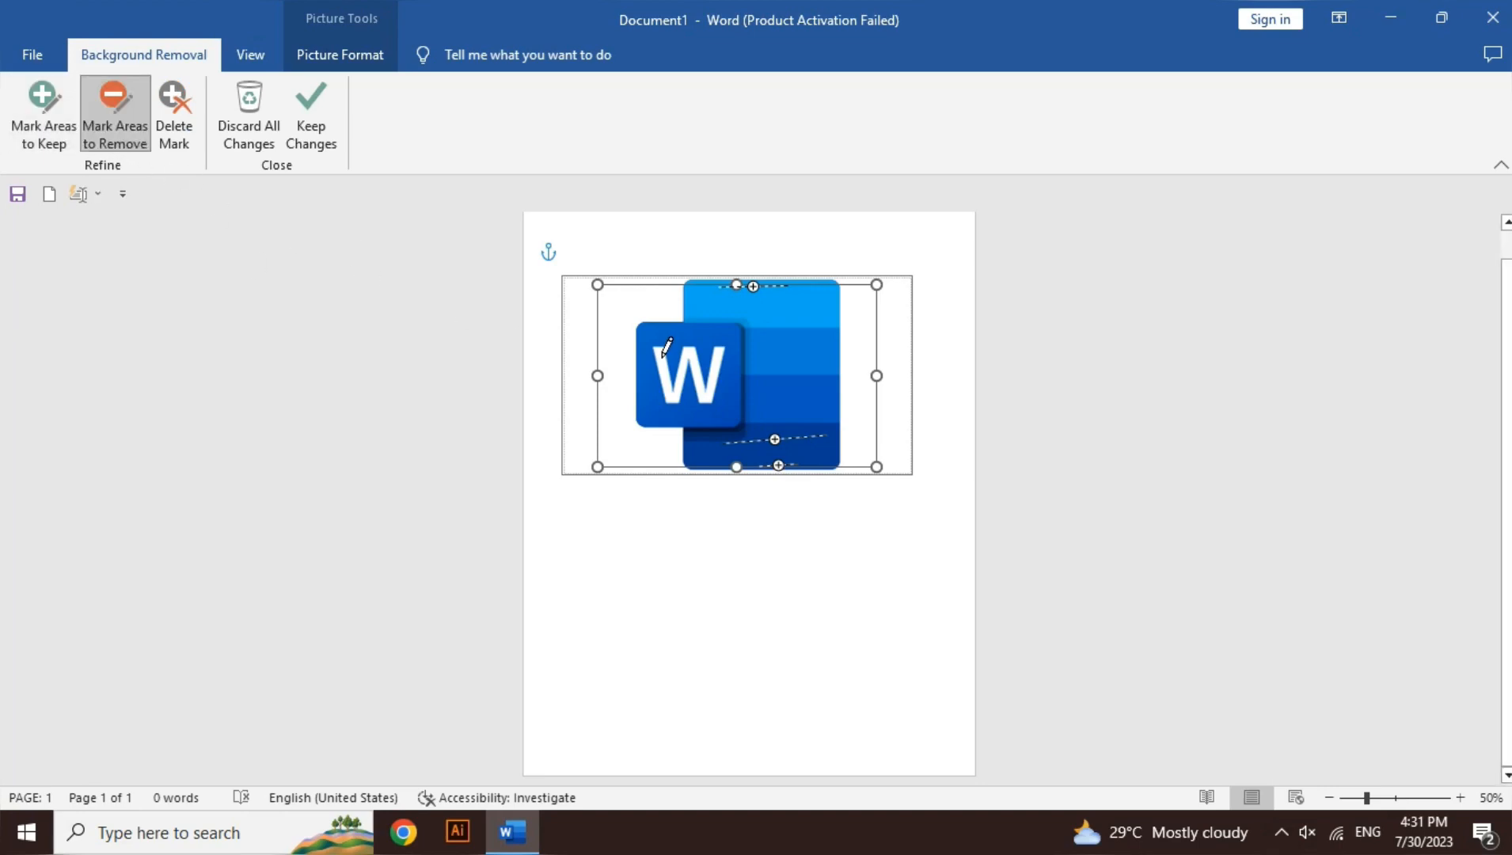
left_click_drag(655, 346, 717, 382)
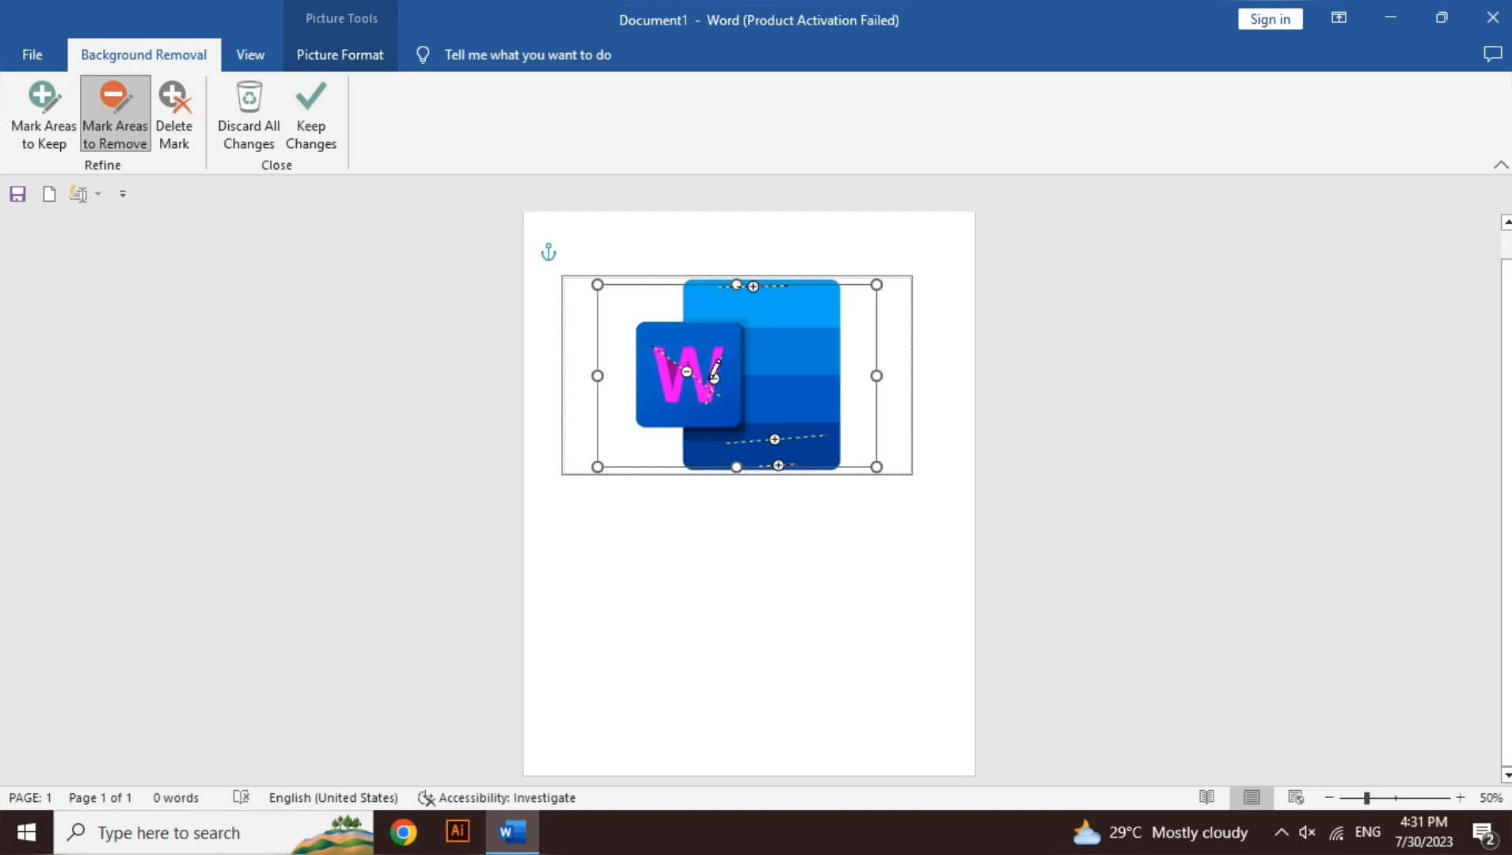
left_click(70, 133)
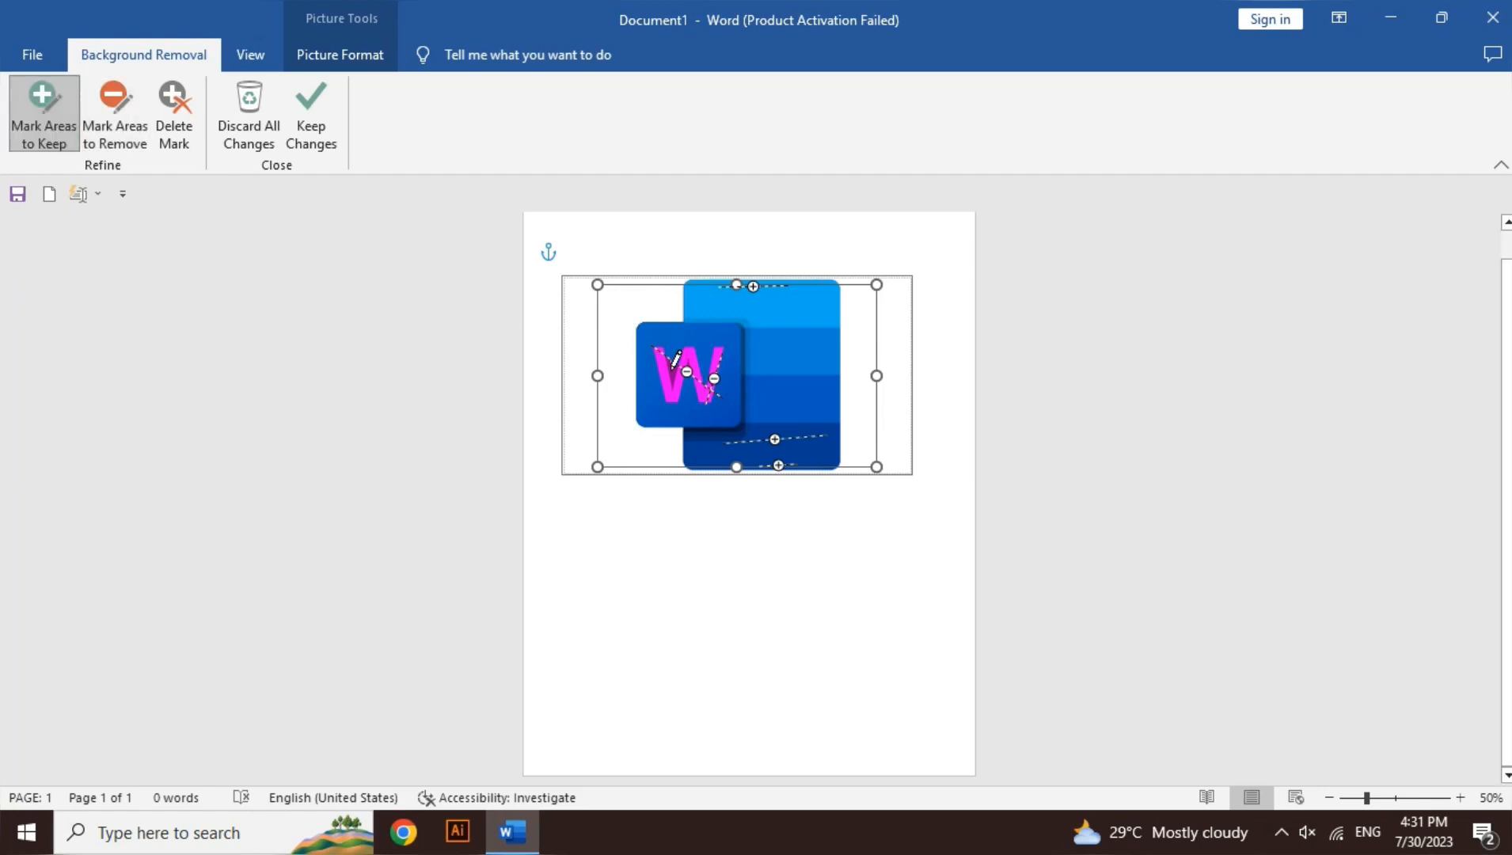
left_click_drag(671, 367, 672, 369)
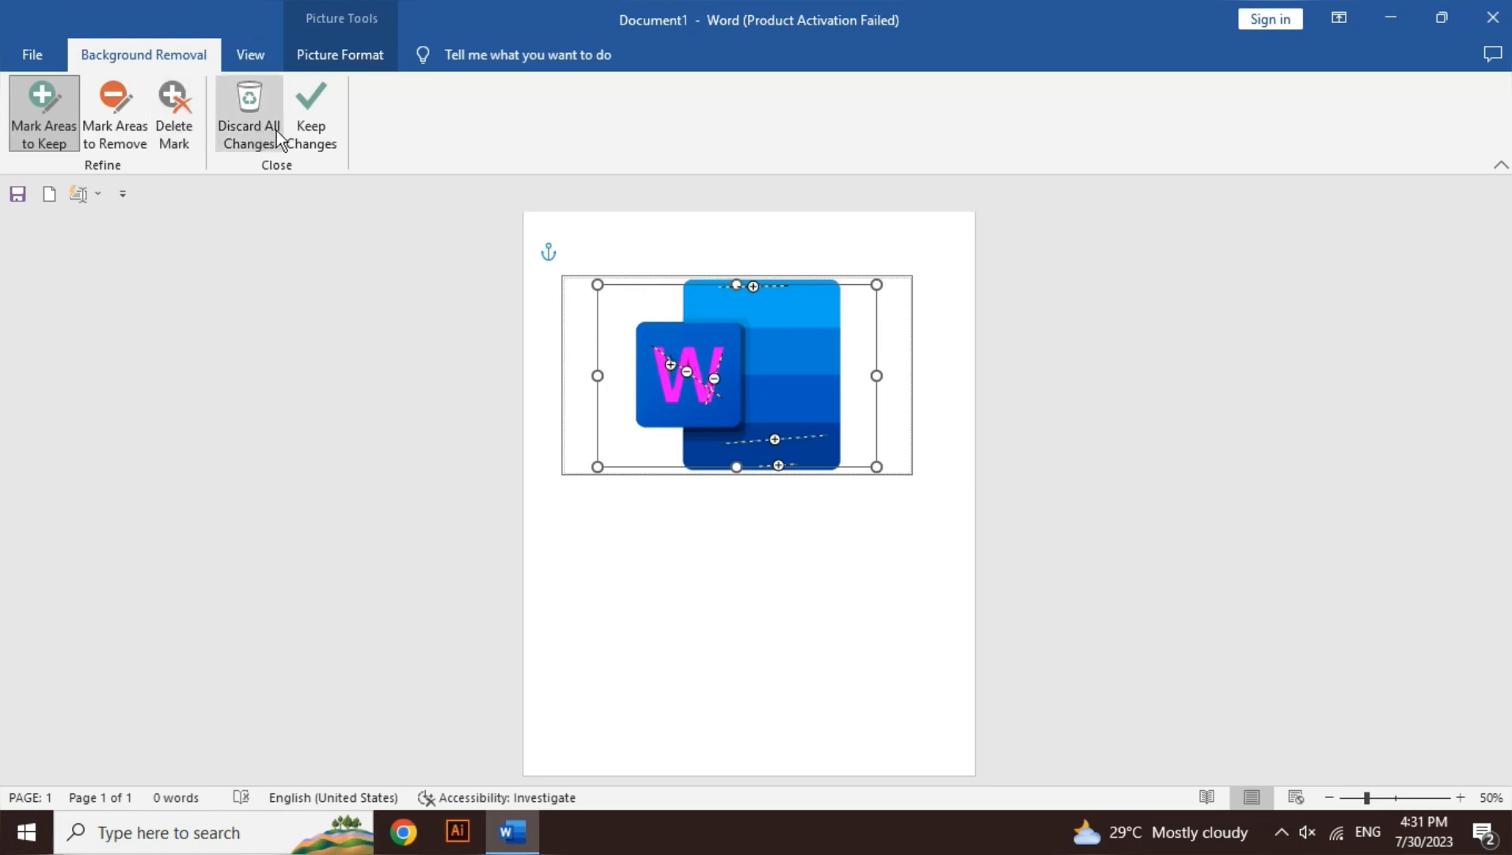
Step: Undo the keep and remove marks made on the letter W, and keep the remaining background removal changes
left_click(305, 134)
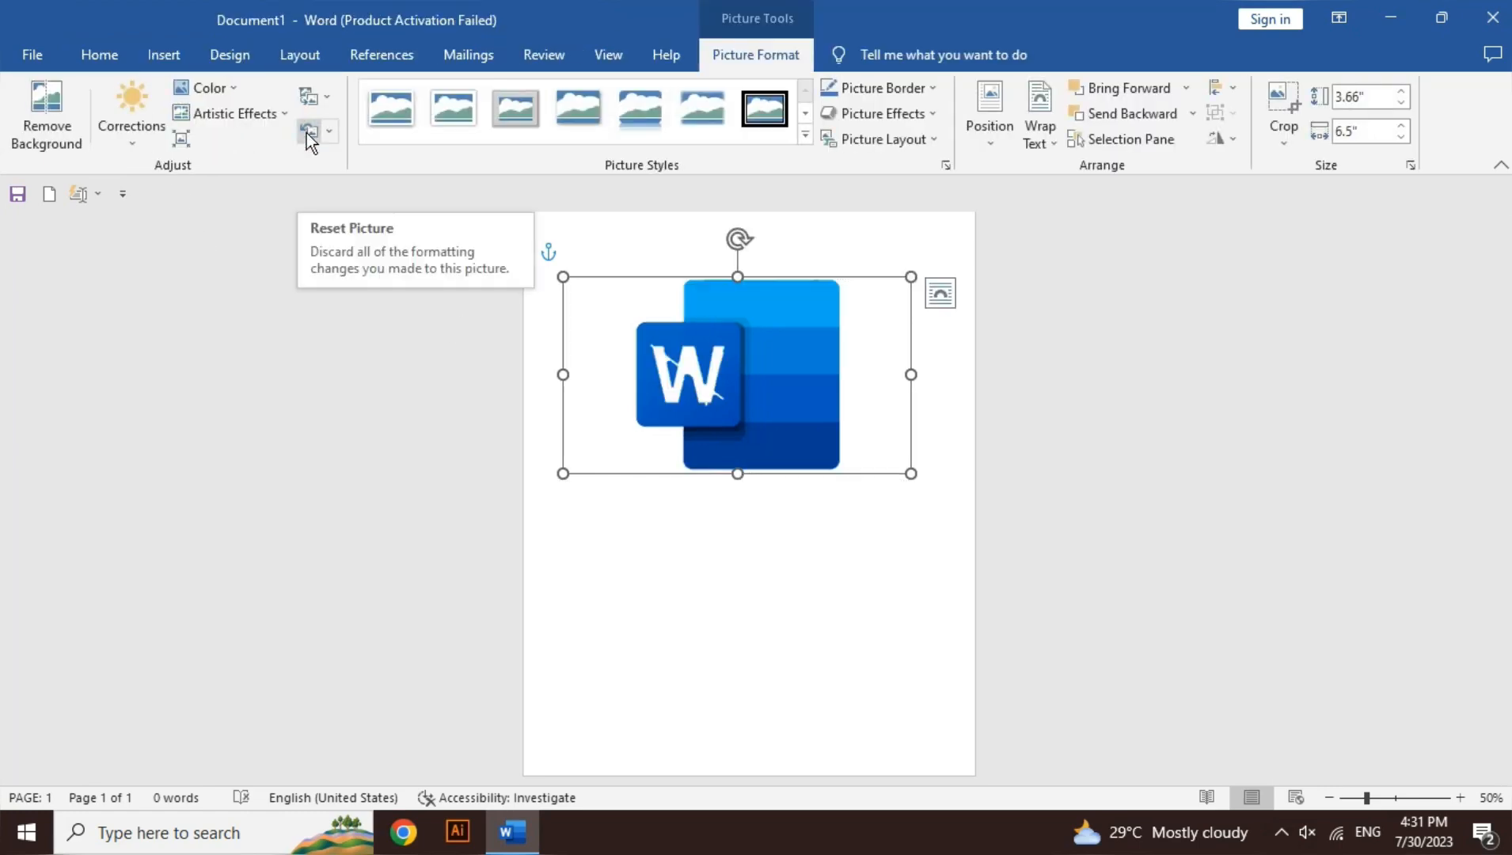
key("ctrl+z")
key("ctrl+z")
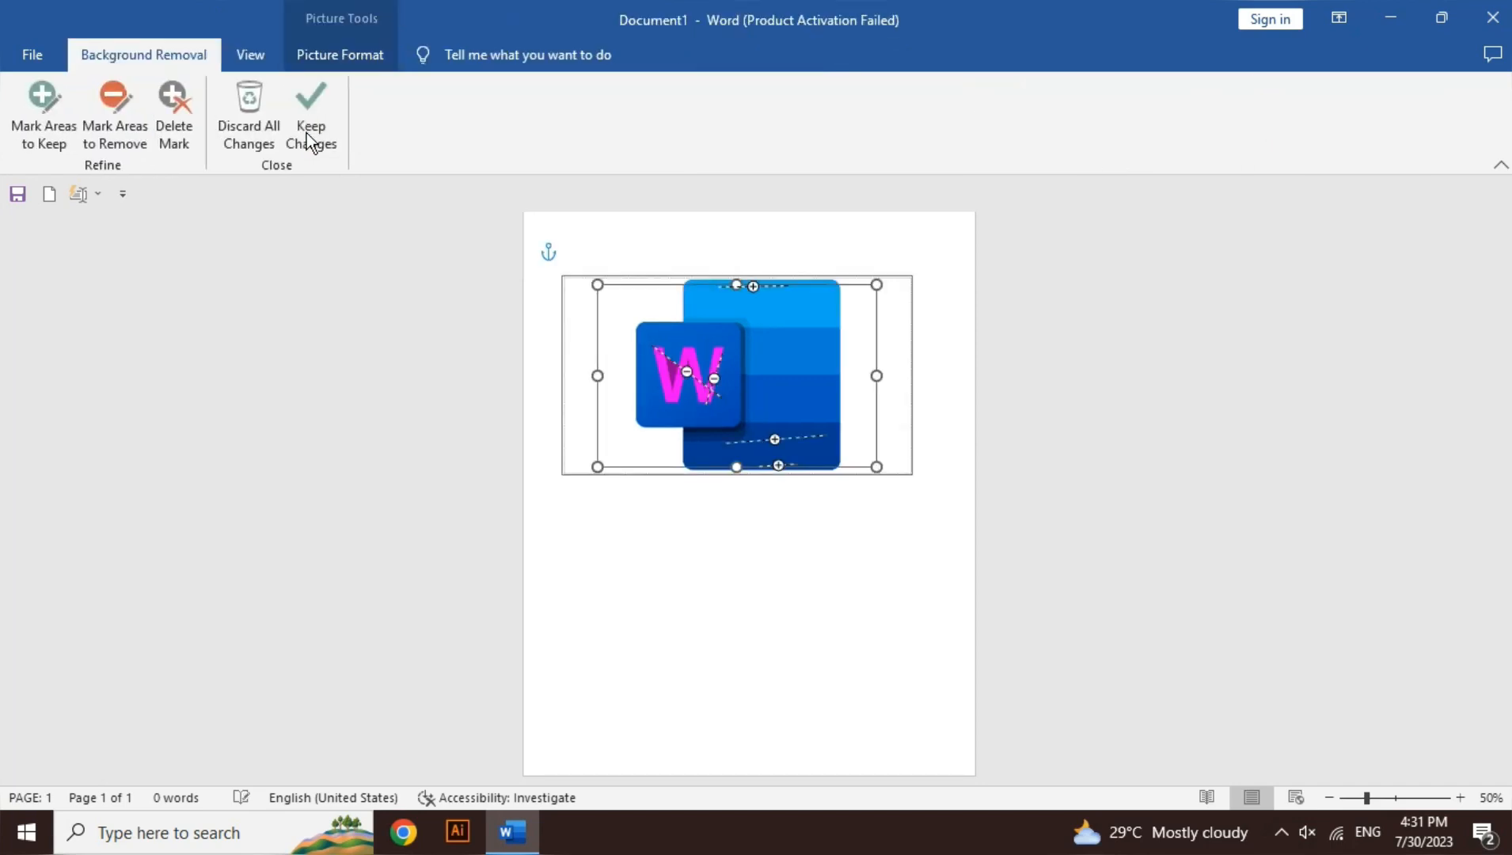
key("ctrl+z")
key("ctrl+z")
key("ctrl+z")
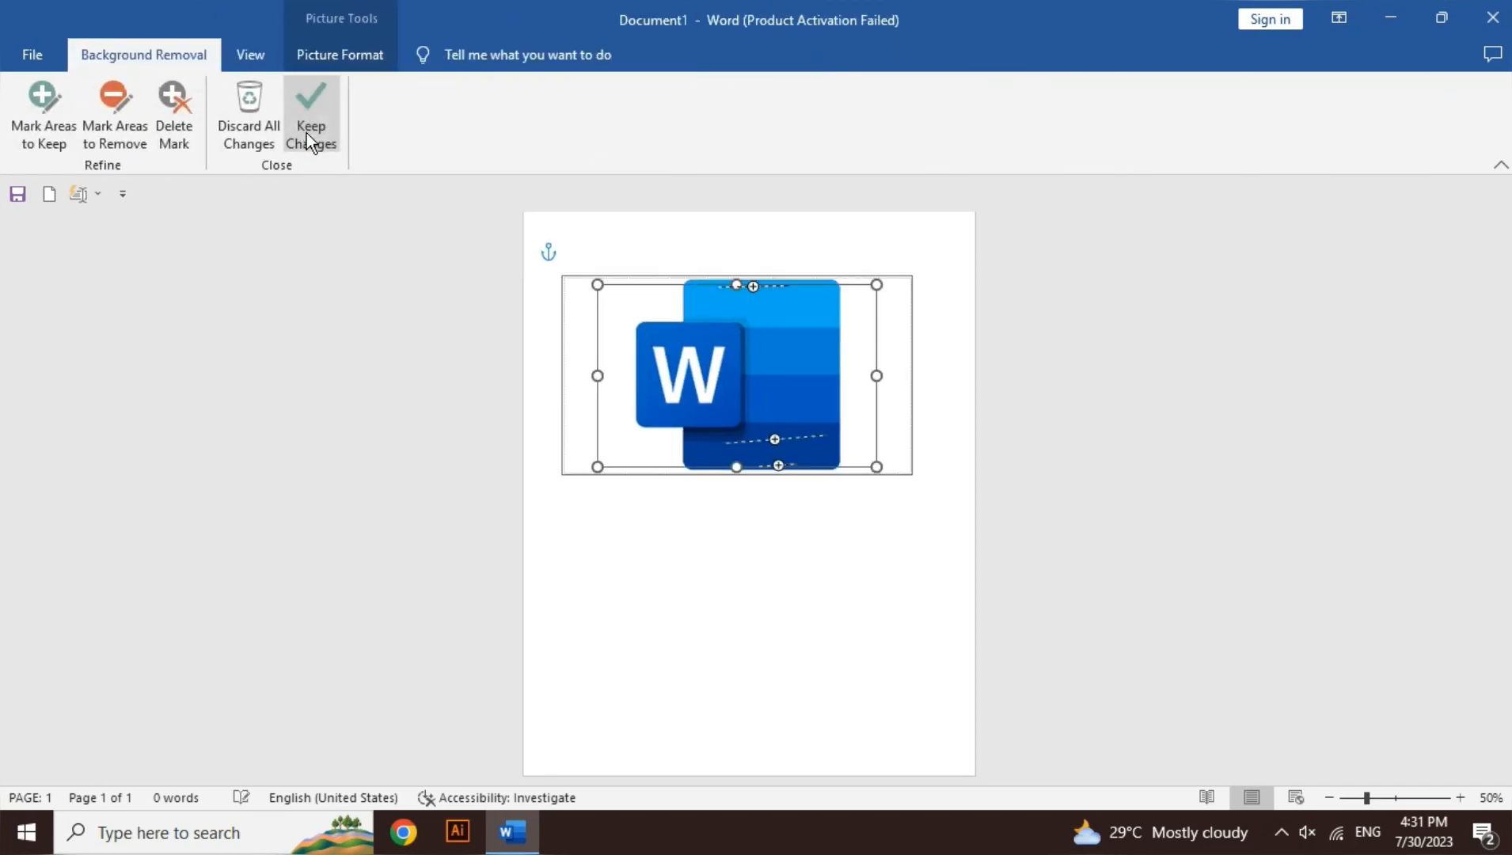
left_click(306, 134)
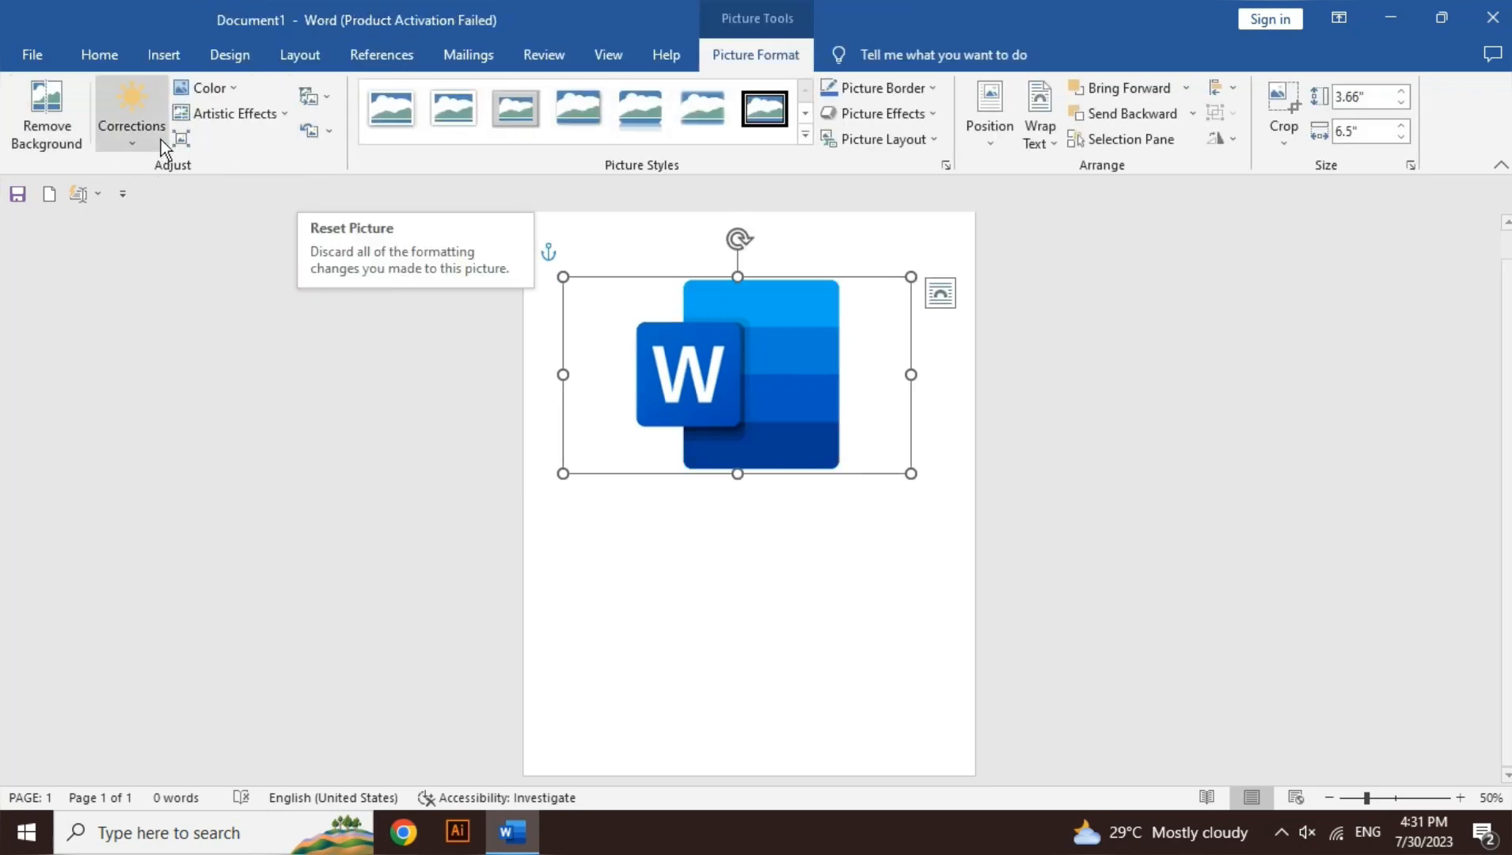
Step: View the picture corrections, then try recoloring the logo picture with the standard red variation and undo it
left_click(154, 143)
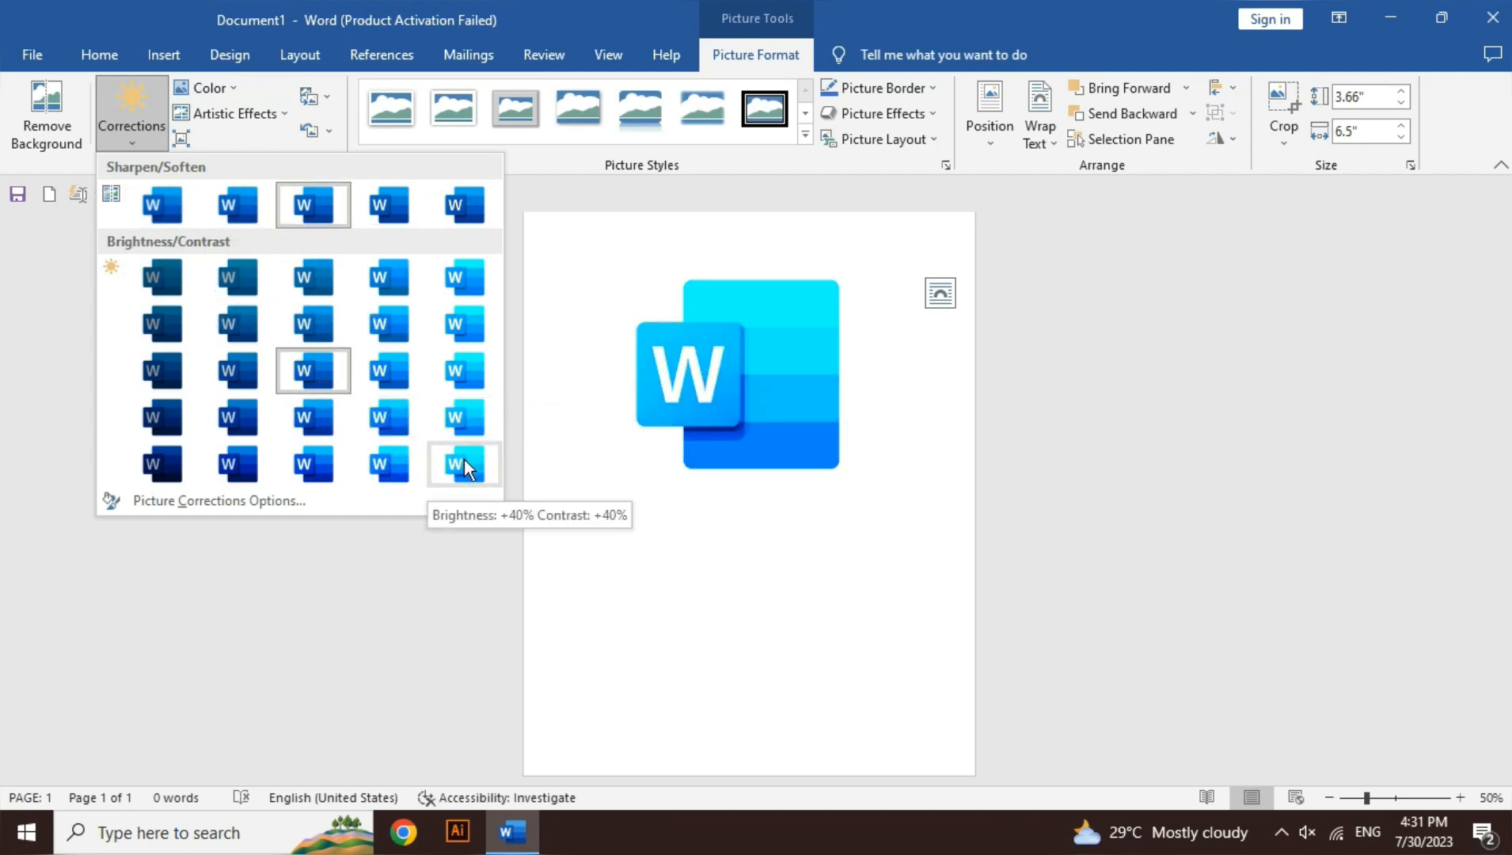
left_click(222, 88)
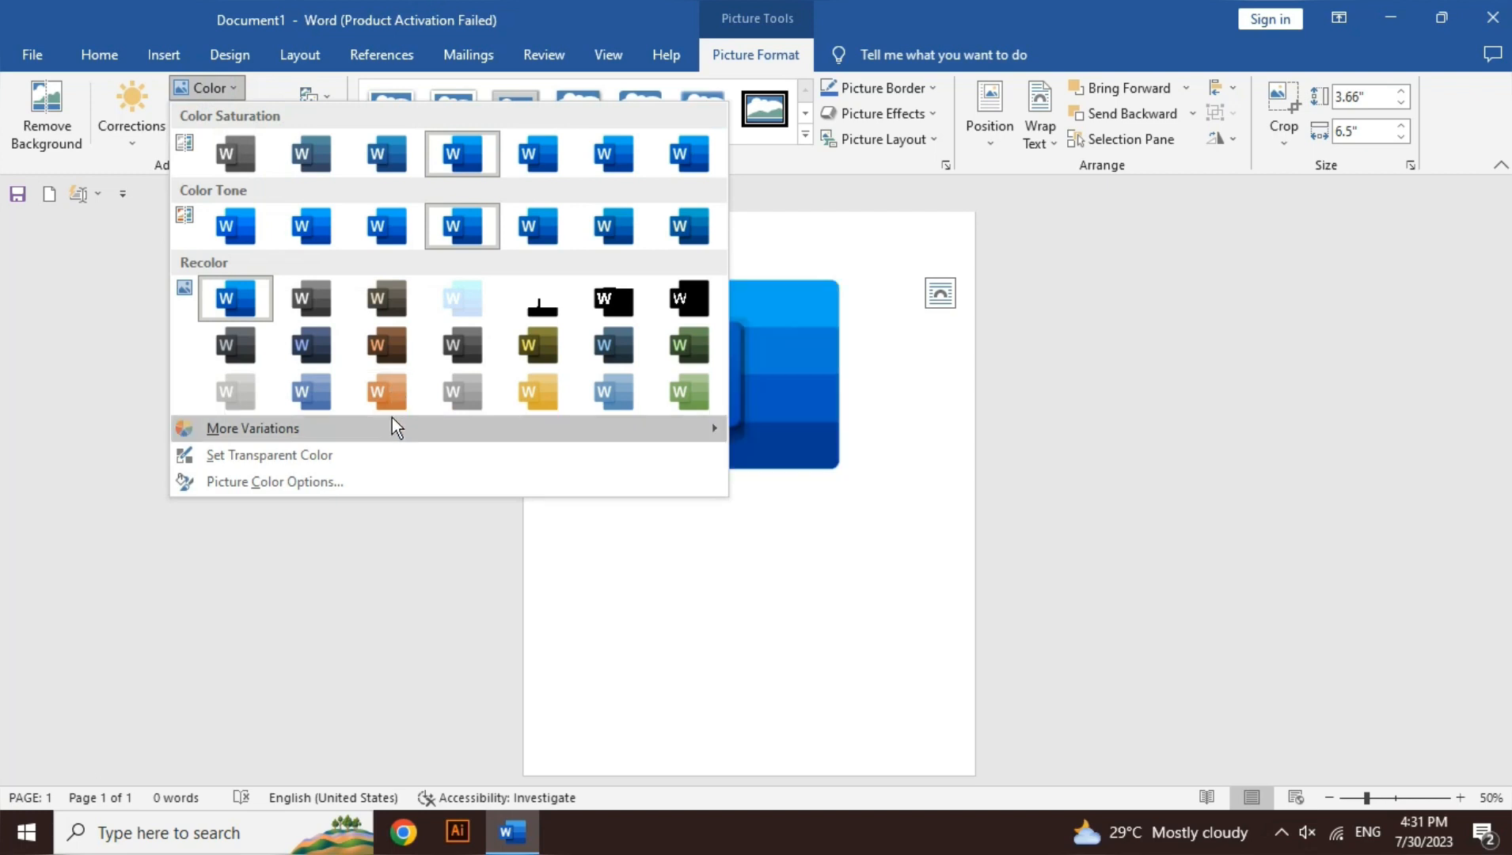
mouse_move(392, 422)
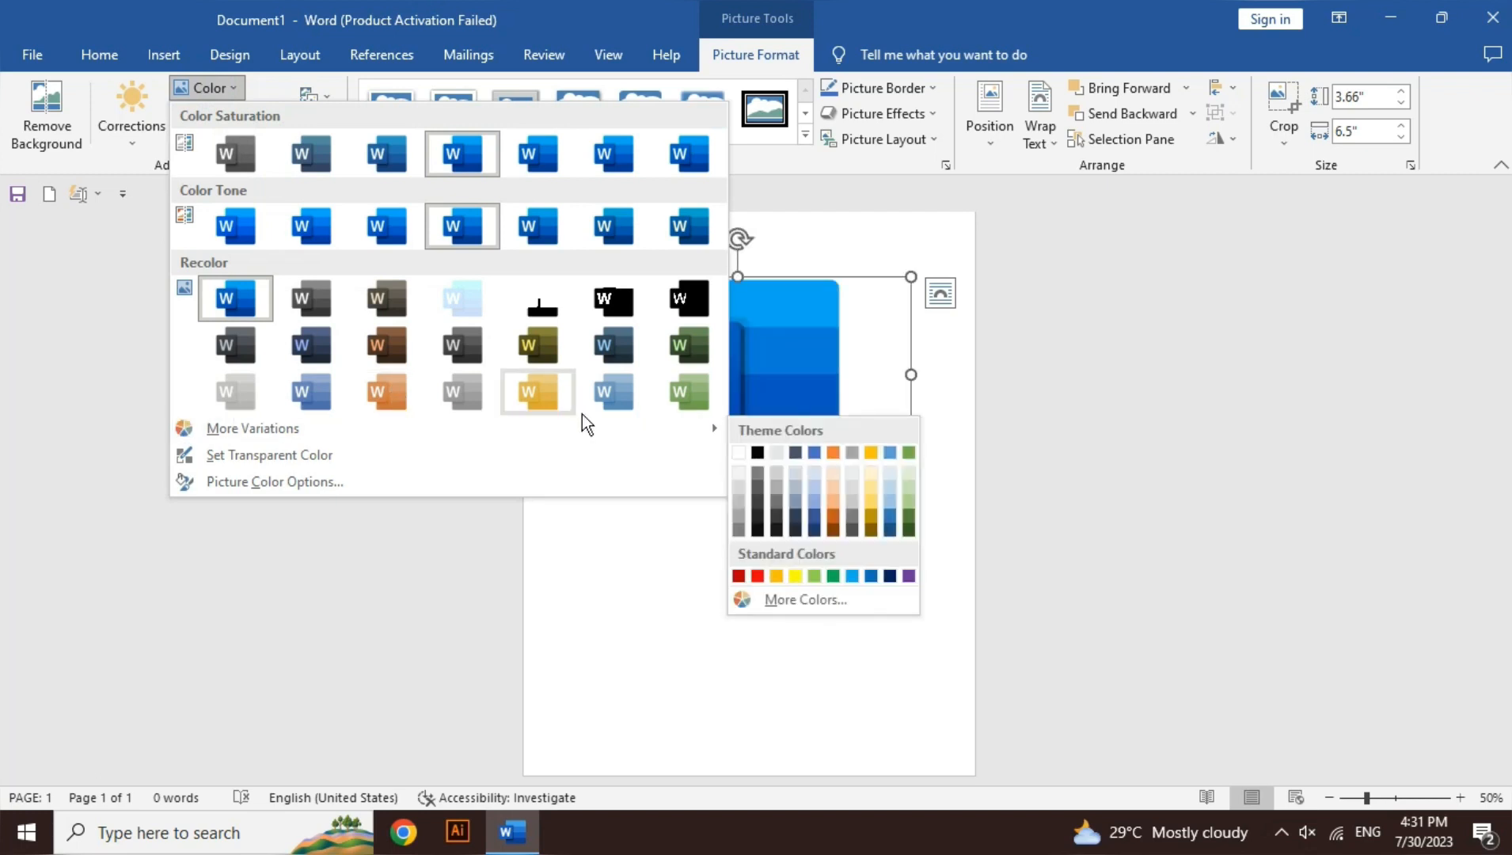
left_click(762, 574)
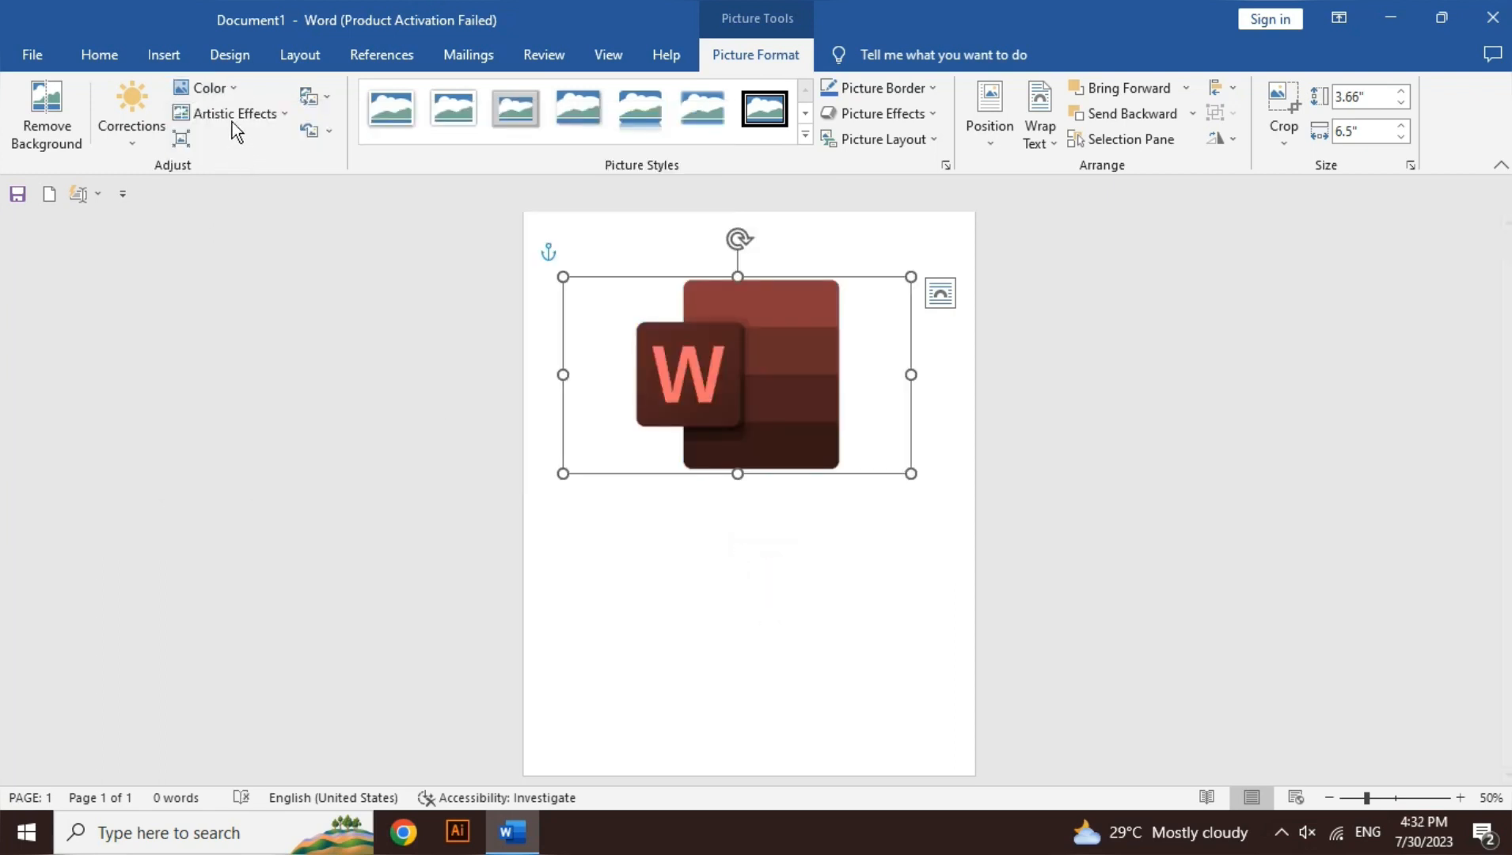
left_click(208, 88)
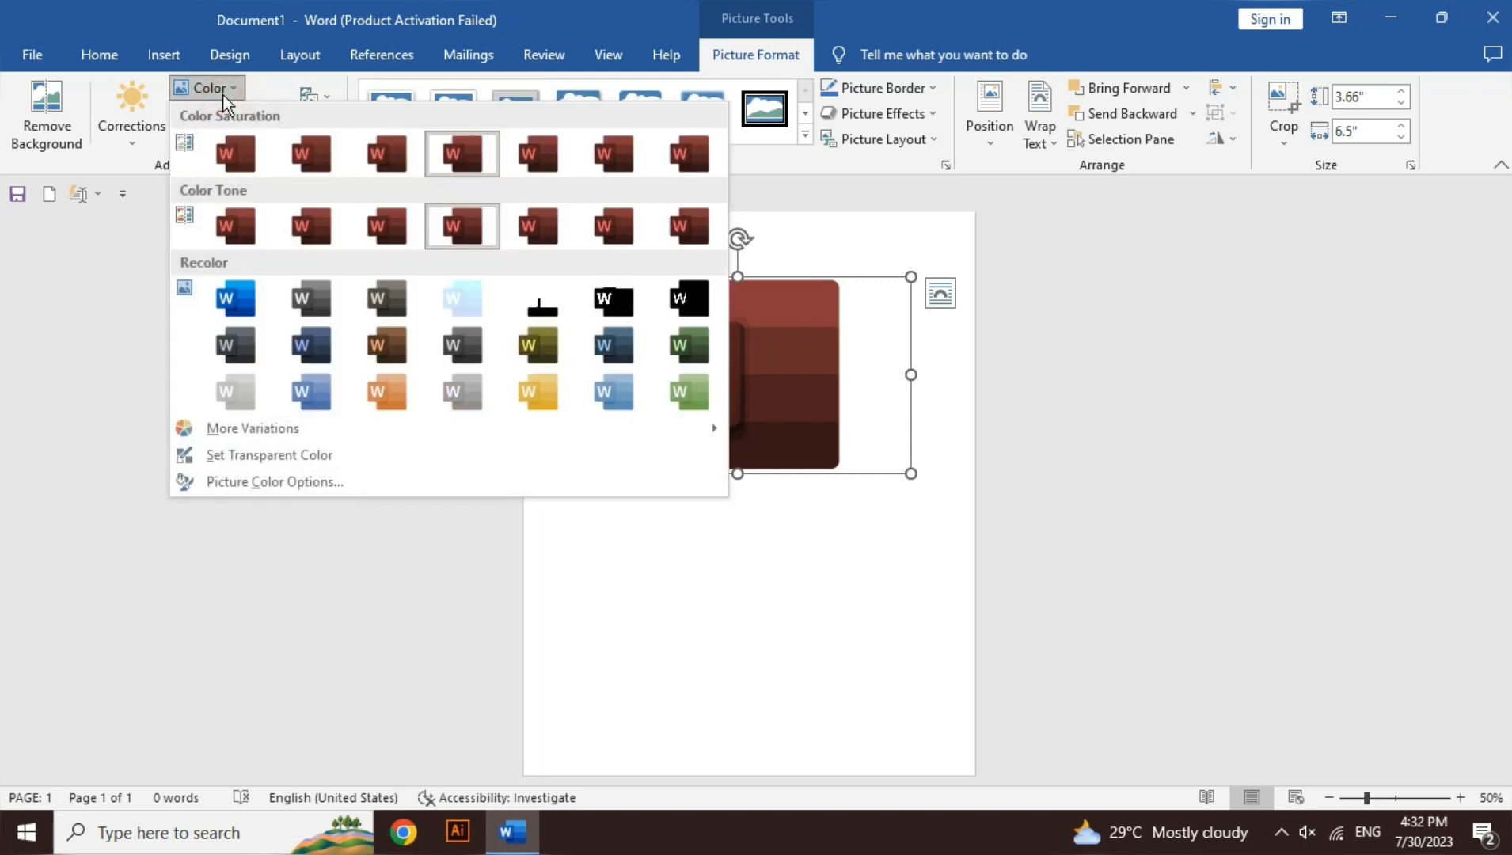
left_click(208, 88)
key("ctrl+z")
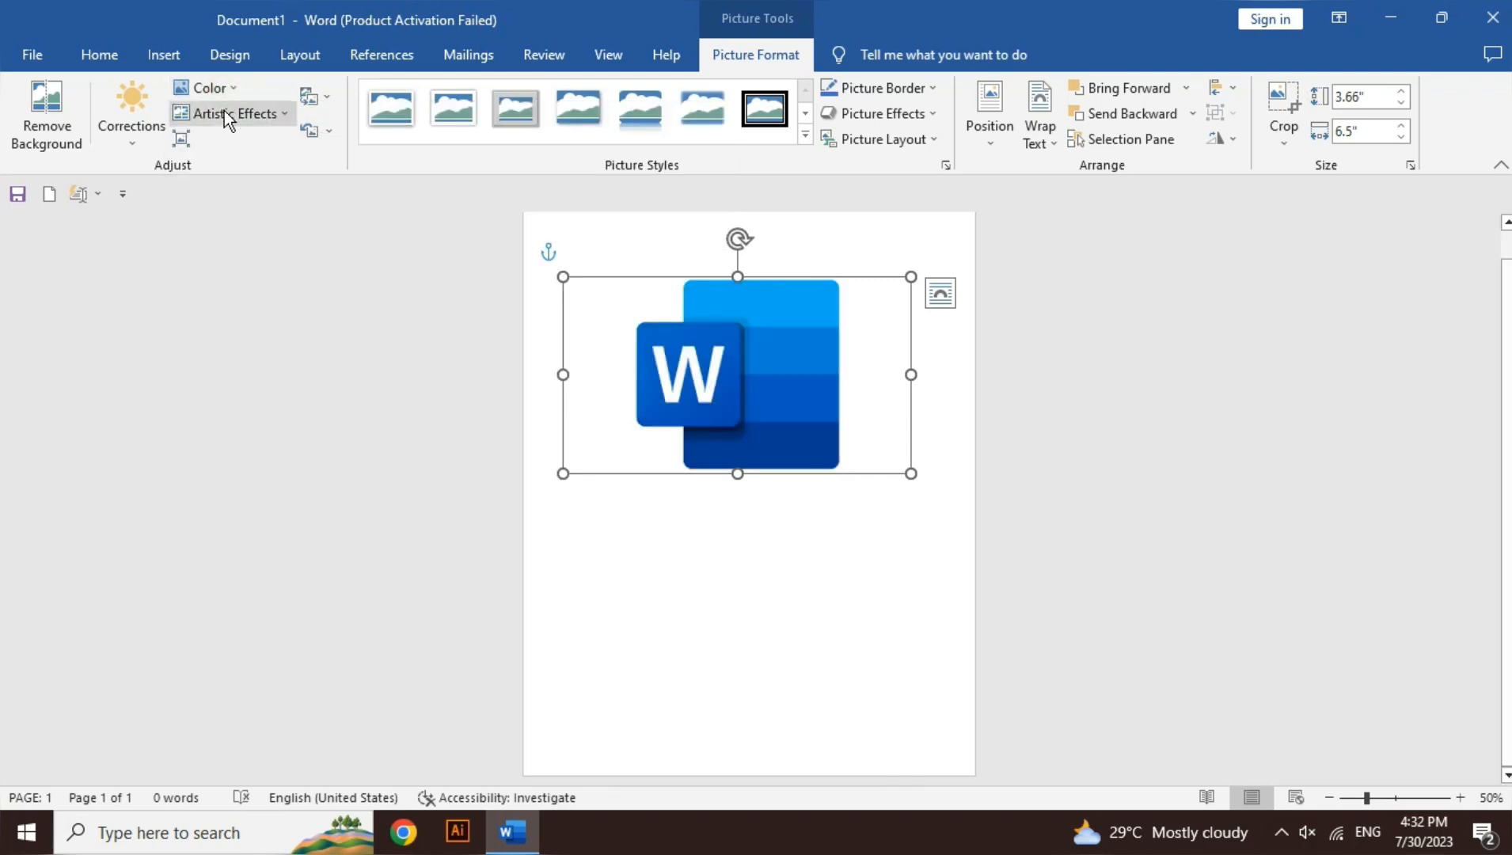
Step: Preview artistic effects such as Plastic Wrap on the logo picture, and view the Compress Pictures options without applying anything
left_click(247, 125)
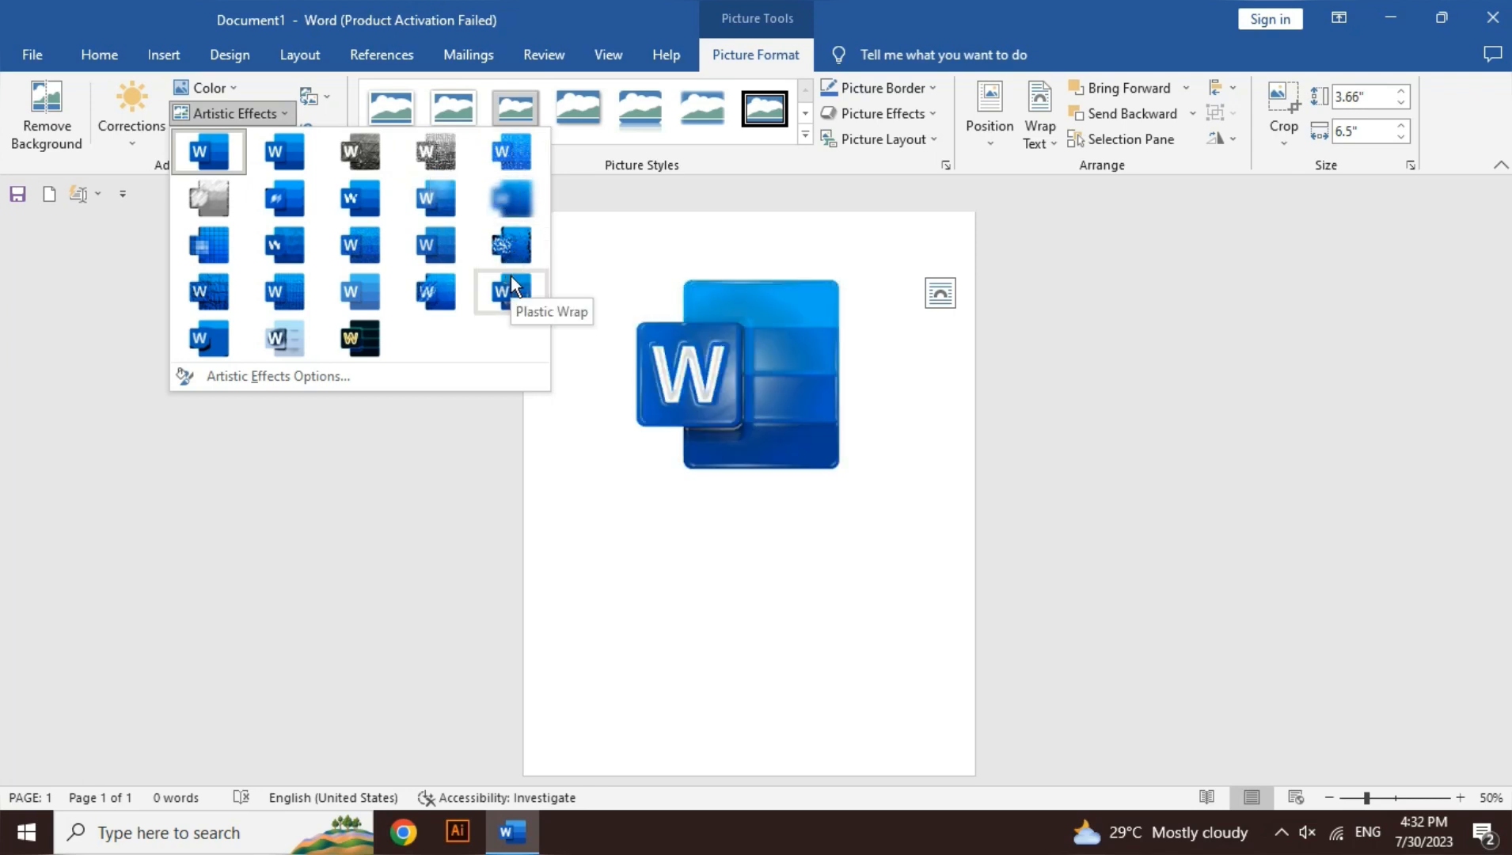
left_click(452, 6)
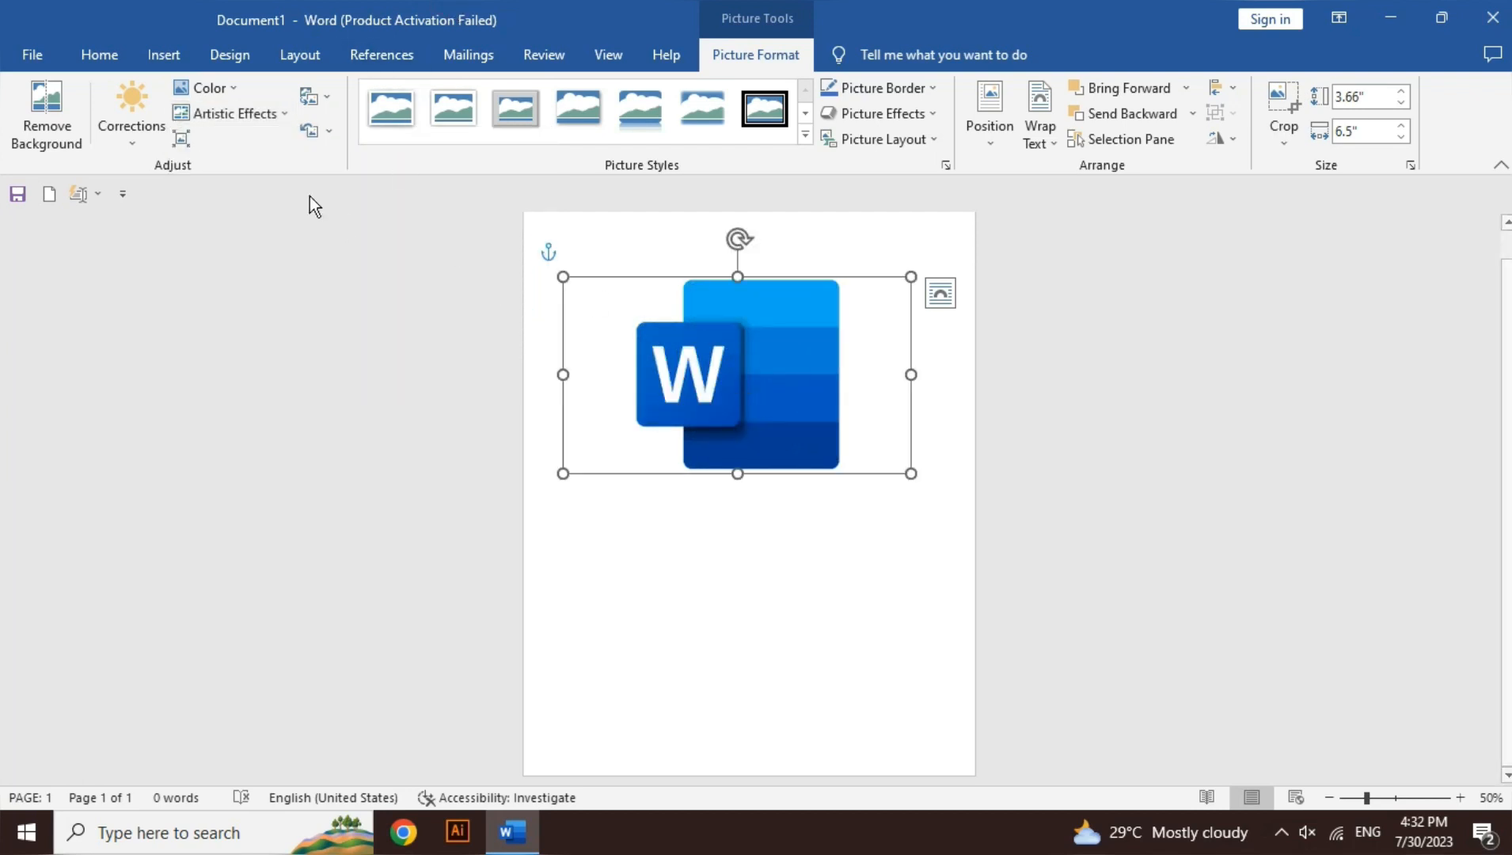
left_click(182, 139)
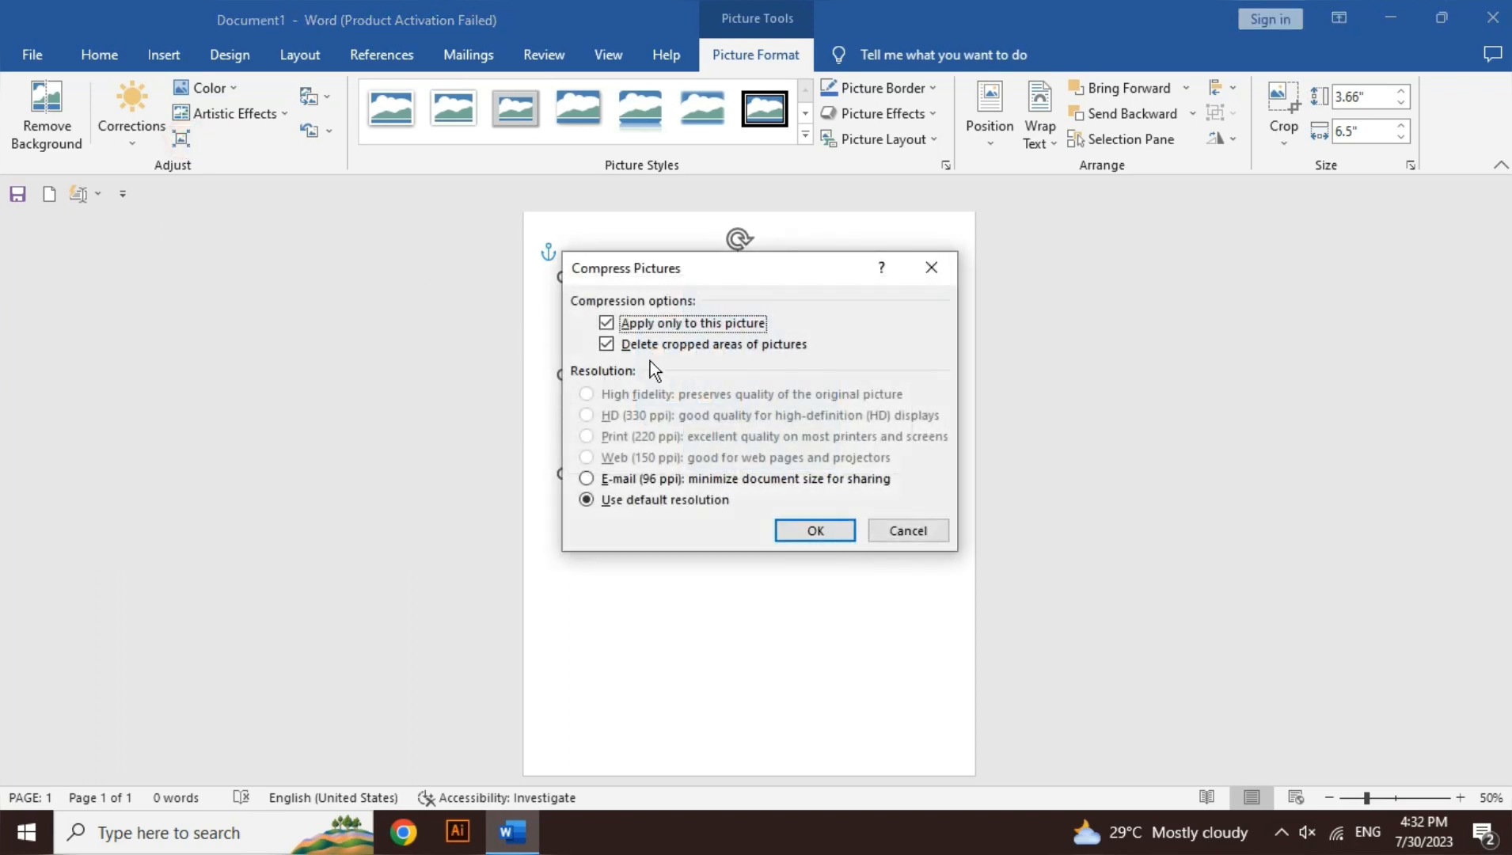
left_click(904, 531)
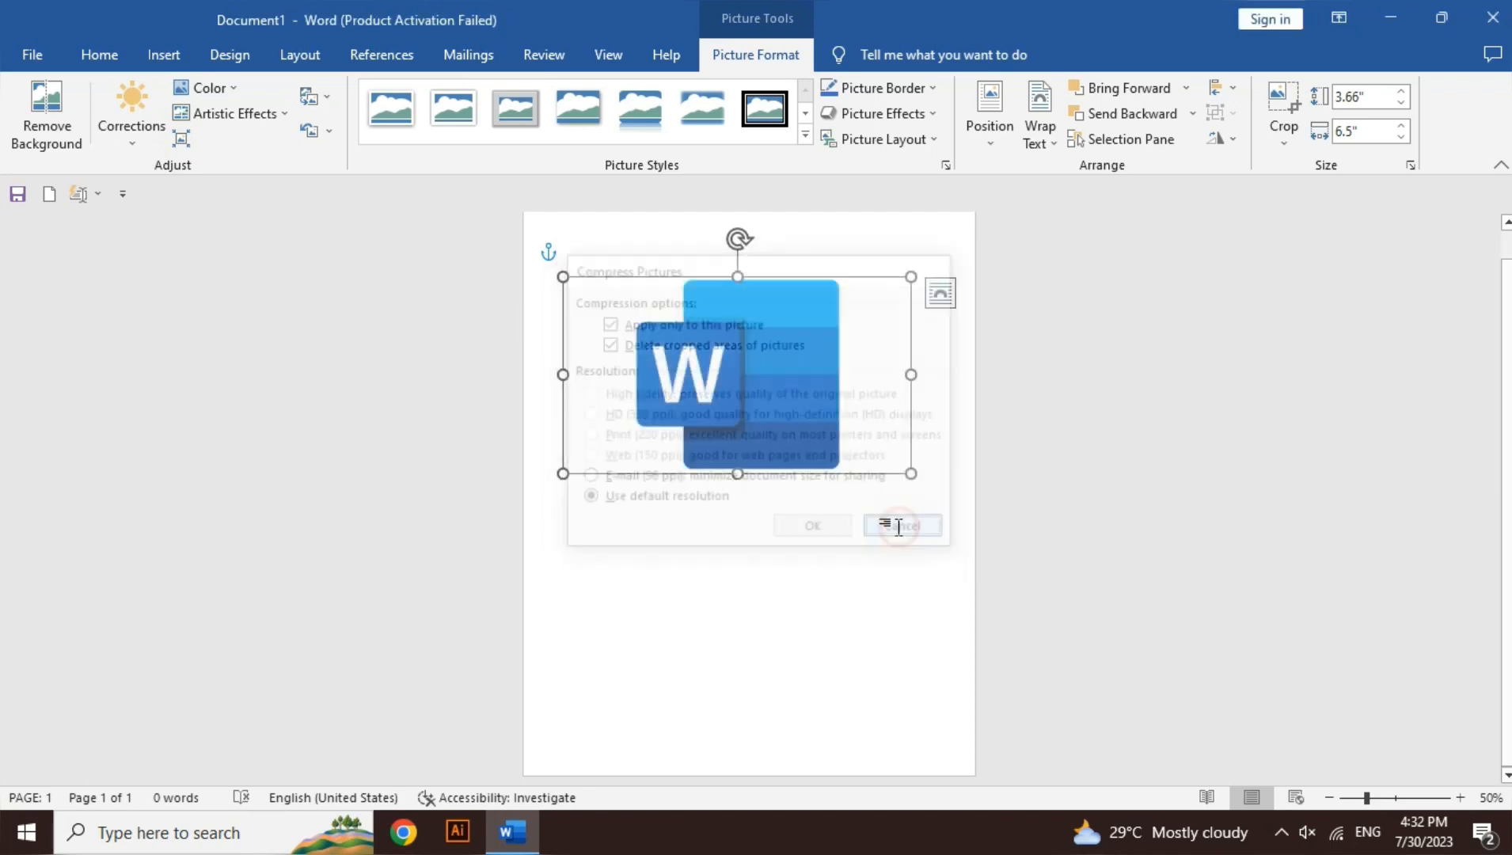
Step: Replace the logo picture with pngwing.com (57) from the Downloads folder on this device, and reset the picture's formatting
left_click(314, 105)
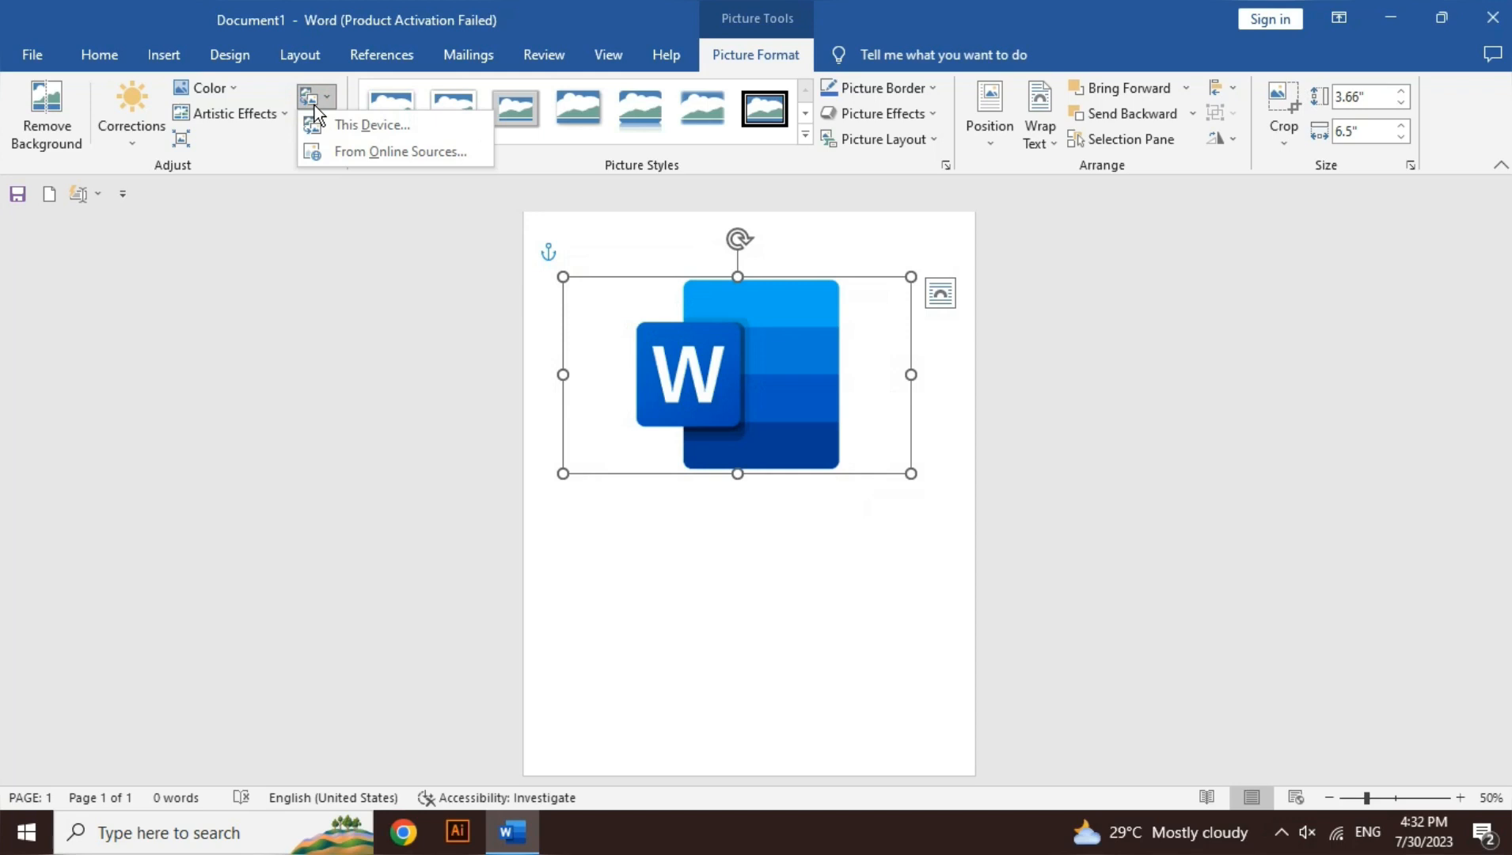
left_click(384, 134)
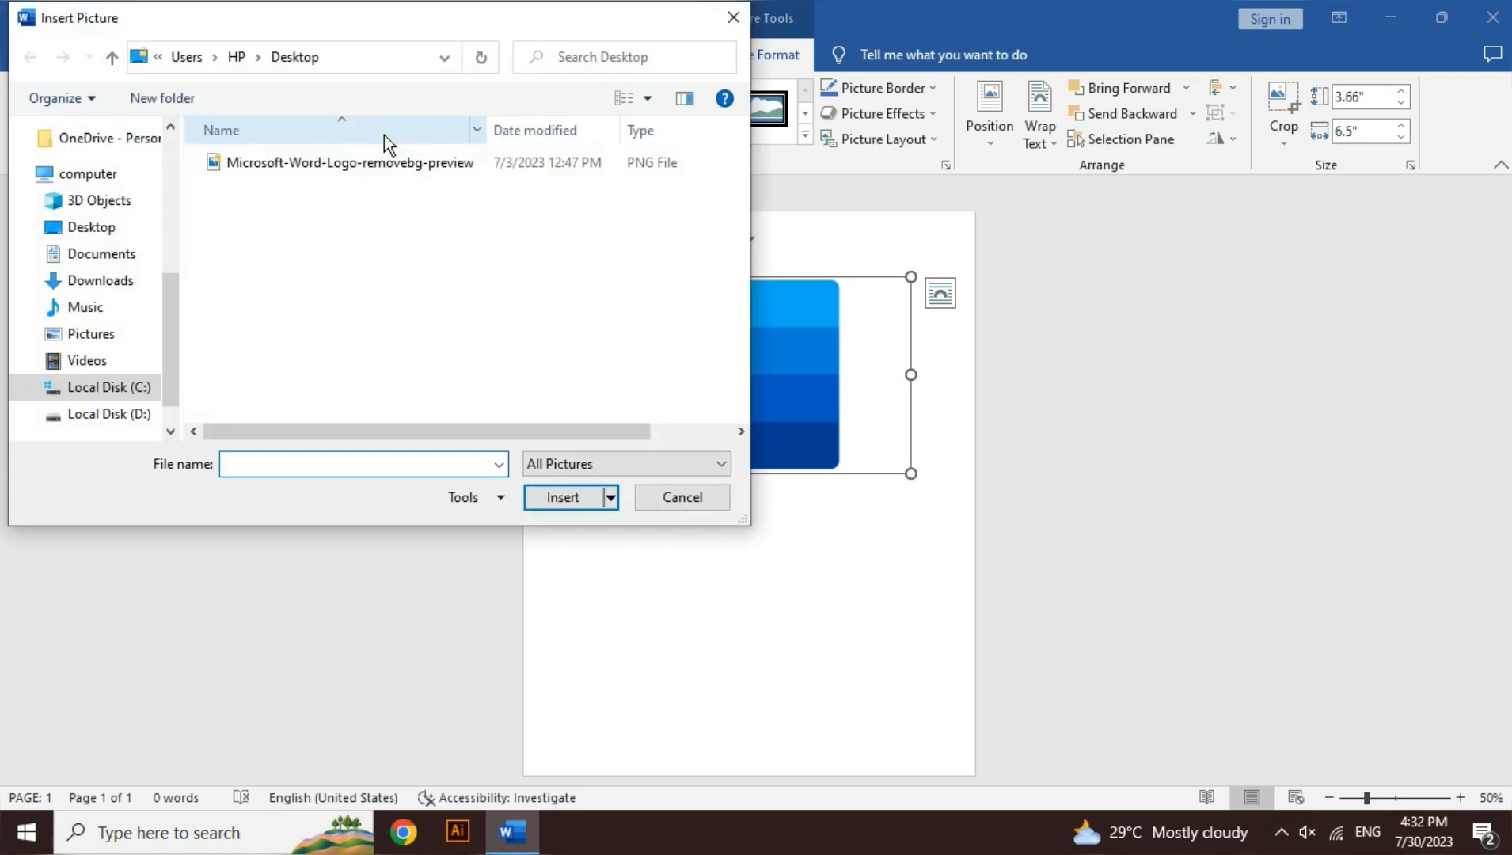
left_click(129, 278)
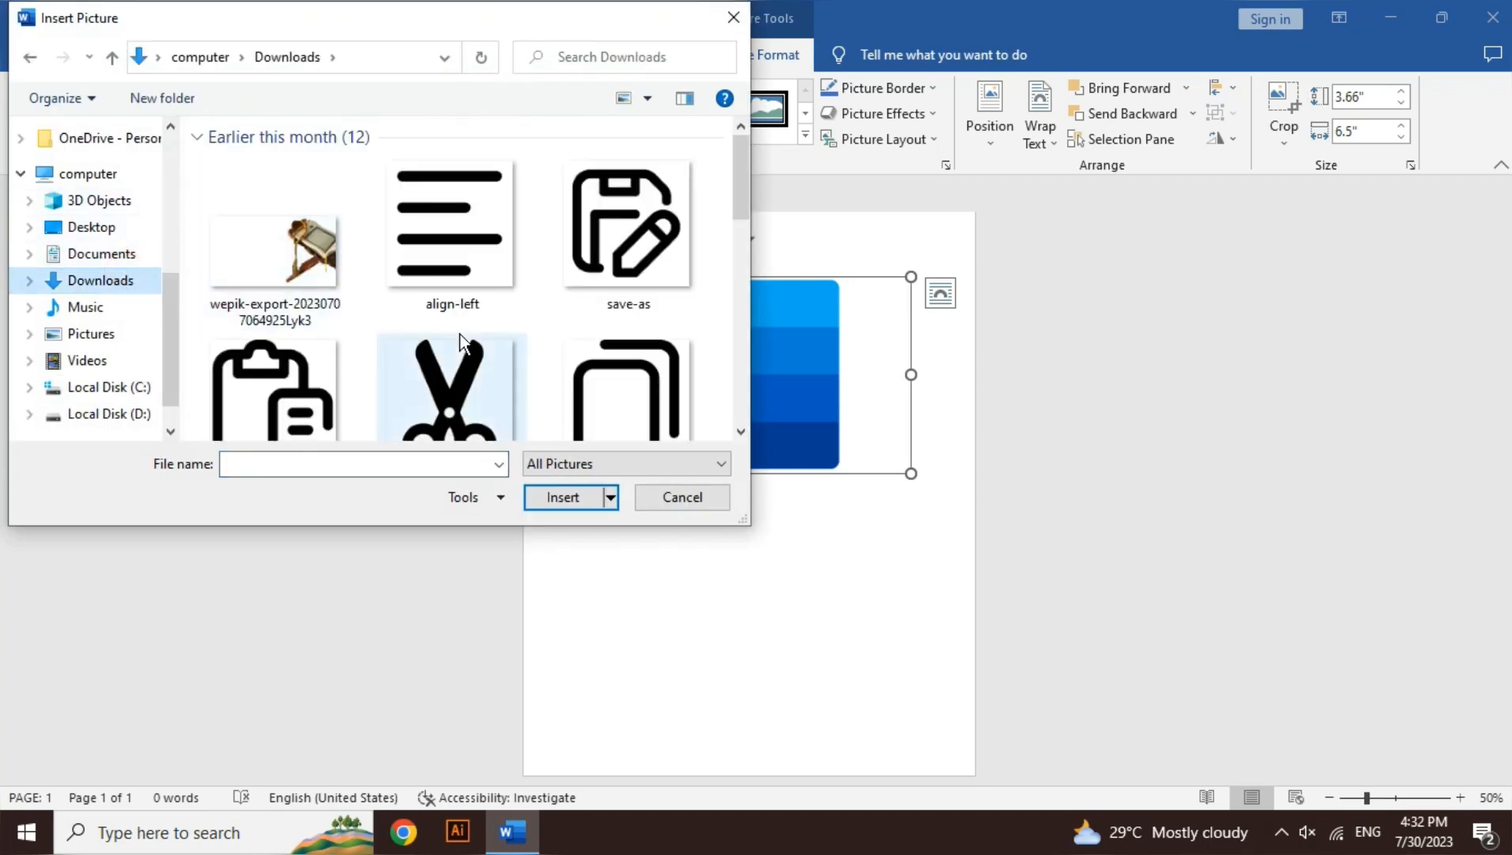
left_click(740, 431)
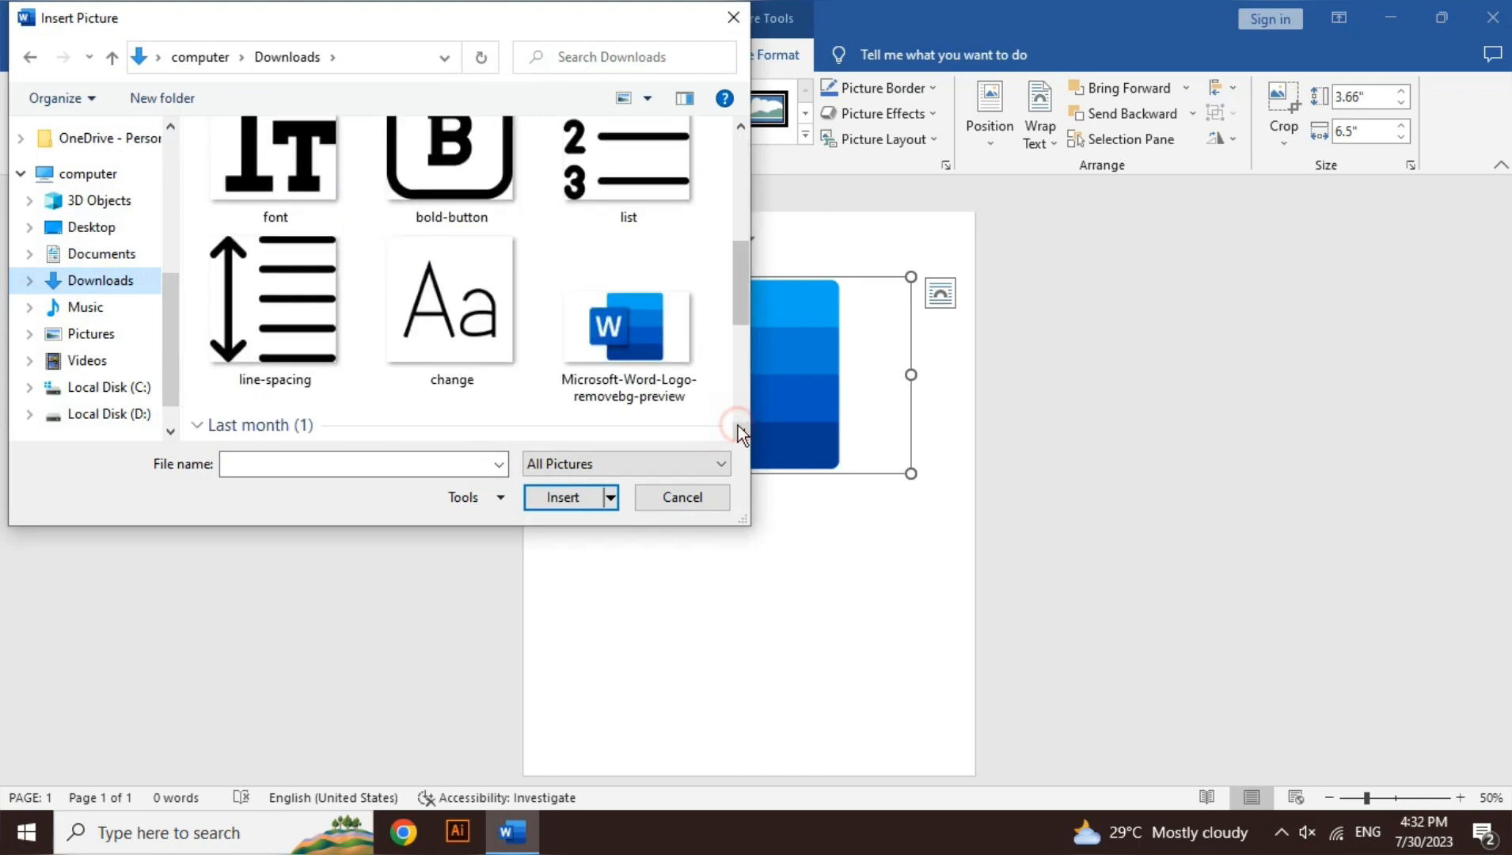
left_click(243, 376)
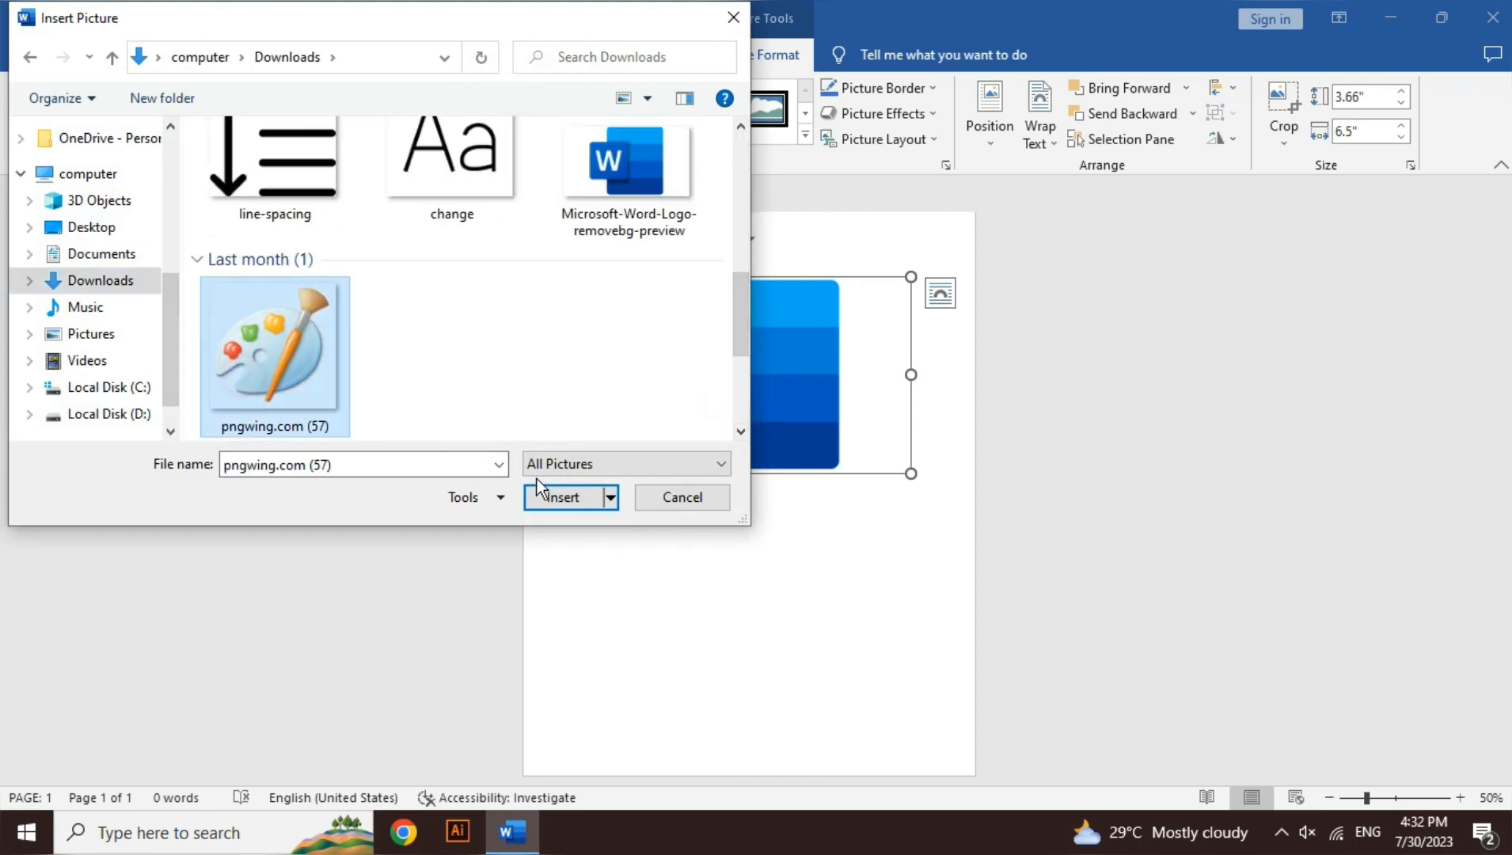
left_click(565, 502)
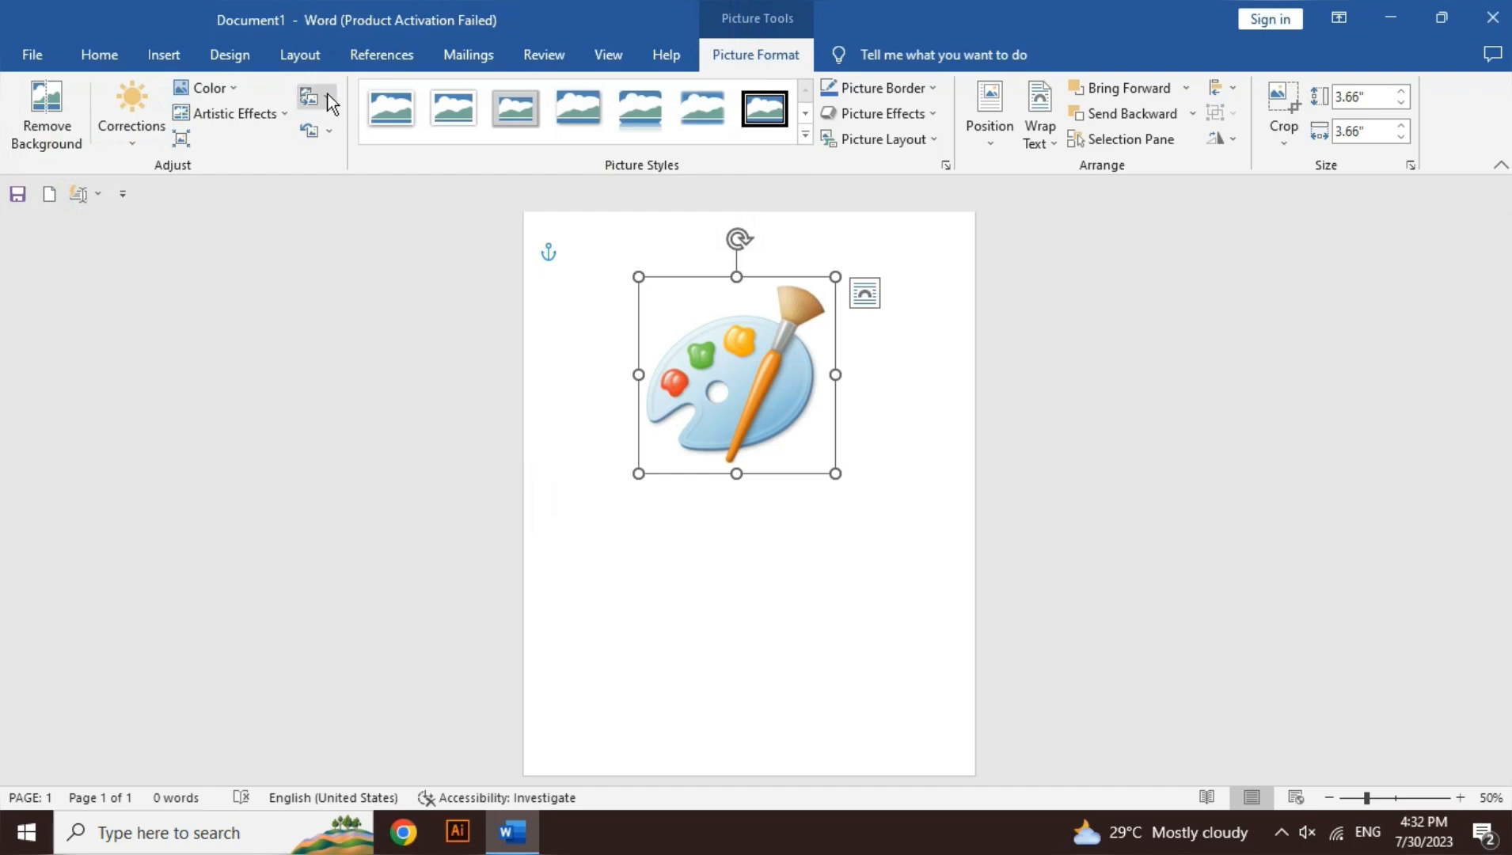
left_click(310, 133)
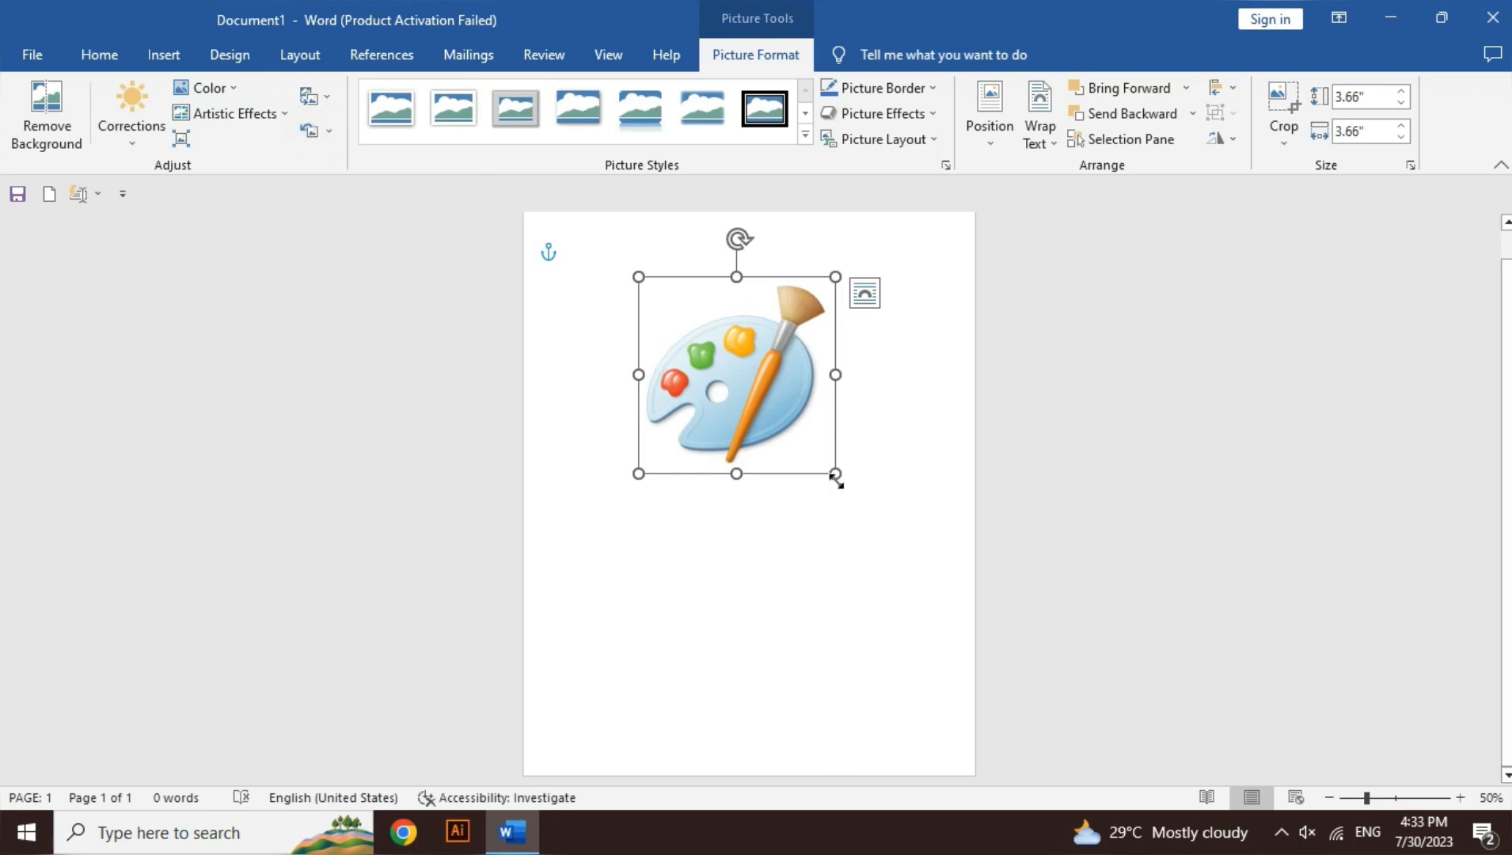
Step: Enlarge the palette picture proportionally to about 5.4" by 5.4", and move it slightly left and up on the page
left_click_drag(835, 474, 925, 564)
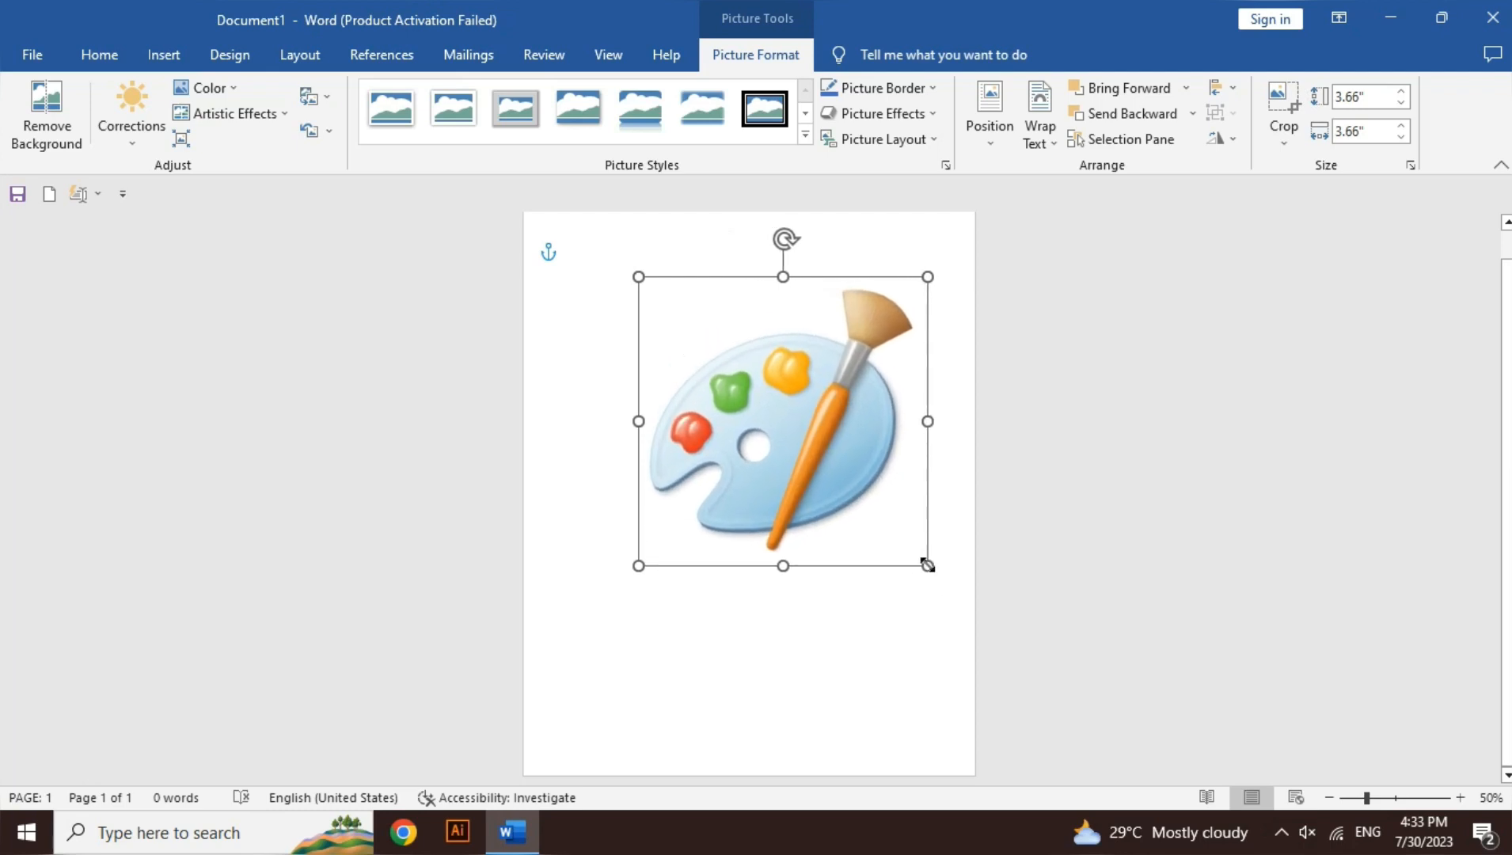
left_click_drag(839, 473, 797, 466)
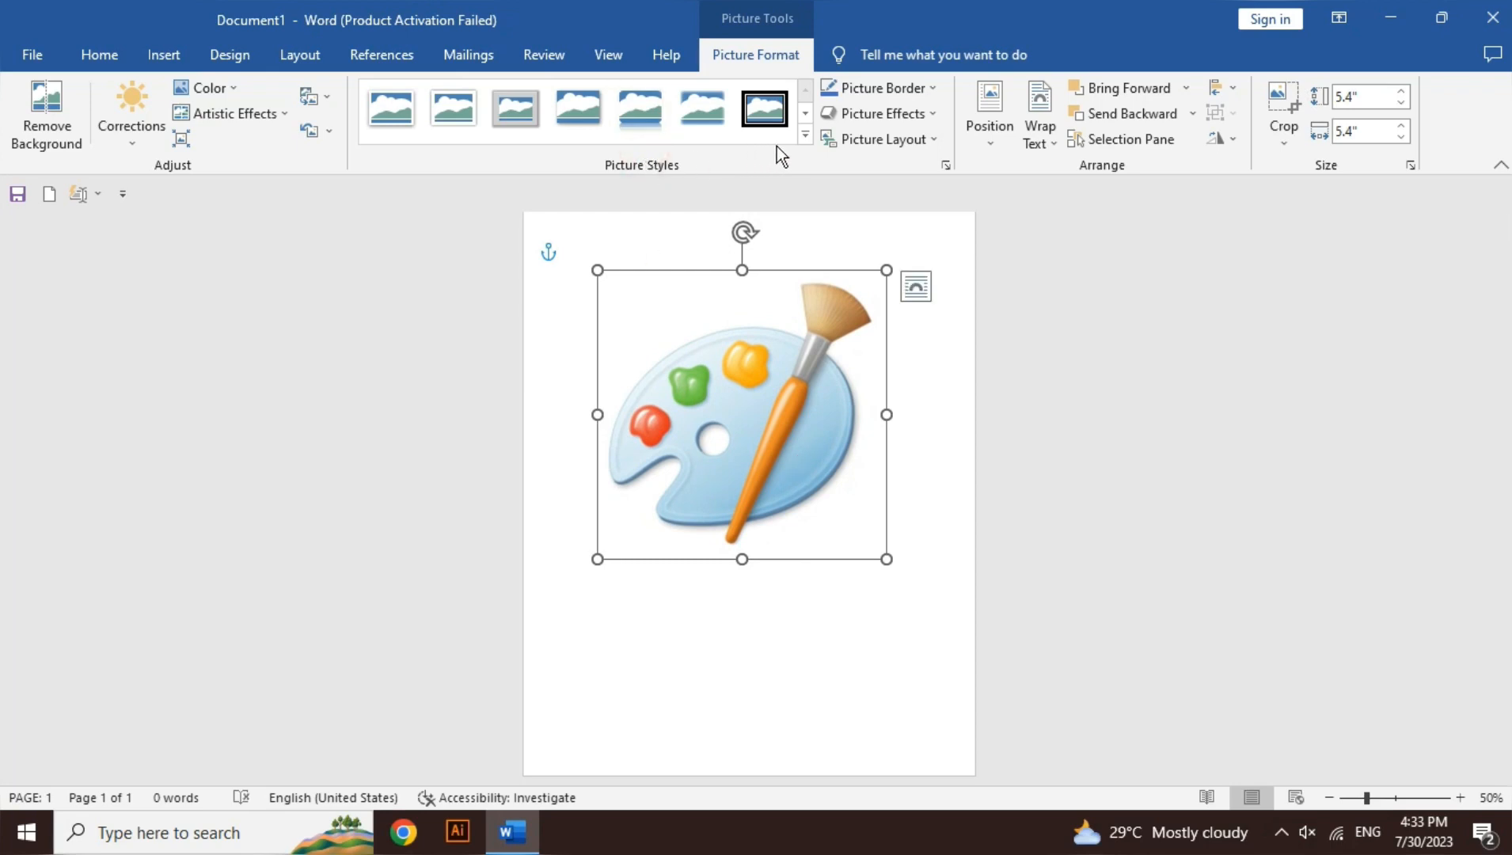
Step: Preview the available picture styles, such as Soft Edge Oval, on the palette picture without applying one
left_click(802, 137)
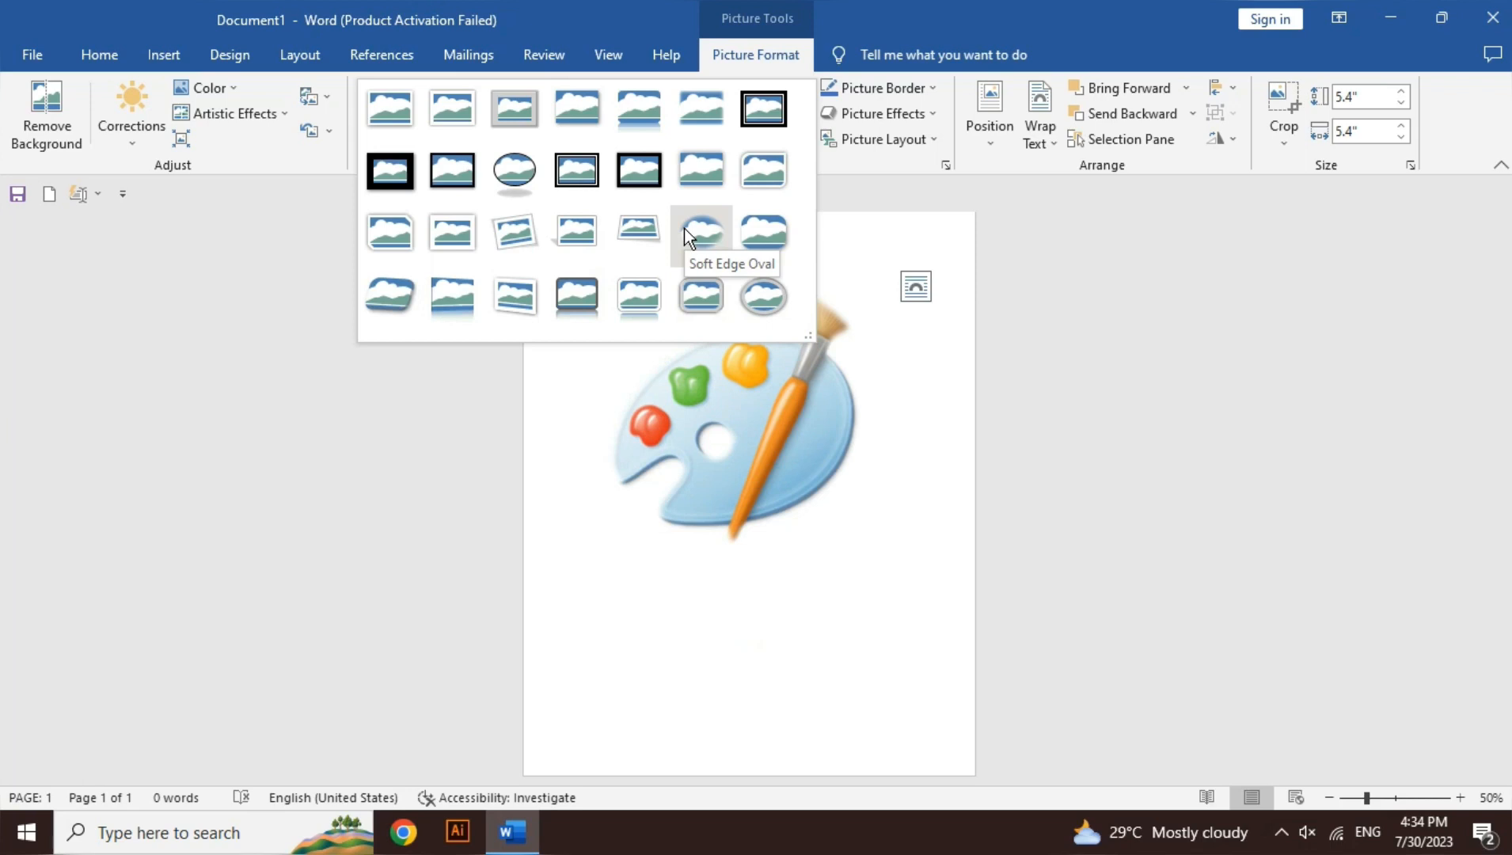
left_click(829, 3)
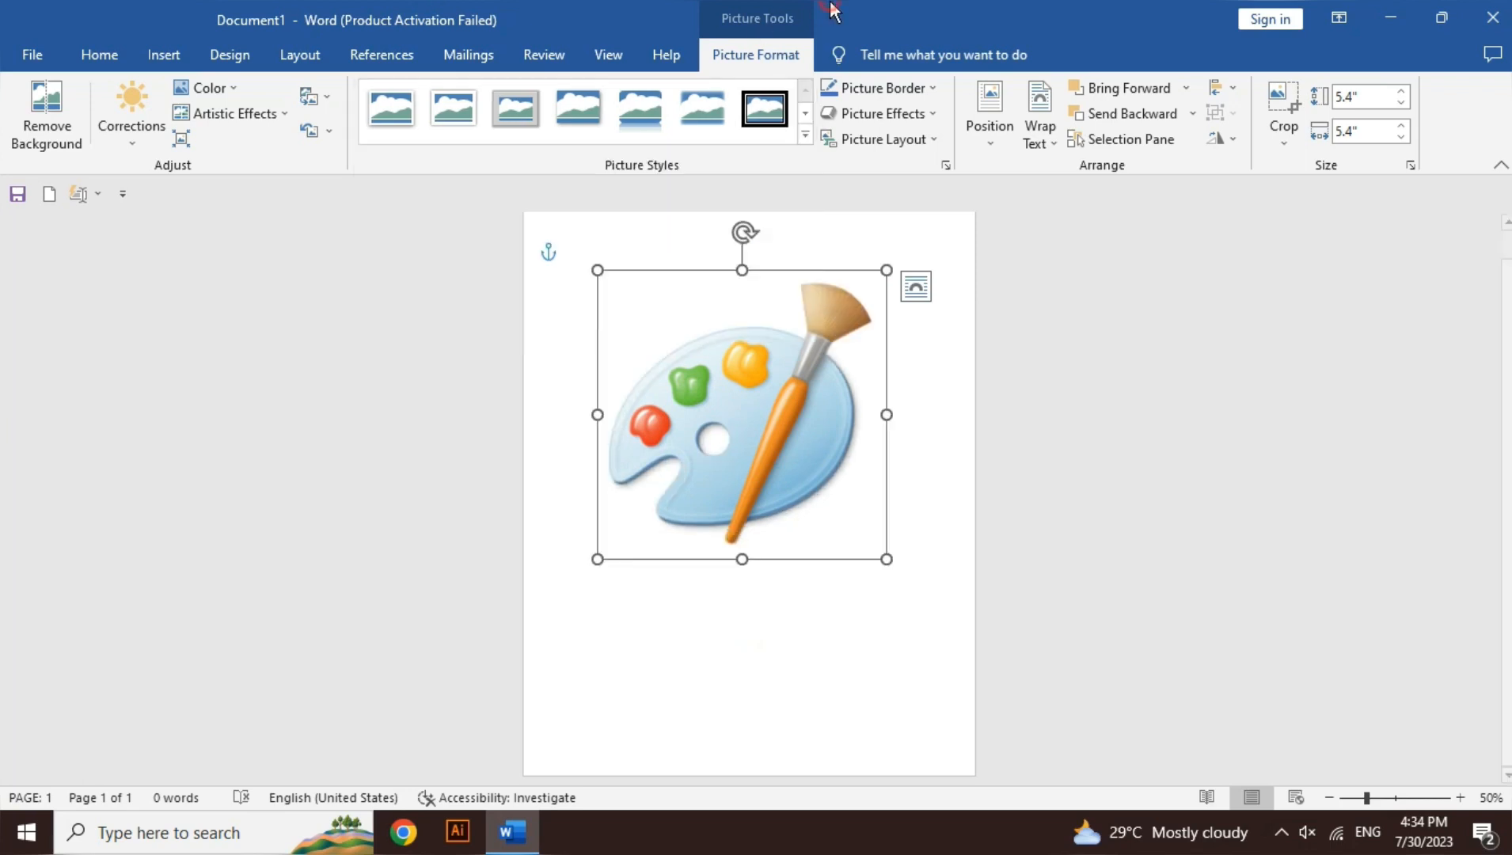
Step: Give the palette picture a standard red border with a weight of 6 pt and a dashed line style
left_click(876, 92)
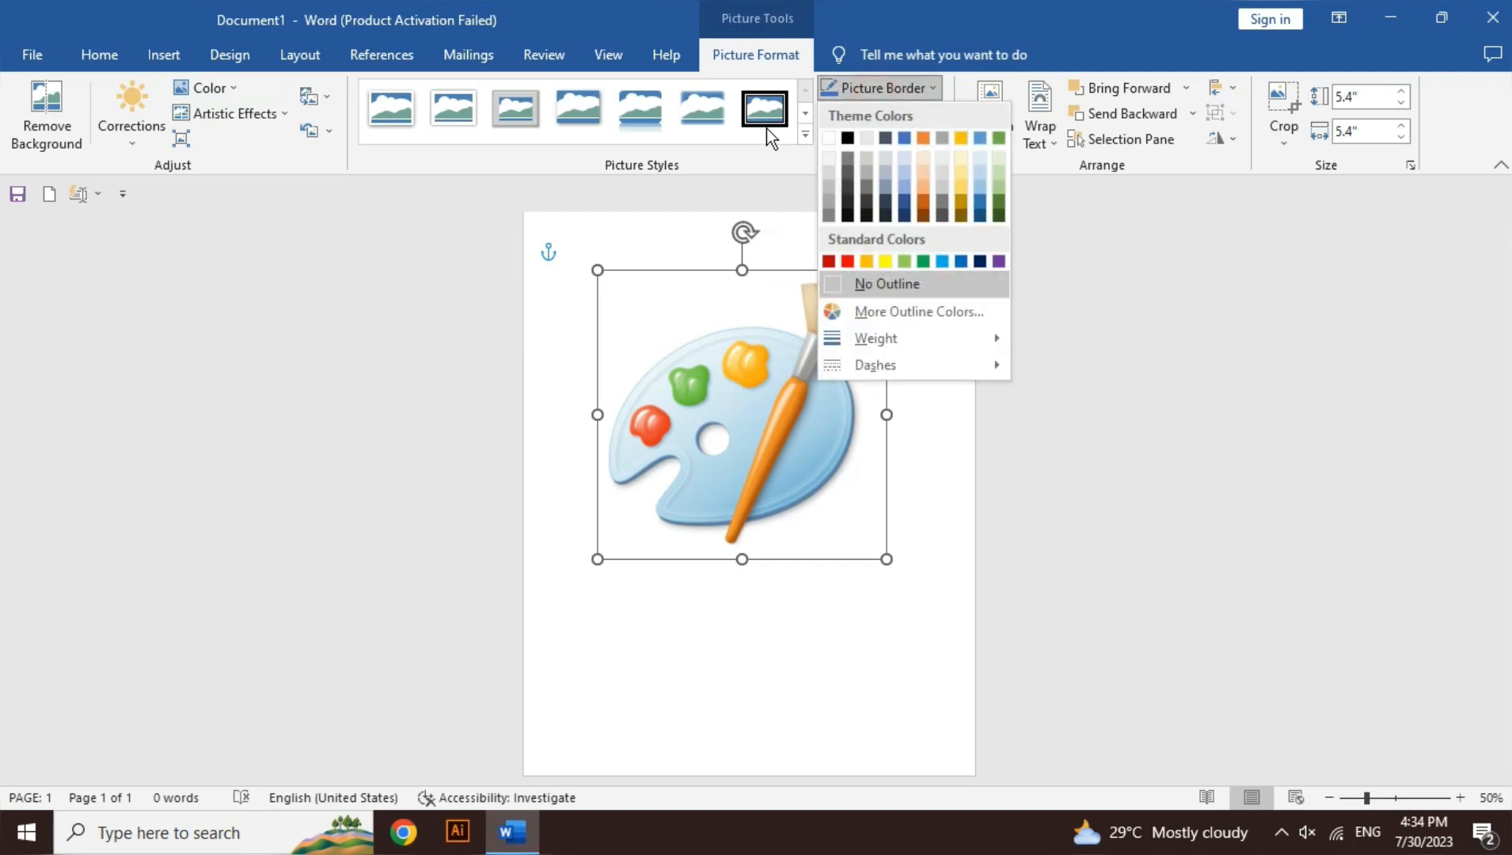
left_click(846, 261)
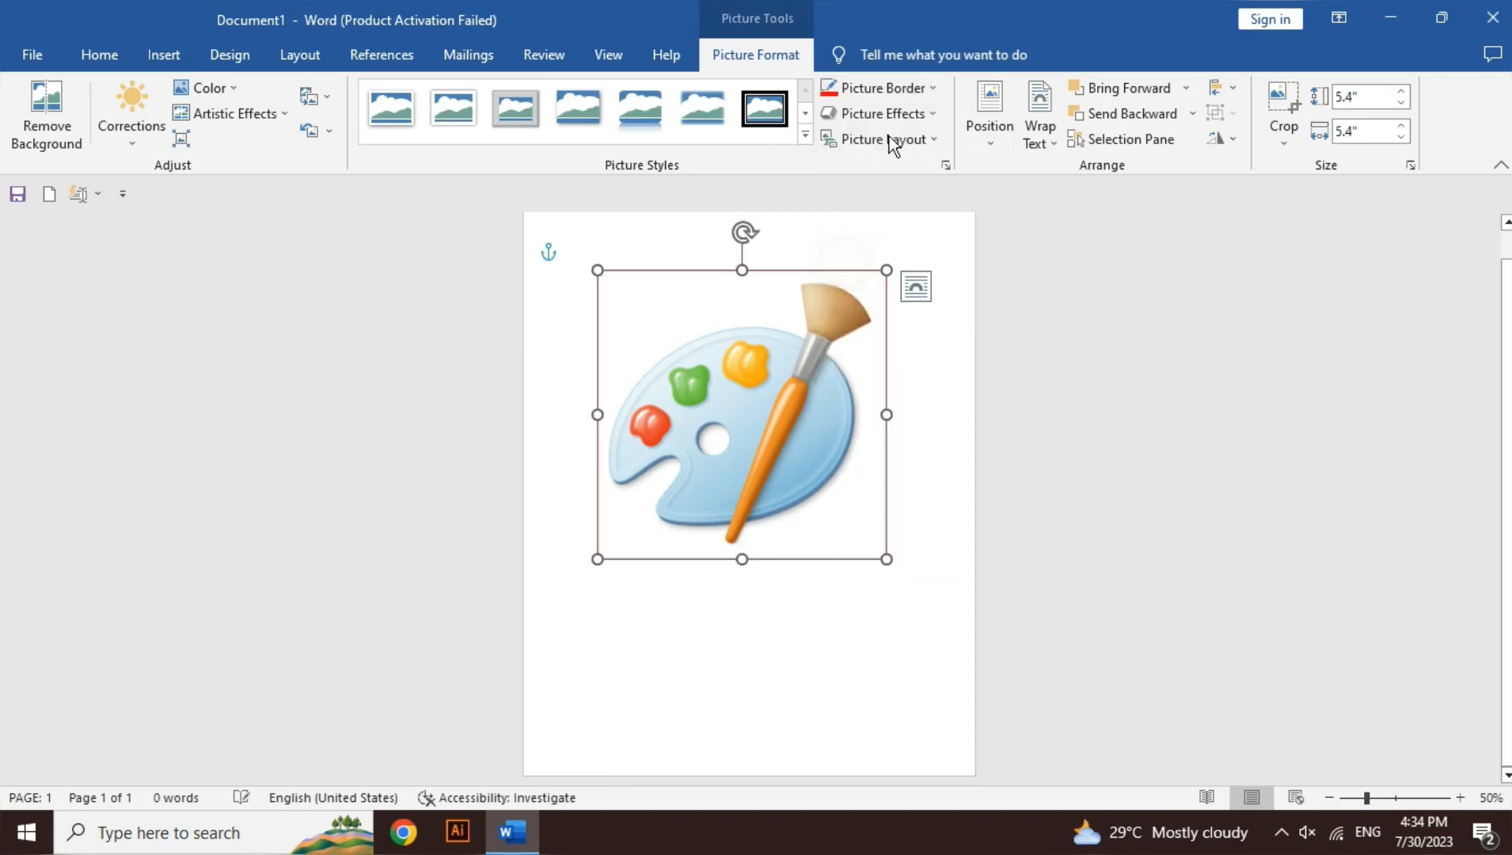
left_click(903, 93)
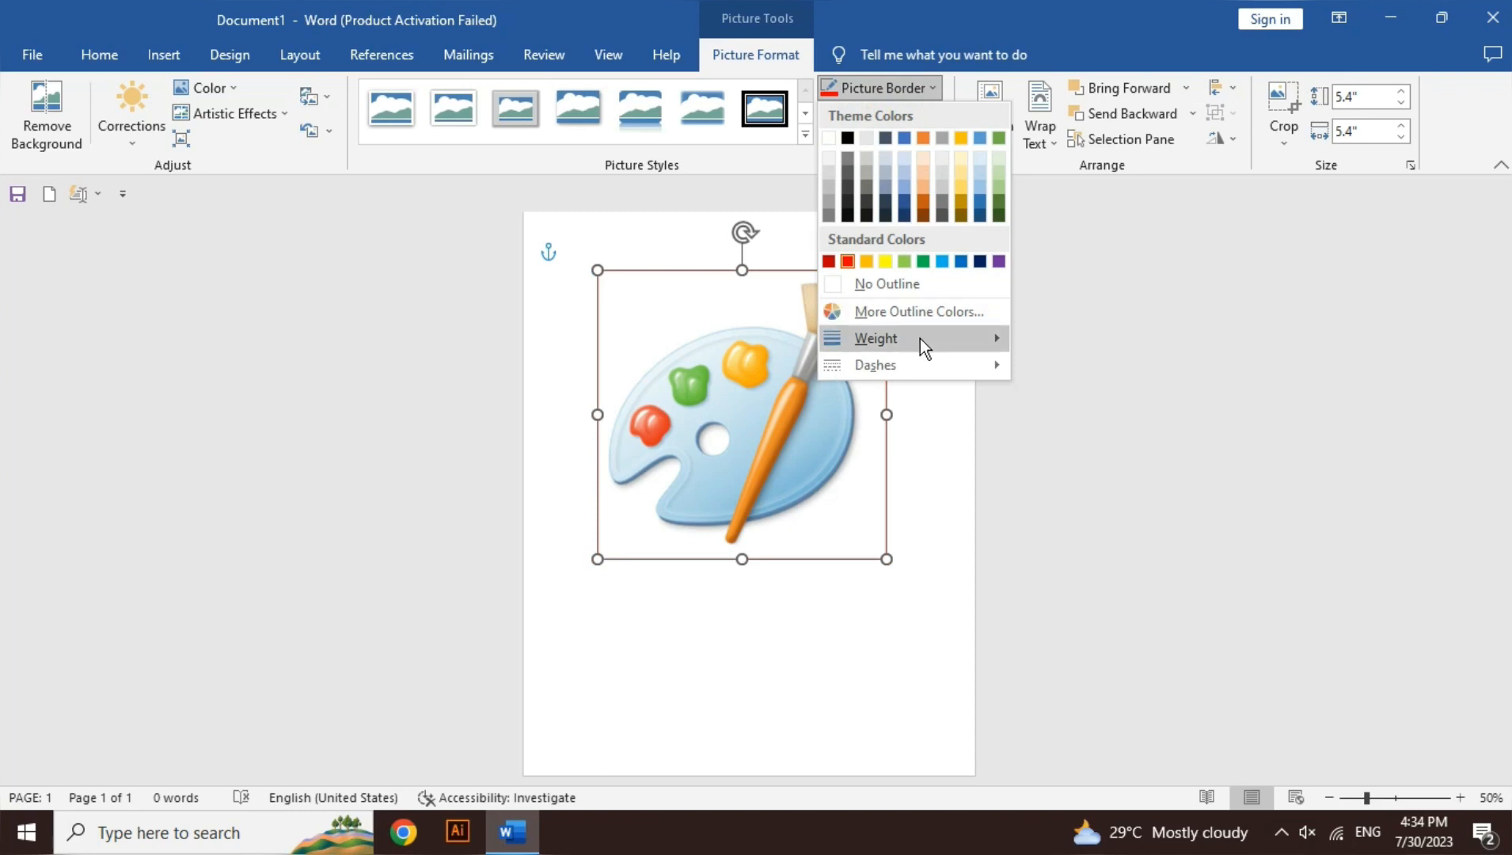
mouse_move(919, 338)
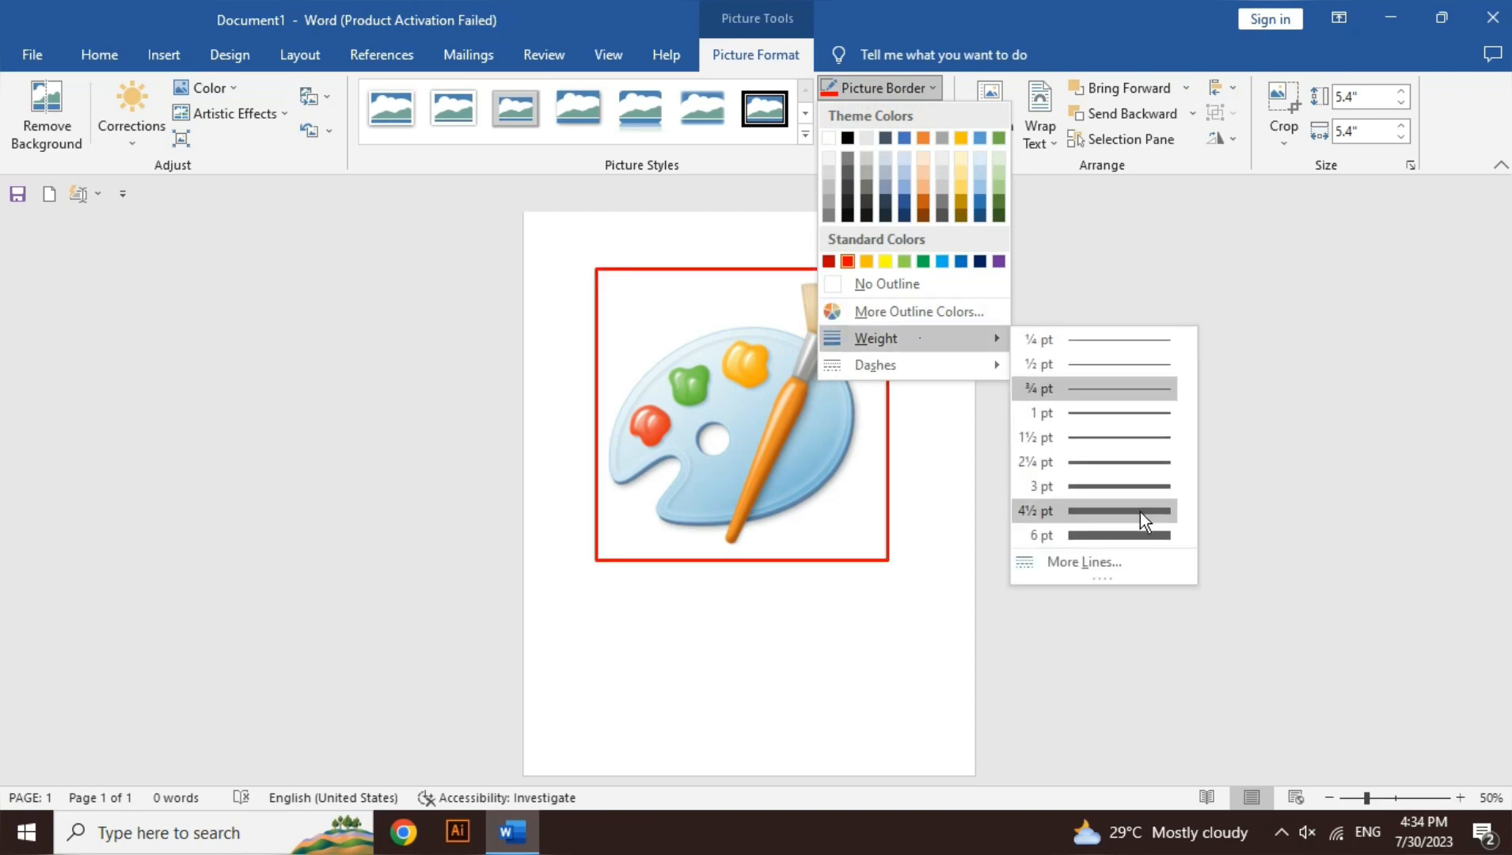
left_click(1132, 533)
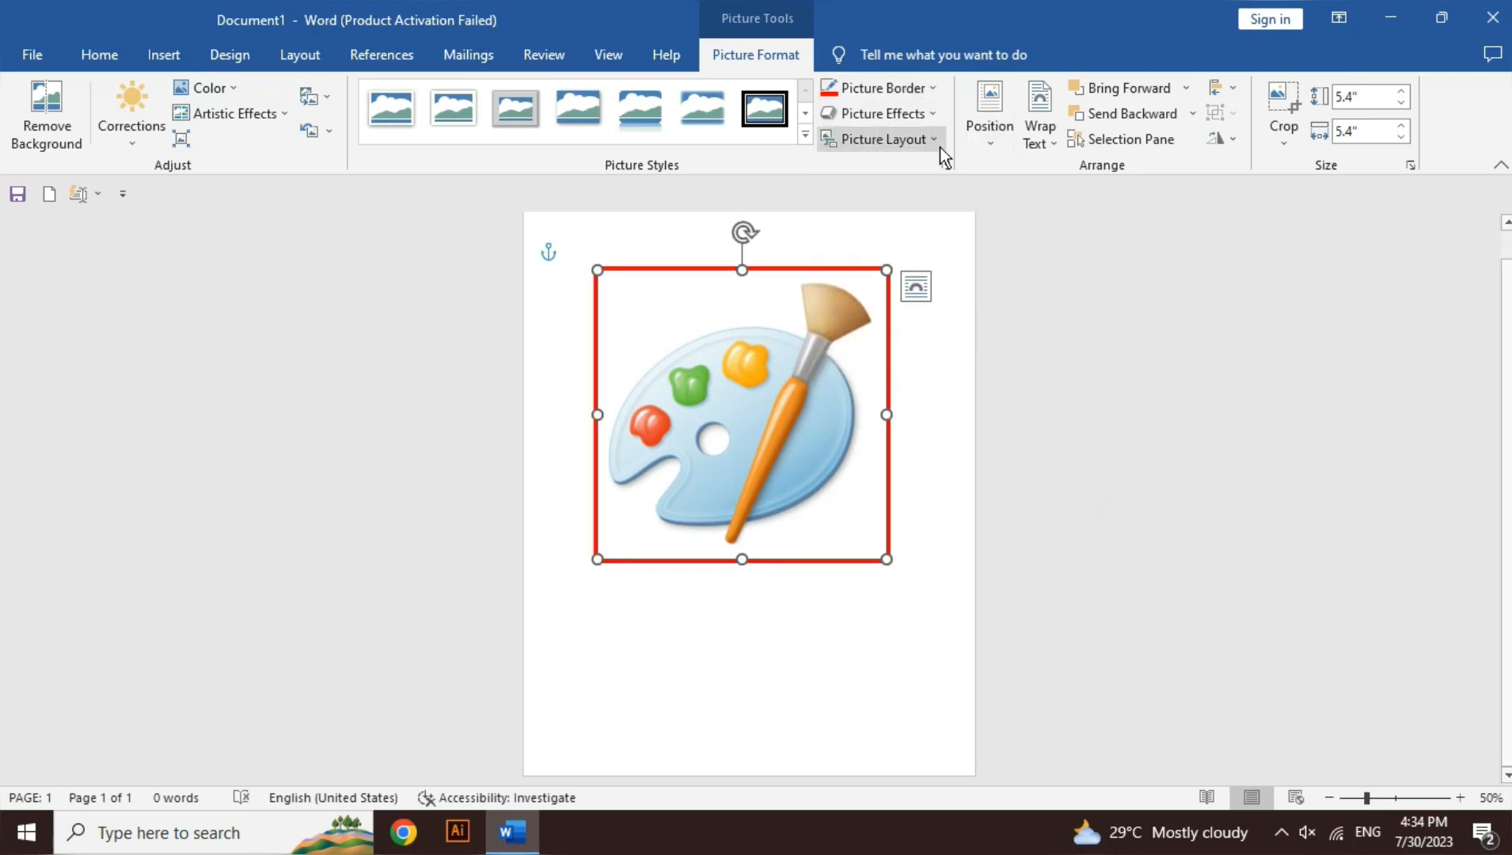
left_click(910, 88)
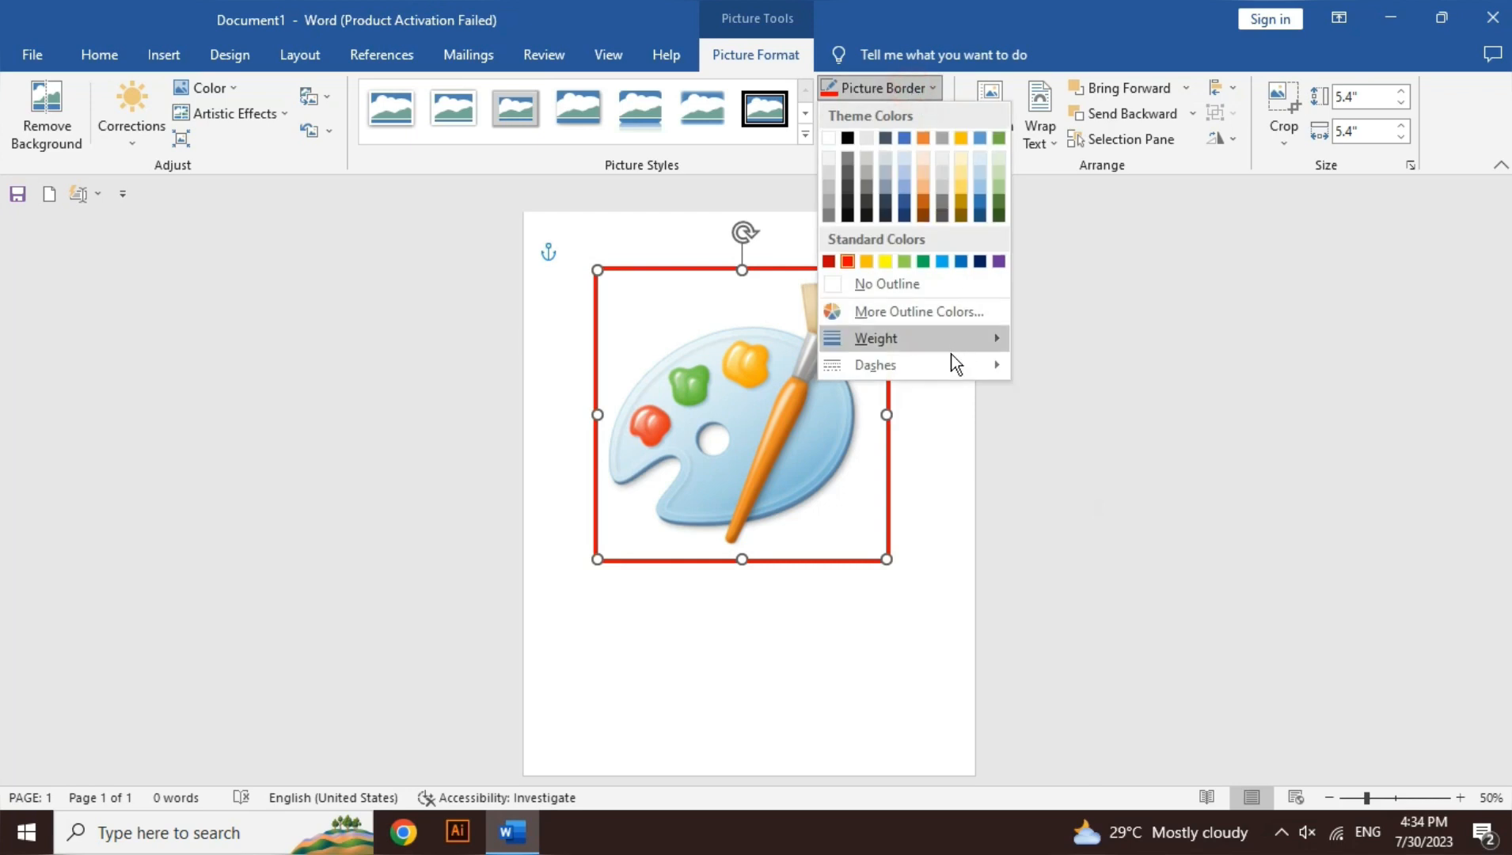
mouse_move(947, 362)
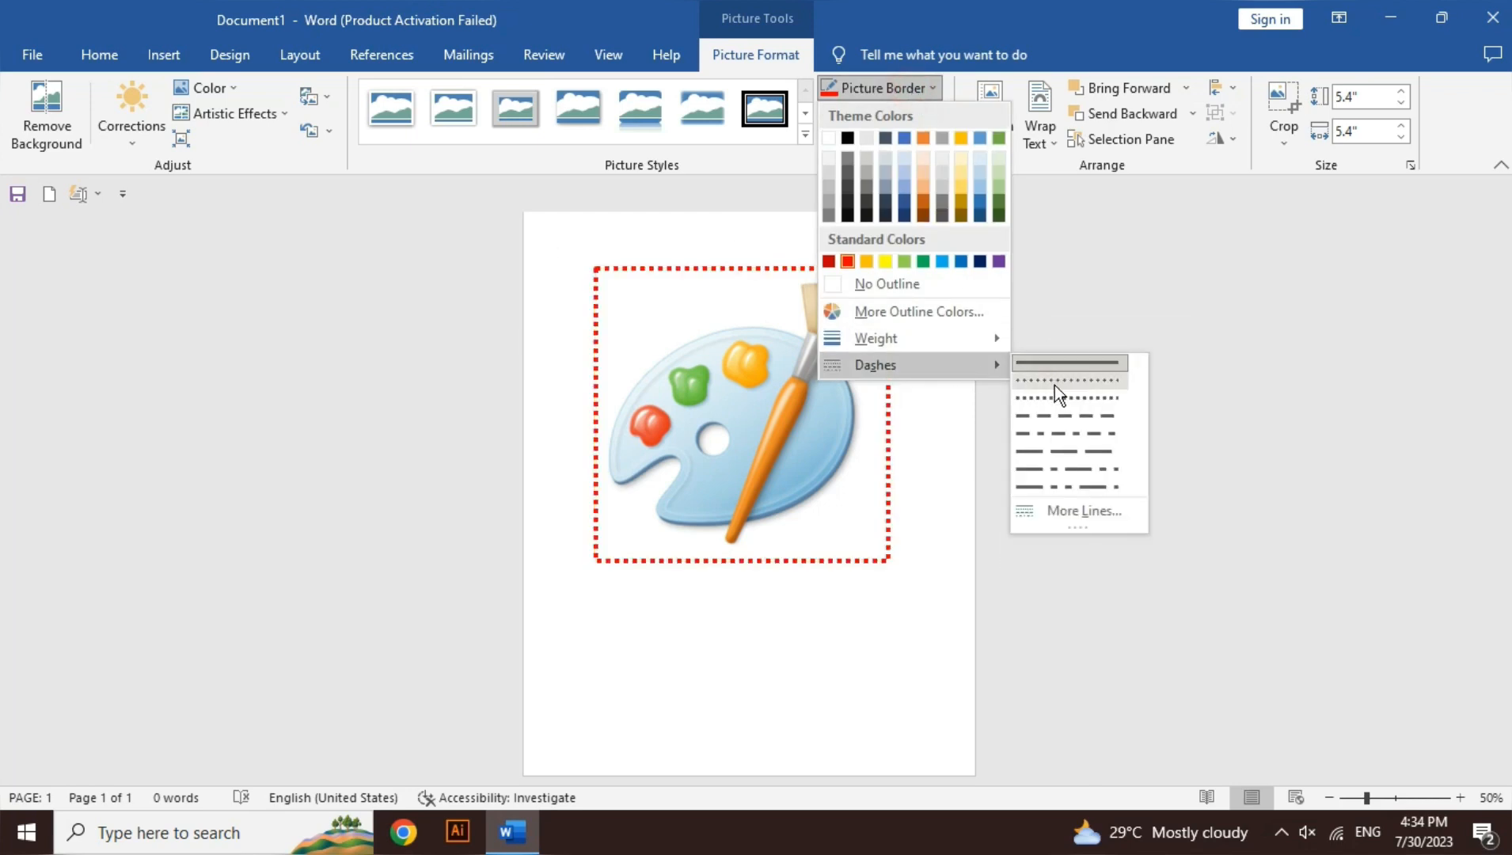
left_click(1055, 410)
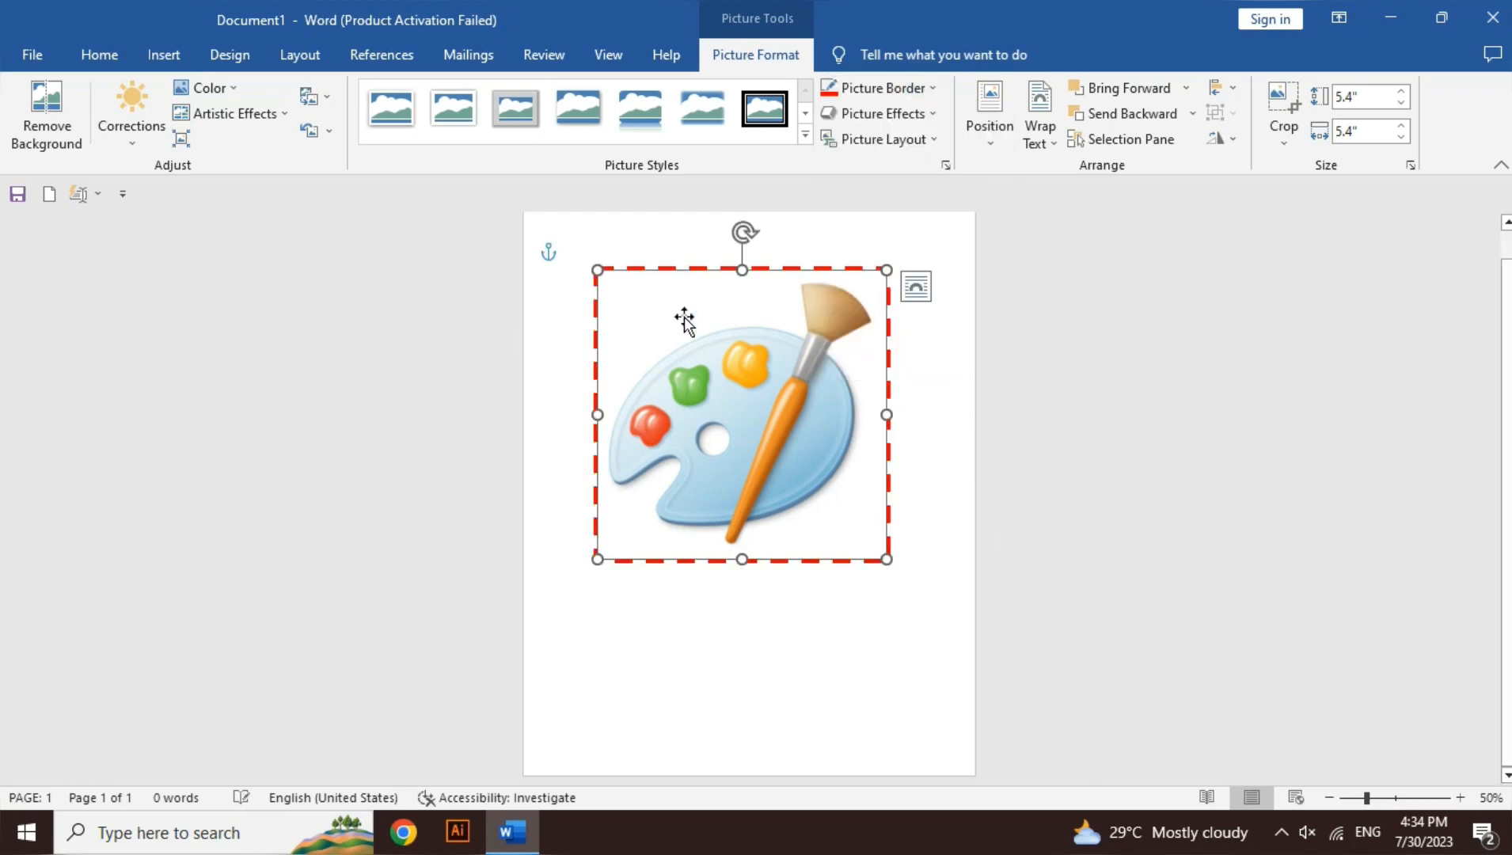
Step: Remove the border from the palette picture by setting it to No Outline
left_click(884, 112)
left_click(884, 89)
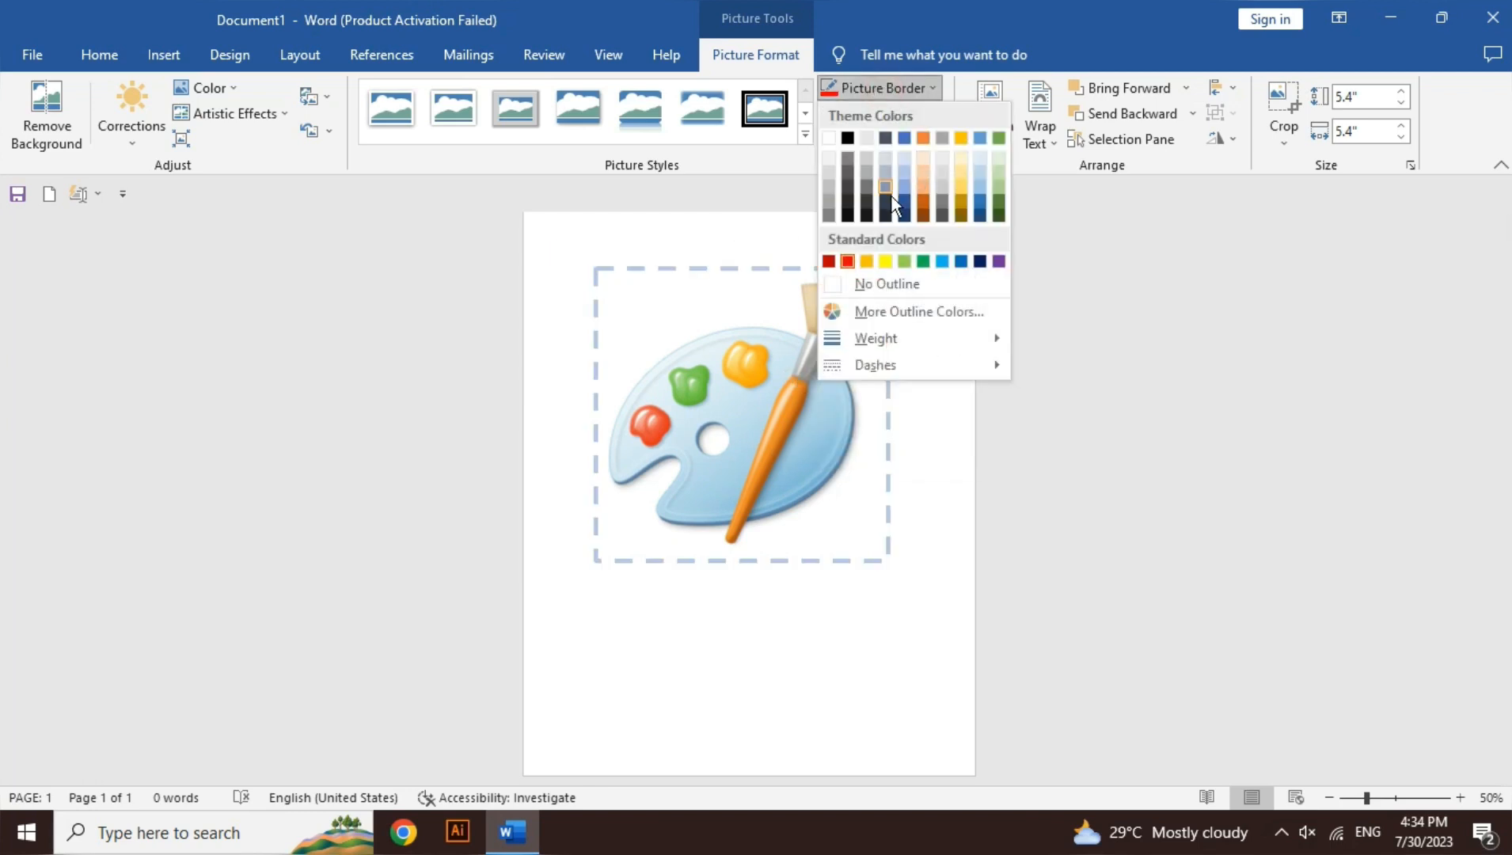
left_click(927, 284)
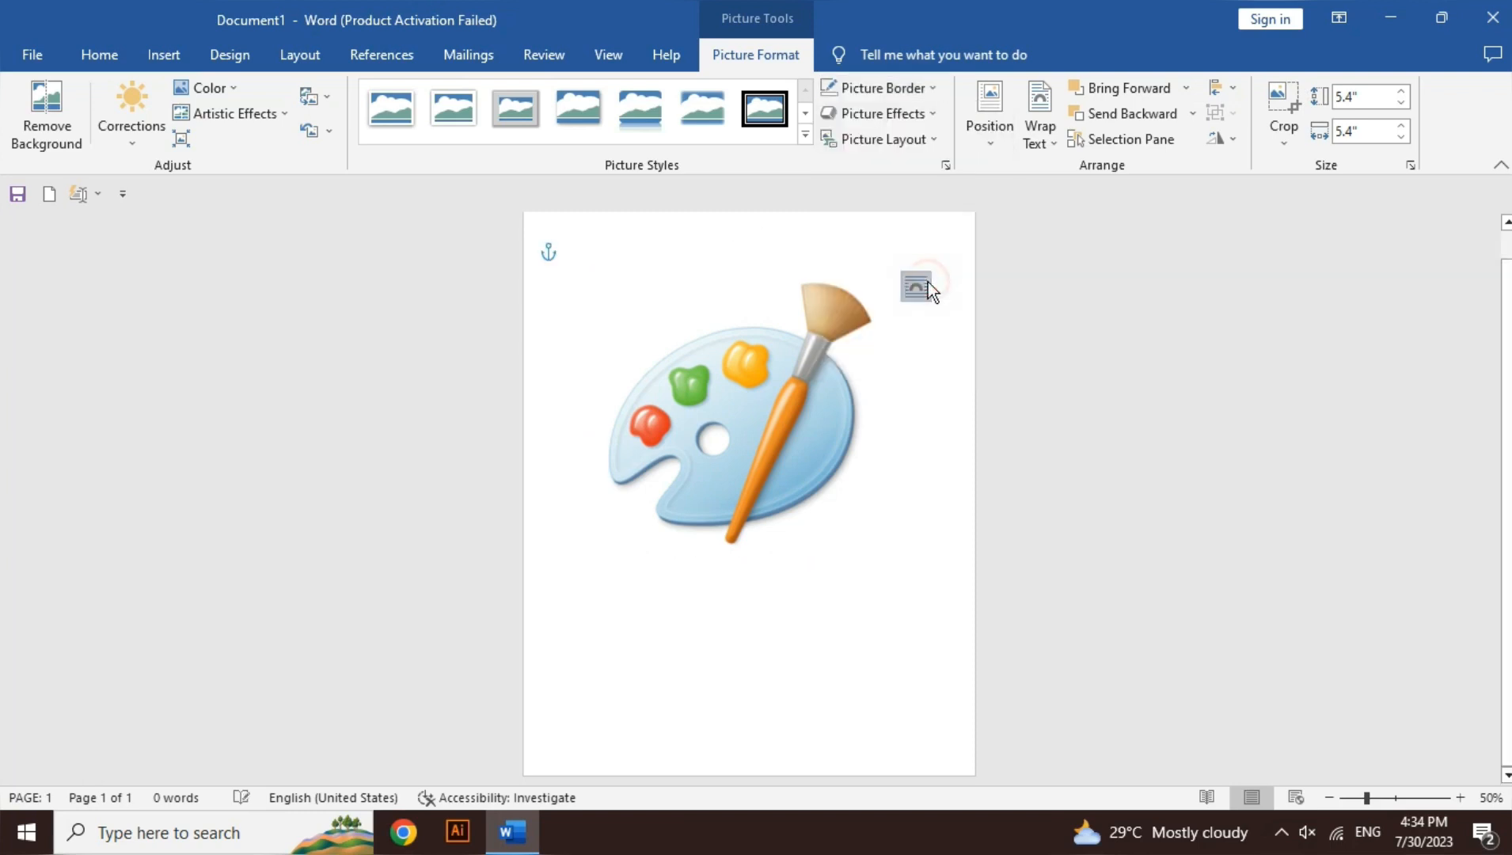
Step: Preview the Preset, Shadow, Reflection, Glow and Soft Edges picture effects for the palette picture without applying any
left_click(924, 125)
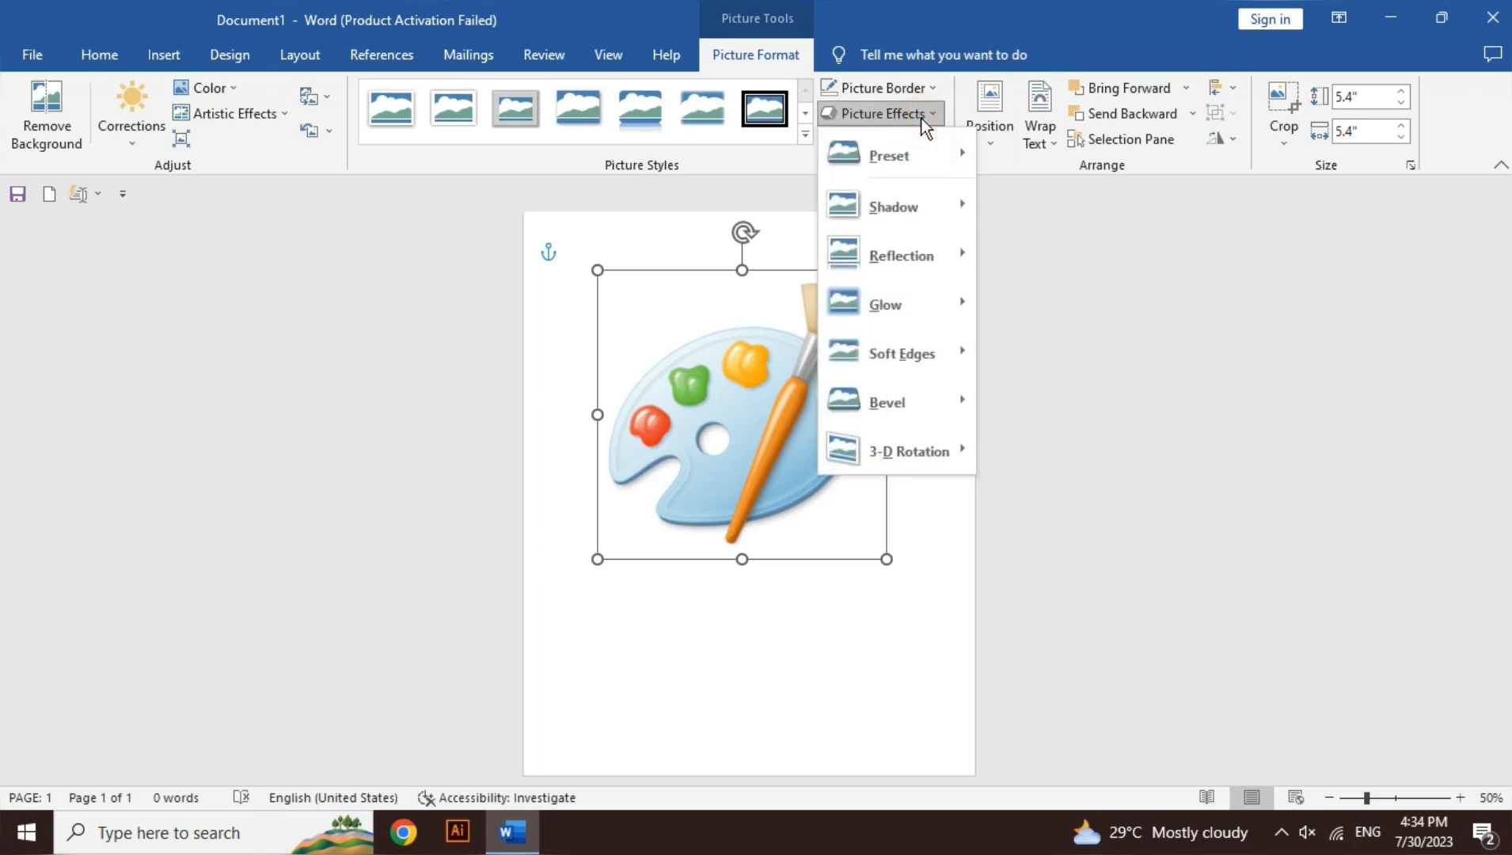
mouse_move(922, 144)
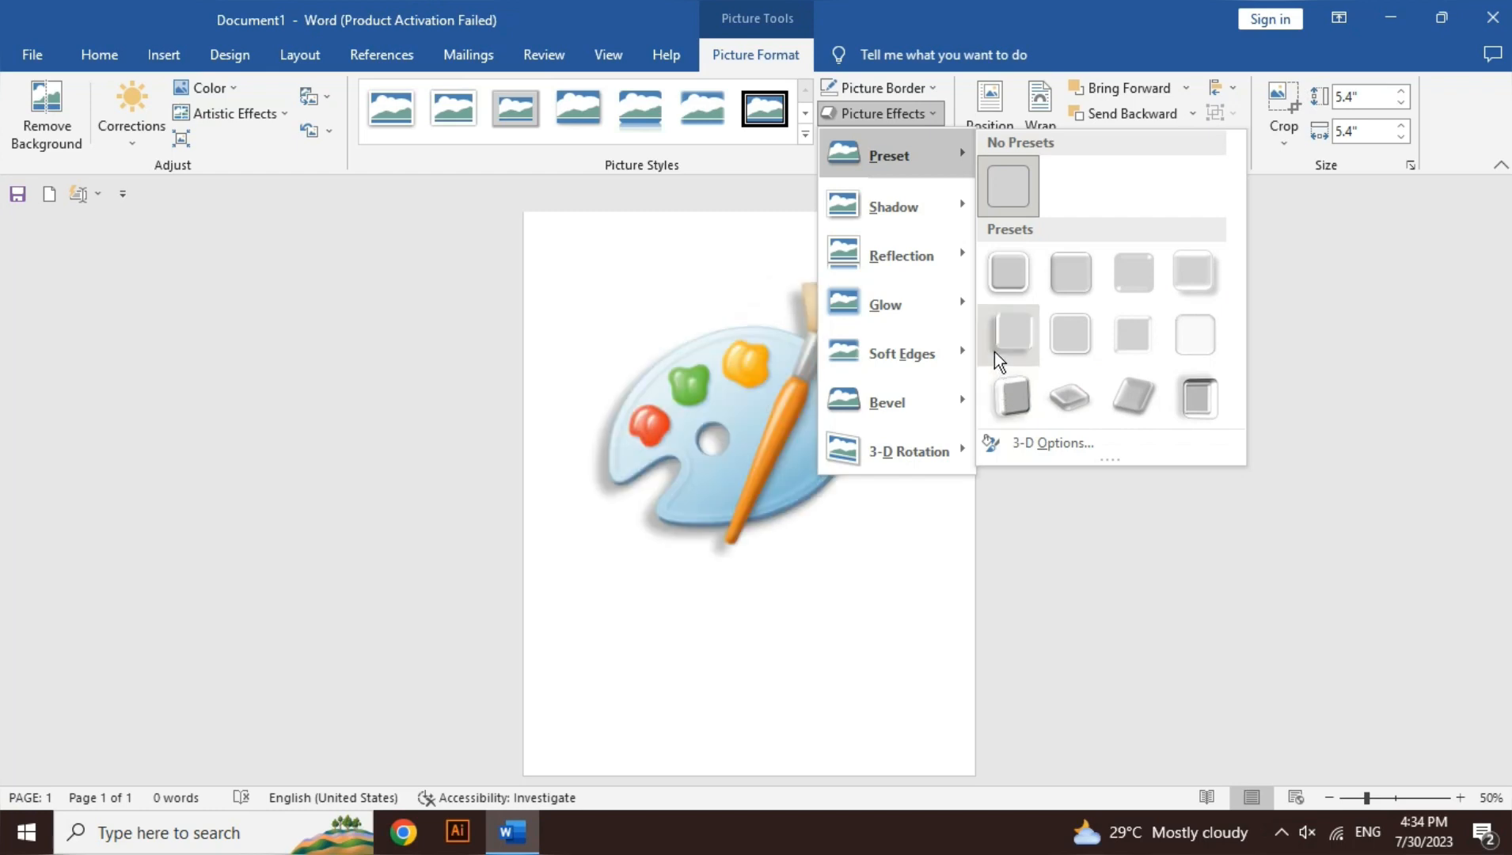
mouse_move(899, 212)
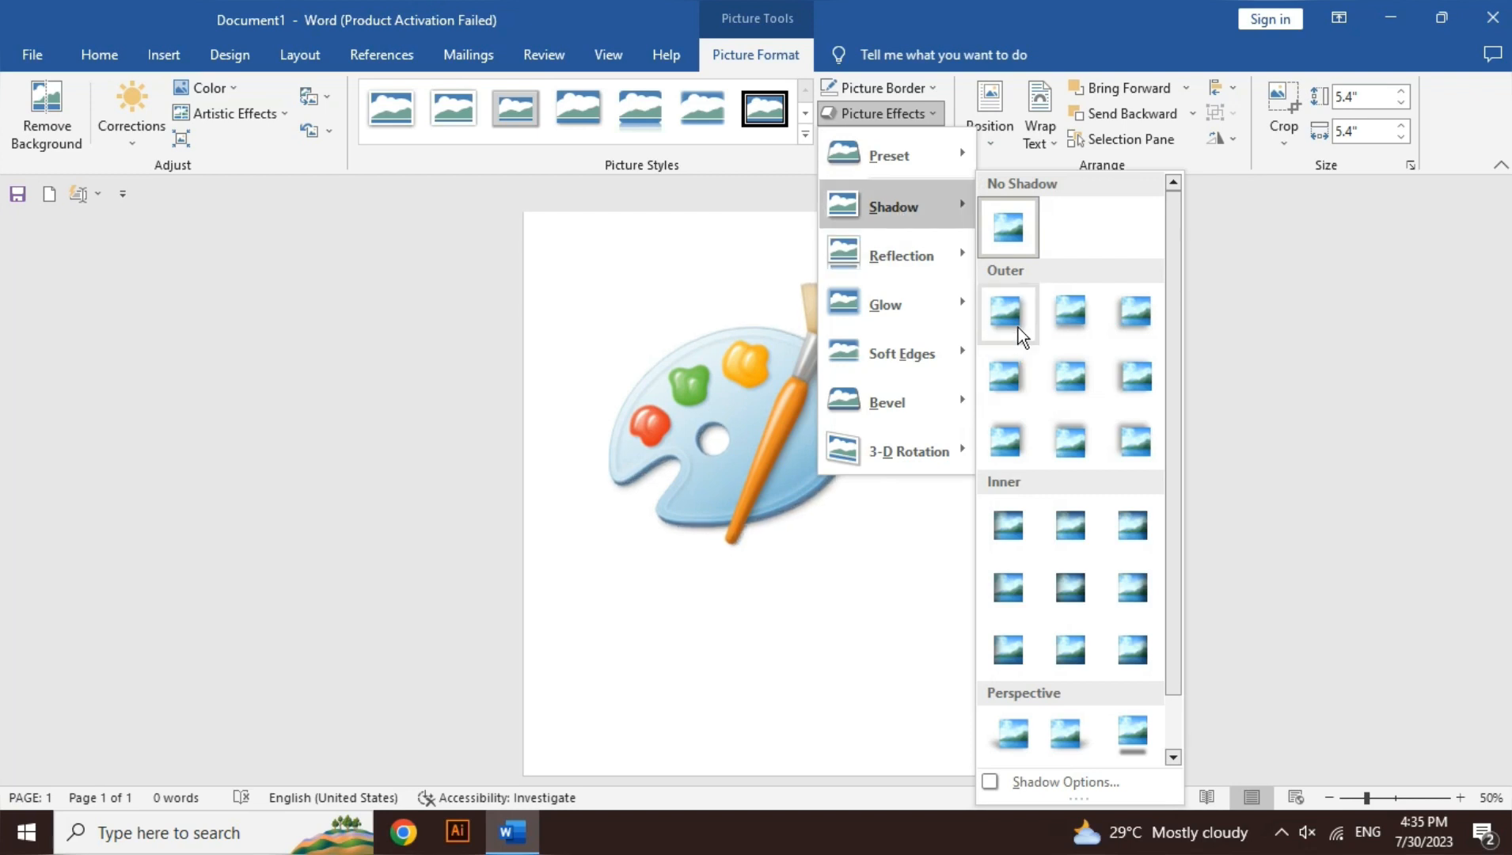
left_click_drag(1173, 354, 1175, 422)
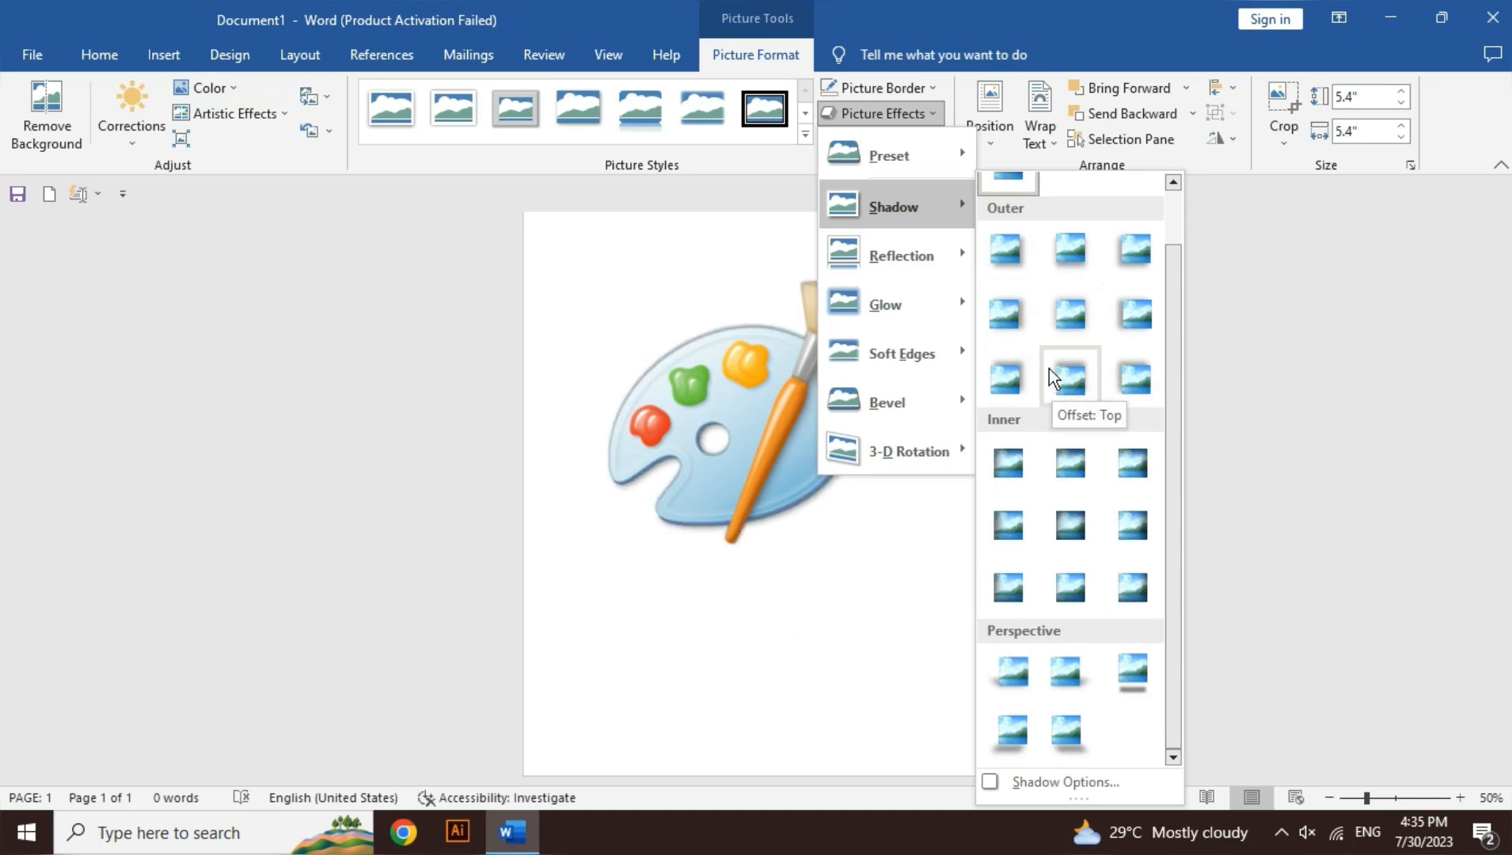
mouse_move(939, 254)
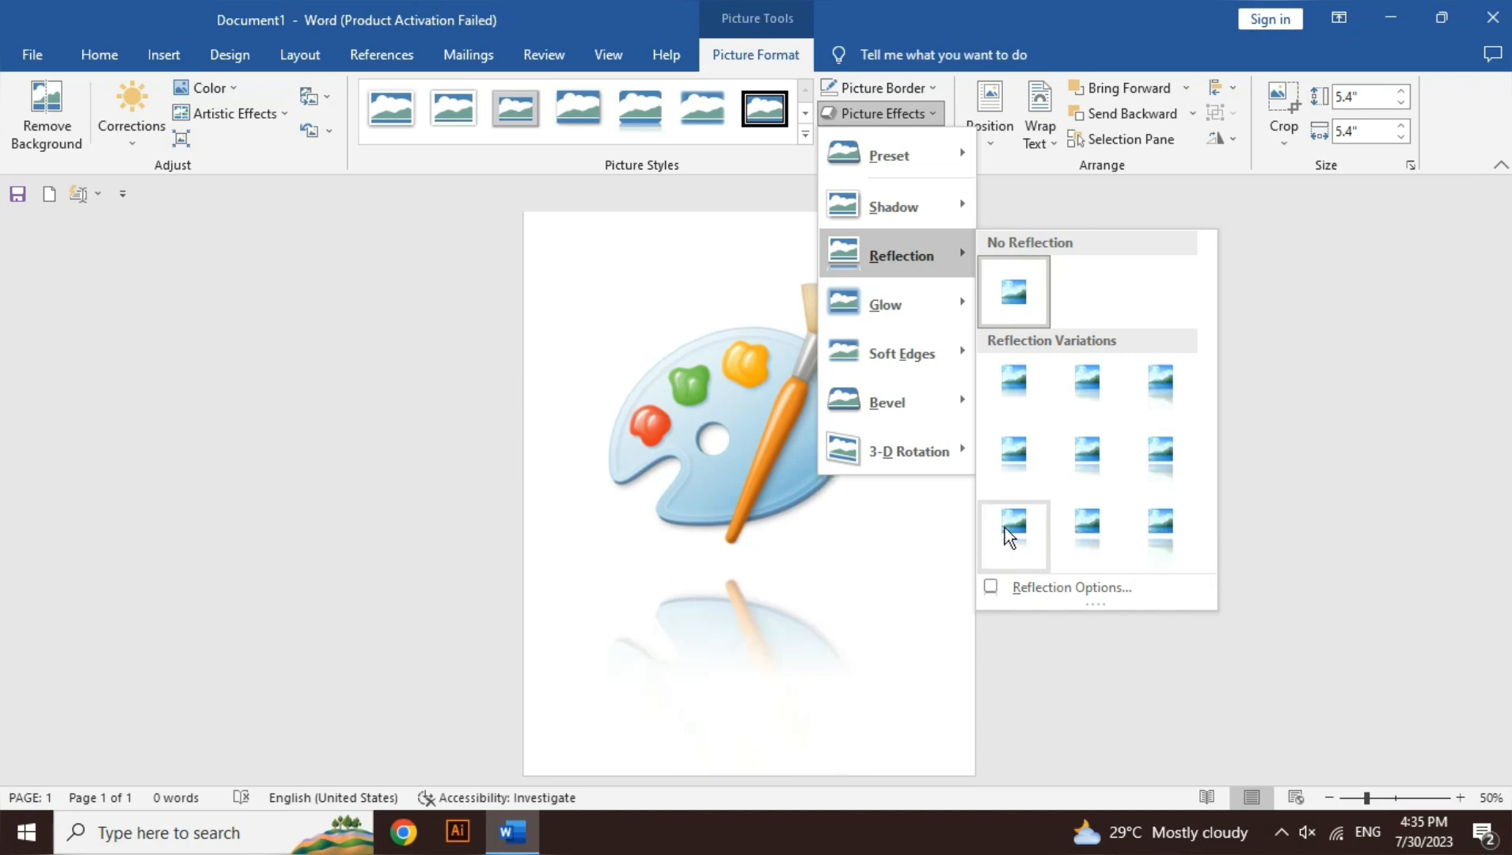
mouse_move(934, 312)
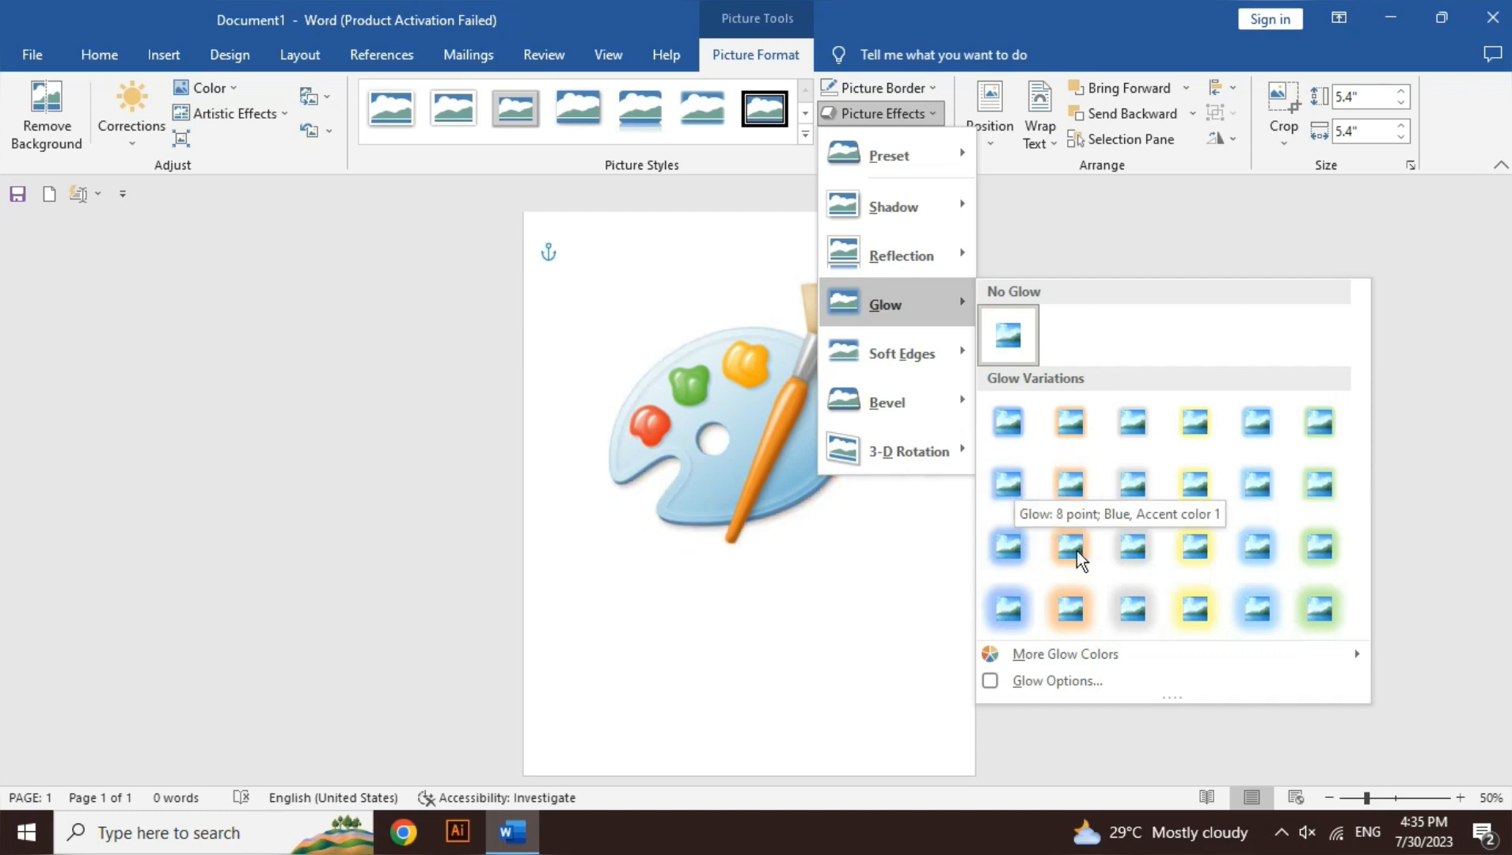
mouse_move(1079, 652)
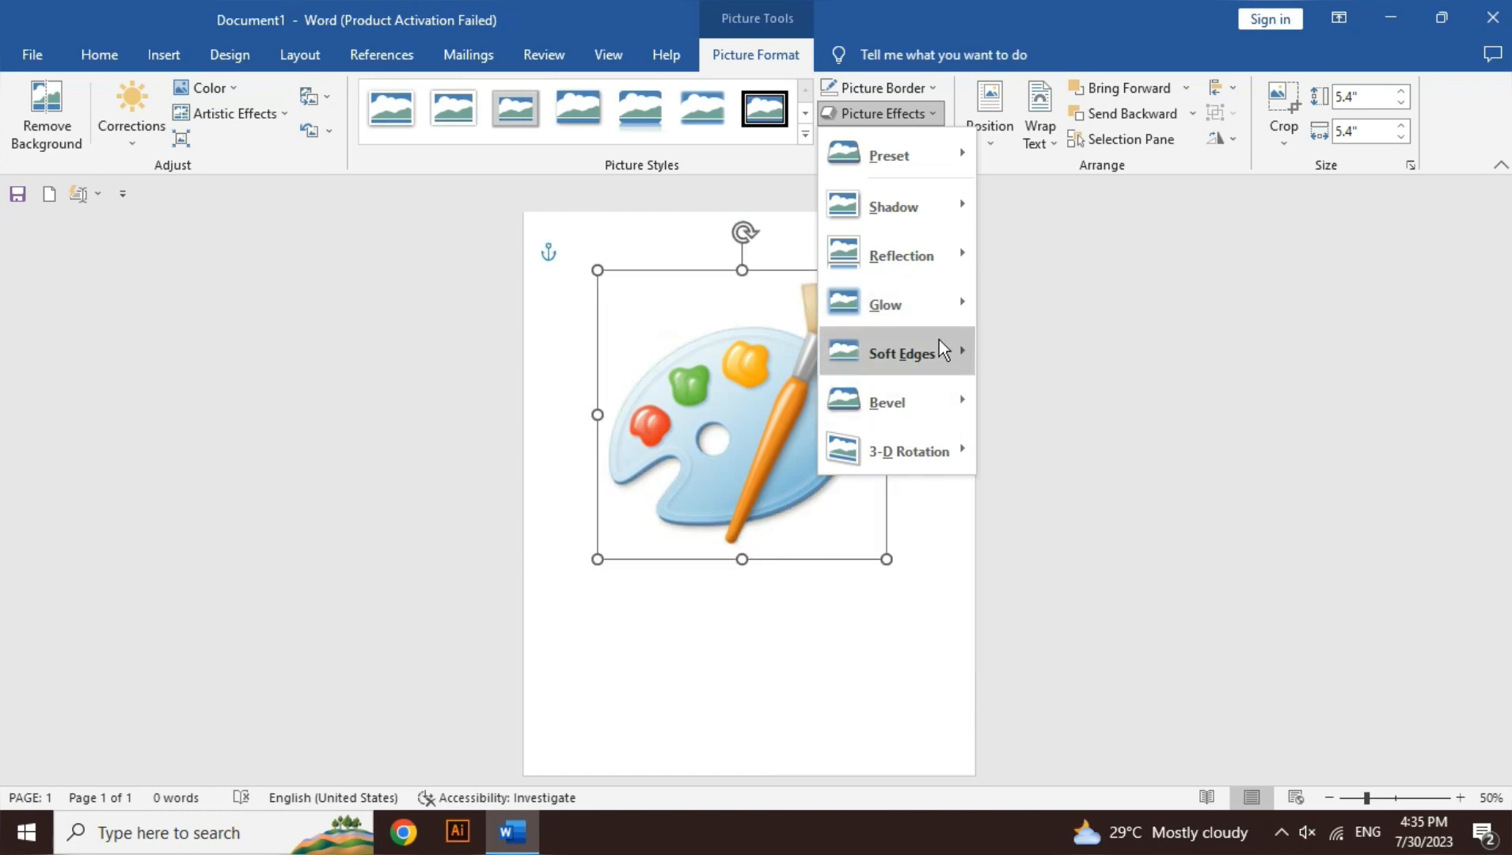
mouse_move(939, 339)
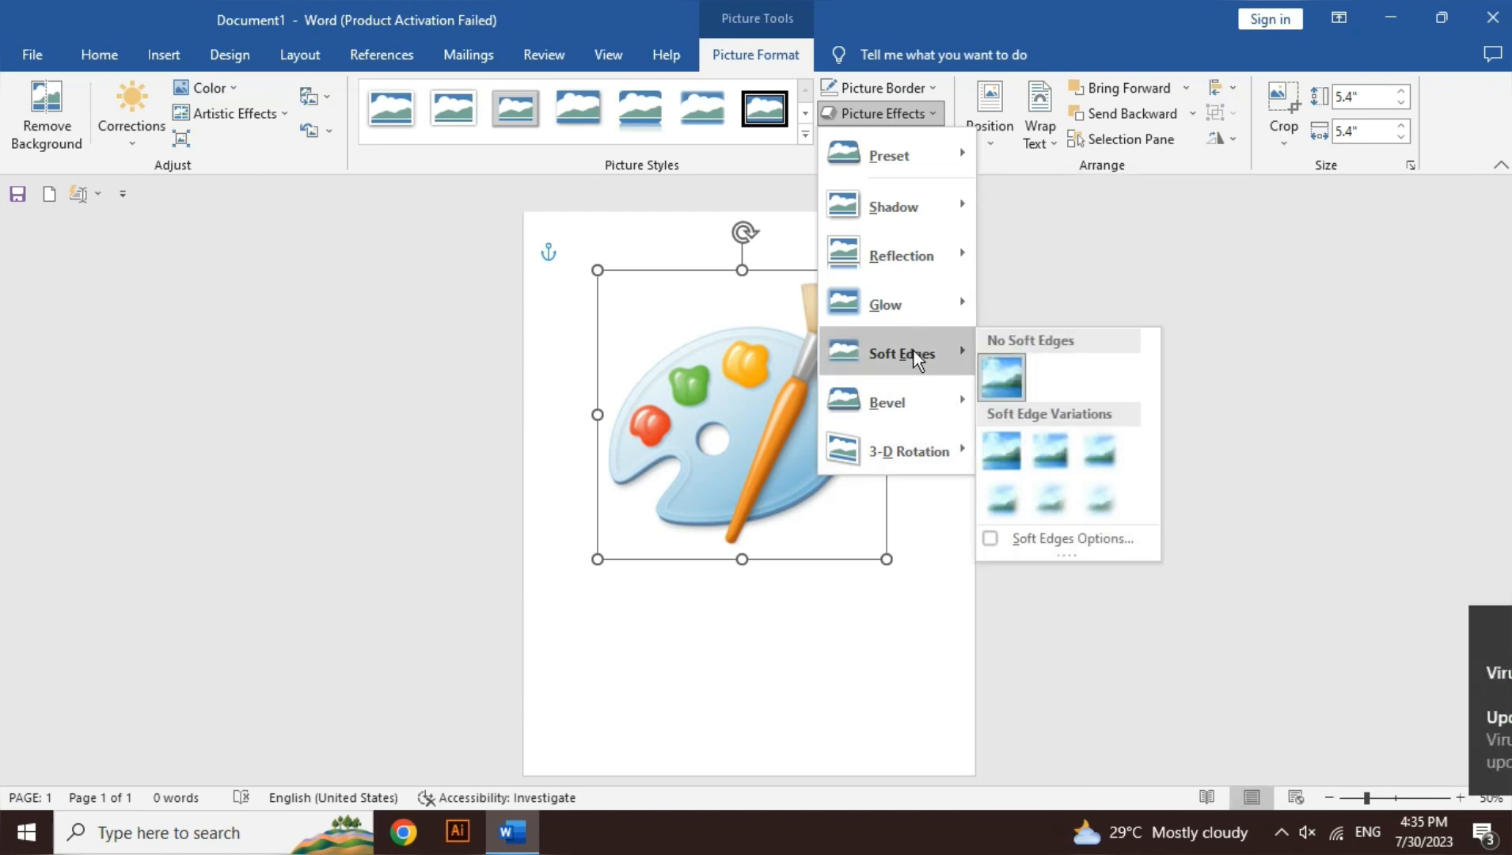
Step: Delete the palette picture, leaving the page empty
left_click(763, 597)
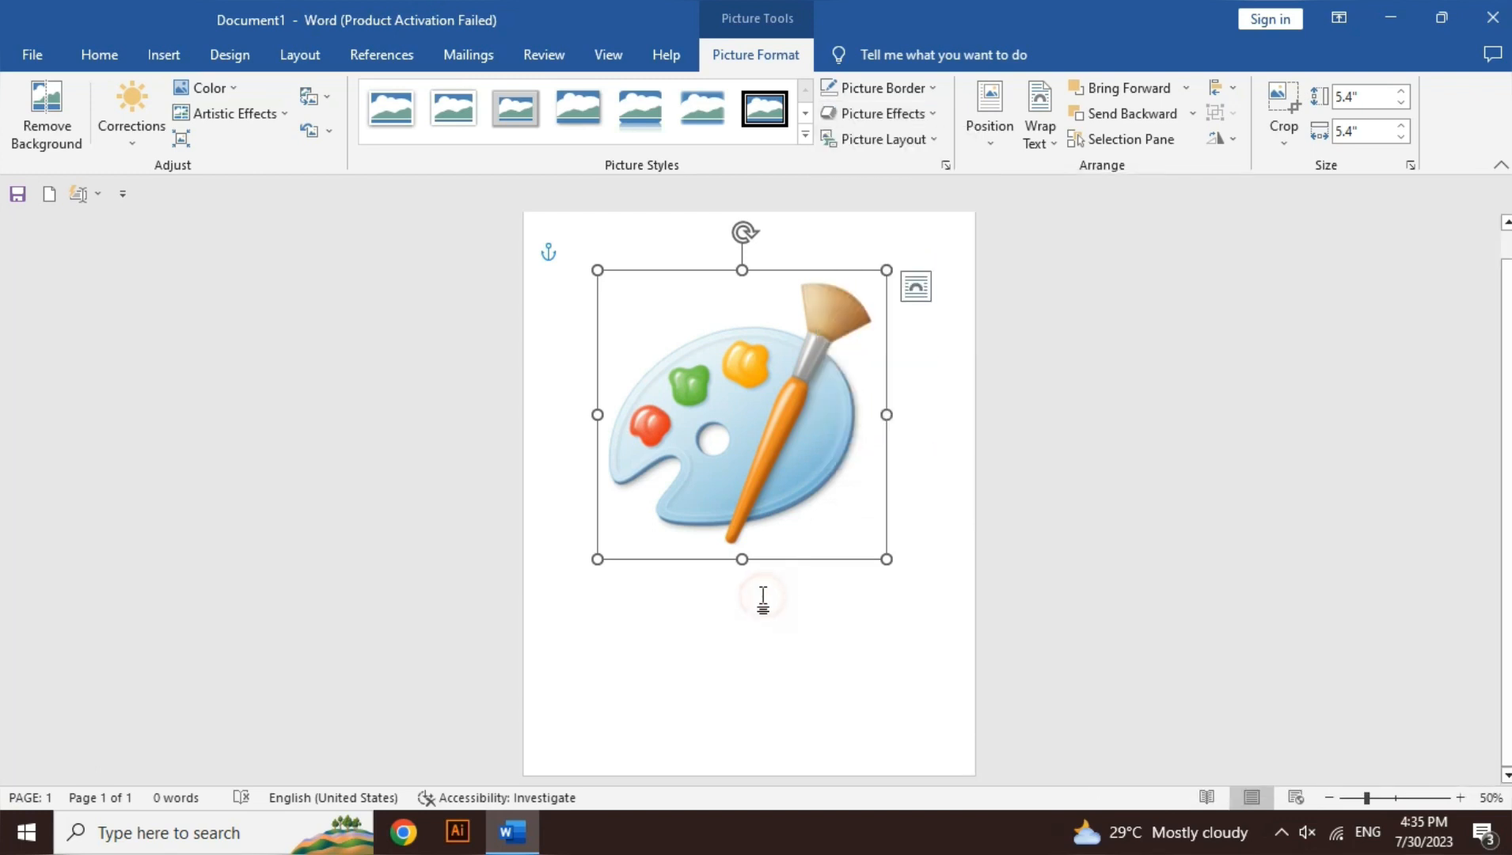
key("ctrl+a")
key("Delete")
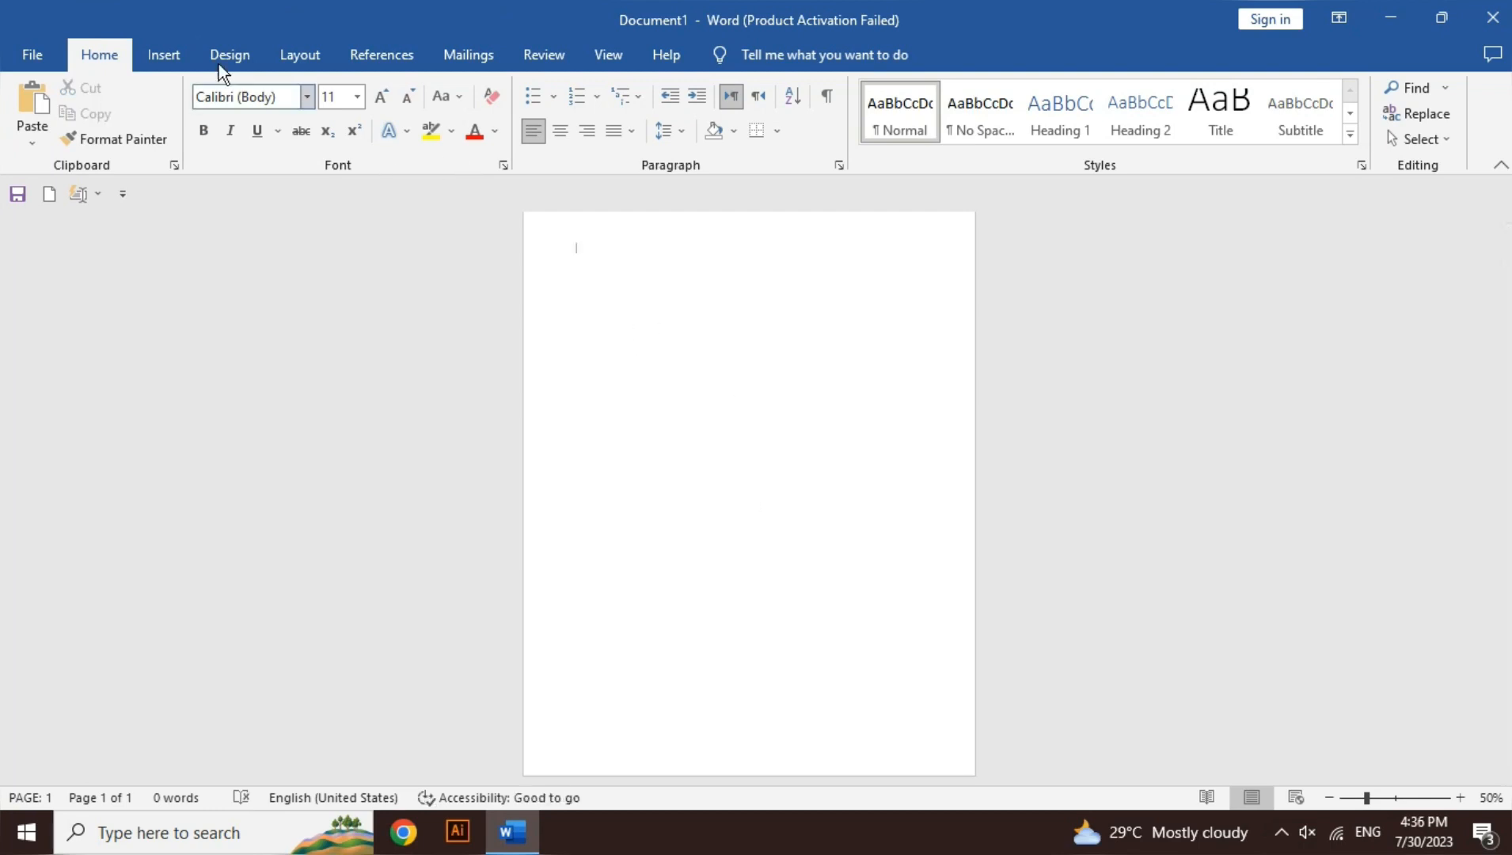
Step: Insert the picture 12-01 from this device's Desktop folder into the empty page
left_click(174, 60)
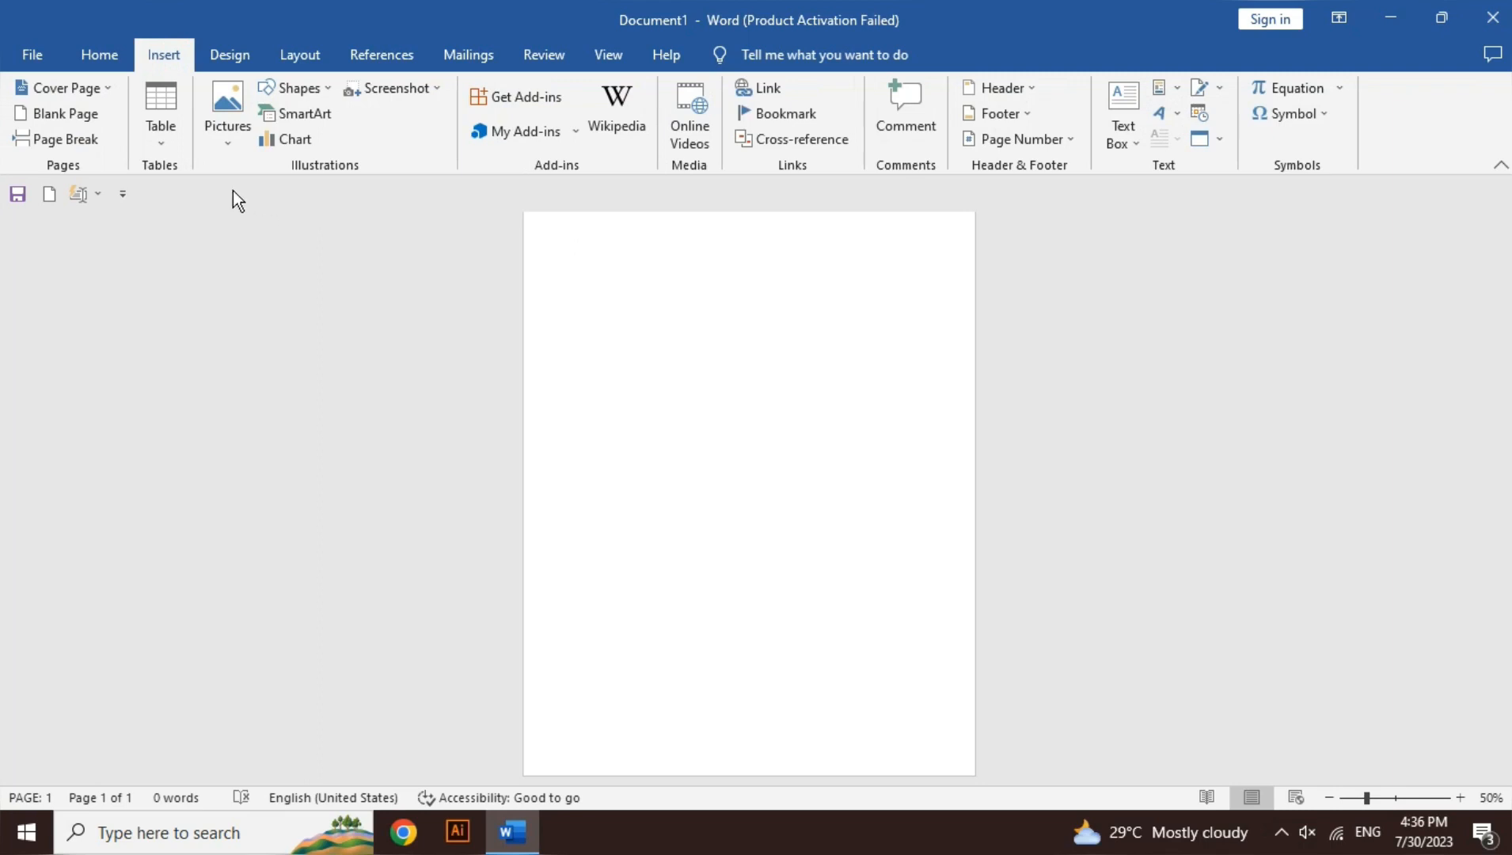
left_click(232, 148)
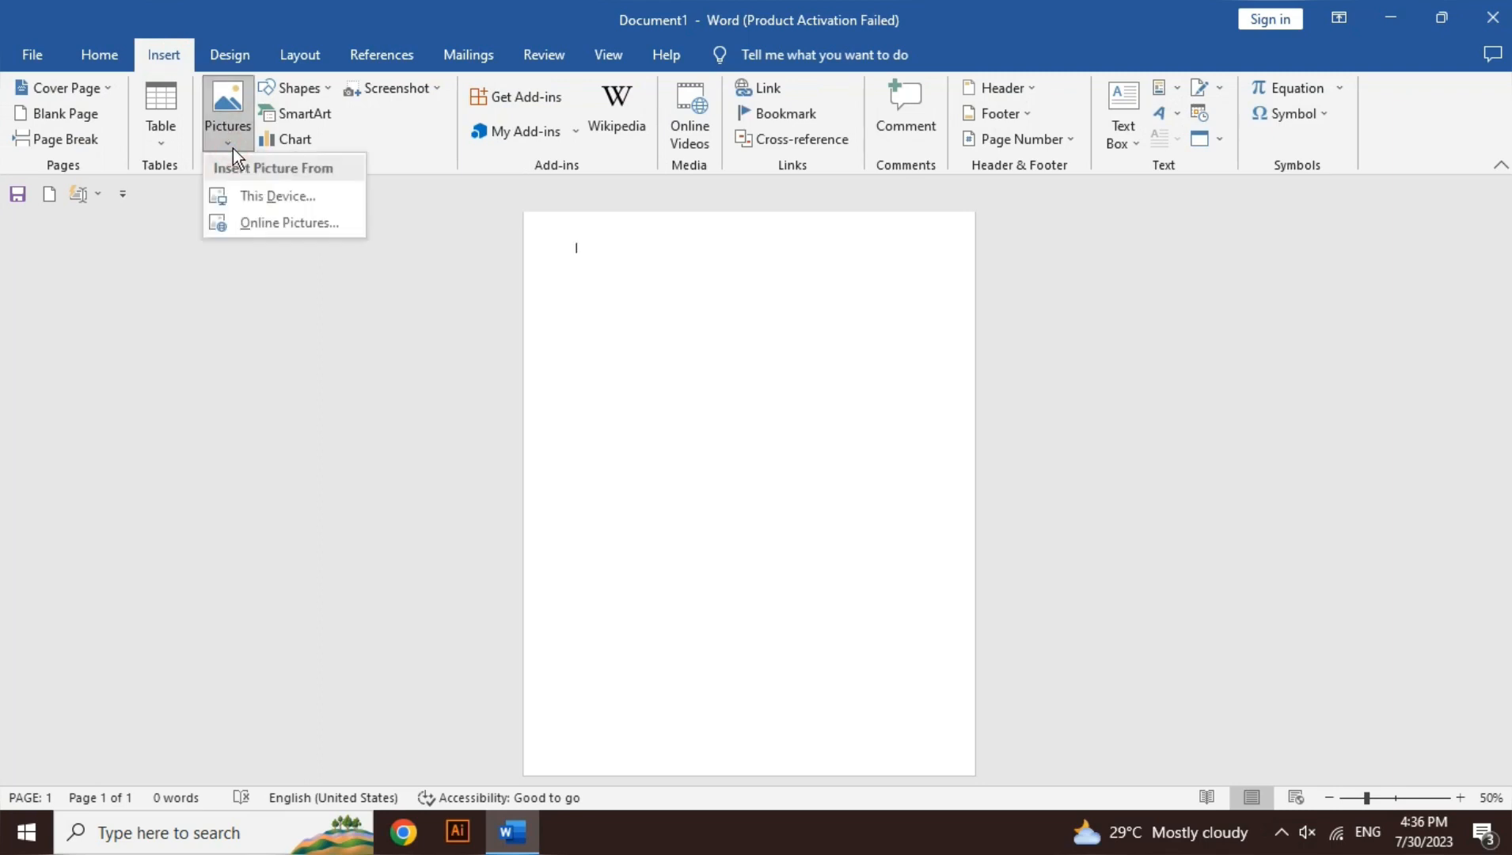
left_click(267, 195)
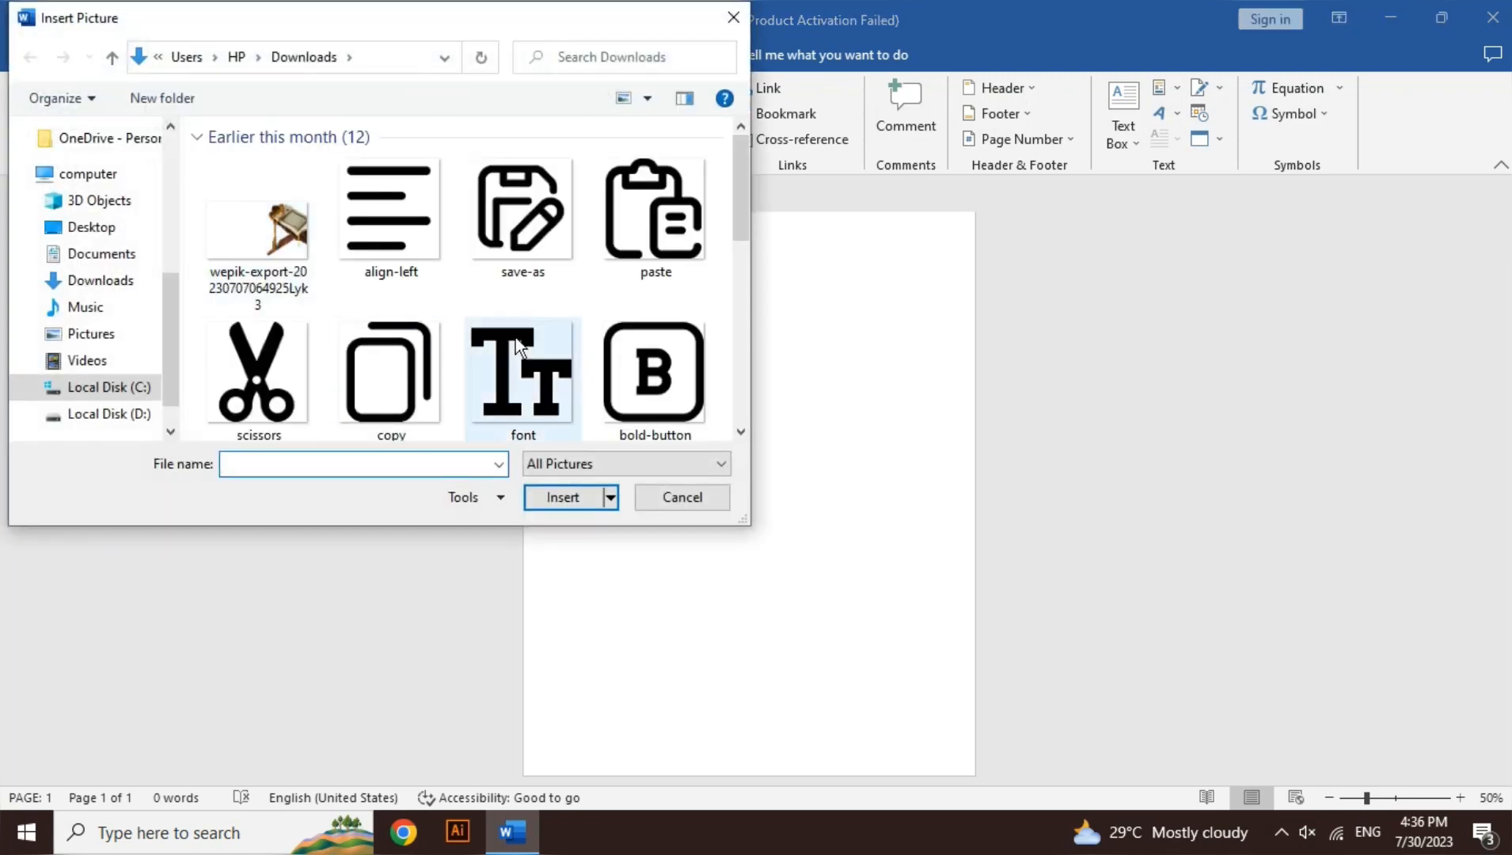
left_click(747, 433)
left_click(749, 433)
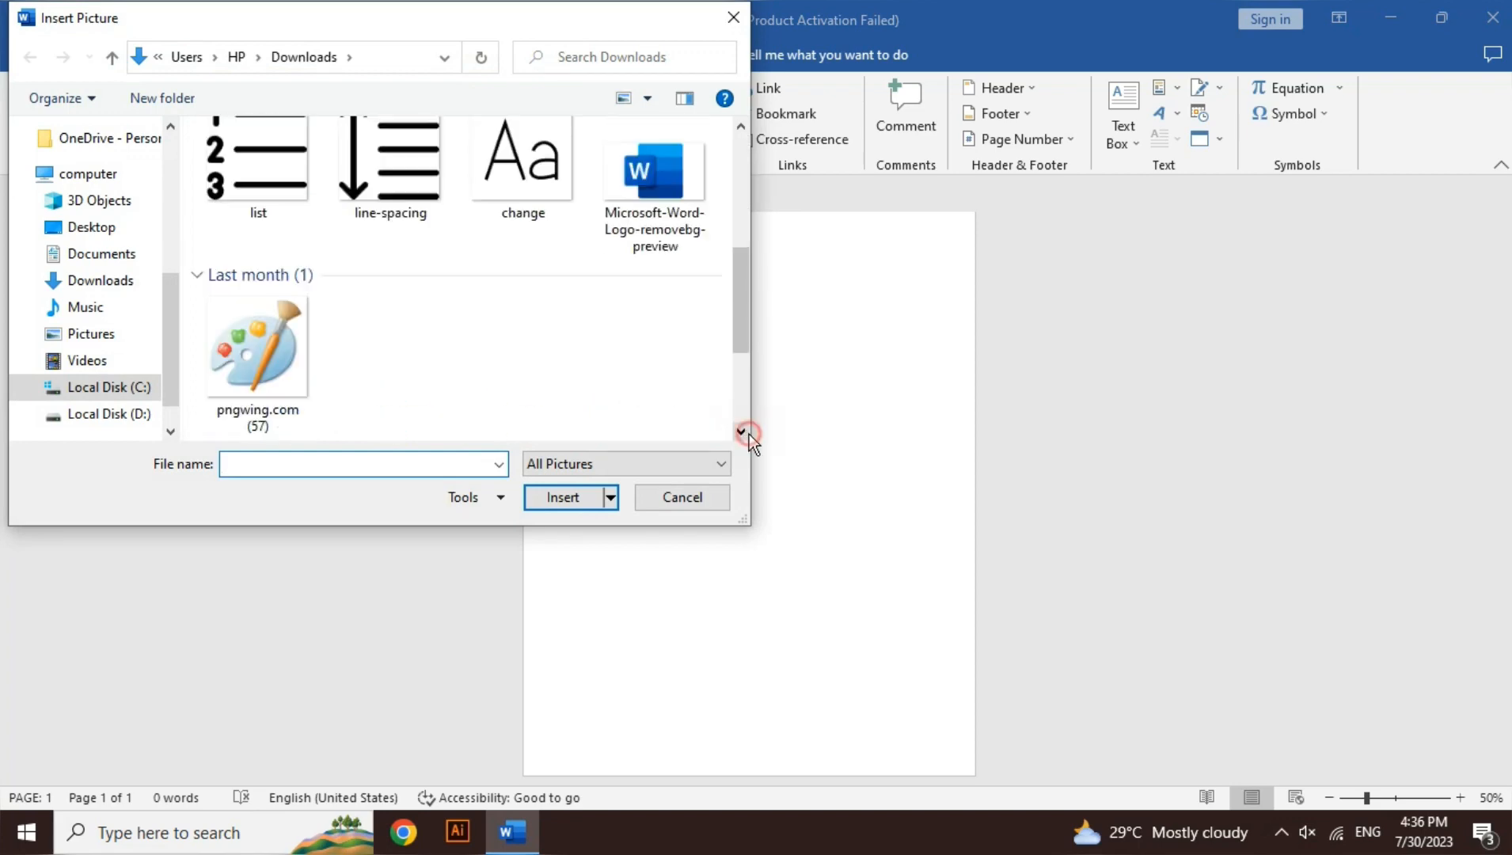
left_click(749, 433)
left_click(749, 433)
scroll(163, 183, "up", 4)
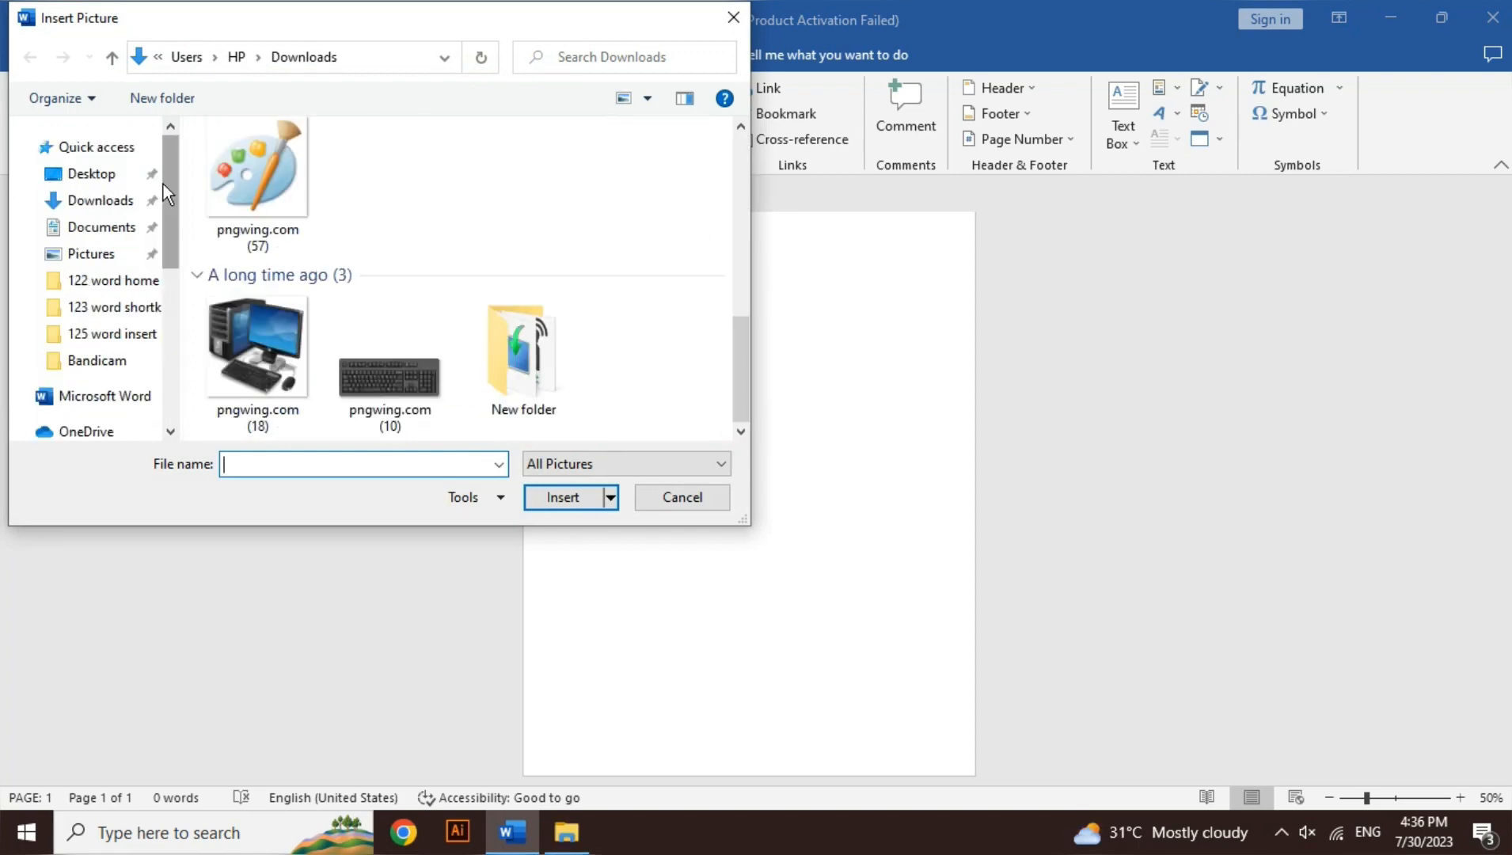
left_click(109, 179)
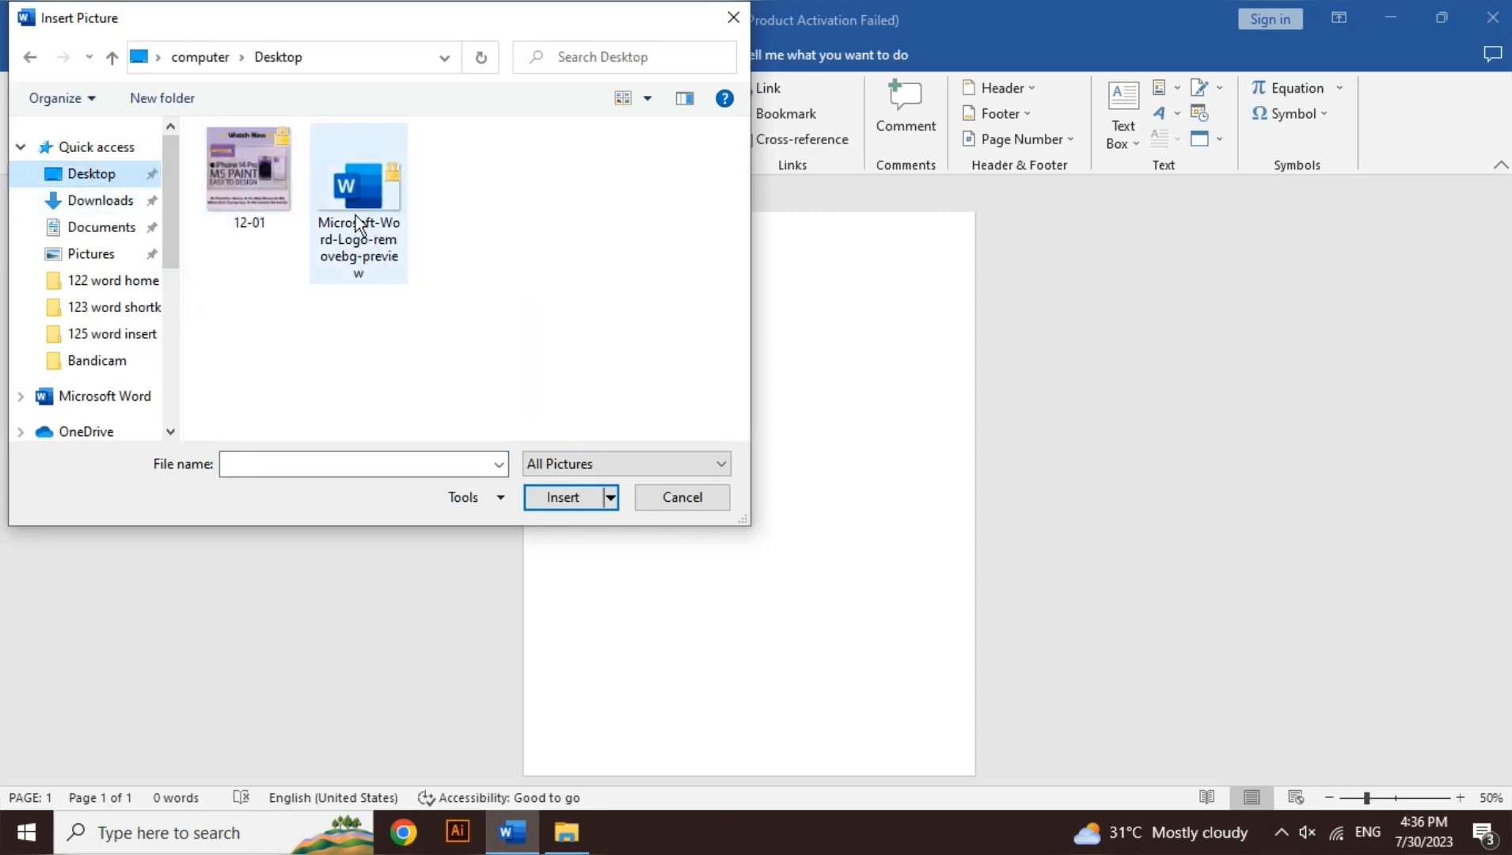
left_click(246, 204)
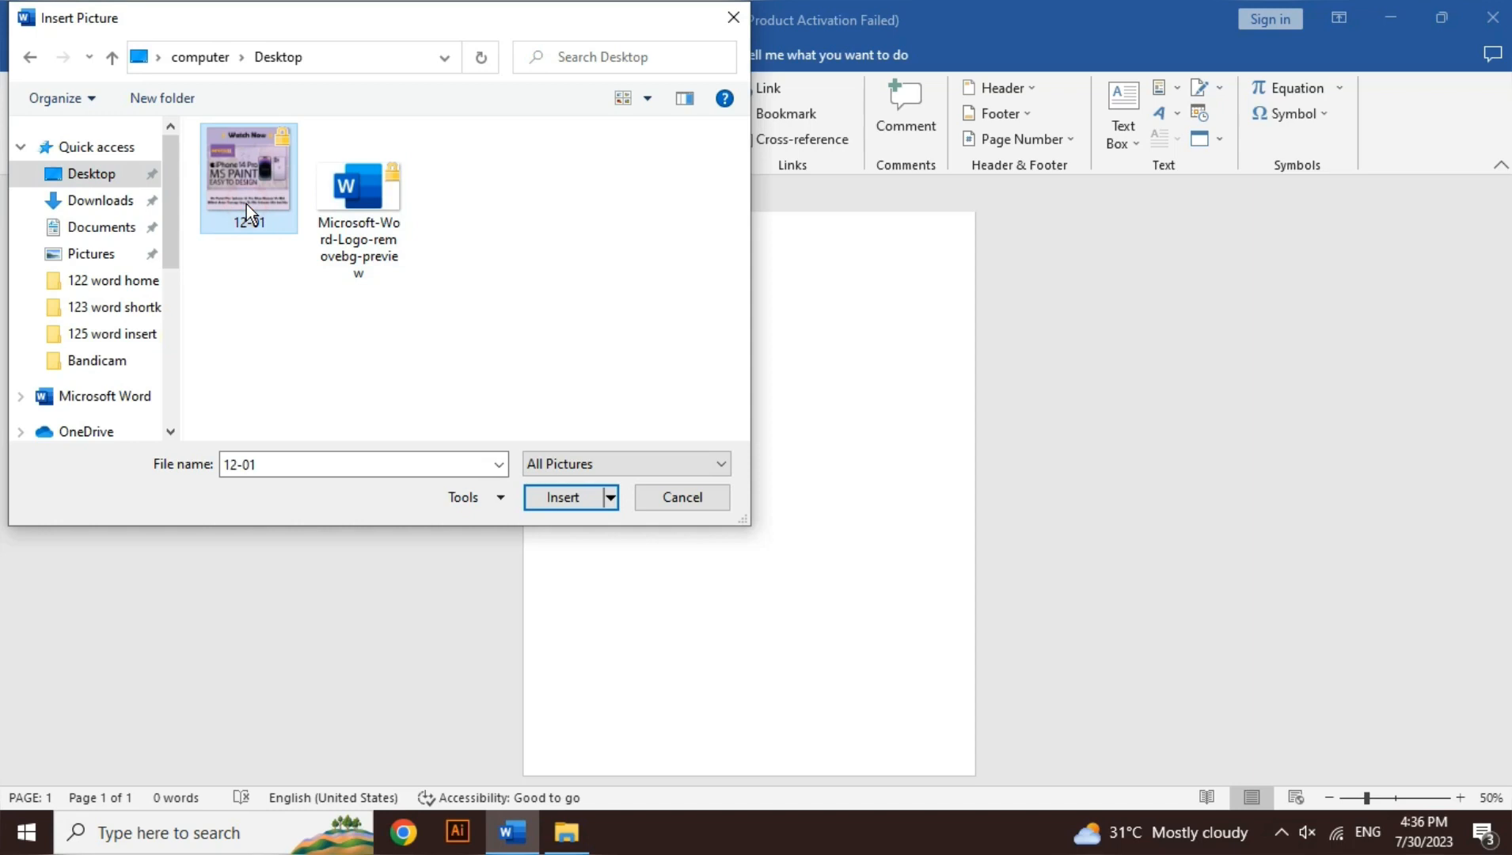
left_click(571, 500)
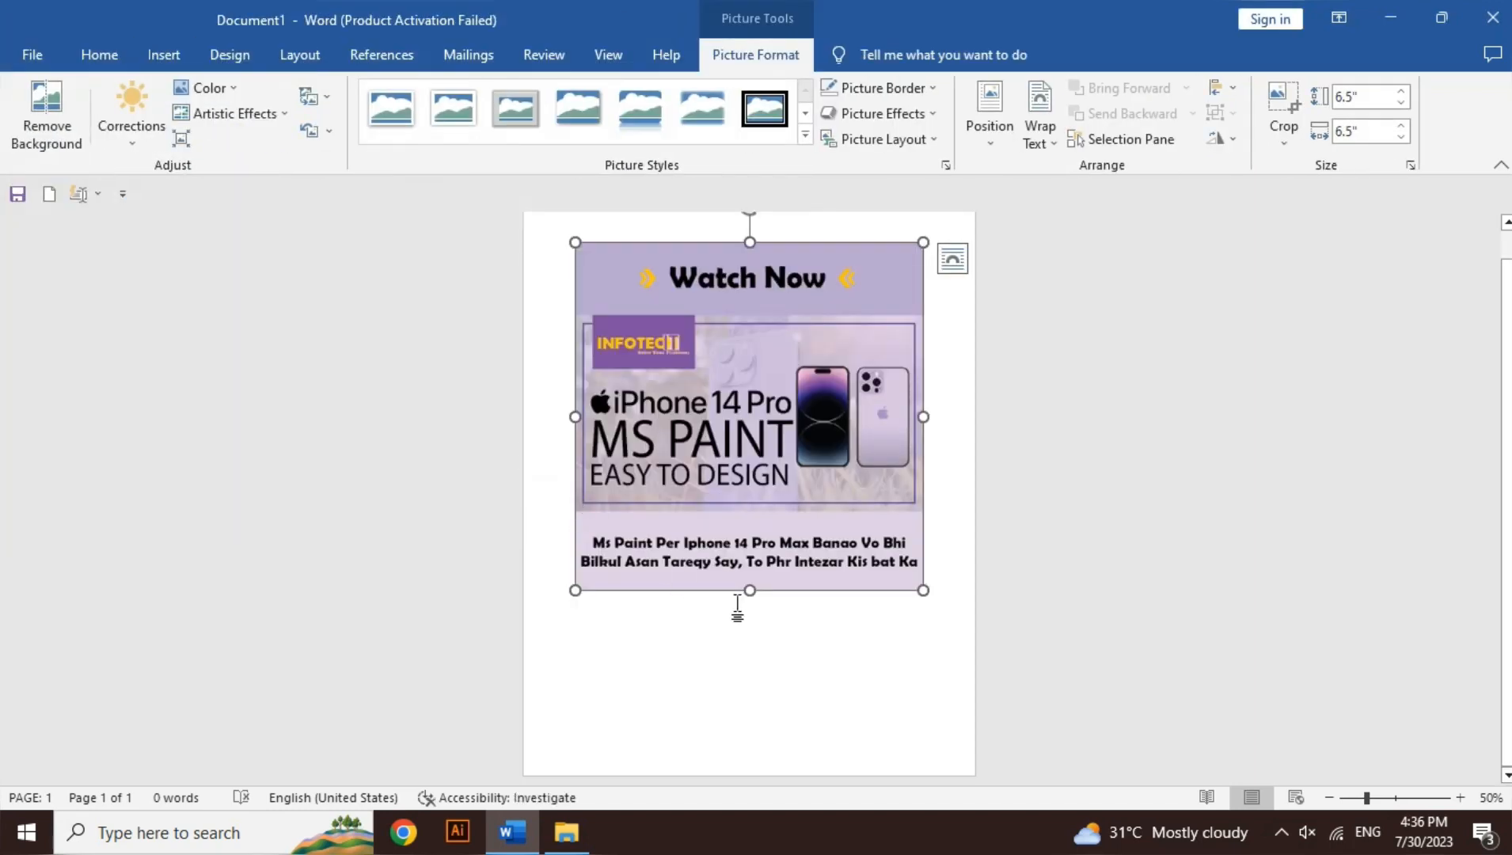
Step: Apply the strongest soft edge variation to the inserted poster picture and deselect it
double_click(733, 604)
left_click(766, 416)
left_click(897, 115)
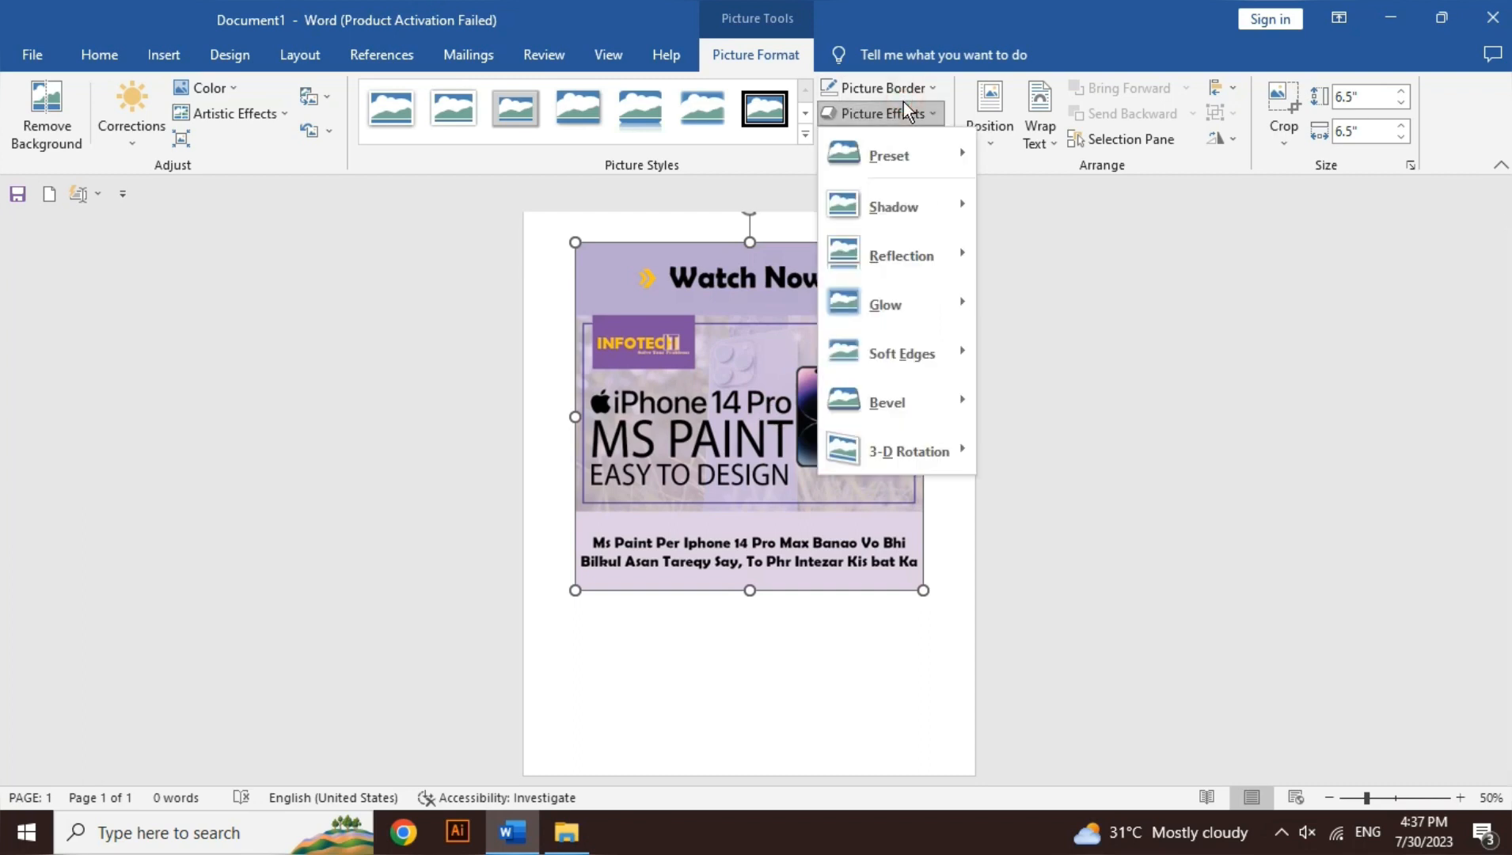
mouse_move(908, 343)
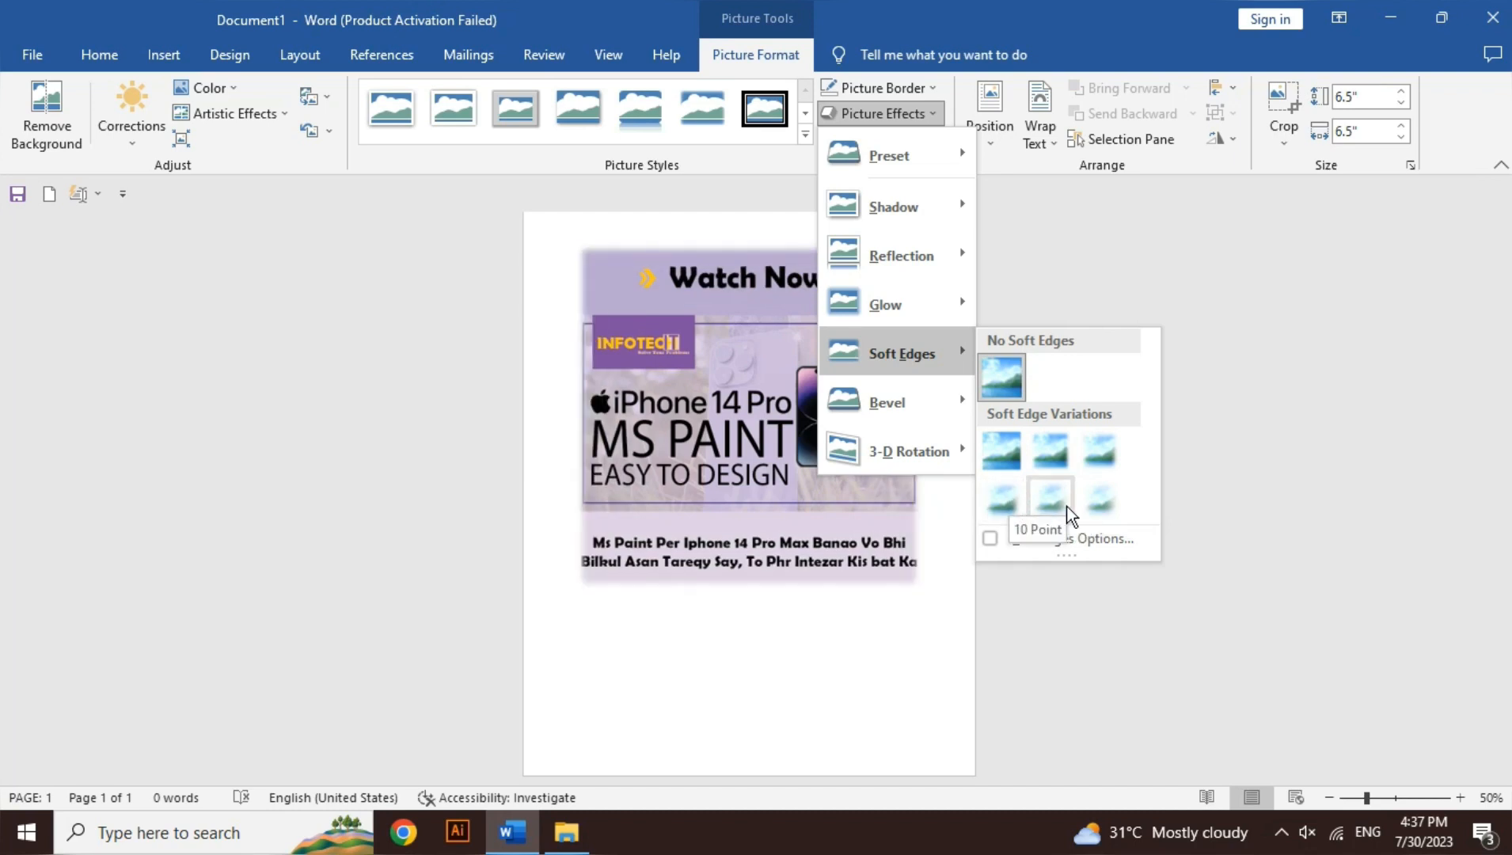
left_click(1096, 507)
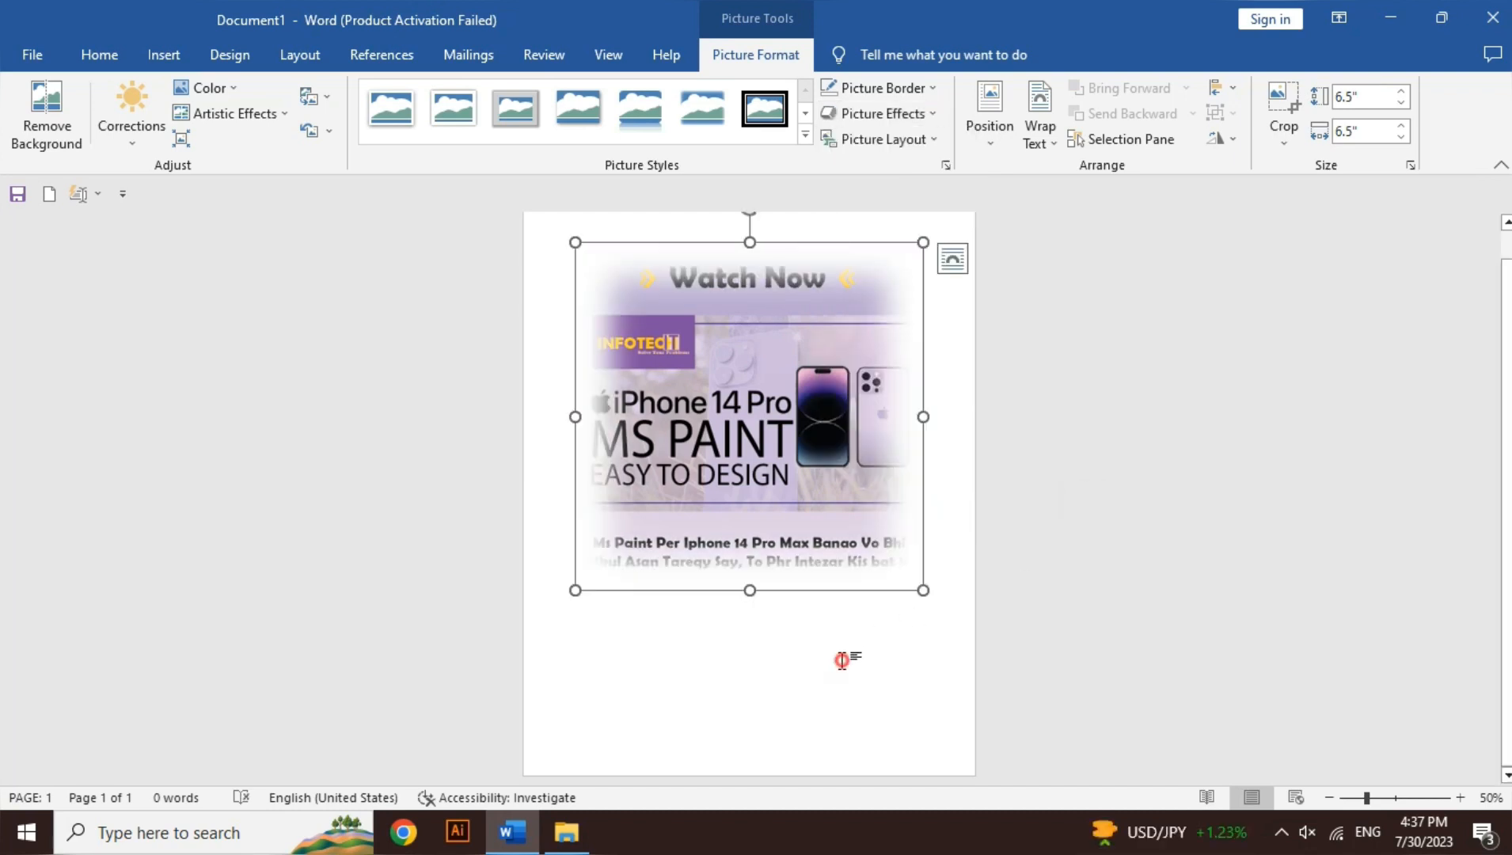
left_click(842, 660)
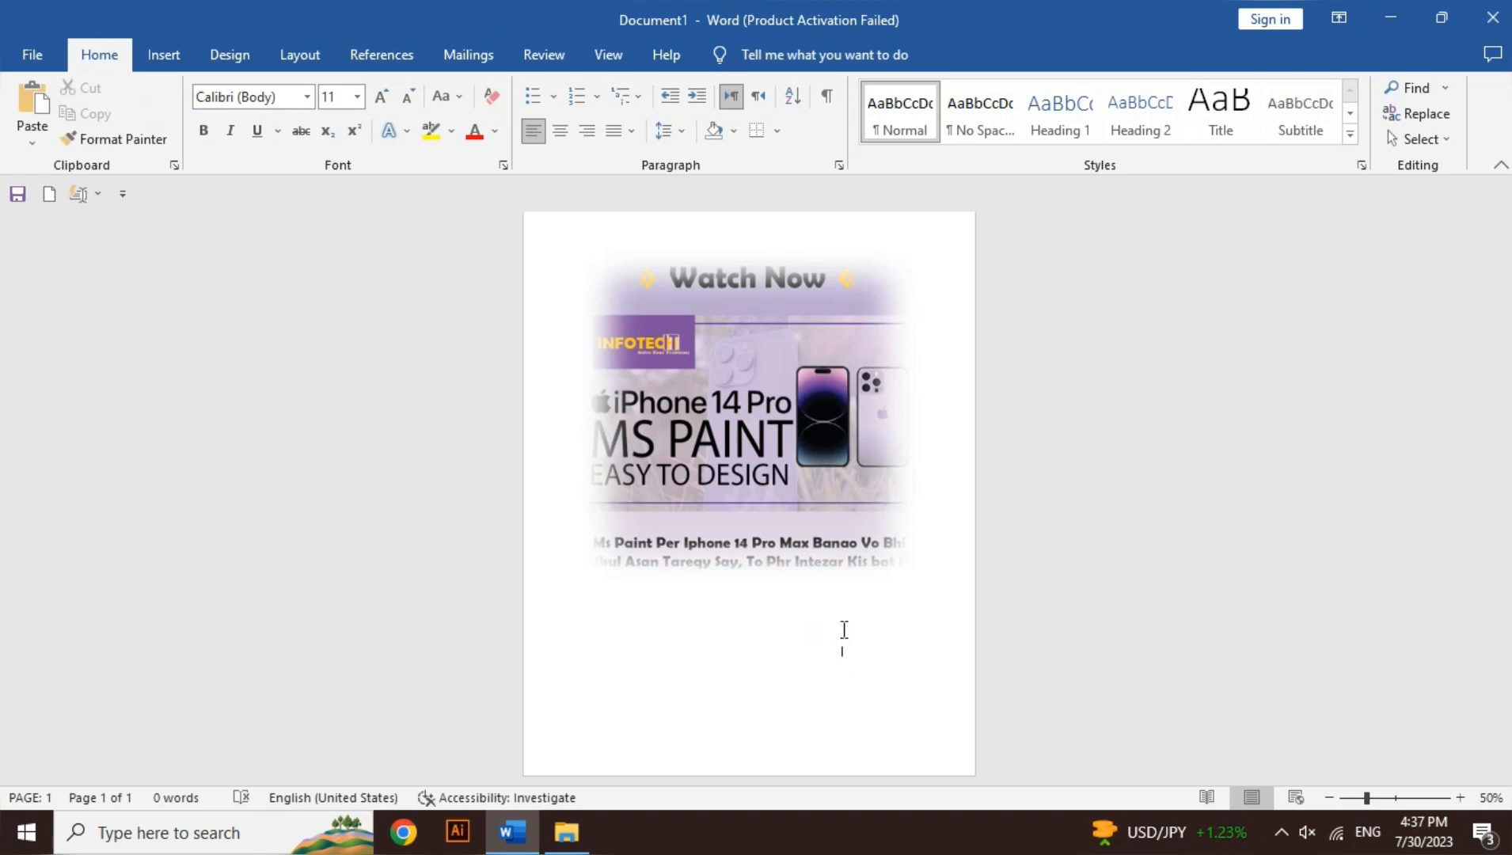
Step: Shrink the poster picture proportionally to 6.33" by 6.33"
left_click(776, 488)
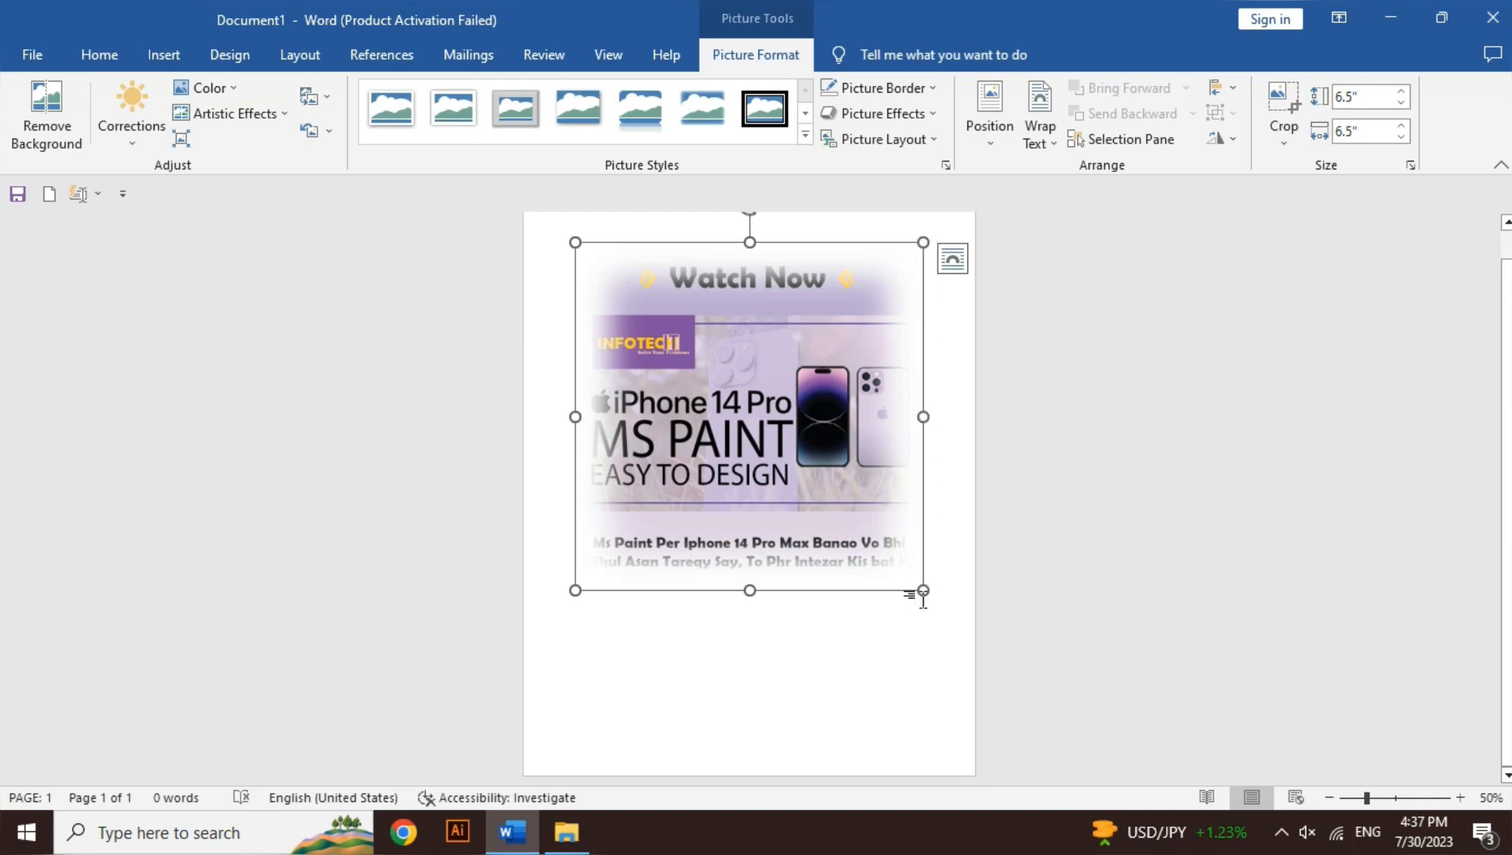
mouse_move(924, 591)
left_mouse_down()
mouse_move(854, 520)
mouse_move(910, 581)
left_mouse_up()
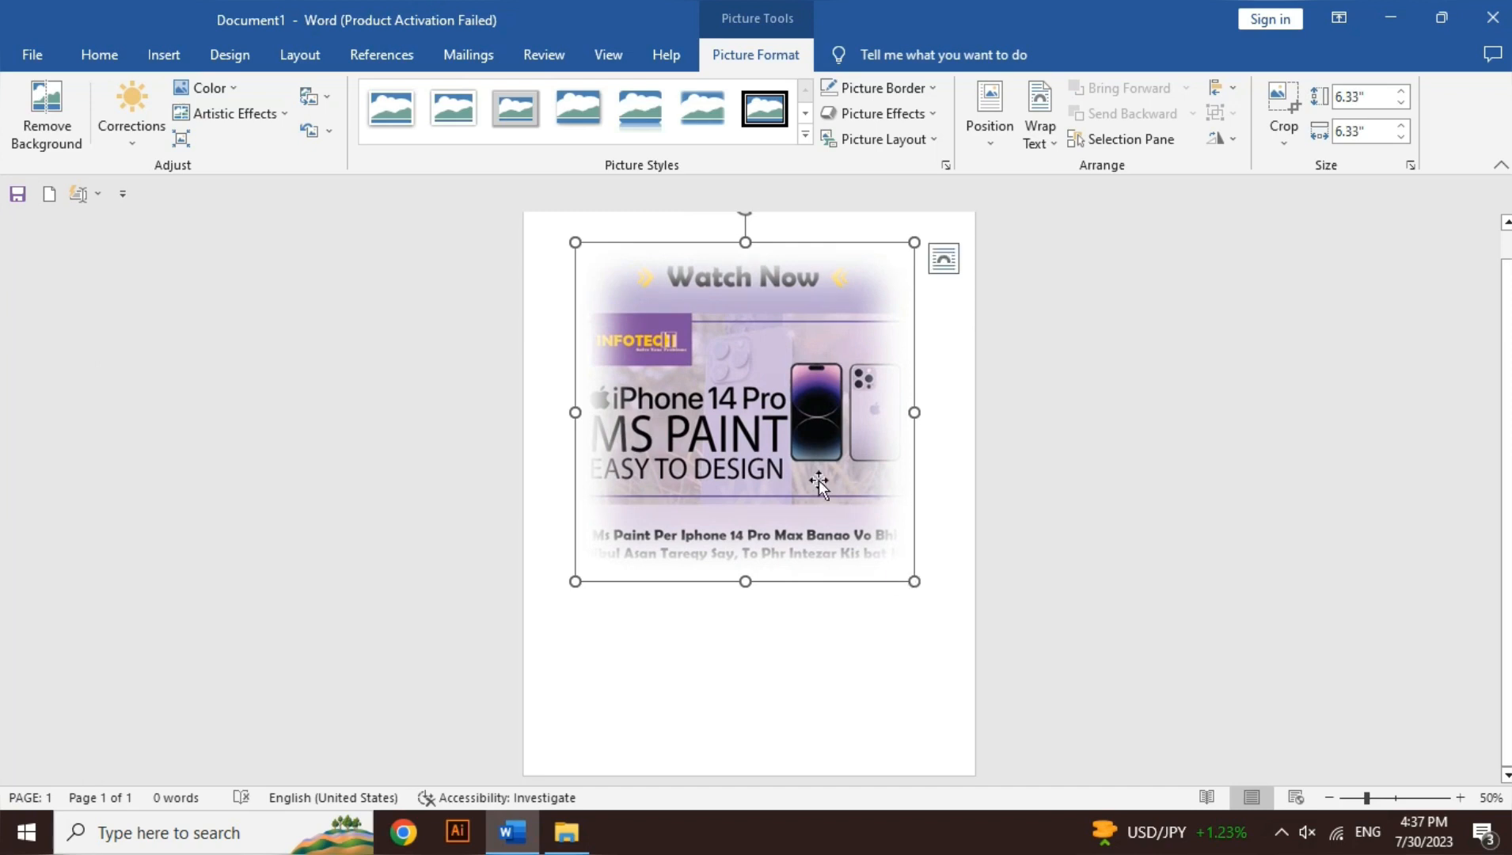
Step: Set the poster picture's text wrapping to Square and move it slightly down the page
left_click_drag(766, 377, 787, 511)
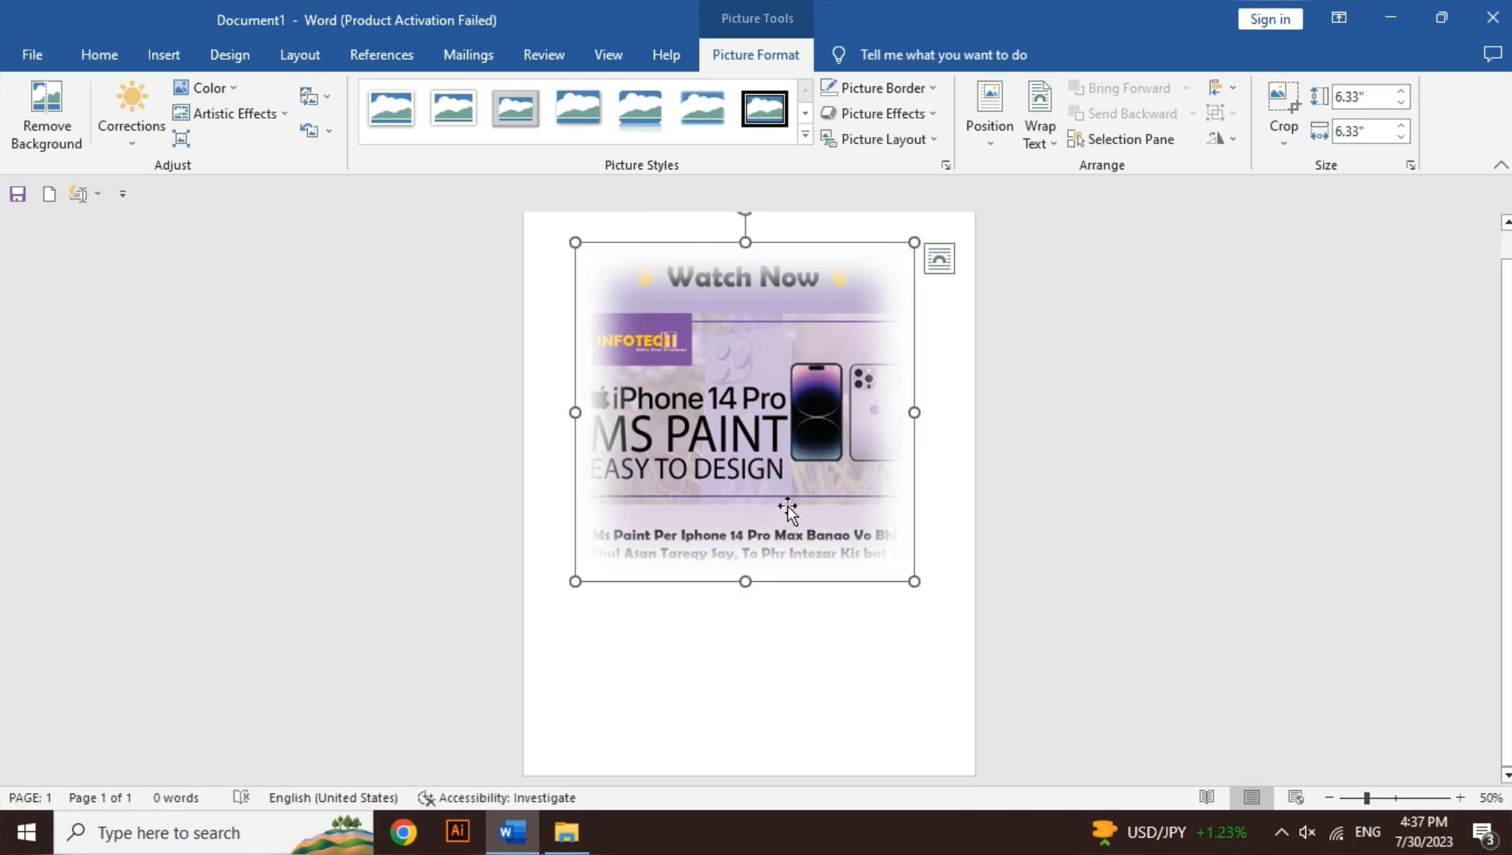
left_click(935, 273)
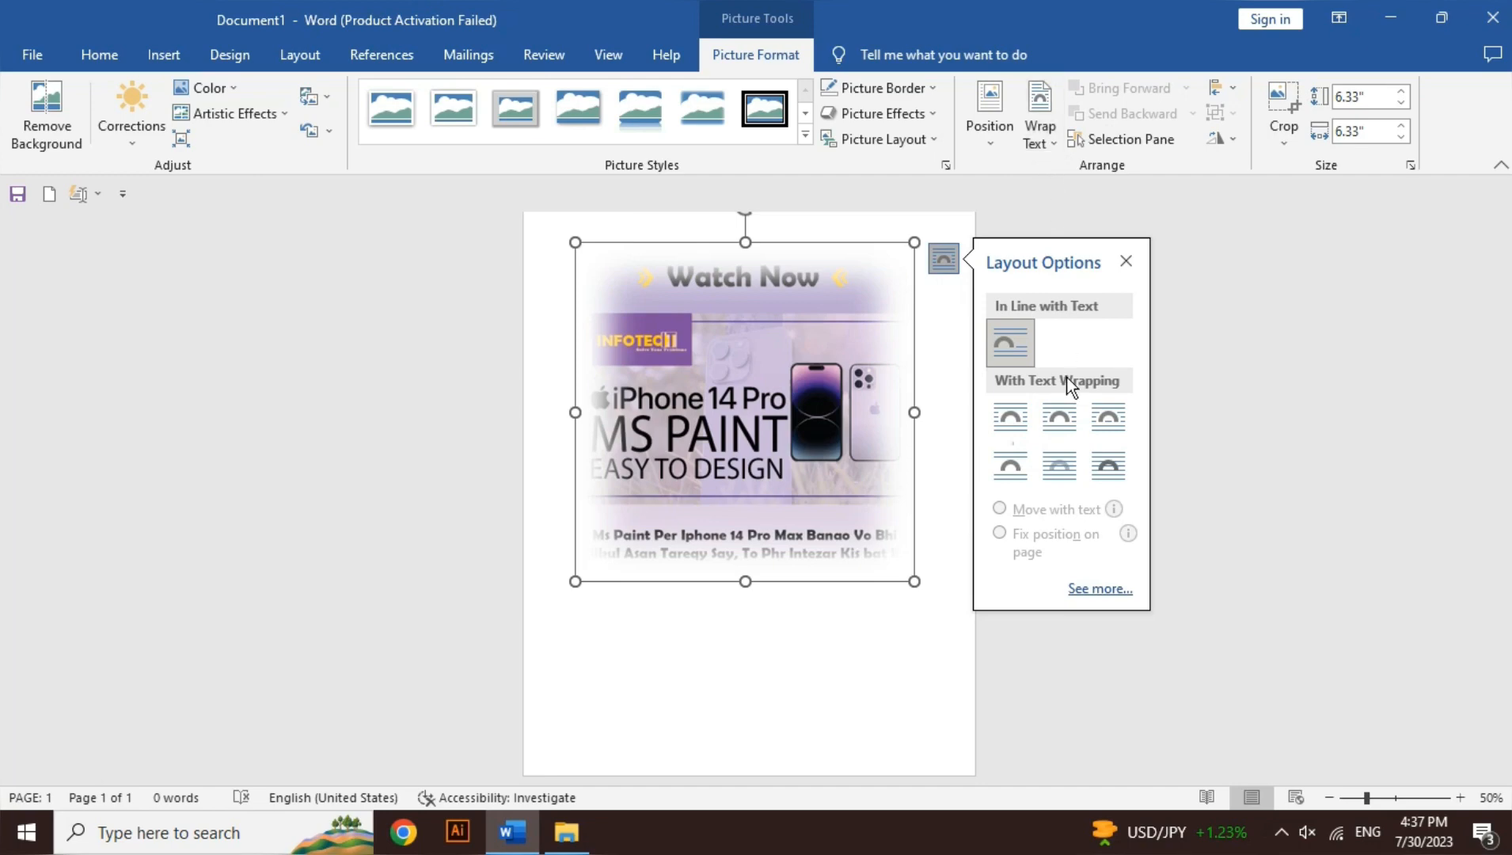
left_click(1030, 406)
left_click_drag(787, 338, 786, 388)
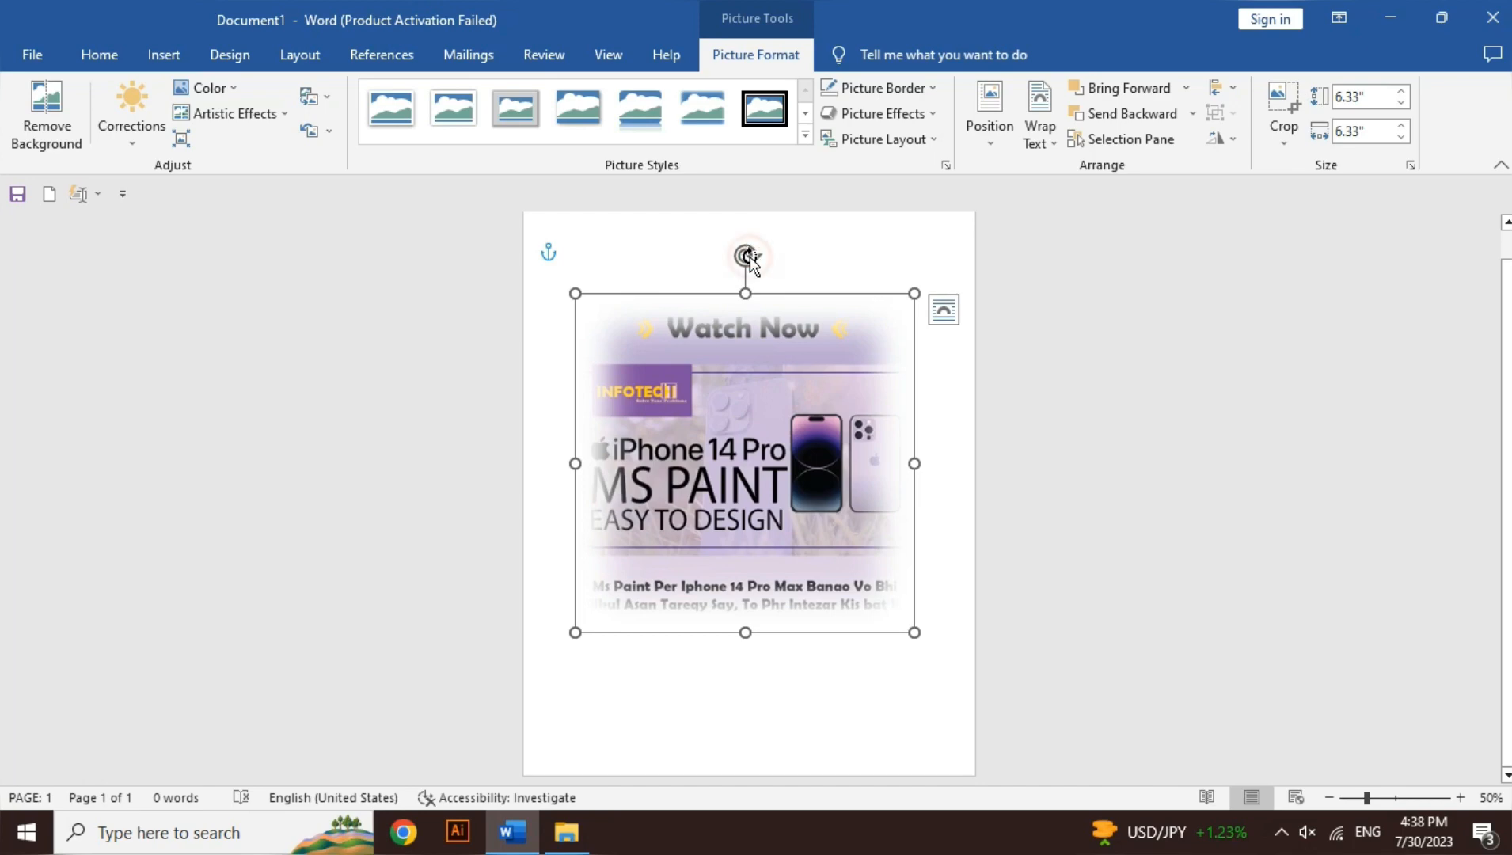
Step: Rotate the poster picture clockwise and counterclockwise in small increments, and return it to upright
mouse_move(748, 255)
left_mouse_down()
mouse_move(809, 280)
mouse_move(754, 268)
left_mouse_up()
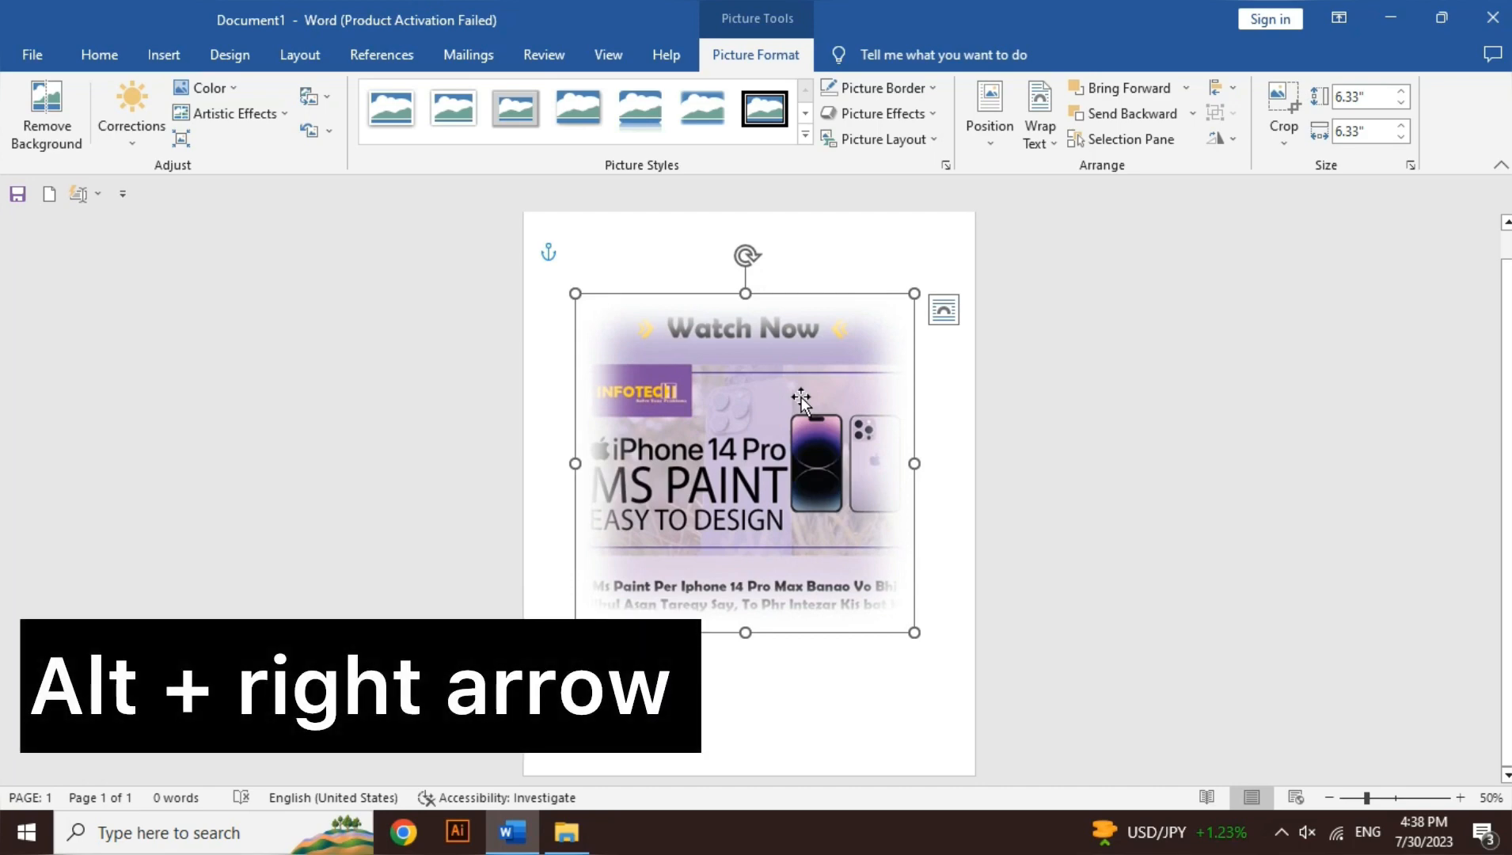
key("alt+Right")
key("alt+Right")
key("alt+Right")
key("alt+Left")
key("alt+Left")
key("alt+Left")
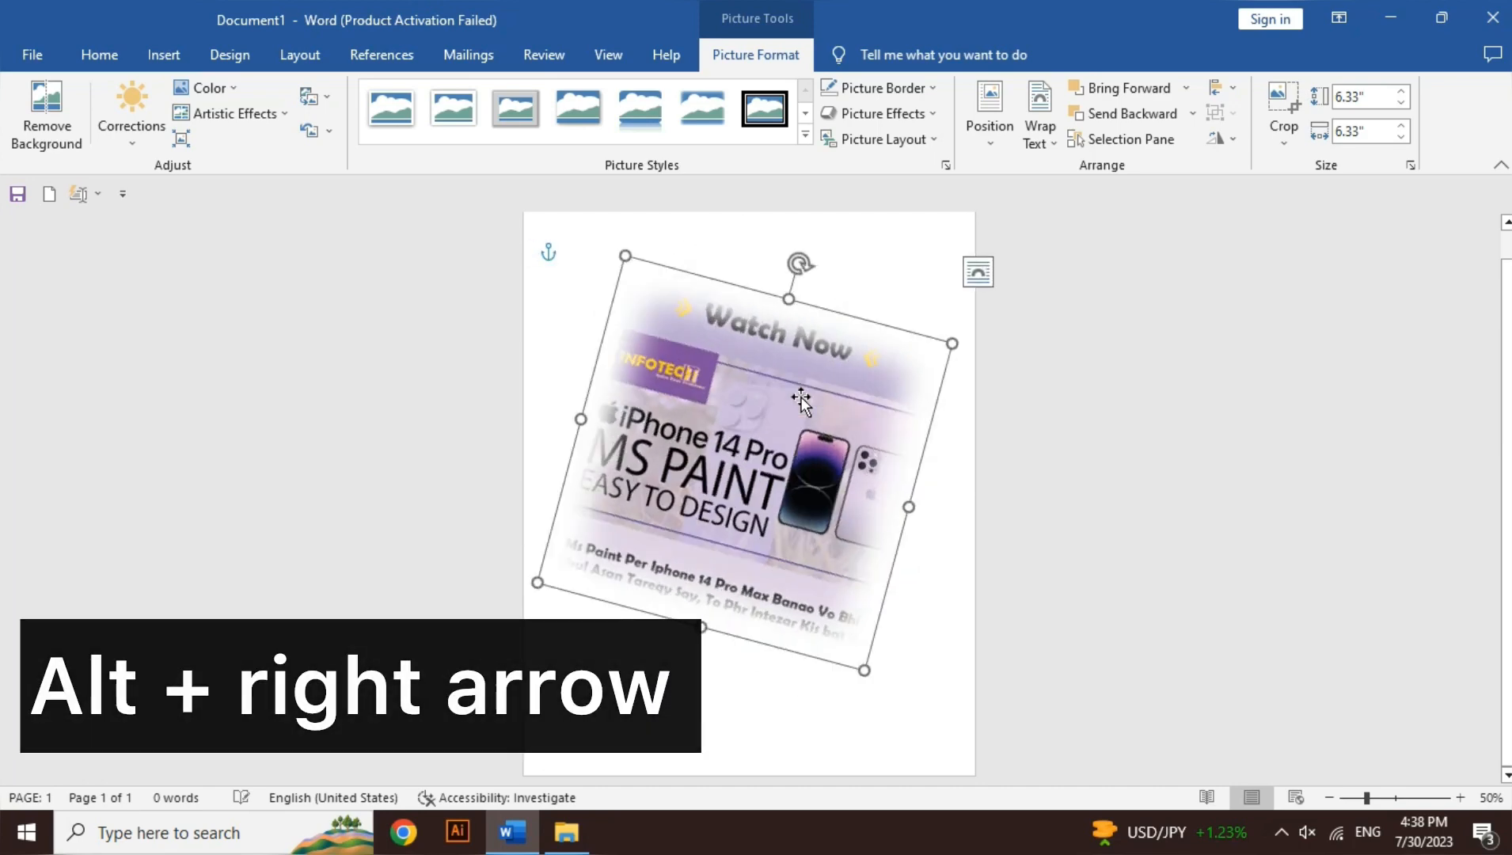
key("alt+Left")
key("alt+Left")
key("alt+Left")
key("alt+Left")
key("alt+Left")
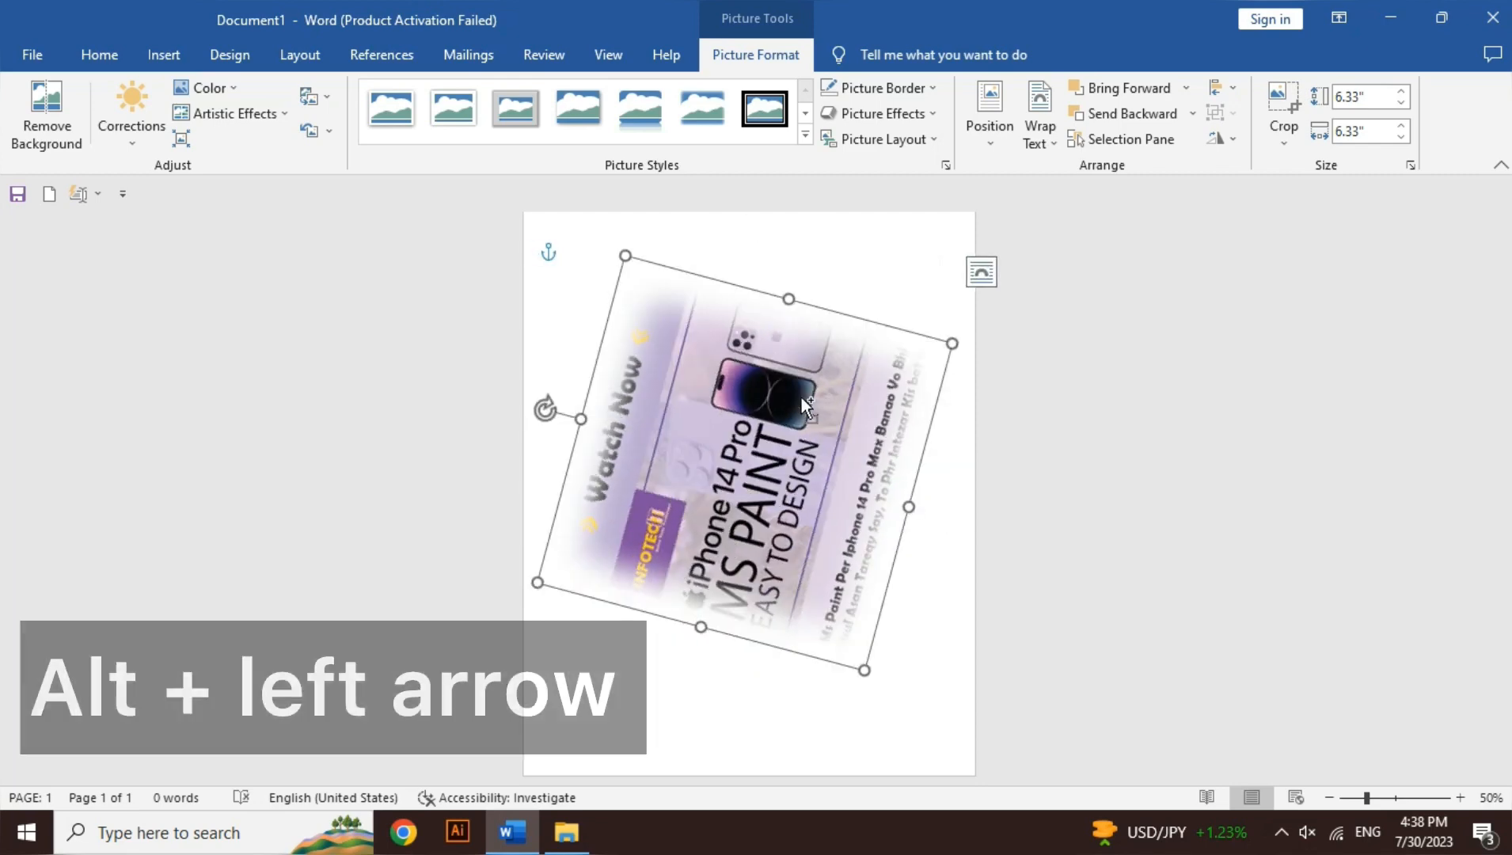
key("alt+Right")
key("alt+Right")
key("alt+Right")
key("alt+Right")
key("alt+Right")
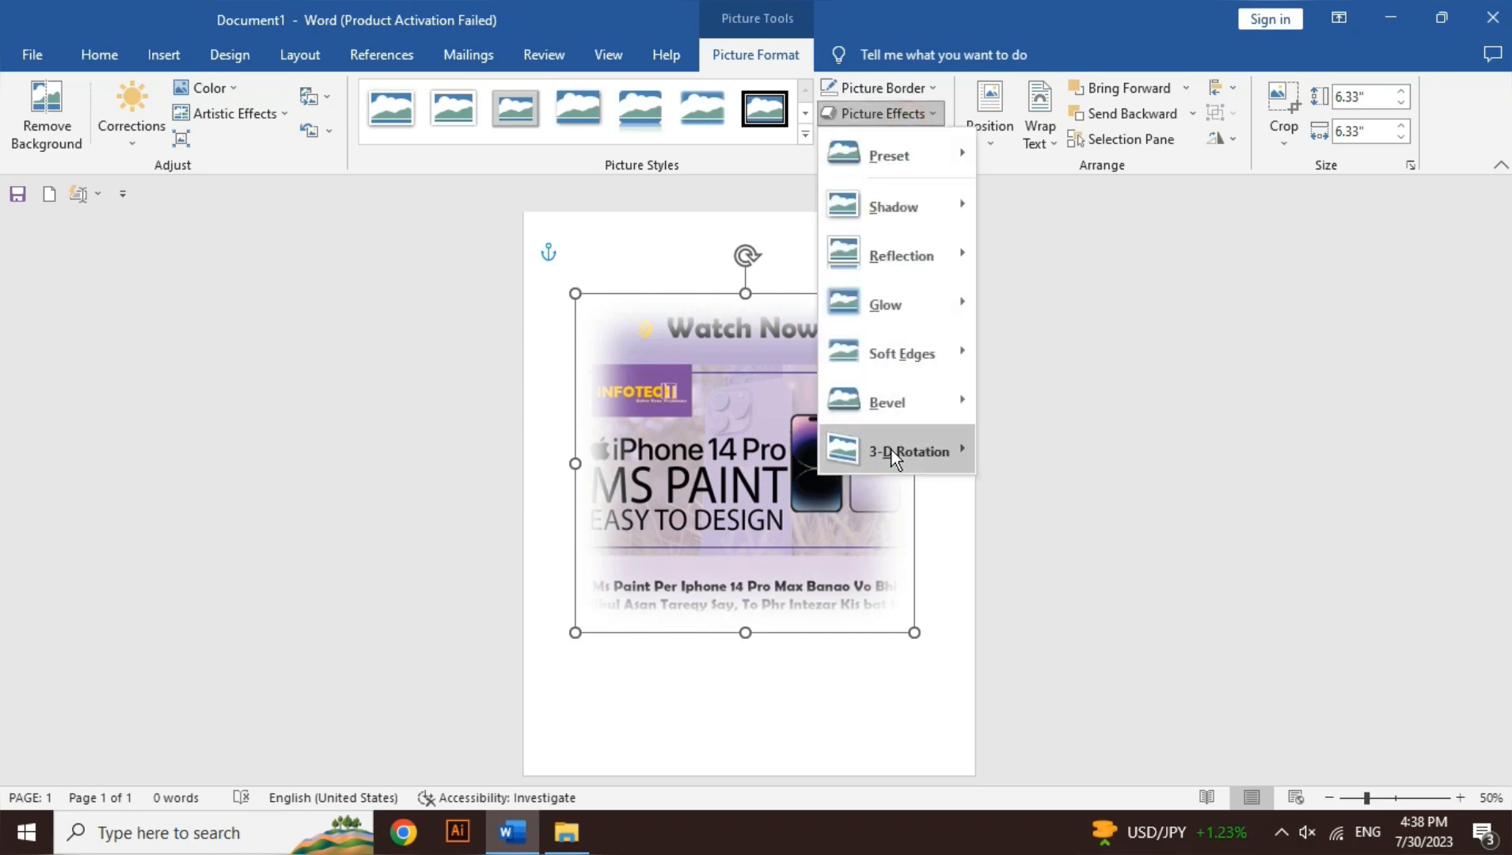
Step: Remove the soft edges from the poster picture by setting the effect to No Soft Edges
mouse_move(904, 345)
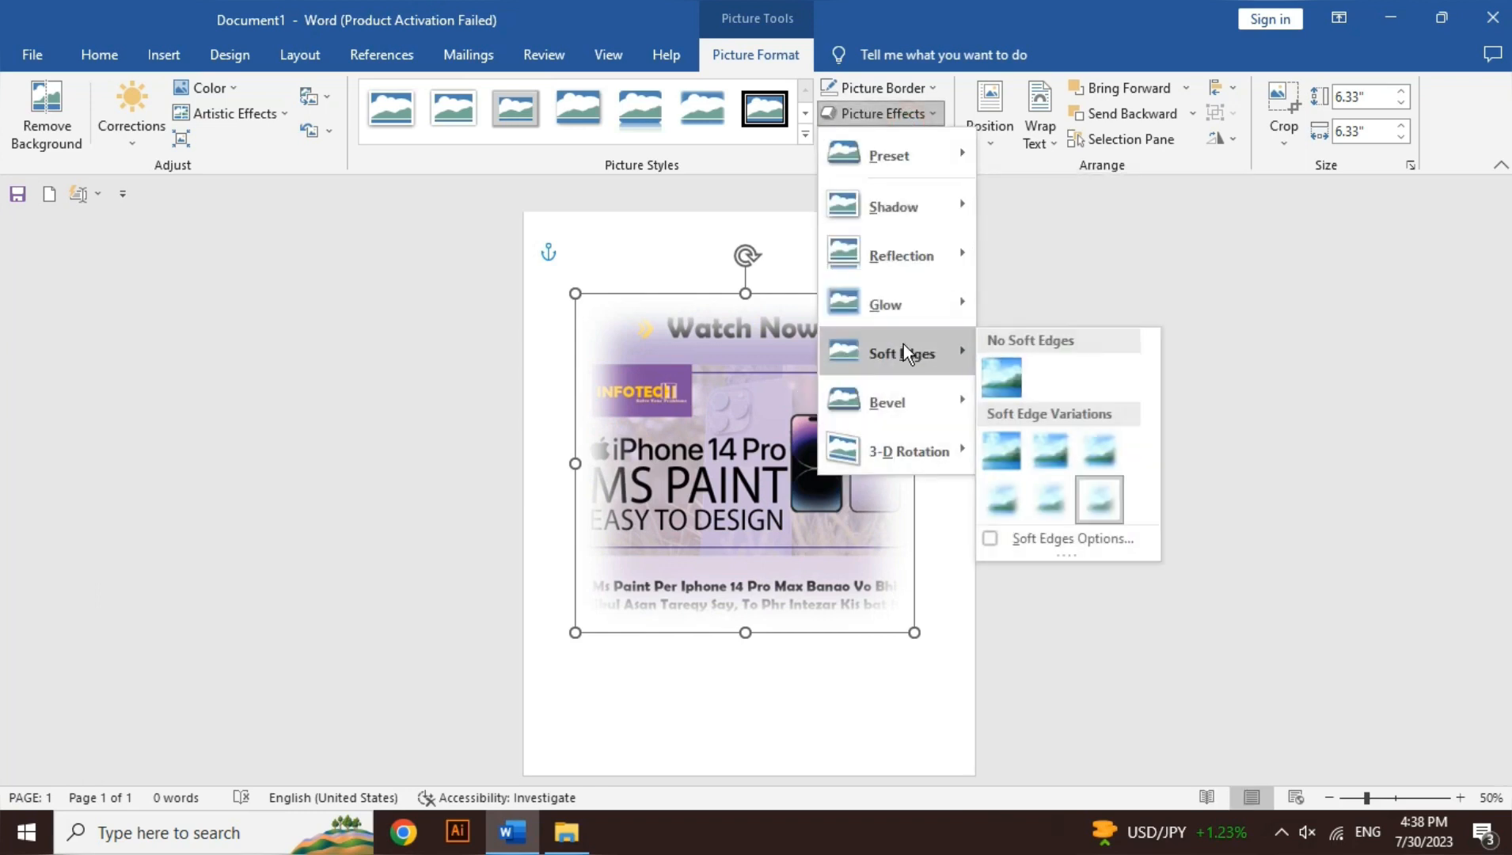
left_click(995, 378)
Step: Preview the Bevel effects, such as Round Convex, on the poster picture, including at 120% zoom, without applying one
left_click(884, 113)
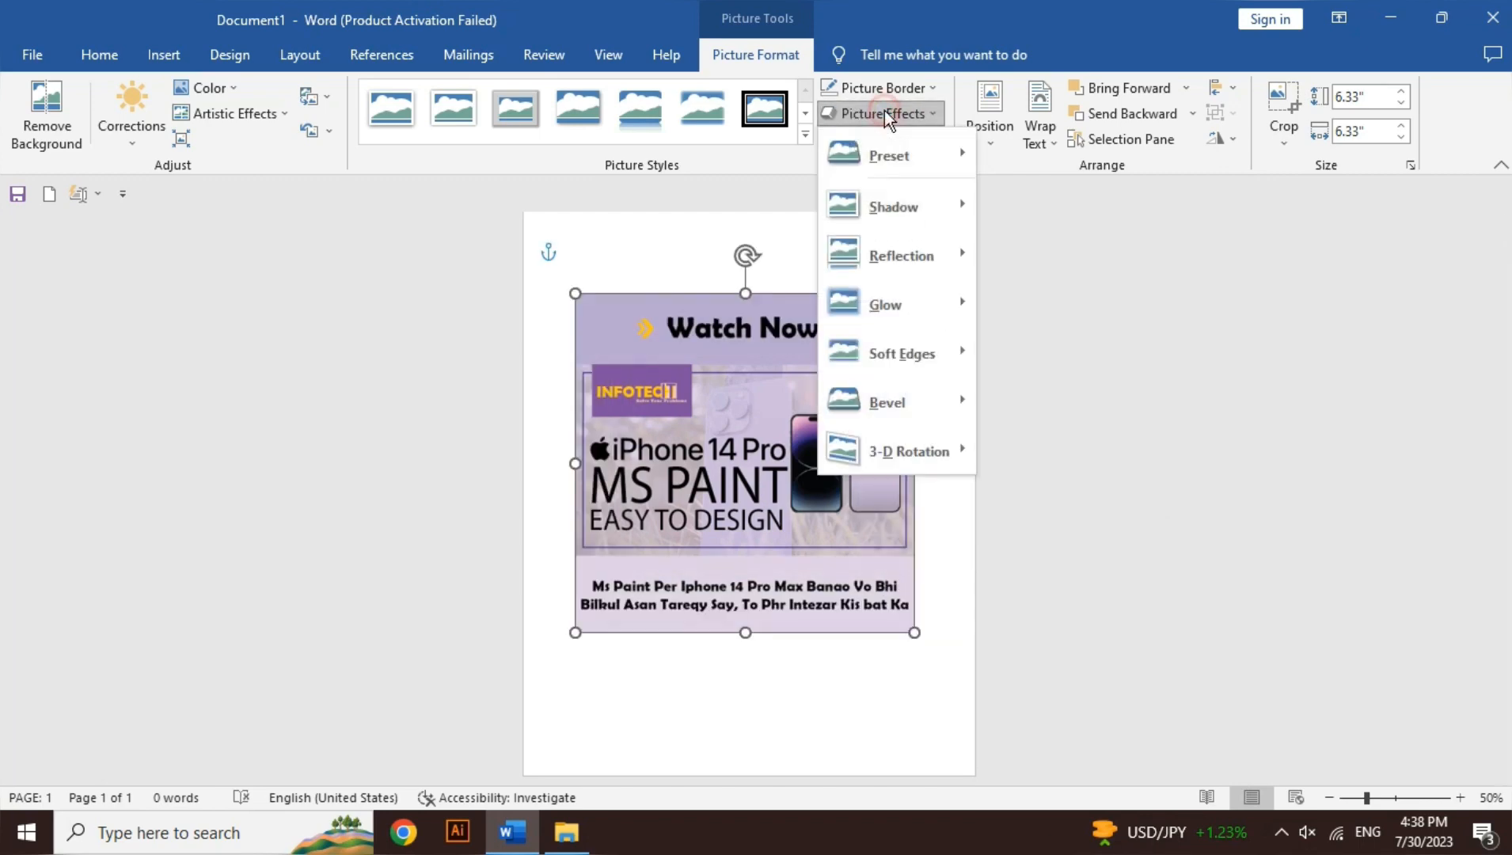
mouse_move(912, 419)
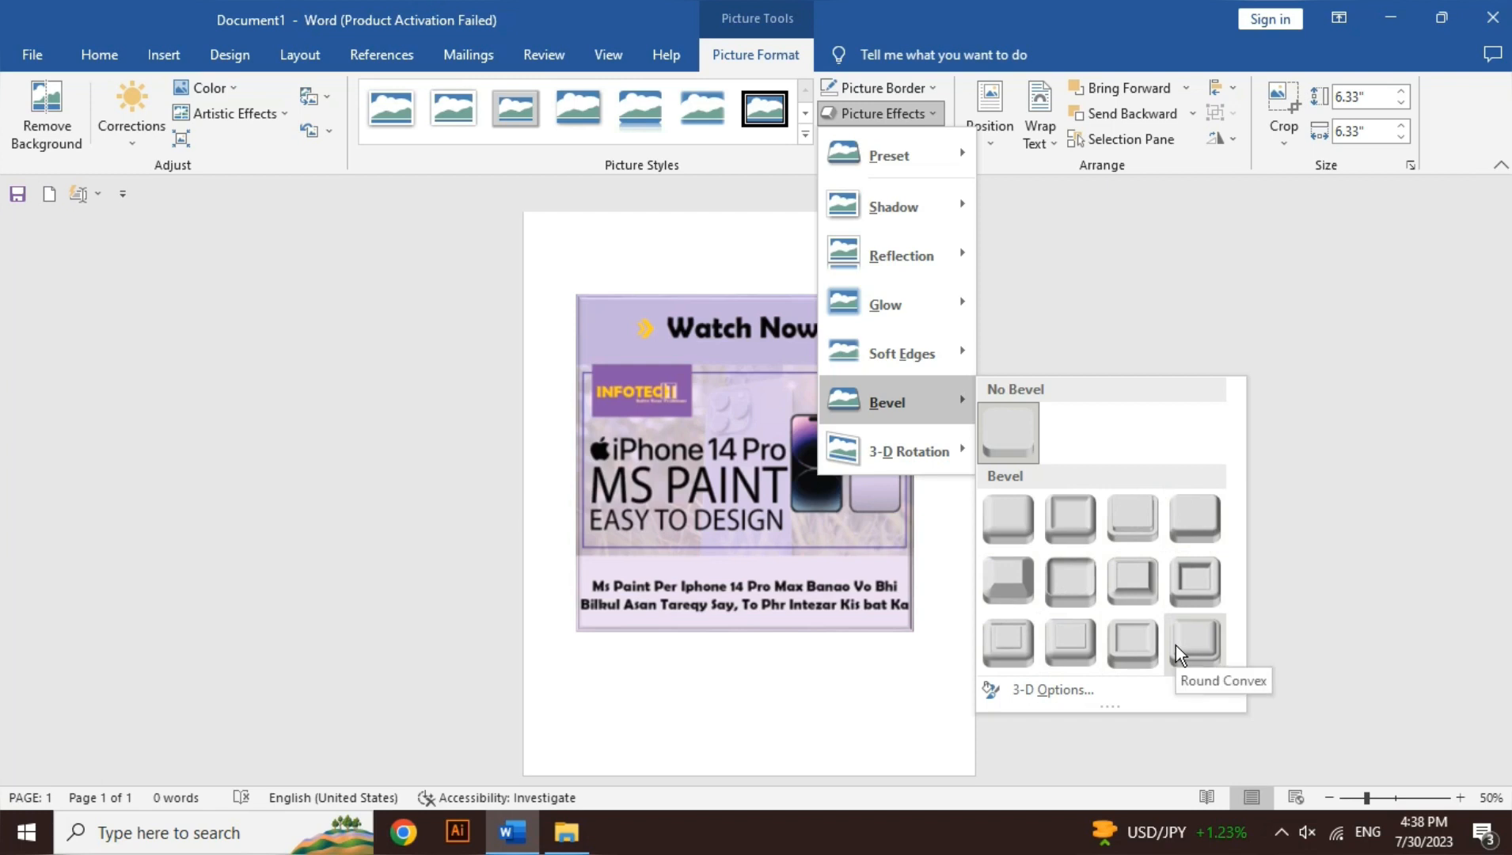
left_click(1462, 798)
left_click(1462, 798)
left_click(1462, 798)
left_click(1462, 797)
left_click(1461, 798)
left_click(1462, 798)
left_click(1462, 798)
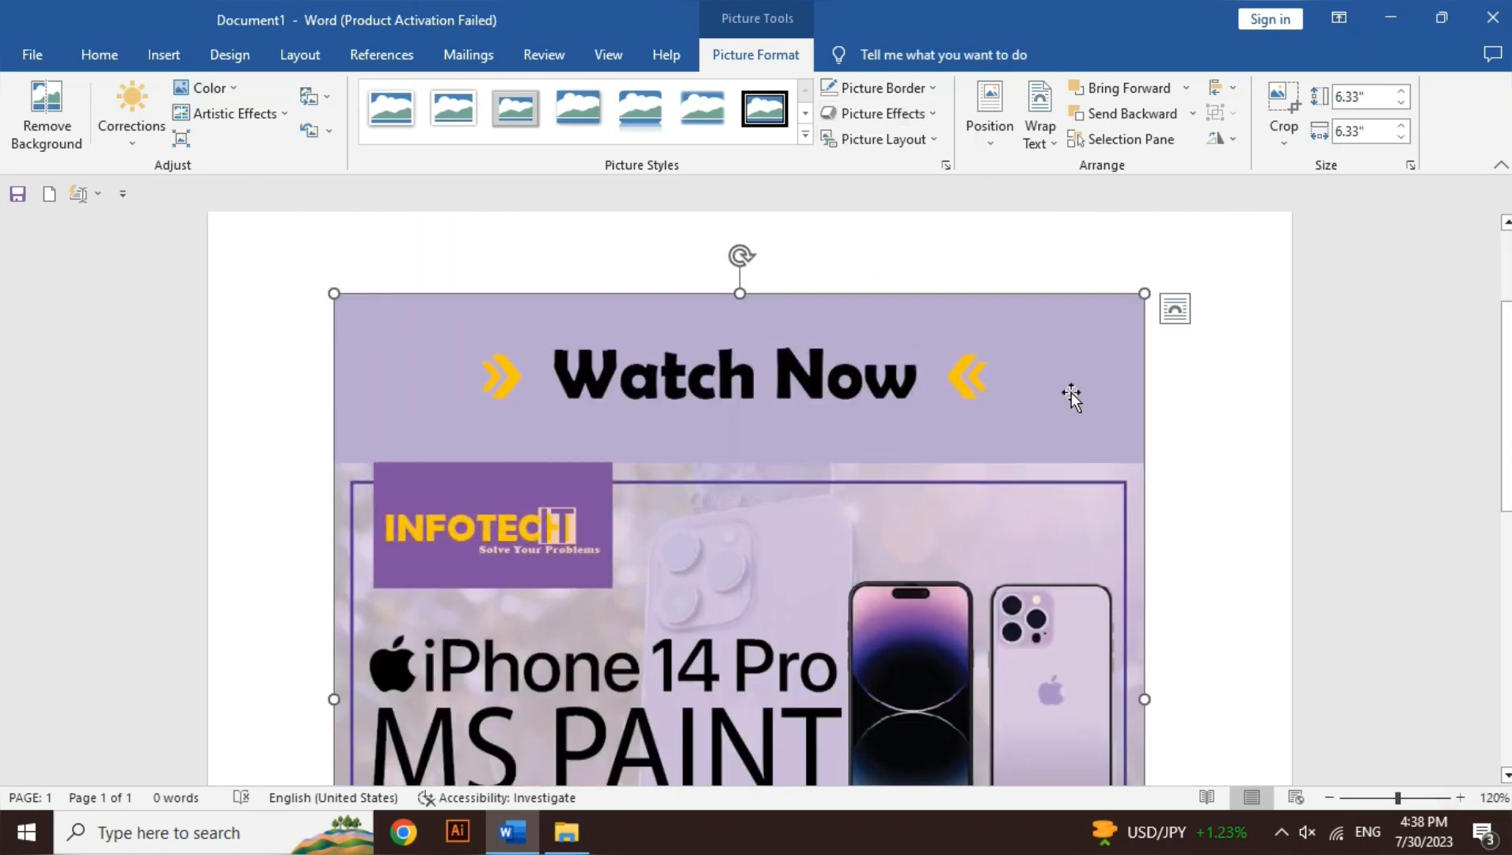
left_click(895, 116)
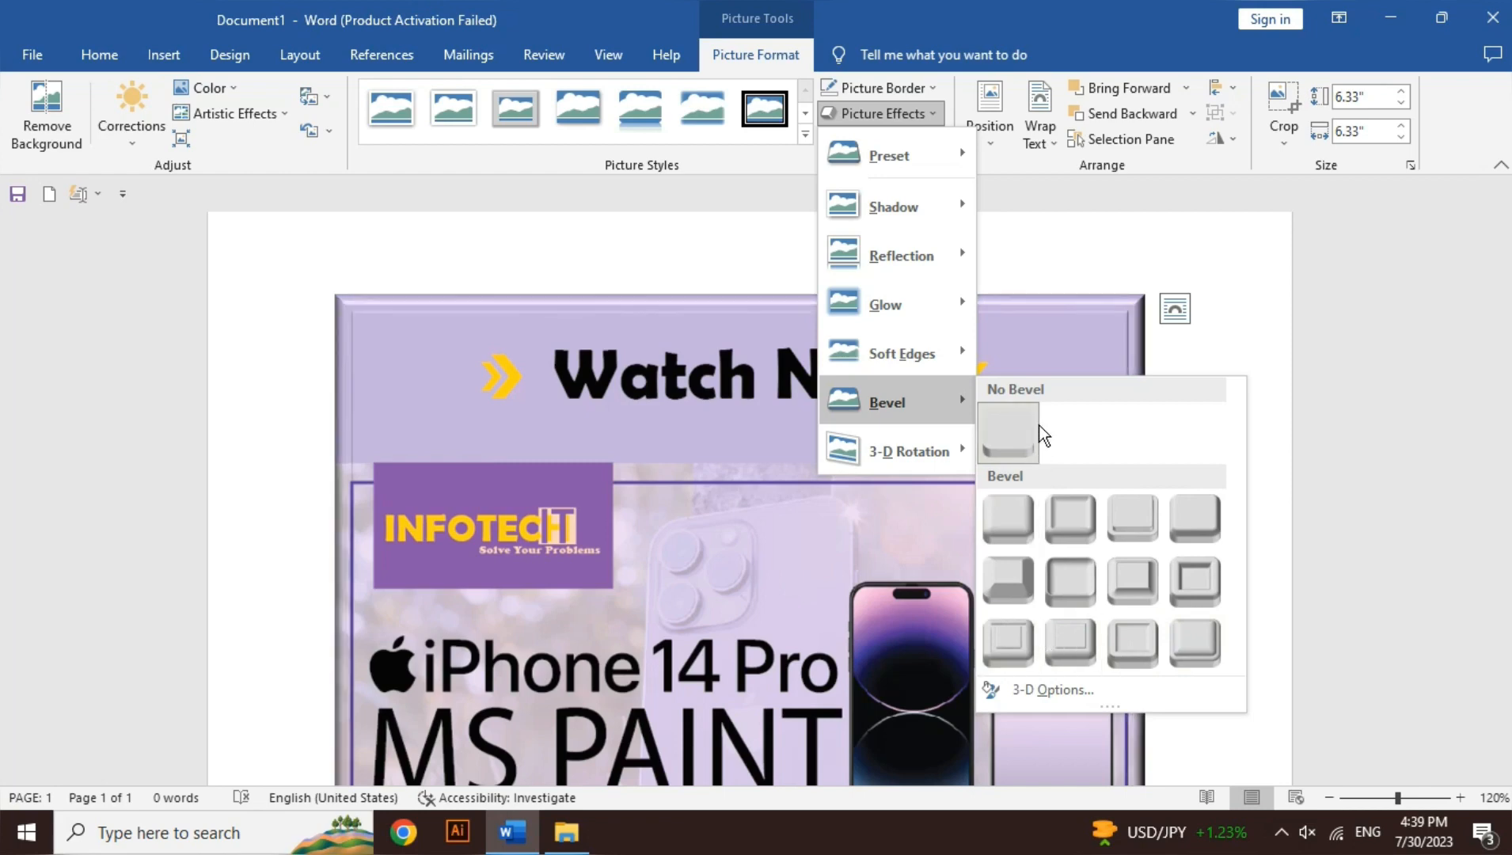
Step: Apply the last Parallel 3-D Rotation preset to the poster picture, and reset it to No Rotation
mouse_move(931, 448)
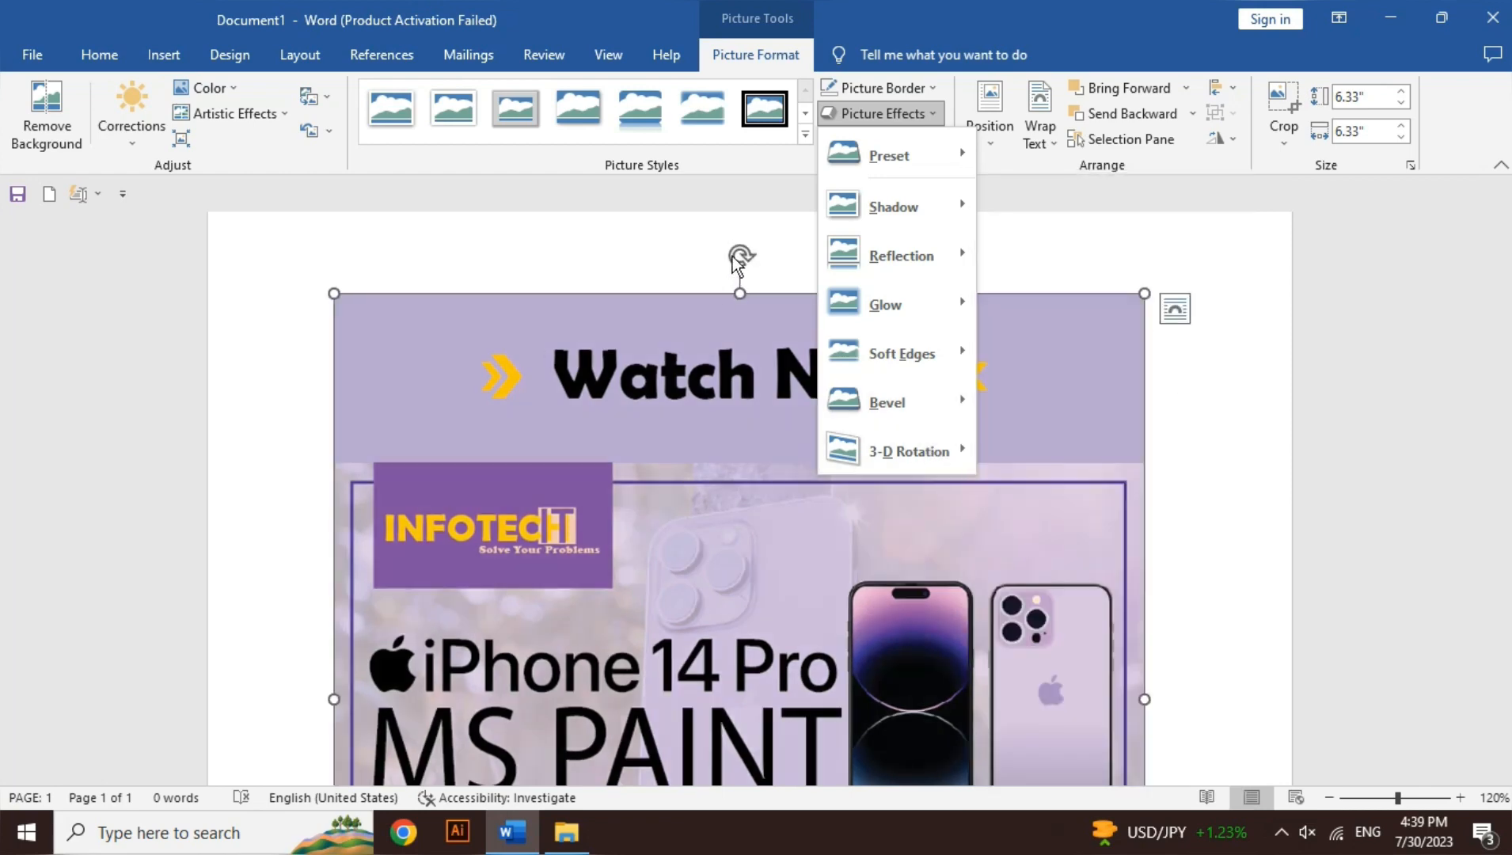
mouse_move(875, 446)
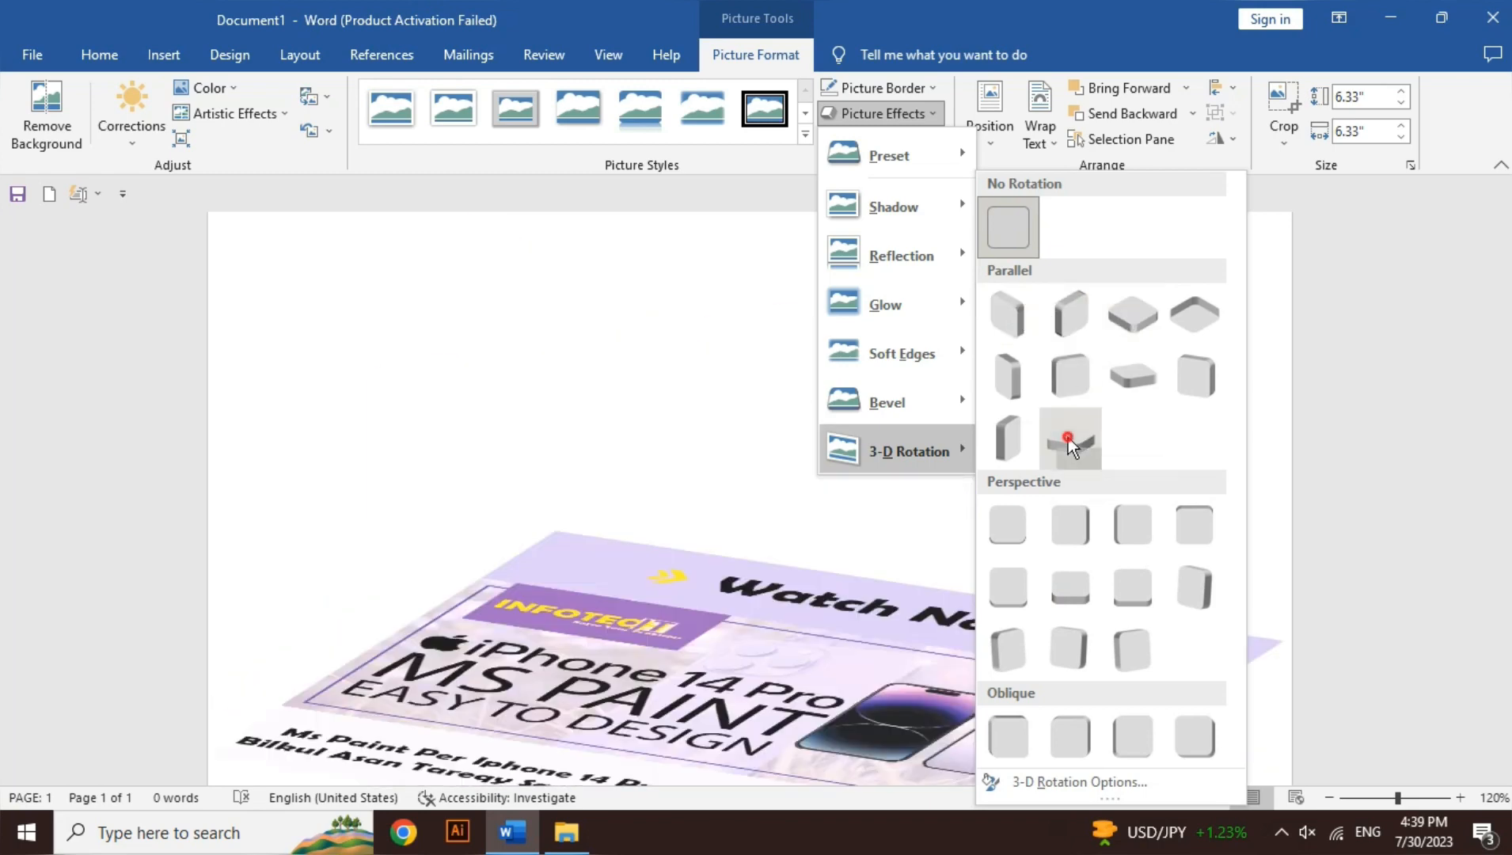
left_click(1068, 439)
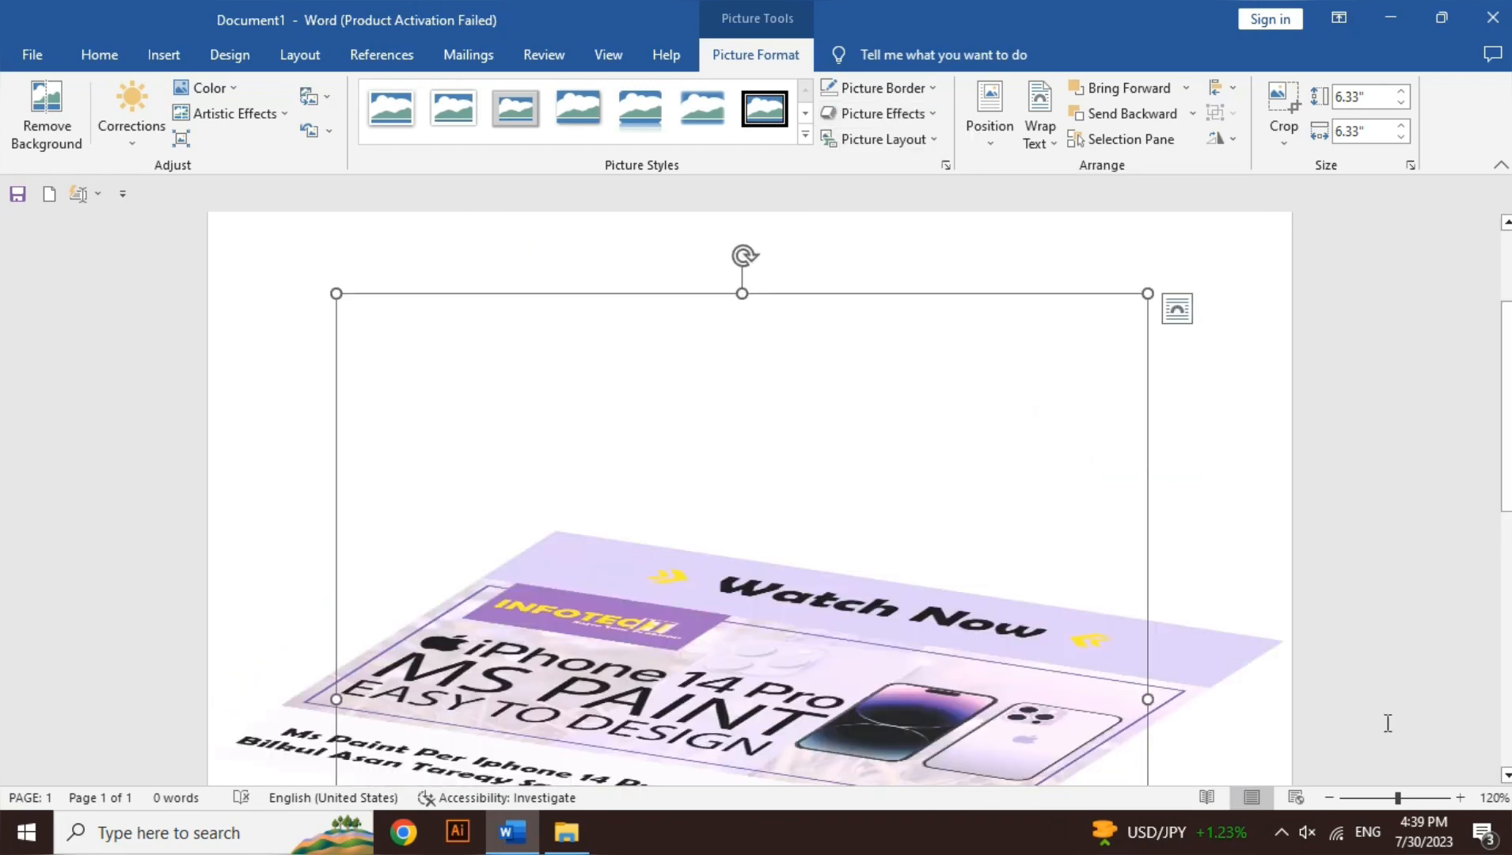
left_click(1328, 797)
left_click(1329, 797)
left_click(1329, 797)
left_click(1329, 797)
left_click(1329, 797)
left_click(1328, 797)
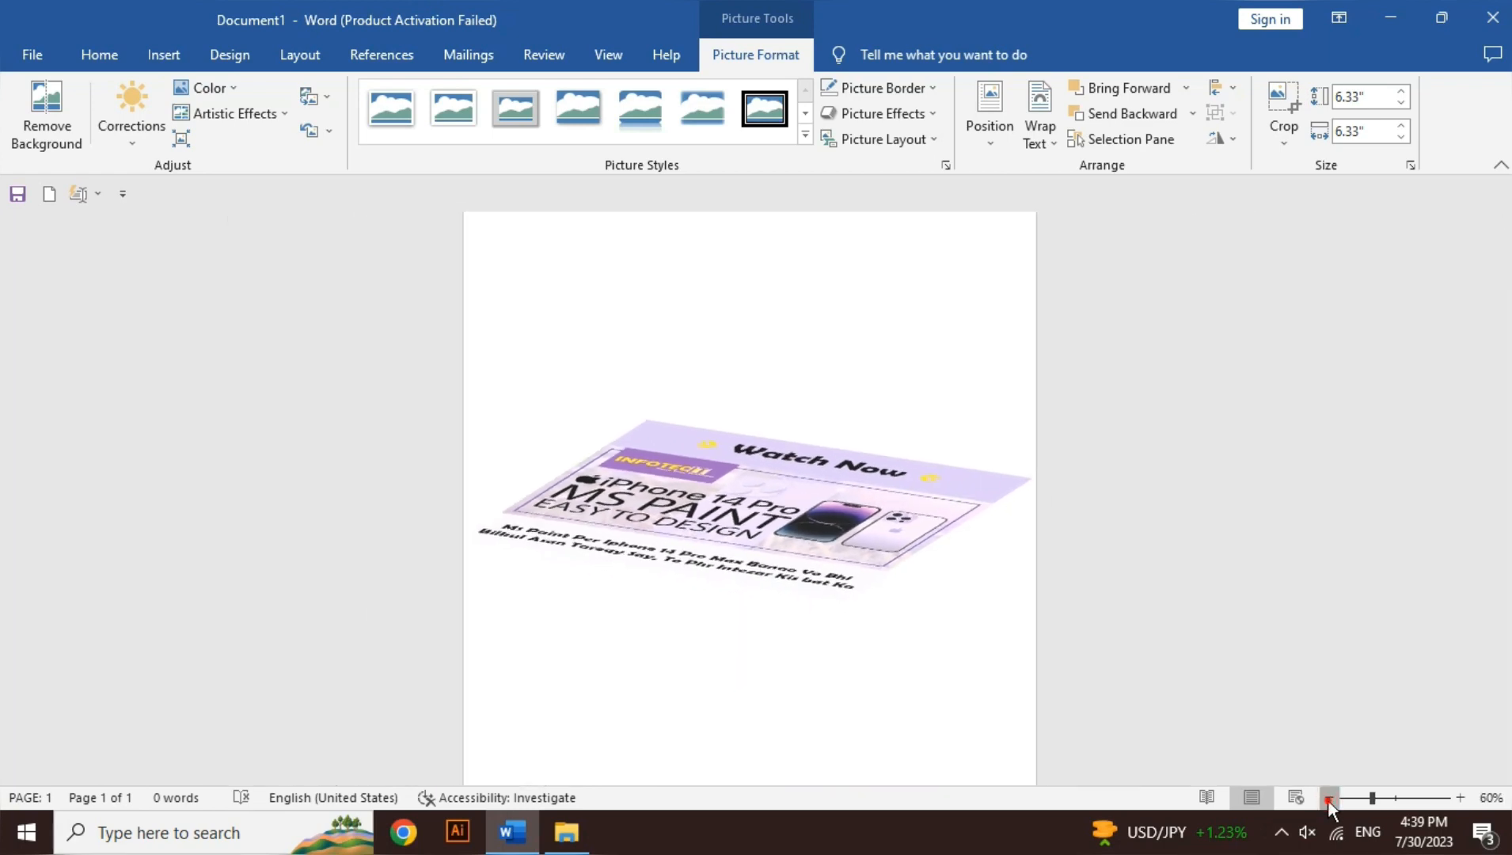
left_click(1328, 797)
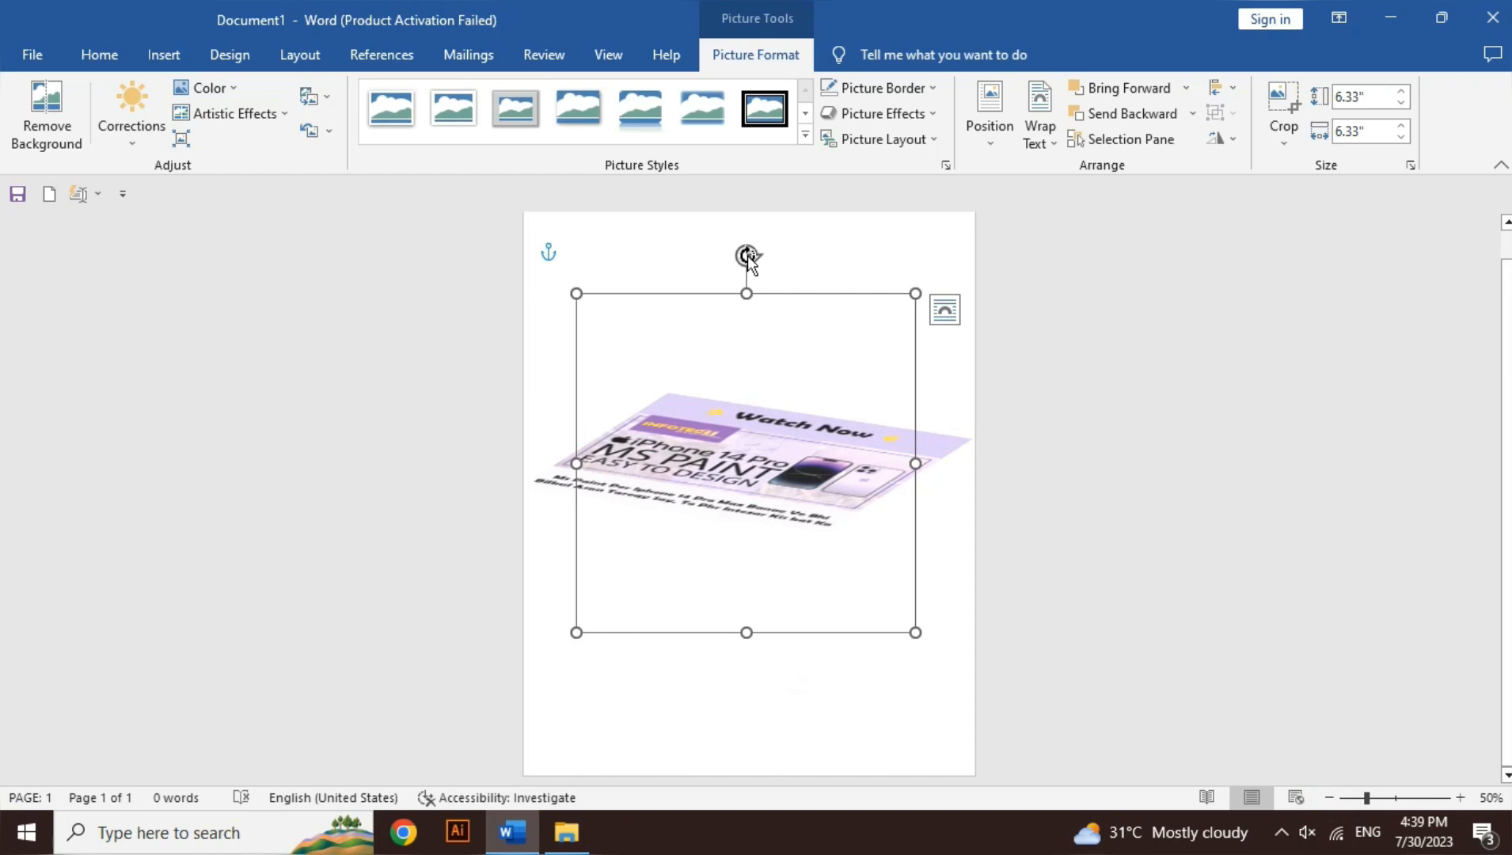
left_click(891, 114)
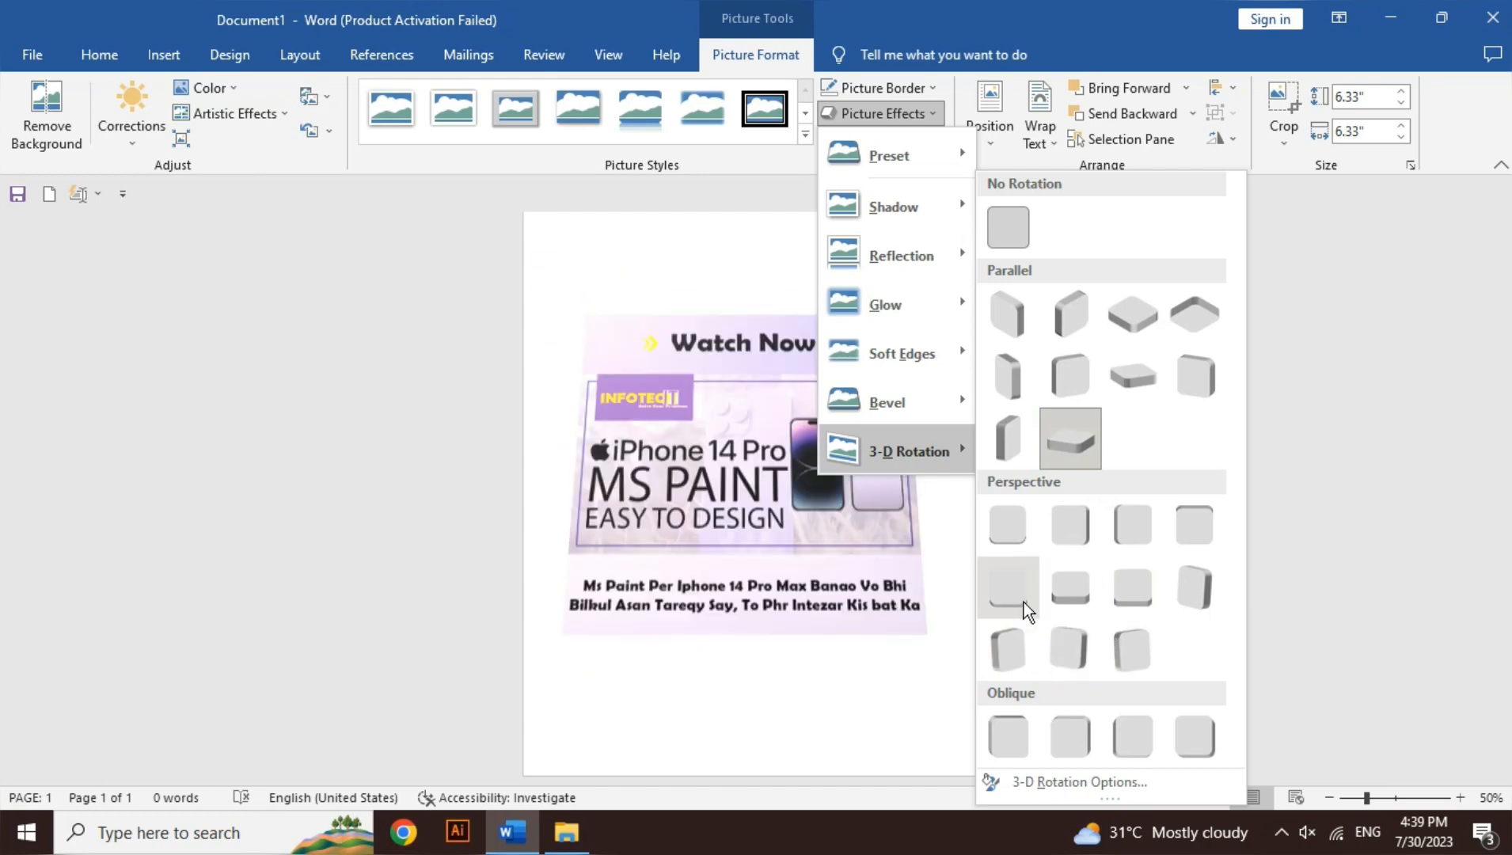
left_click(1006, 230)
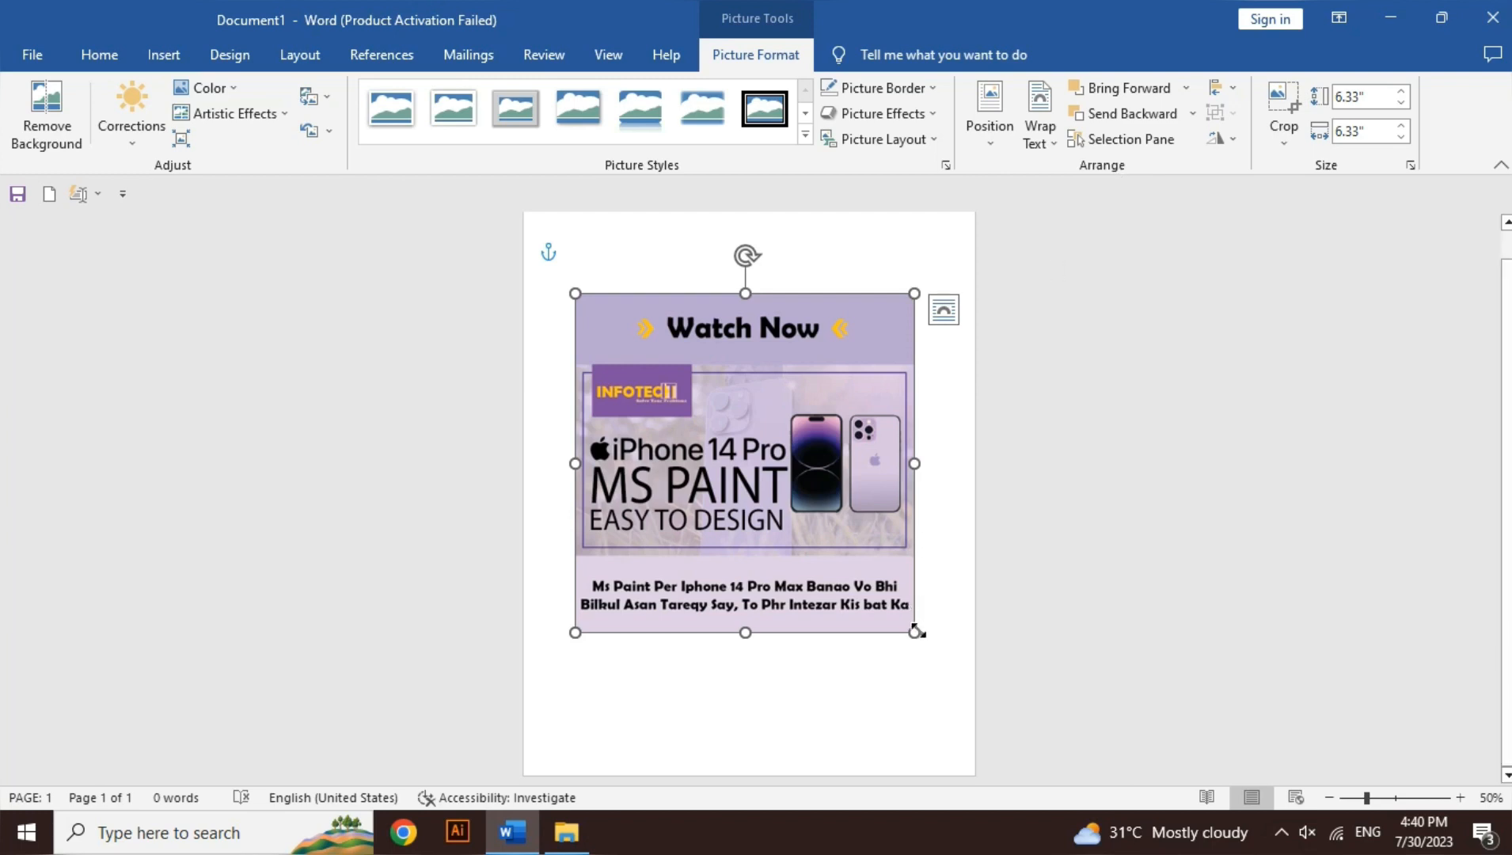
Step: Shrink the poster picture to about 2.88" by 2.88" and move it down toward the middle of the page
left_click_drag(914, 632, 729, 448)
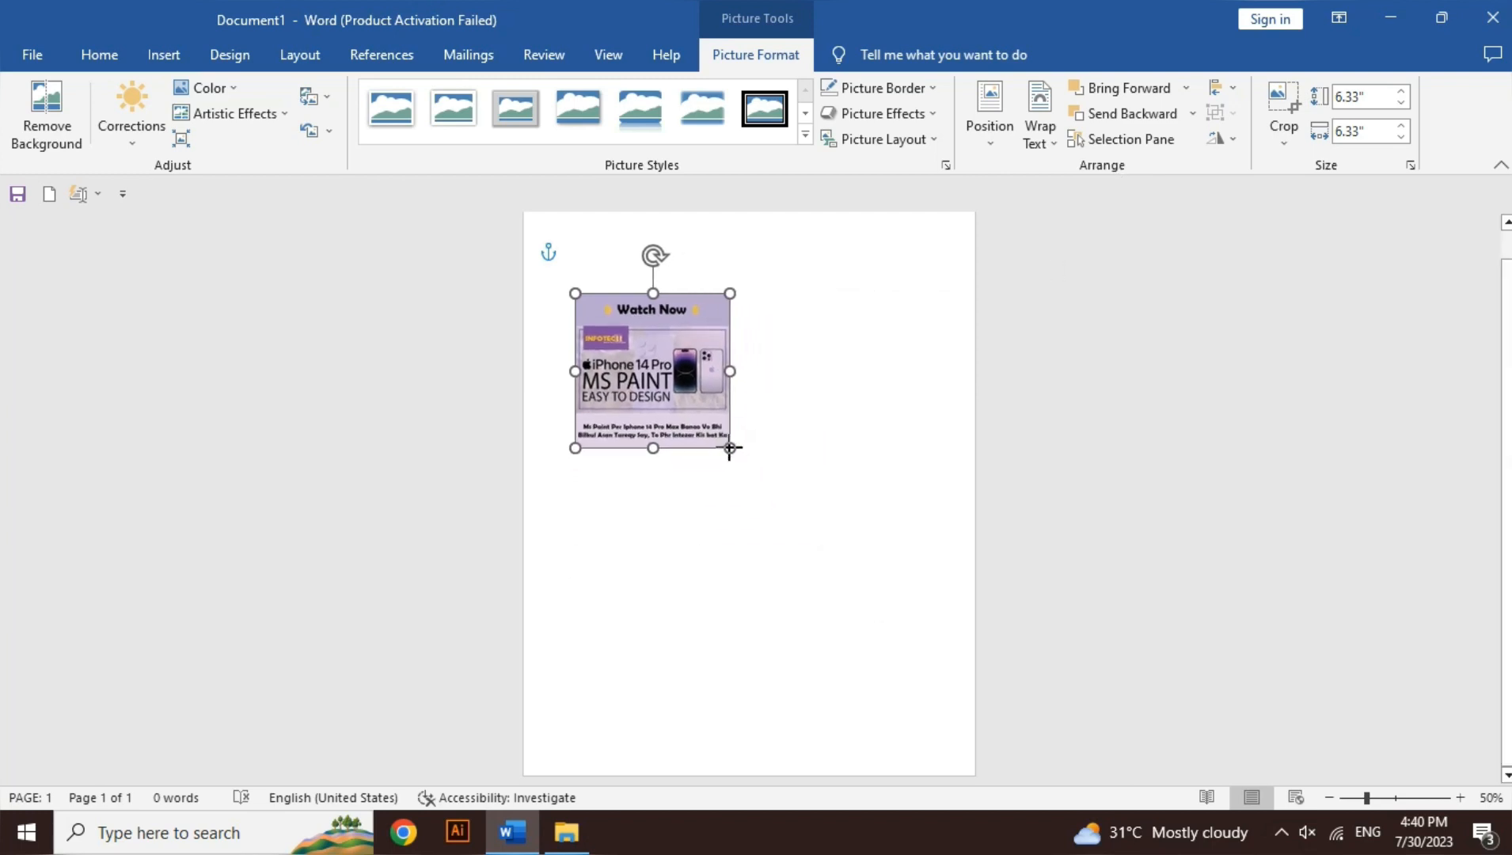
left_click_drag(641, 368, 692, 466)
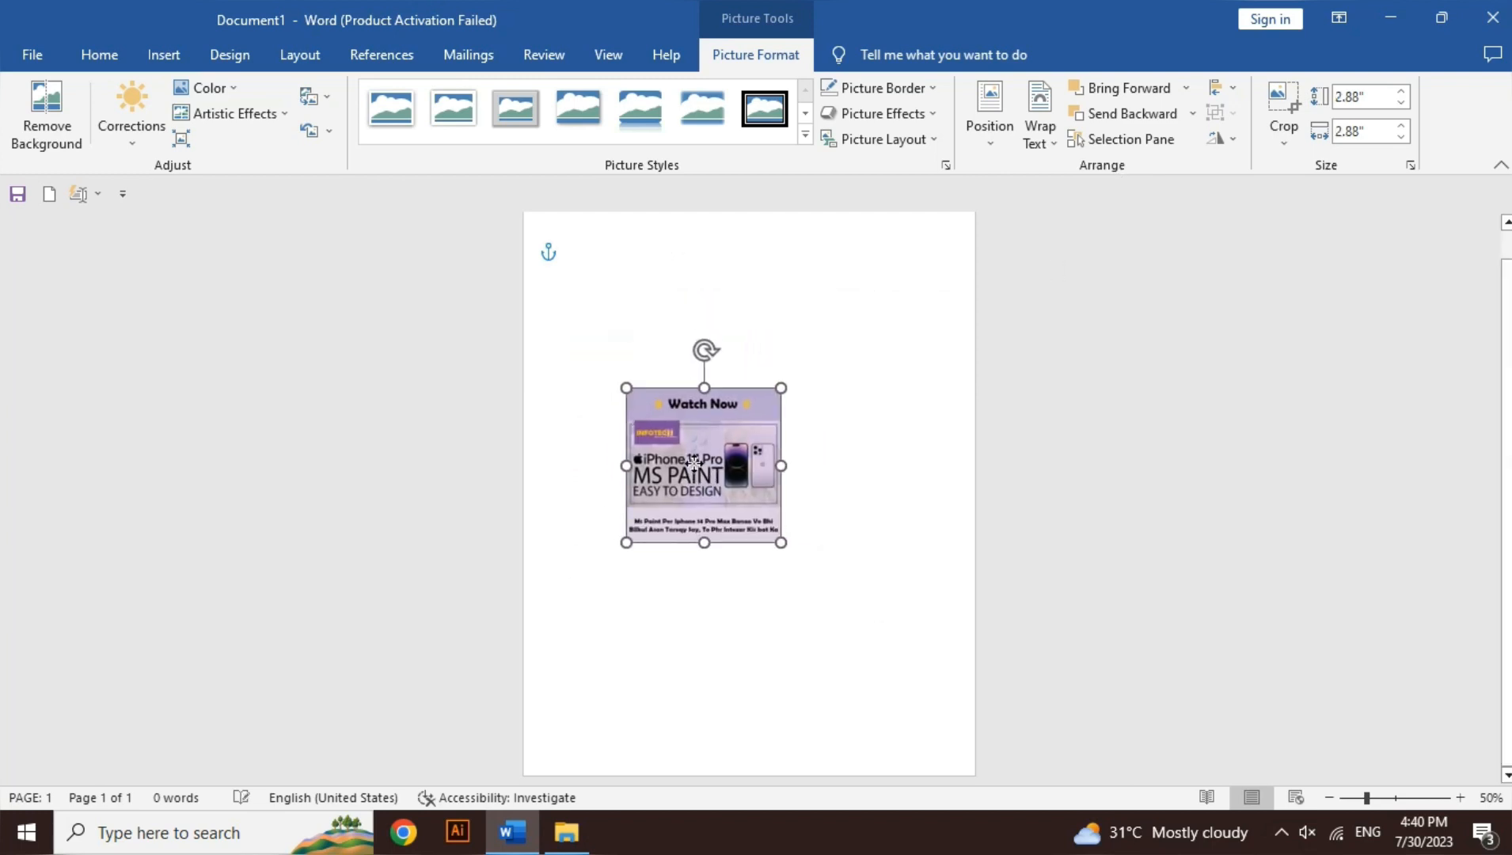
Step: Generate sample paragraphs at the start of the document with =rand()
left_click(591, 269)
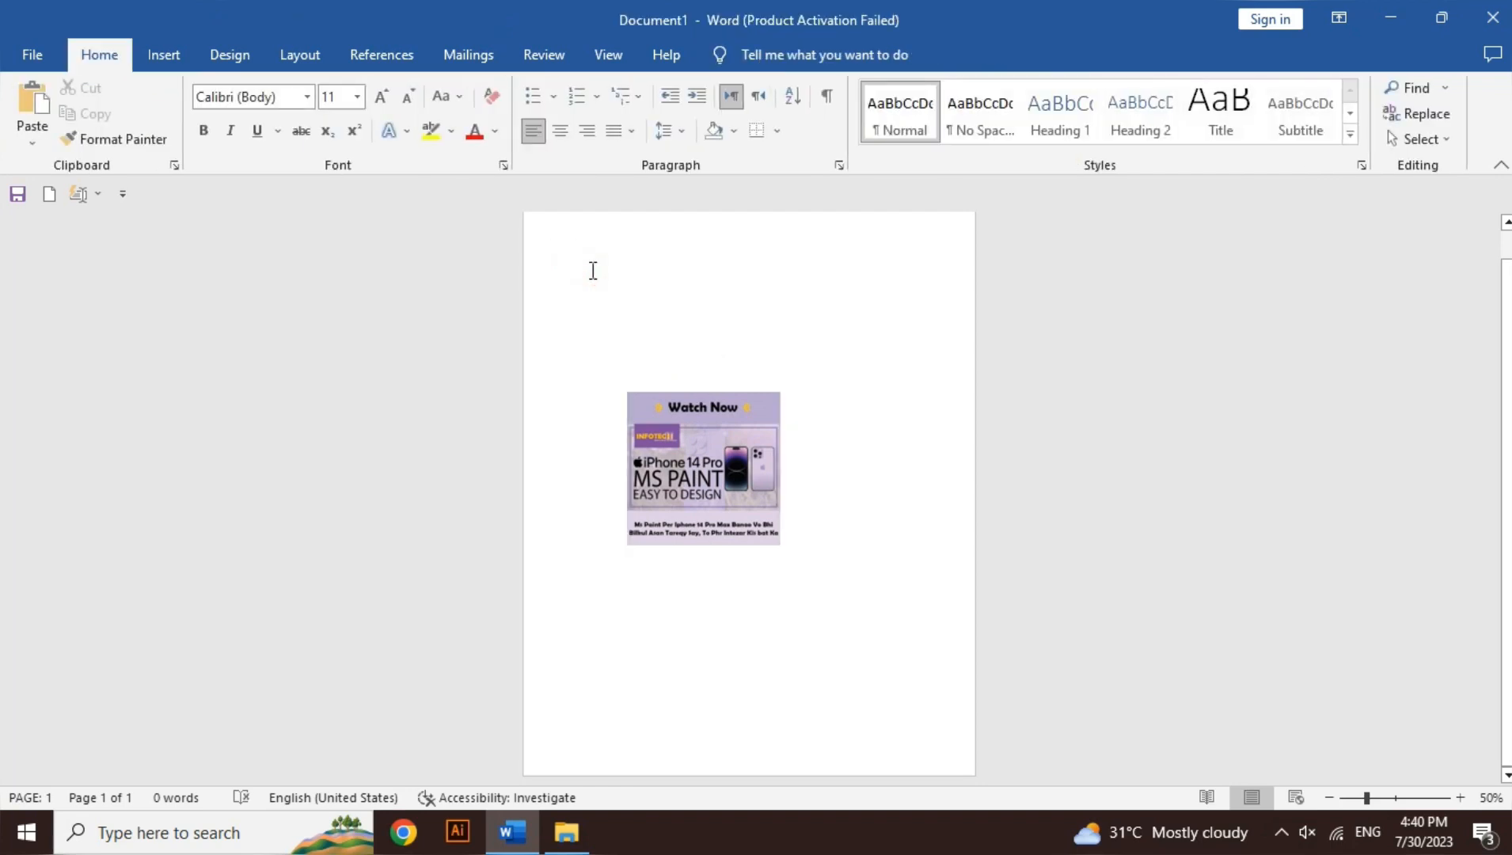
type("=rand()")
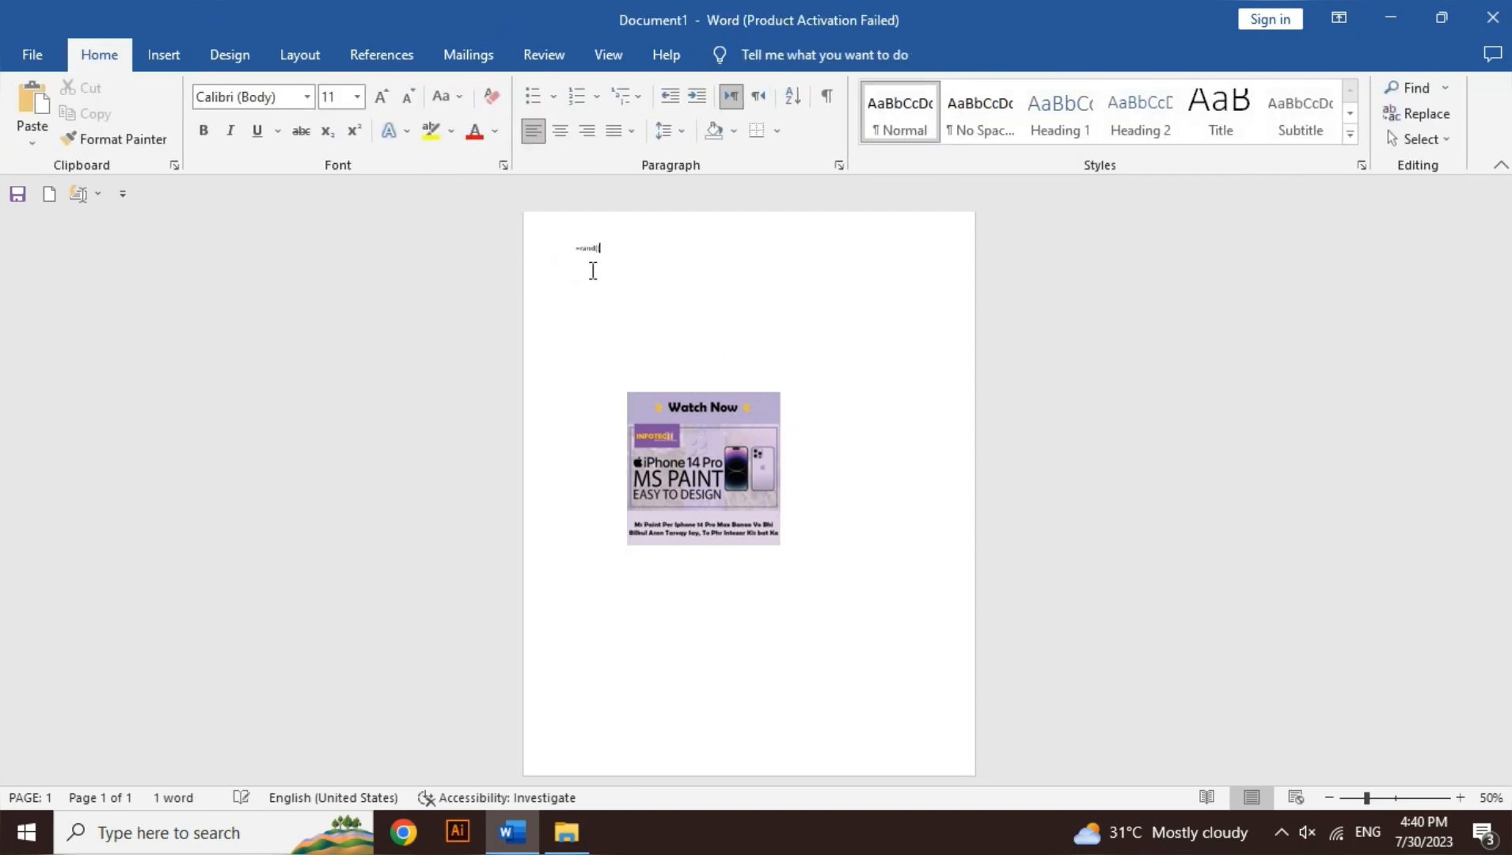
key("Return")
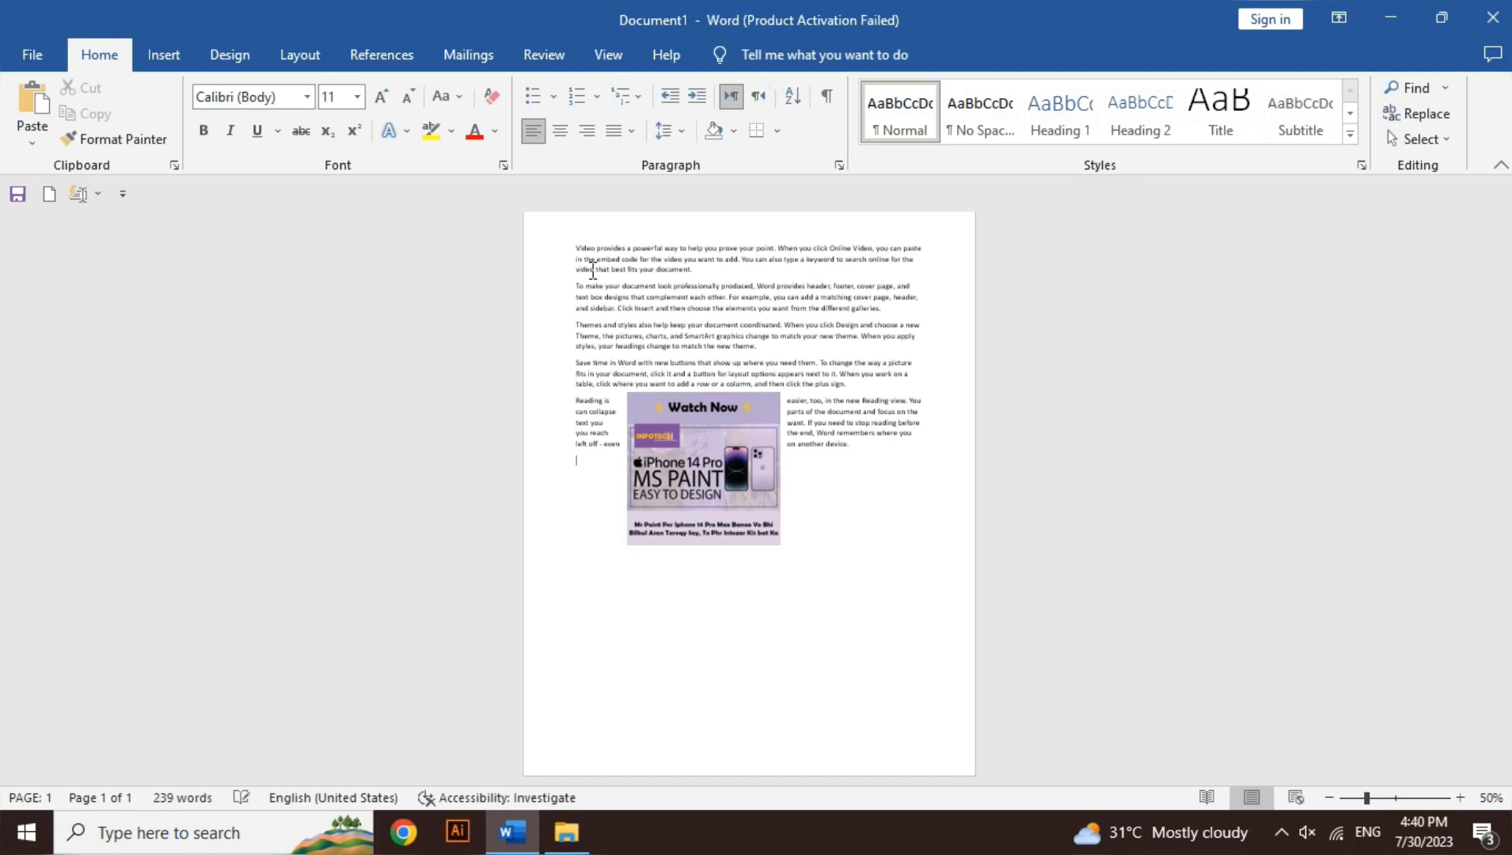
Step: Move the poster picture out of the sample text to the empty area below the paragraphs
key("ctrl+a")
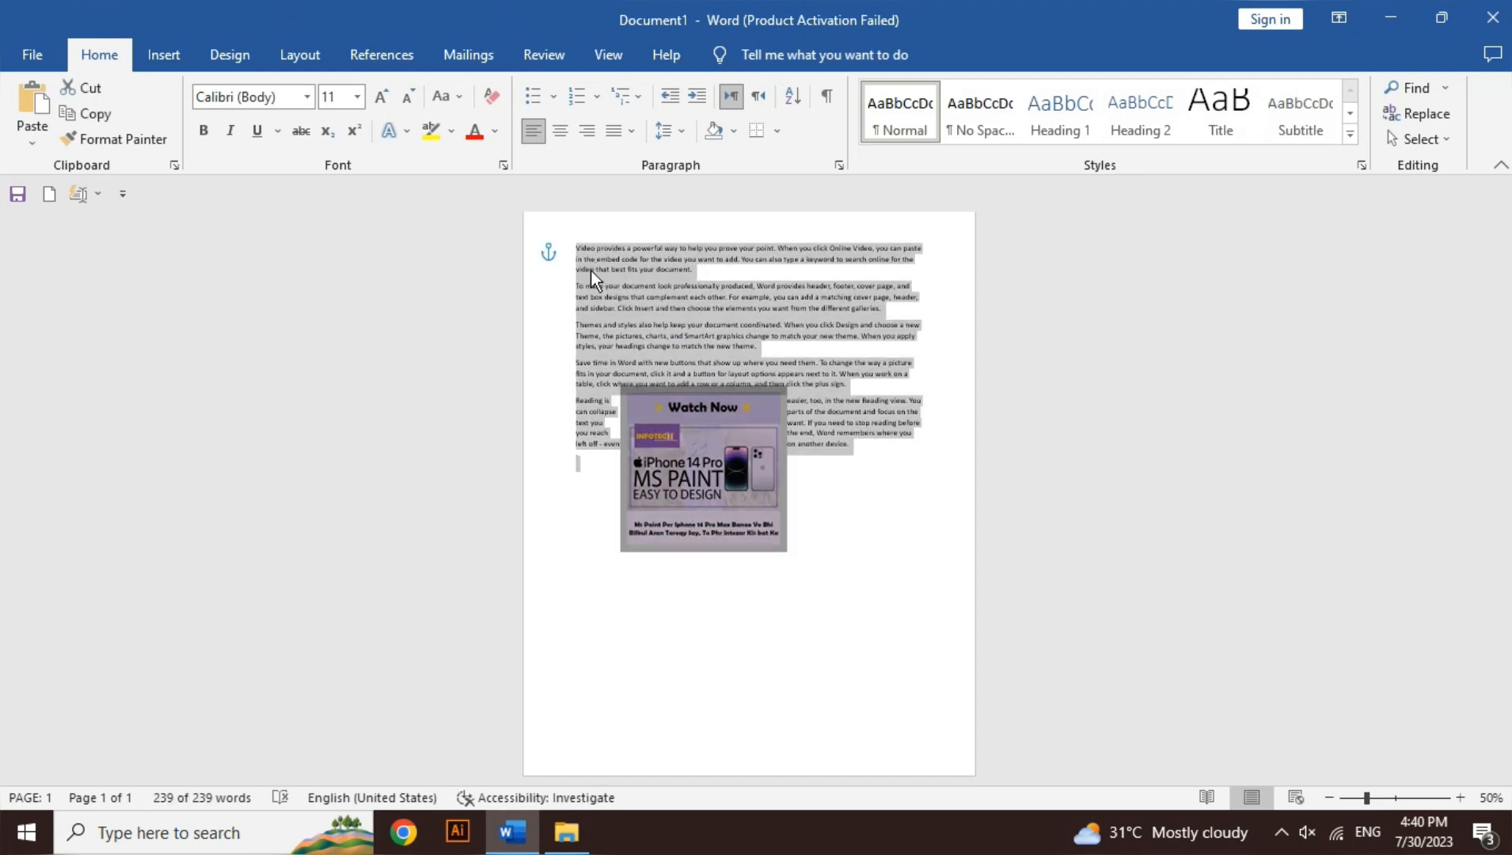
left_click(673, 437)
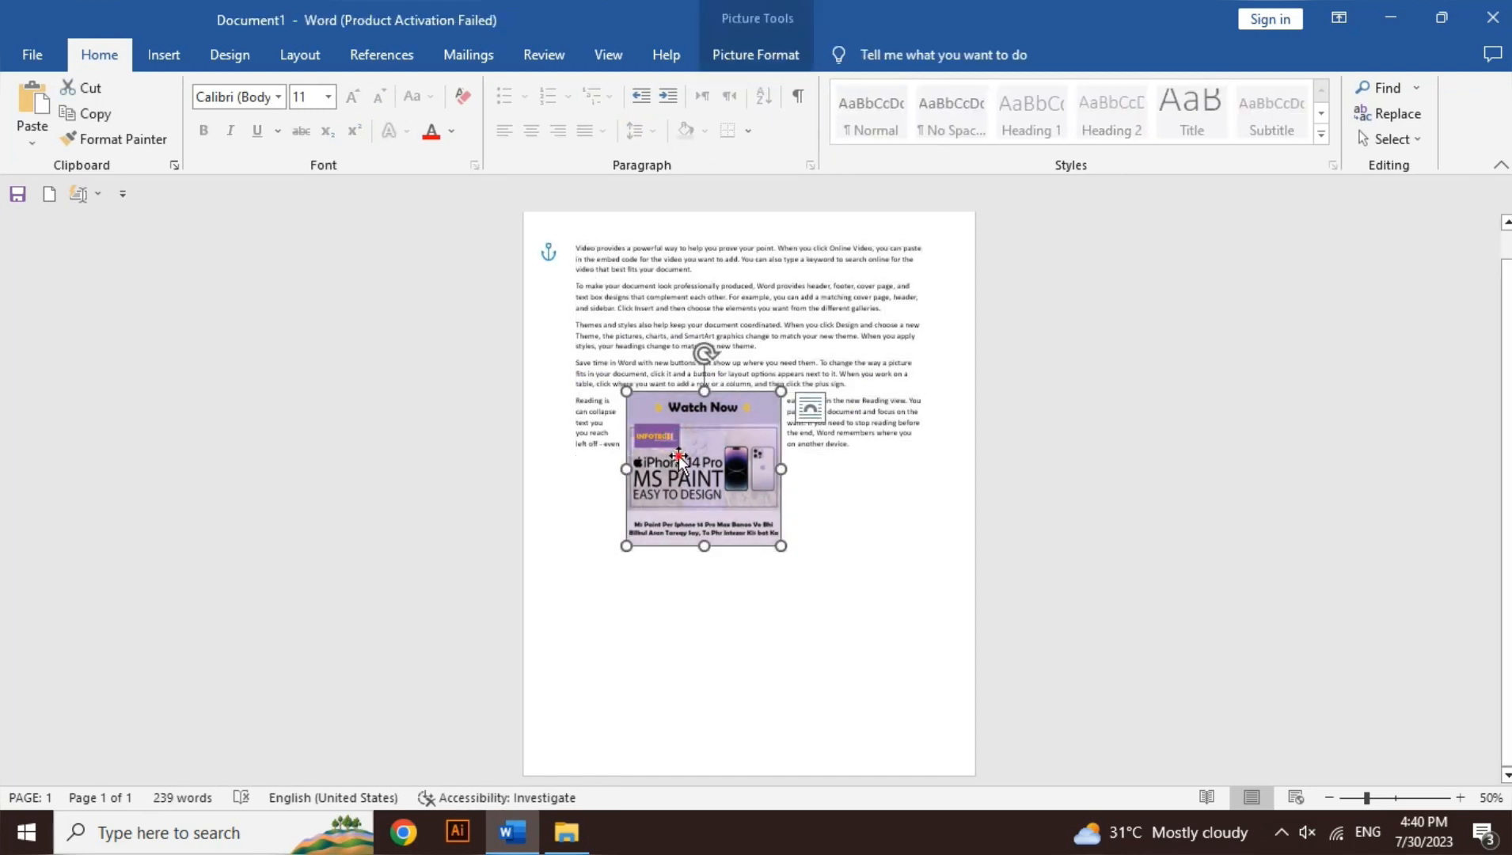
left_click_drag(679, 459, 773, 581)
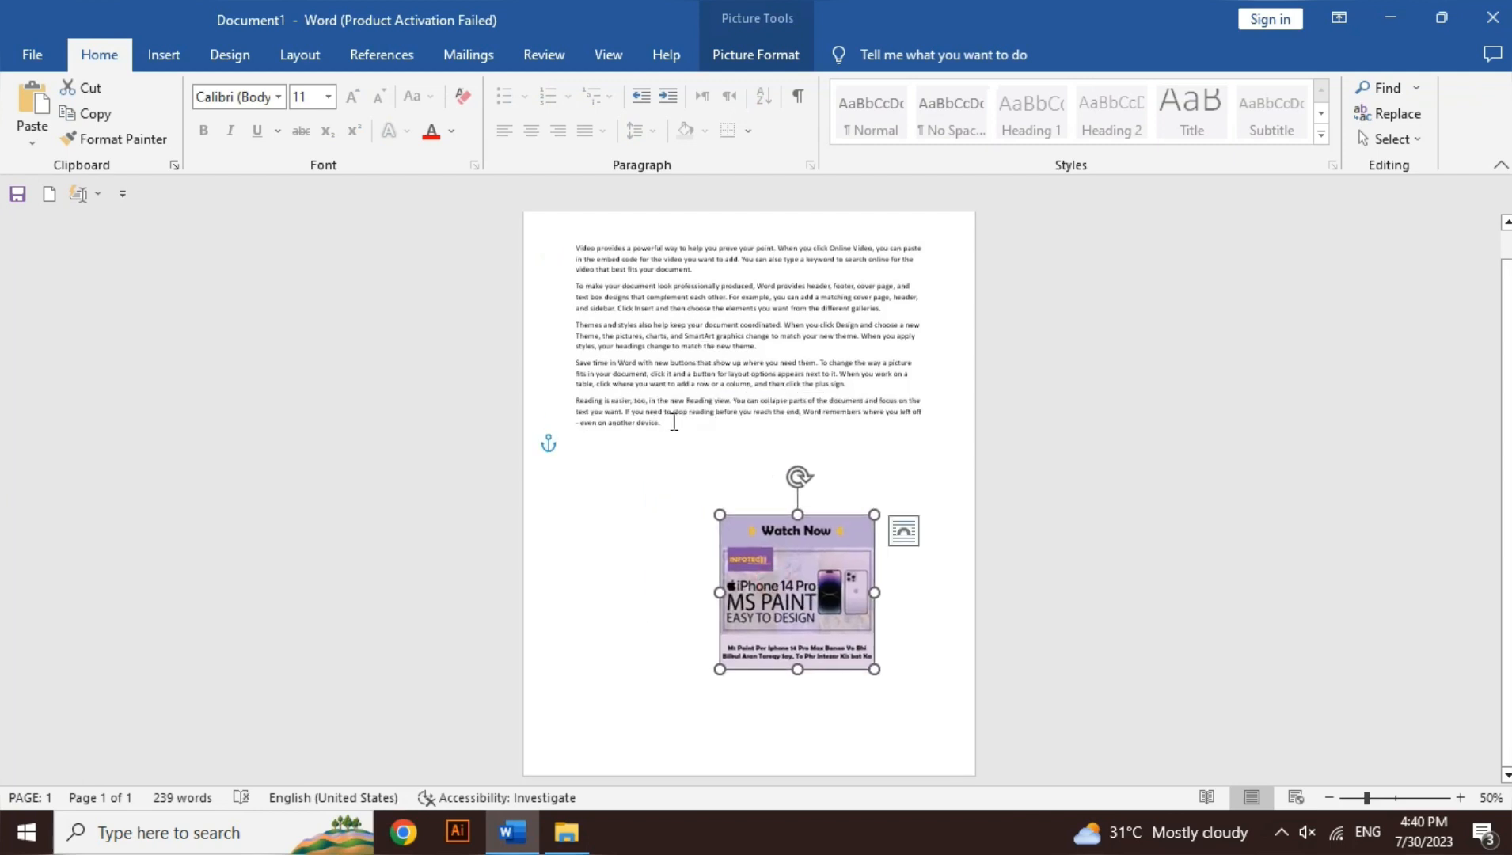
Step: Copy all five sample paragraphs and paste them below the originals
left_click(674, 422)
key("ctrl+shift+Up")
key("ctrl+shift+Up")
key("ctrl+shift+Up")
key("ctrl+shift+Up")
key("ctrl+shift+Up")
key("ctrl+c")
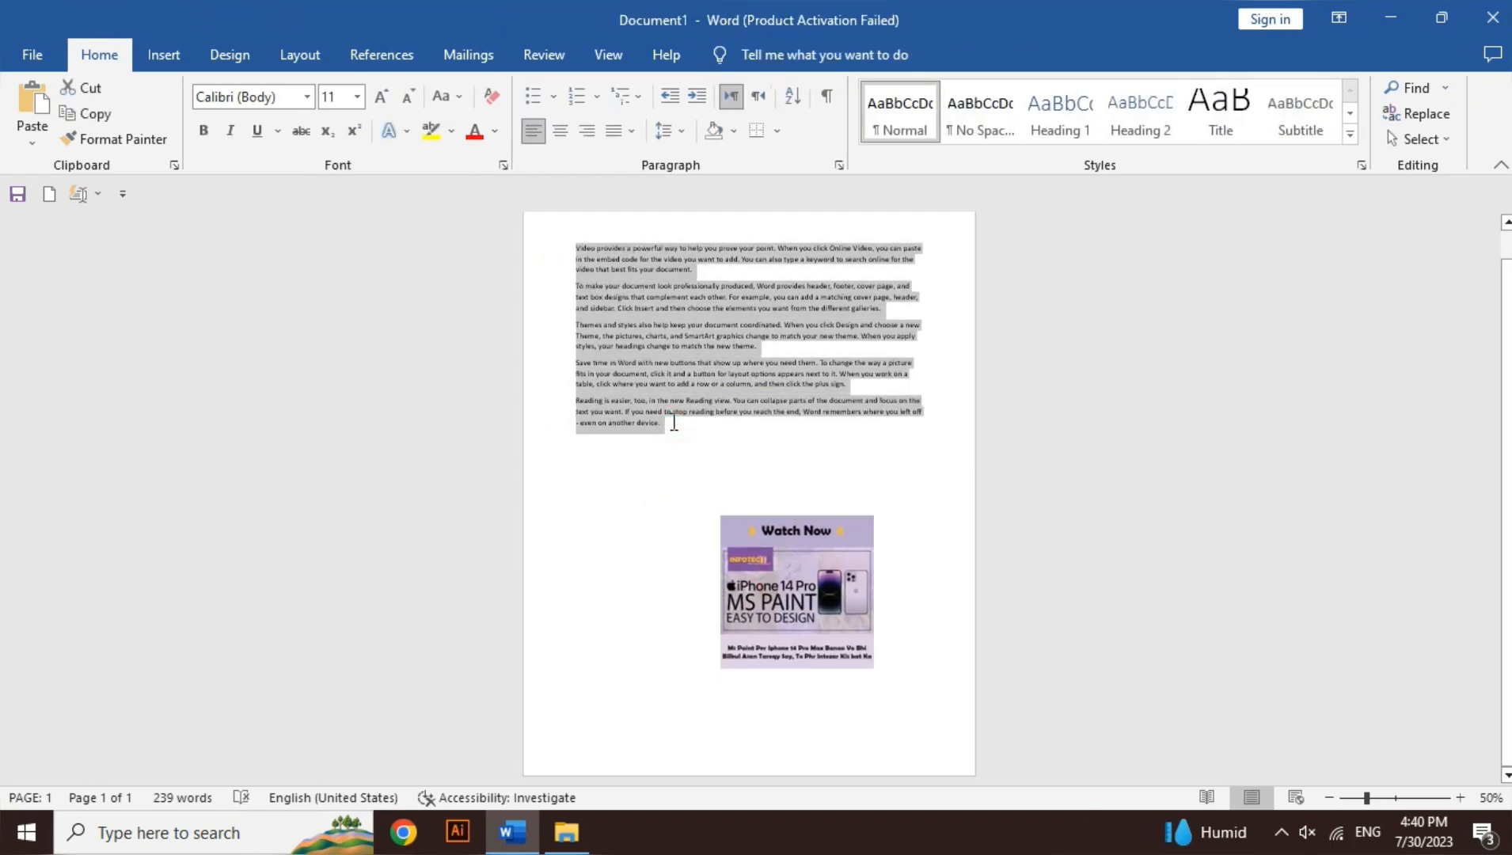
key("Down")
key("ctrl+v")
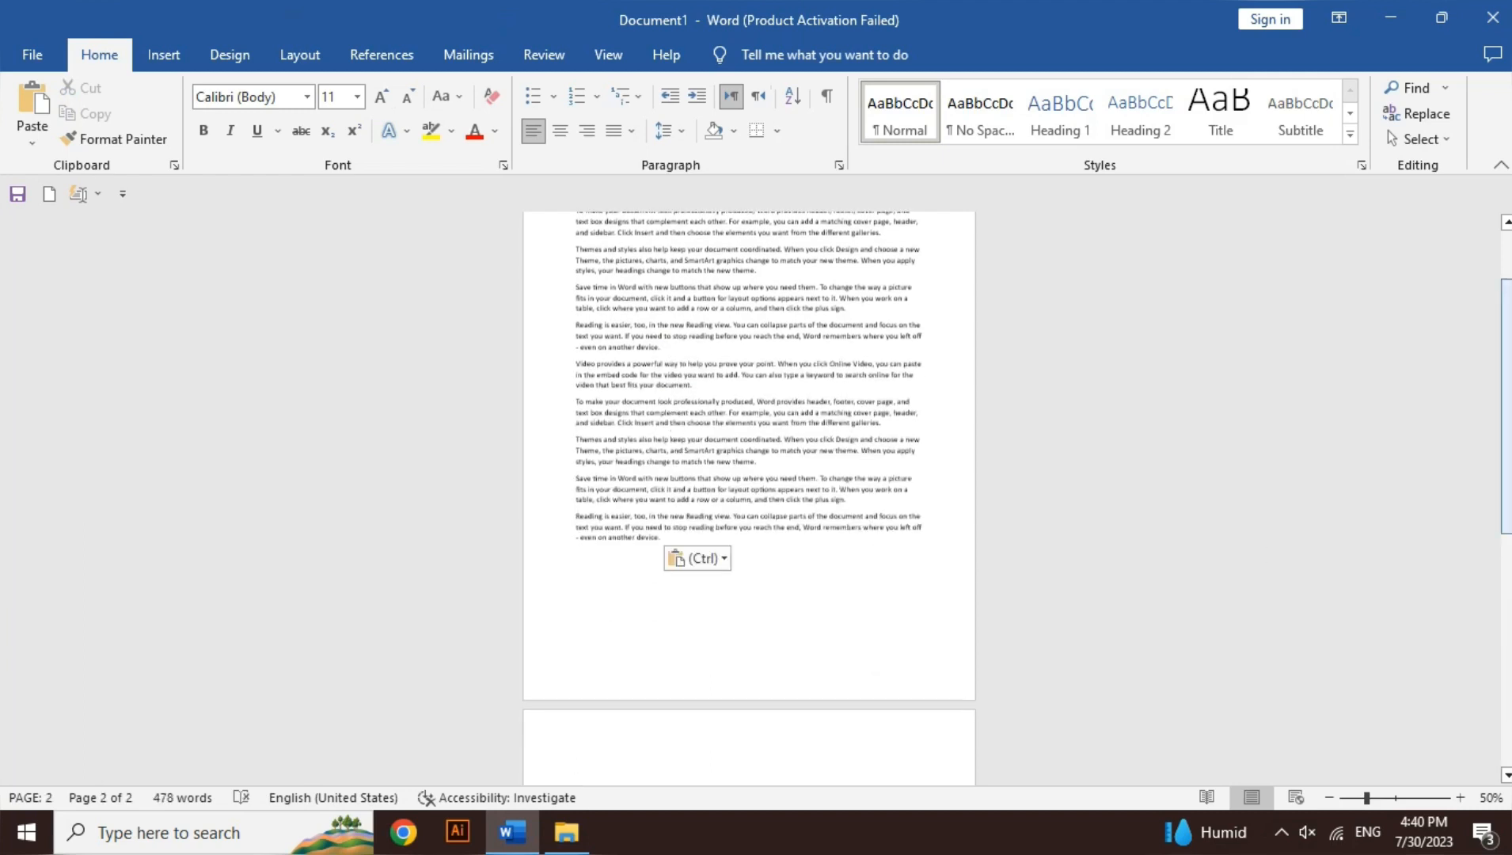
Step: Move the poster picture up among the paragraphs on the first page and set its text wrapping to In Line with Text
left_click_drag(1506, 443, 1506, 596)
left_click_drag(837, 606, 813, 412)
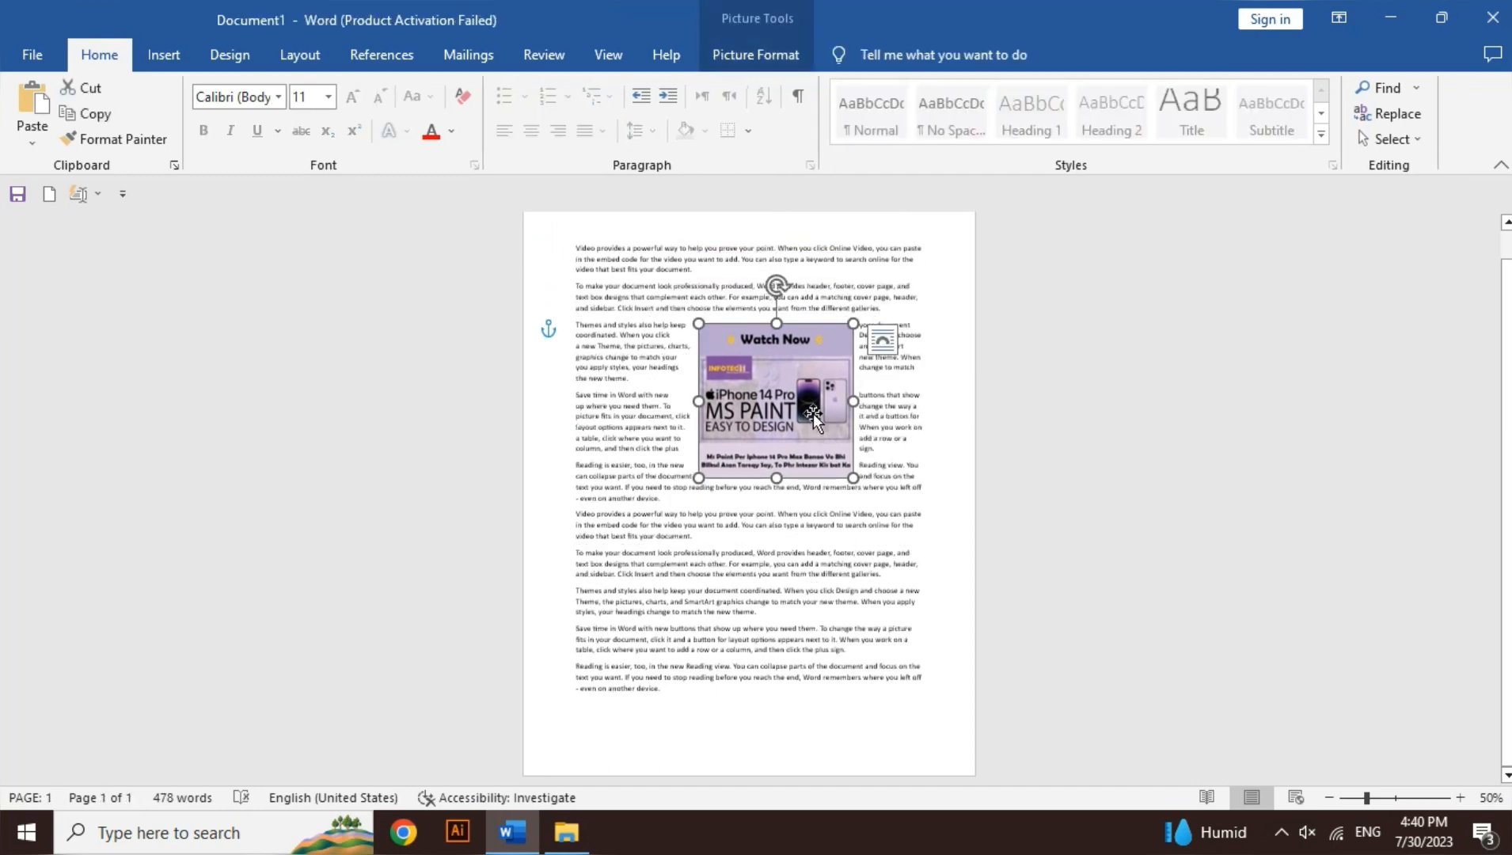
left_click(772, 54)
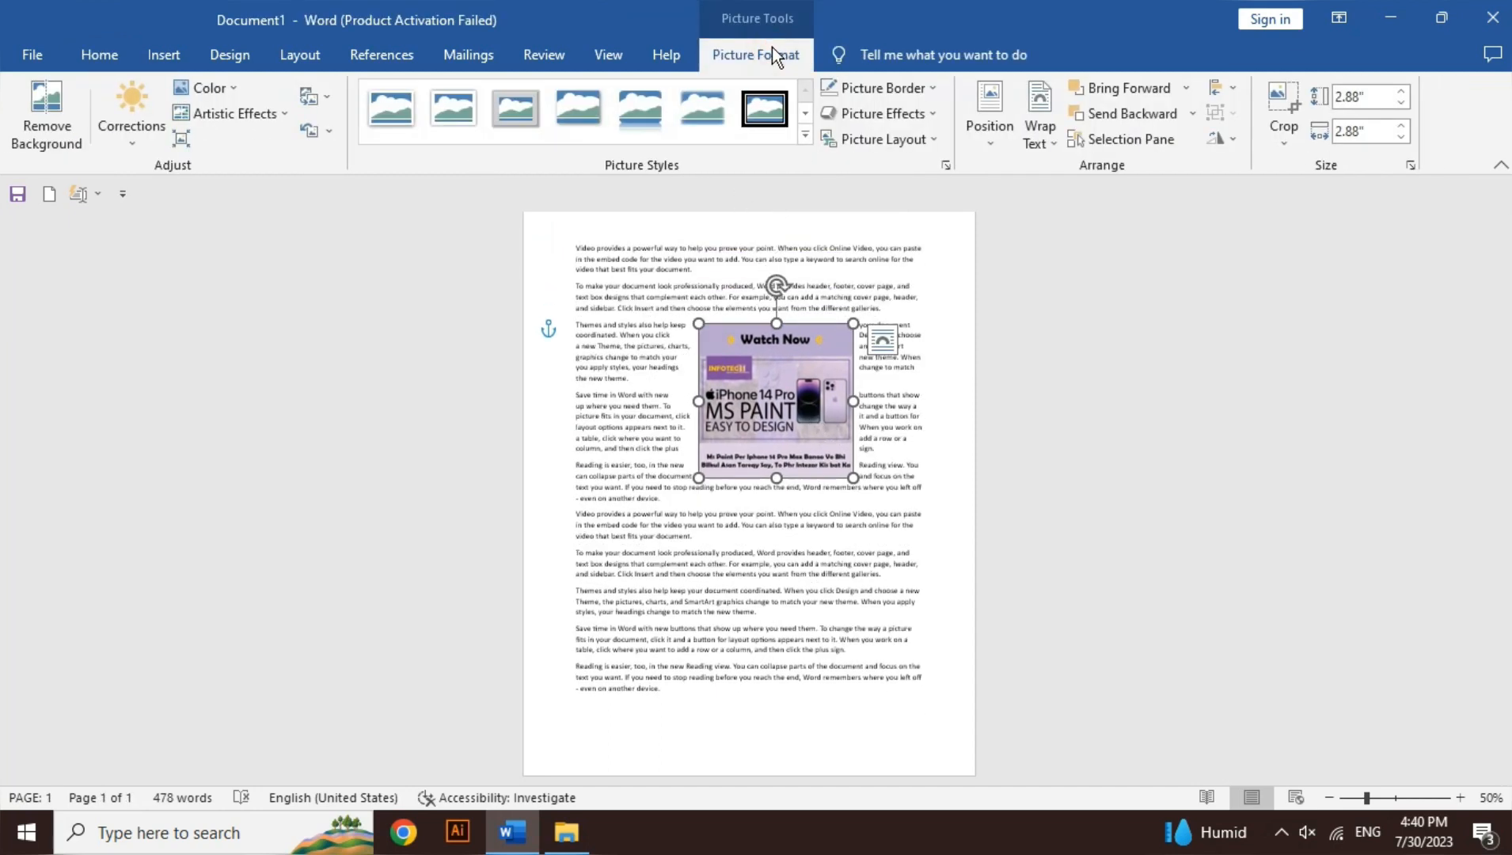
left_click(1037, 136)
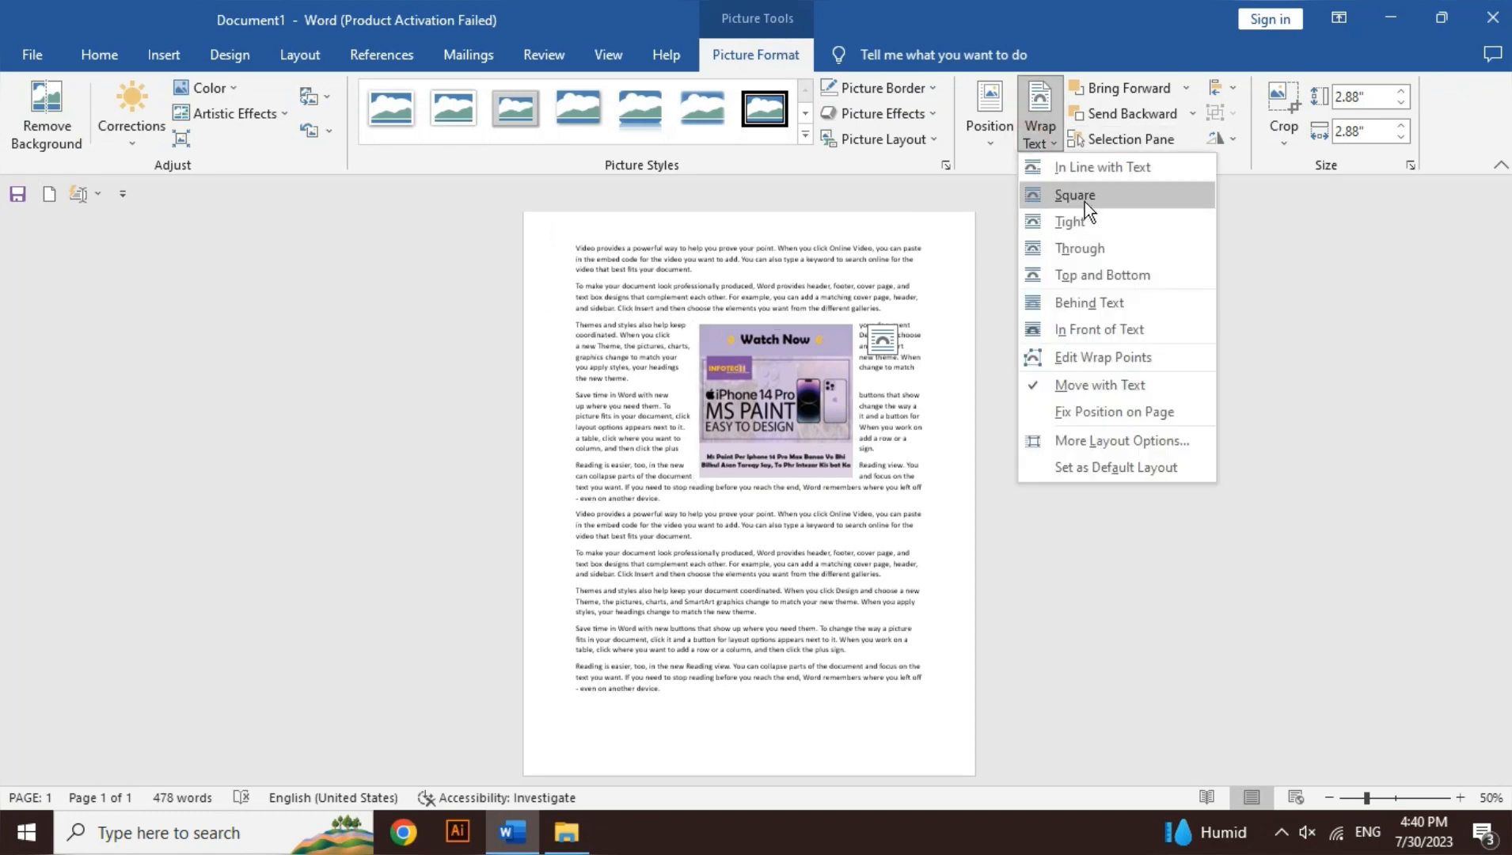
left_click(1084, 173)
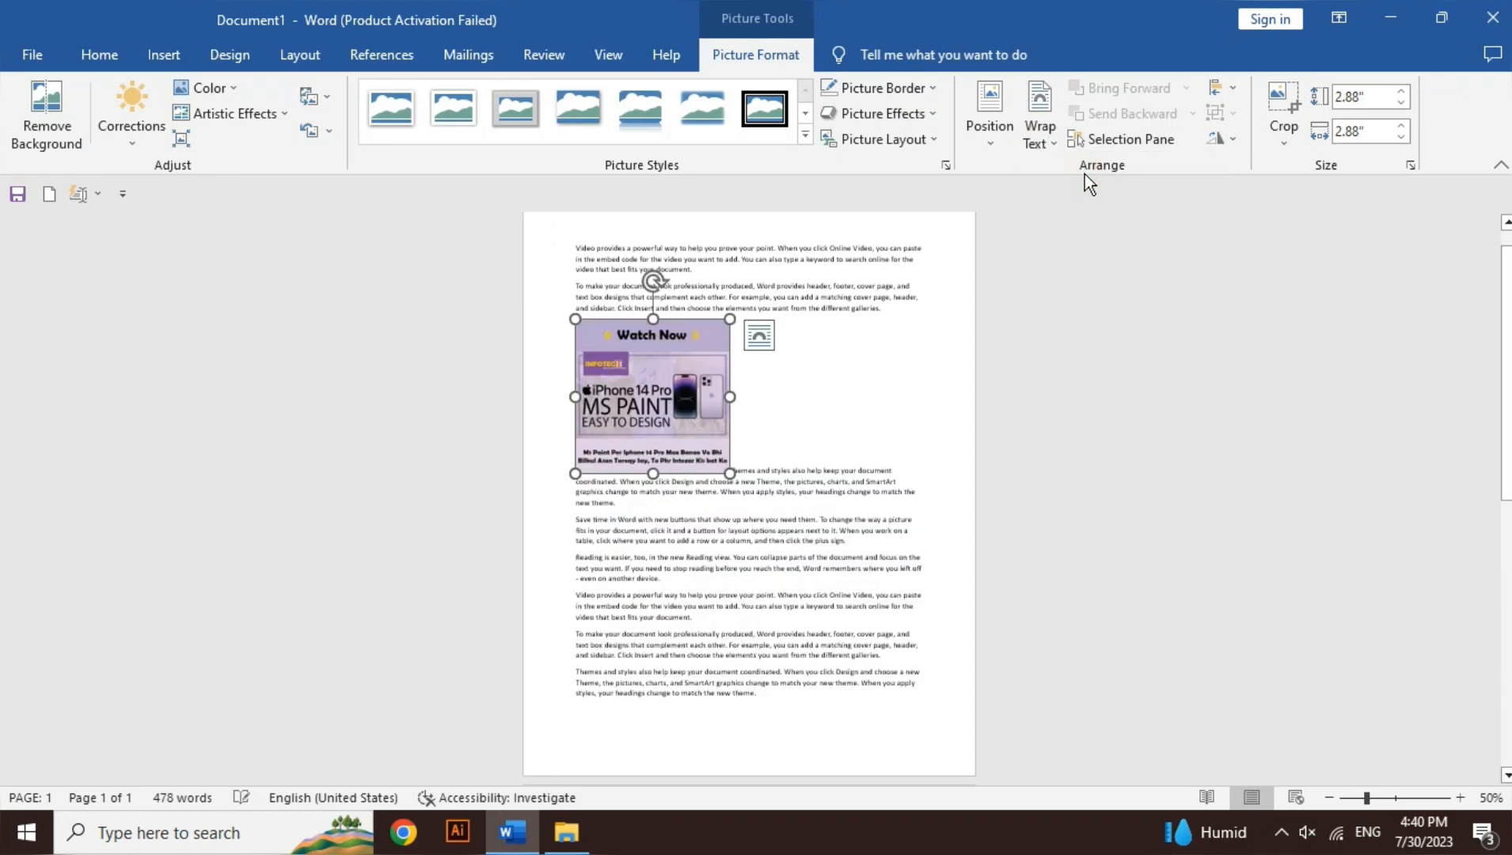
Step: Try to move the in-line poster picture slightly up and to the right within the text
left_click(1036, 131)
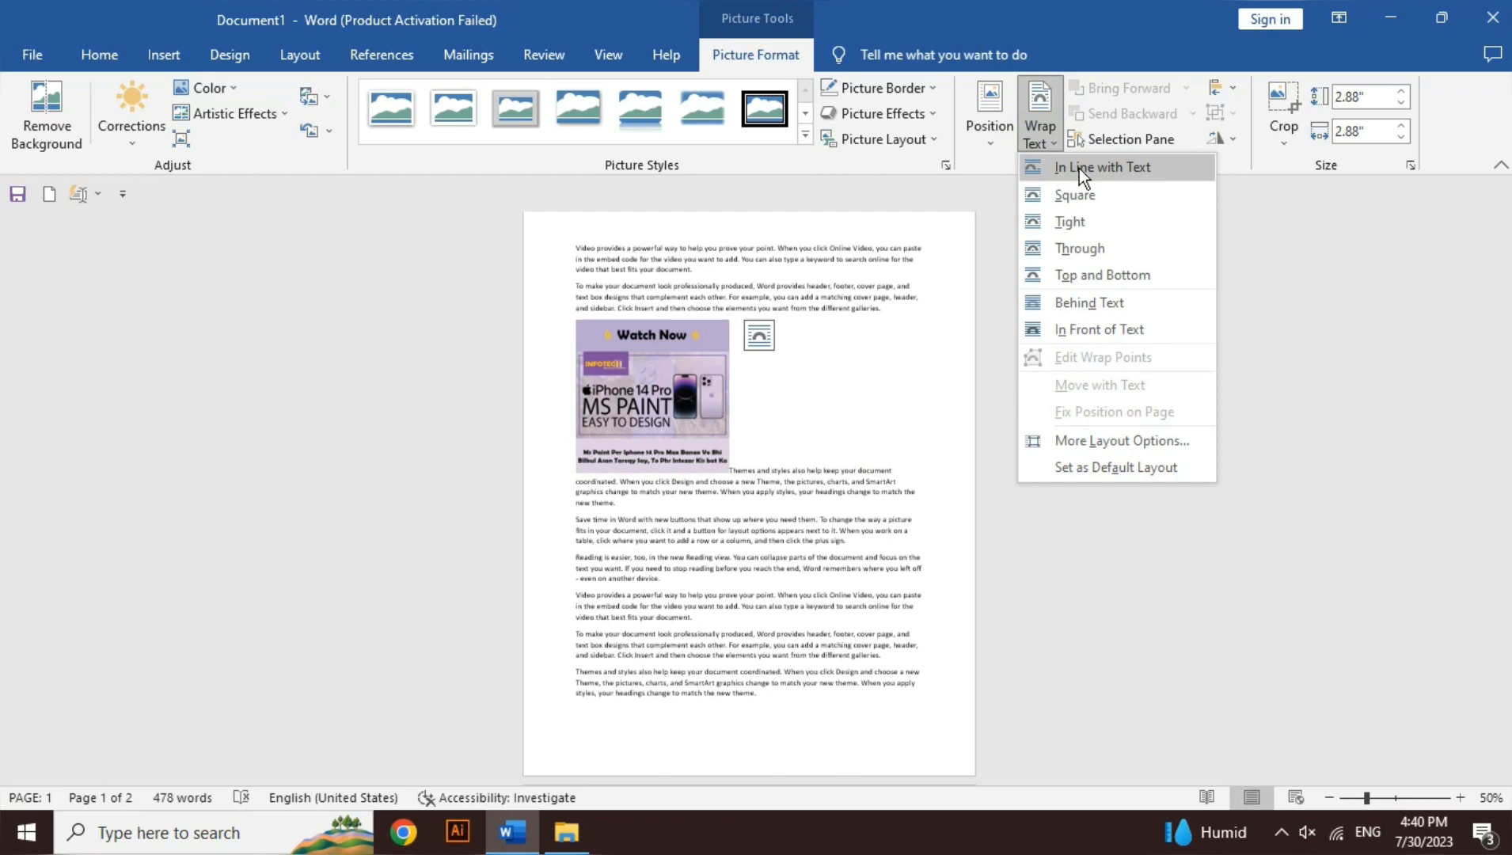
left_click(813, 362)
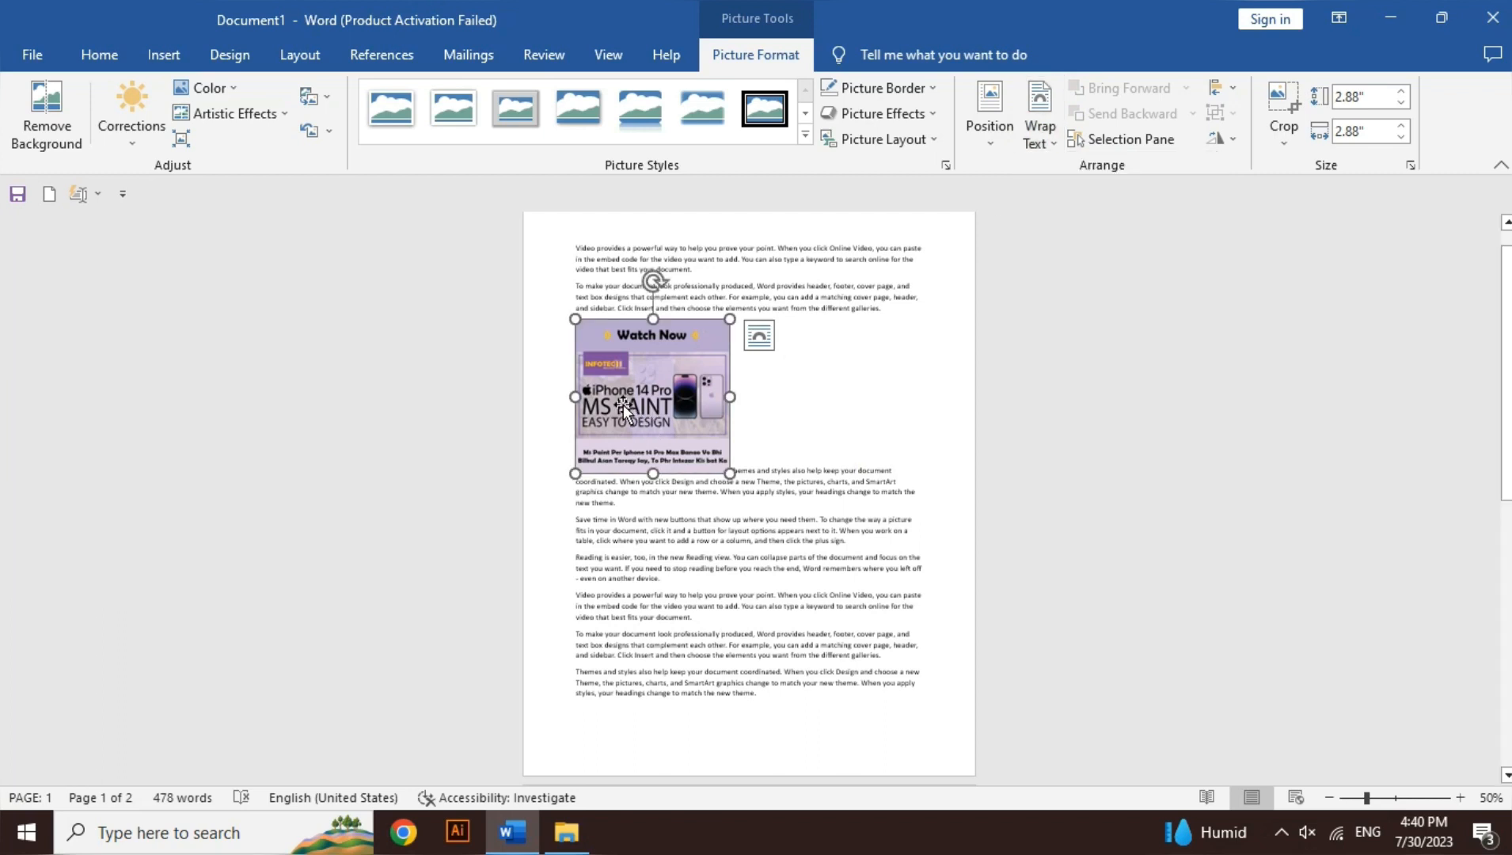
left_click_drag(647, 383, 669, 353)
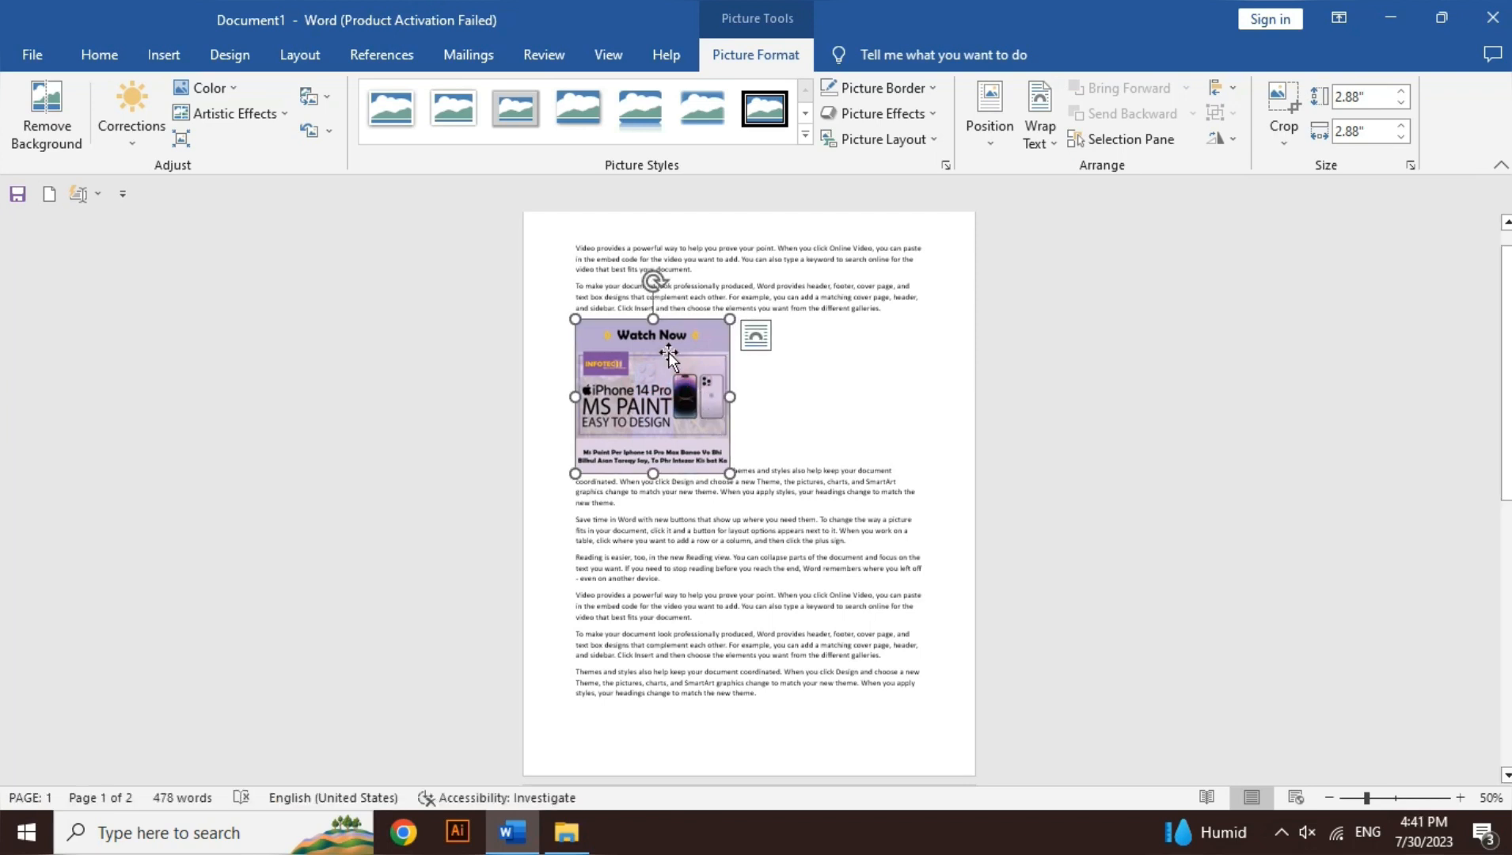
Step: Position the poster picture at the page's bottom left with text wrapping, and move it to the upper middle of the text
left_click(997, 143)
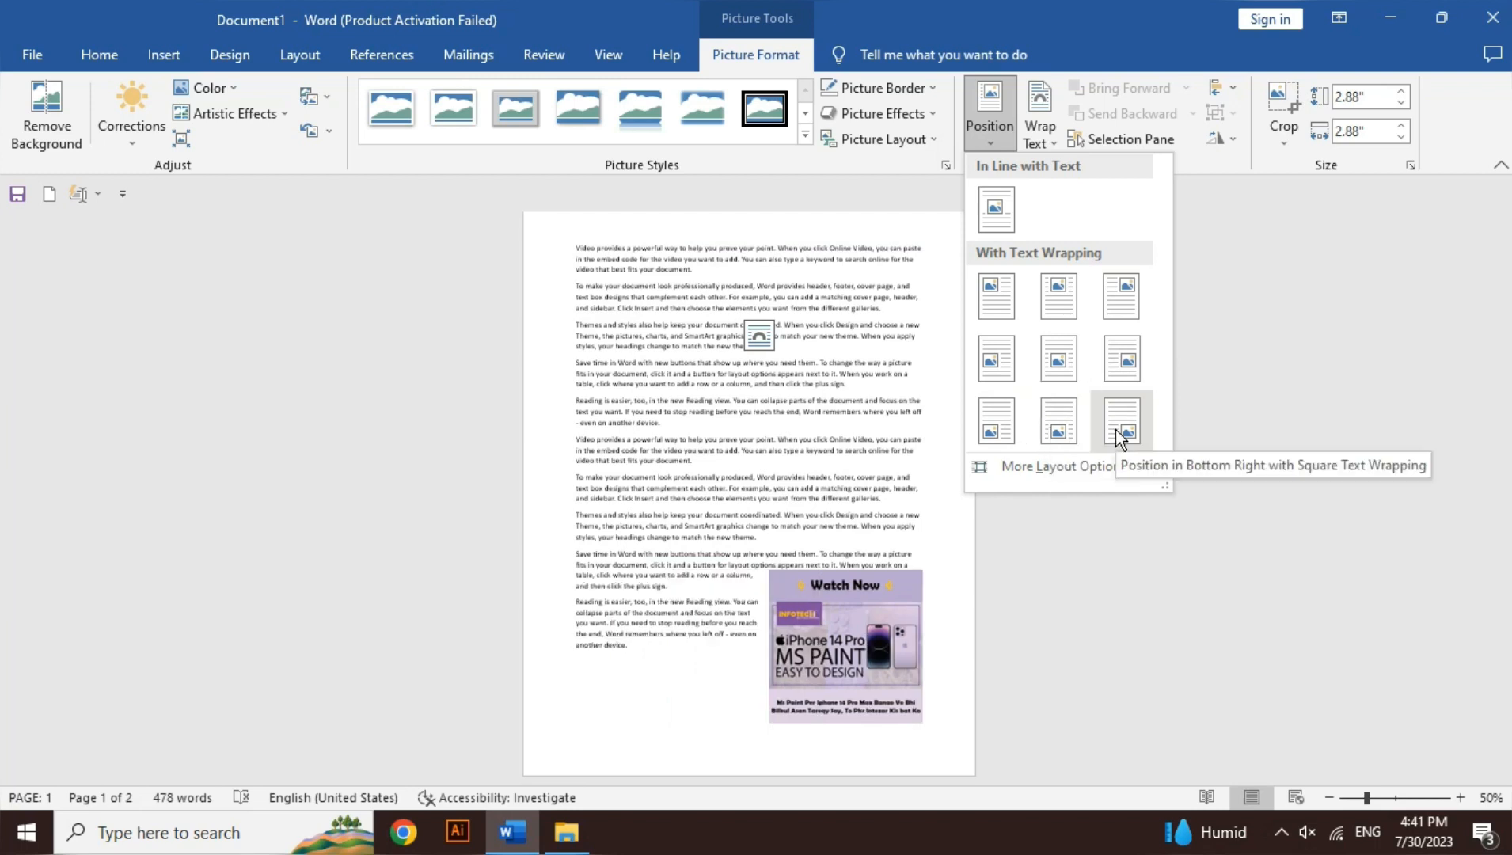
left_click(994, 427)
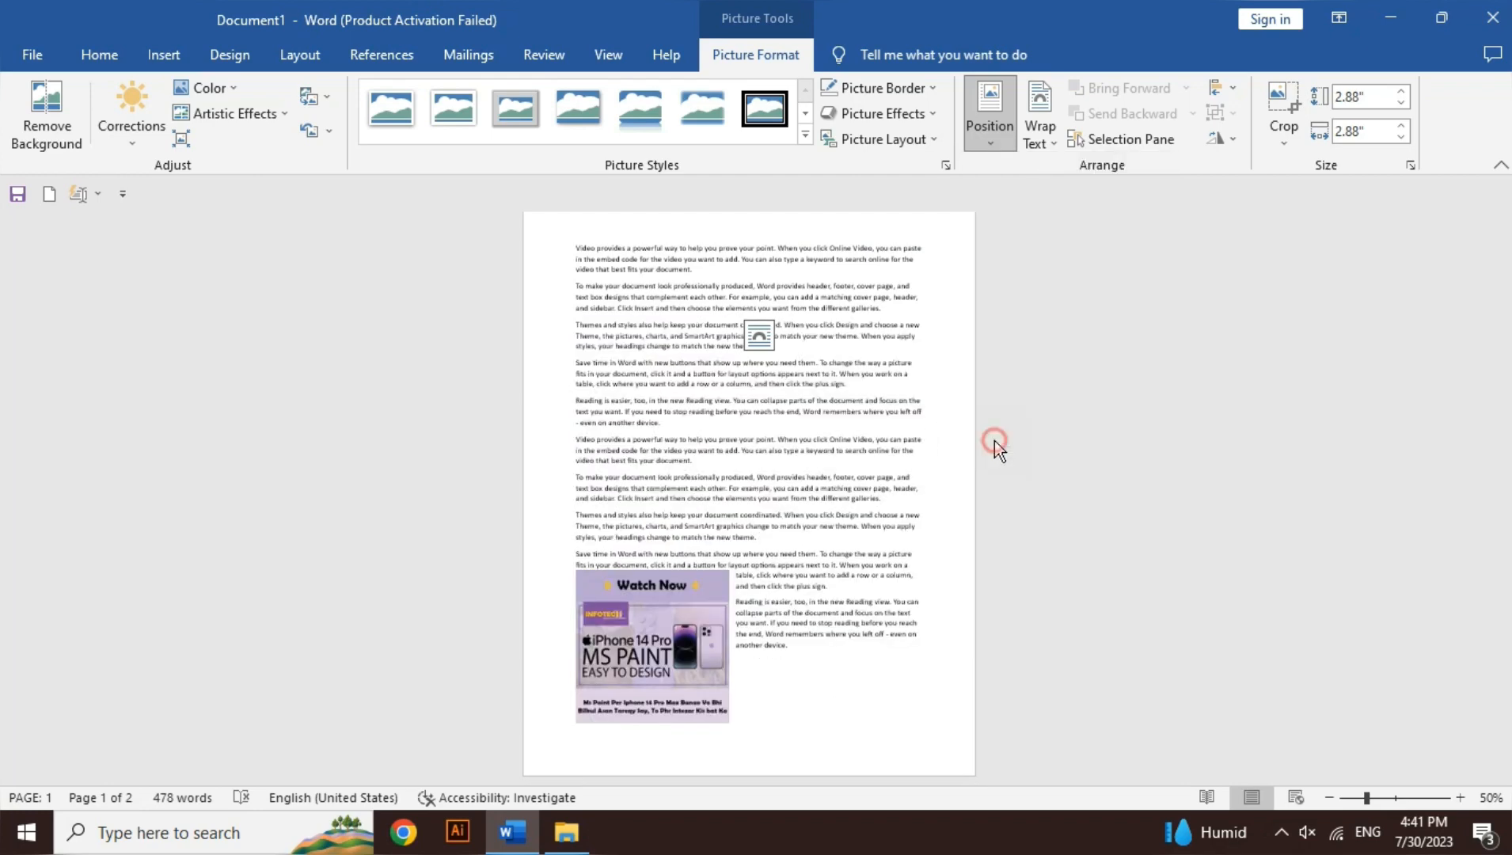
left_click_drag(642, 616, 731, 303)
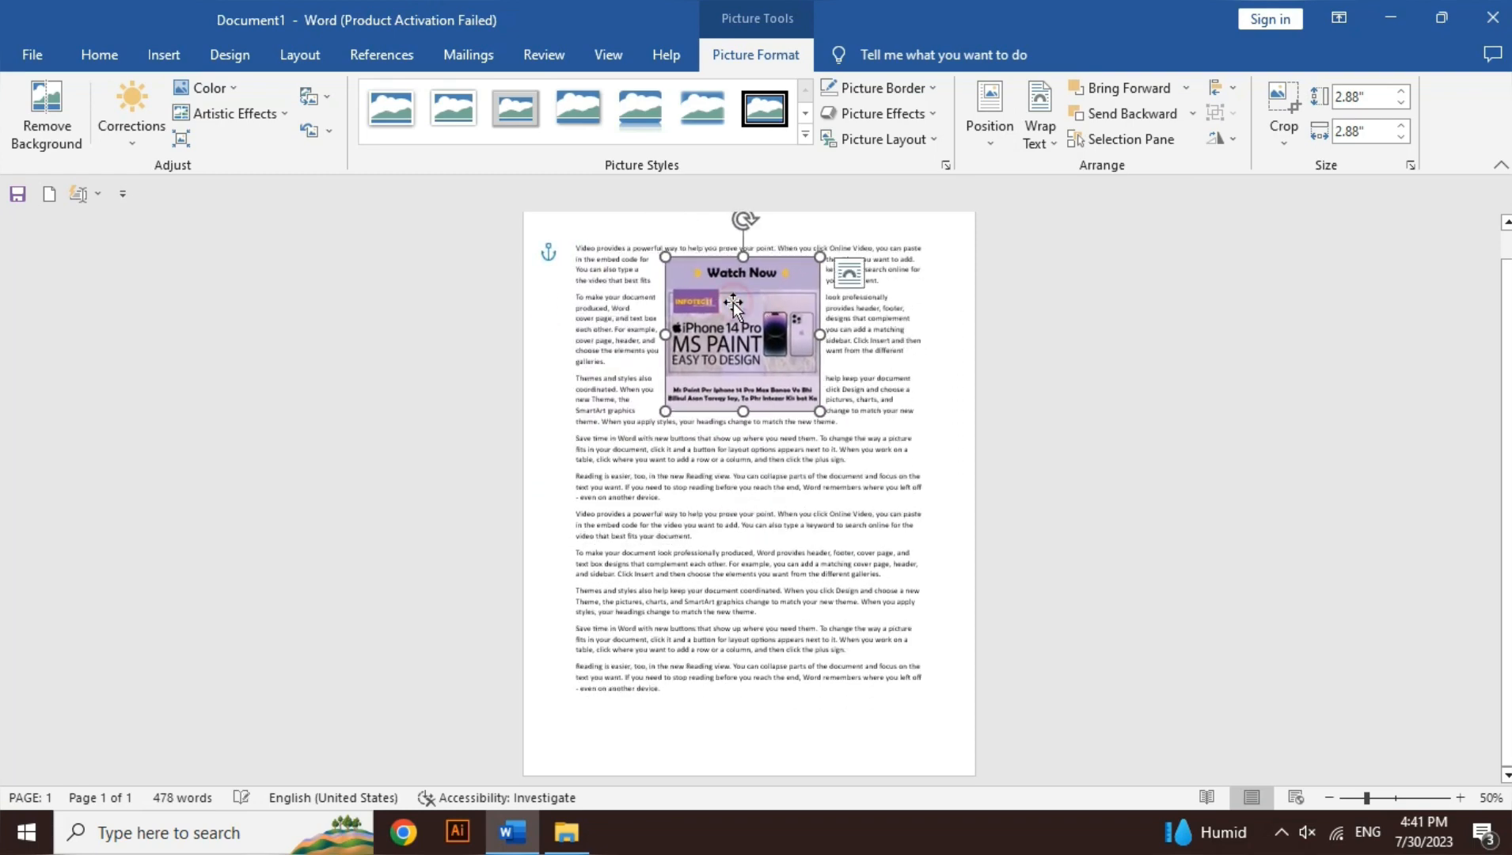
Step: Set the poster picture's text wrapping to Tight and move it to the right edge of the paragraphs
left_click(850, 273)
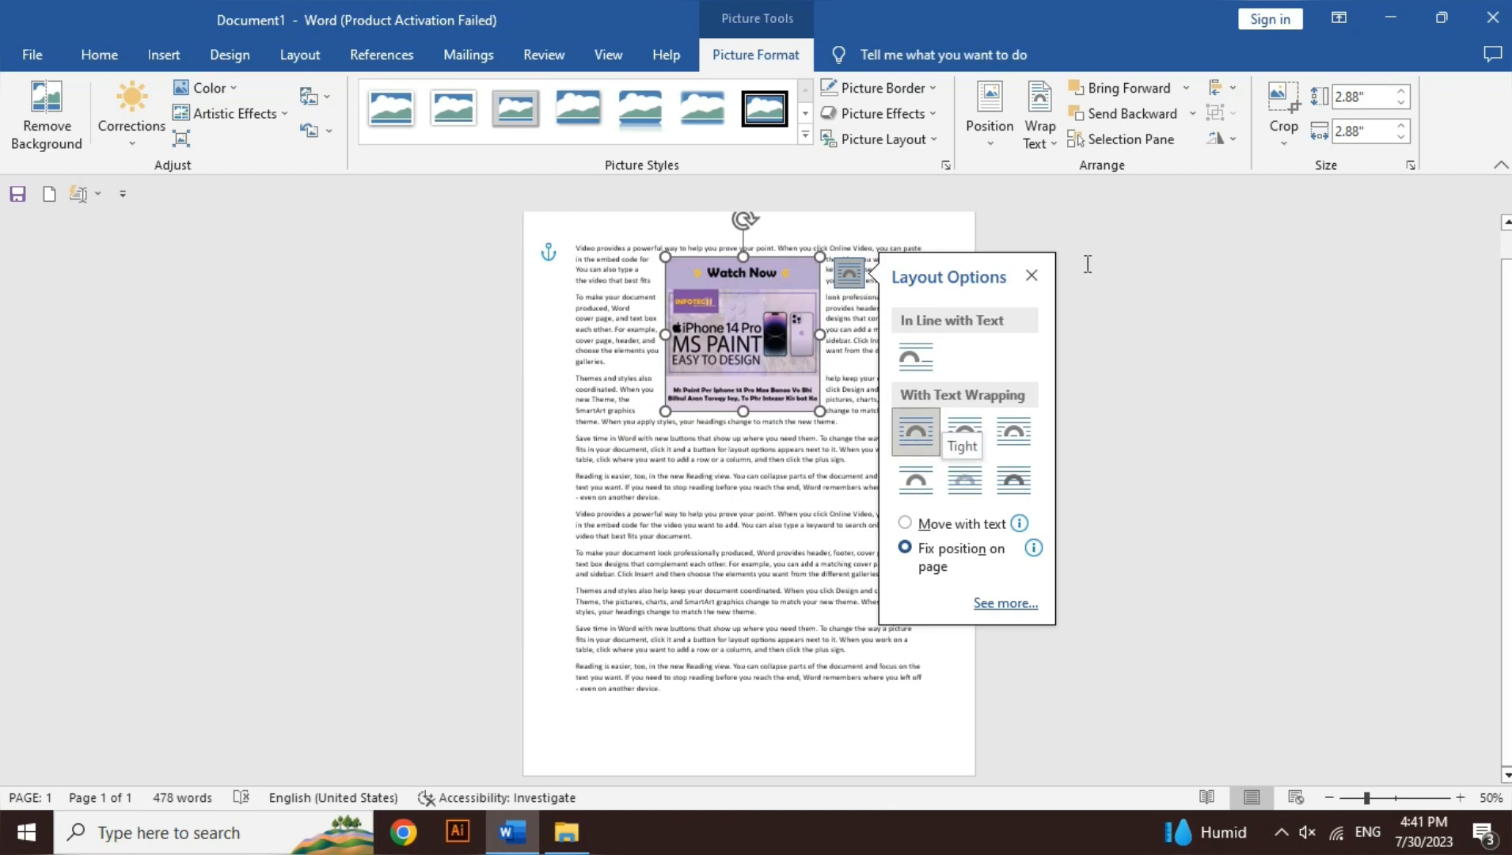
left_click(1032, 276)
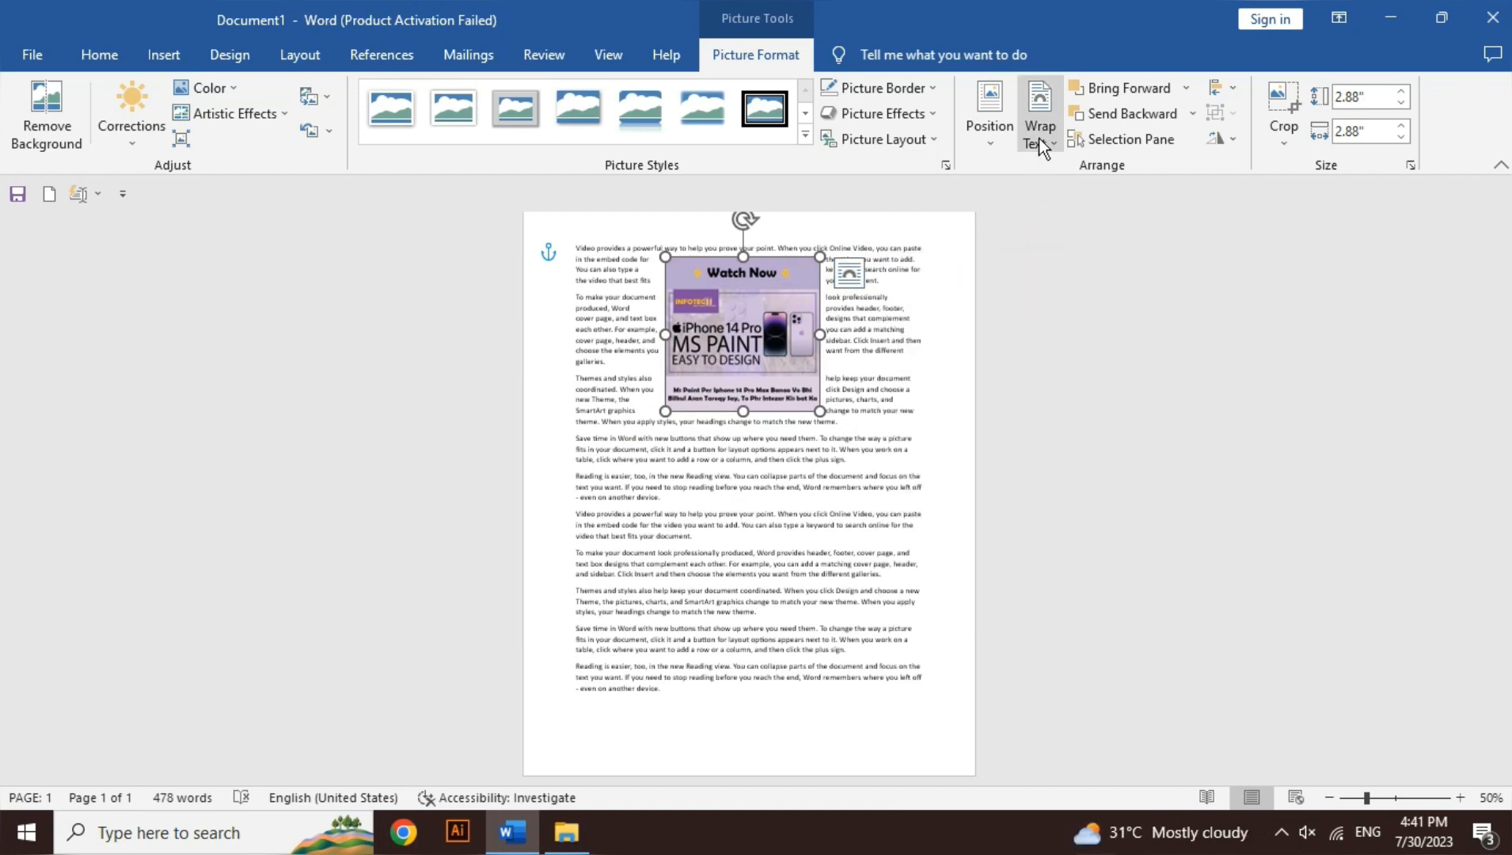
left_click(1038, 139)
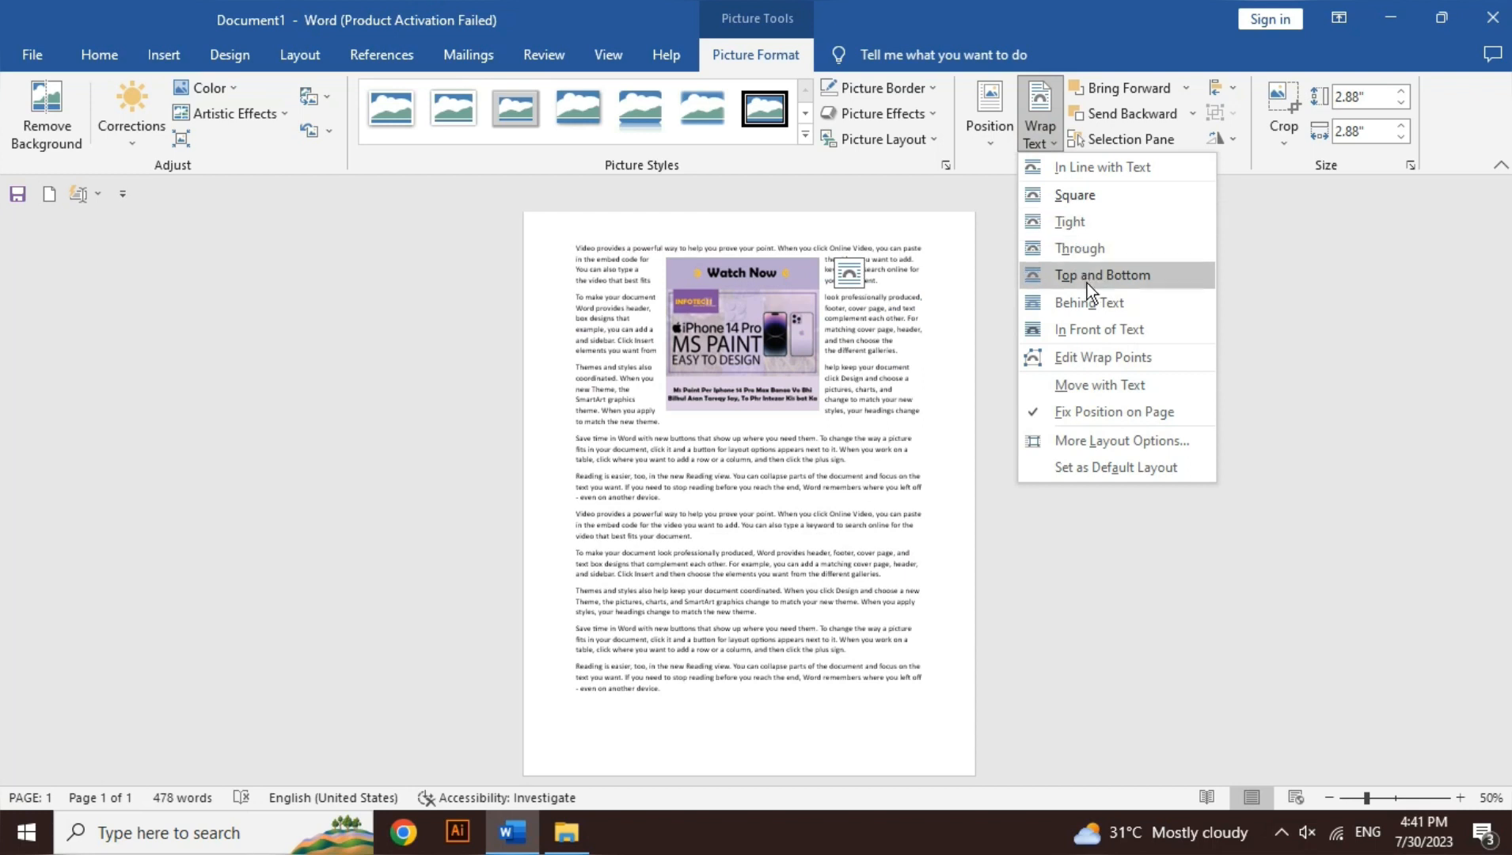
left_click(1093, 223)
left_click_drag(770, 331, 862, 333)
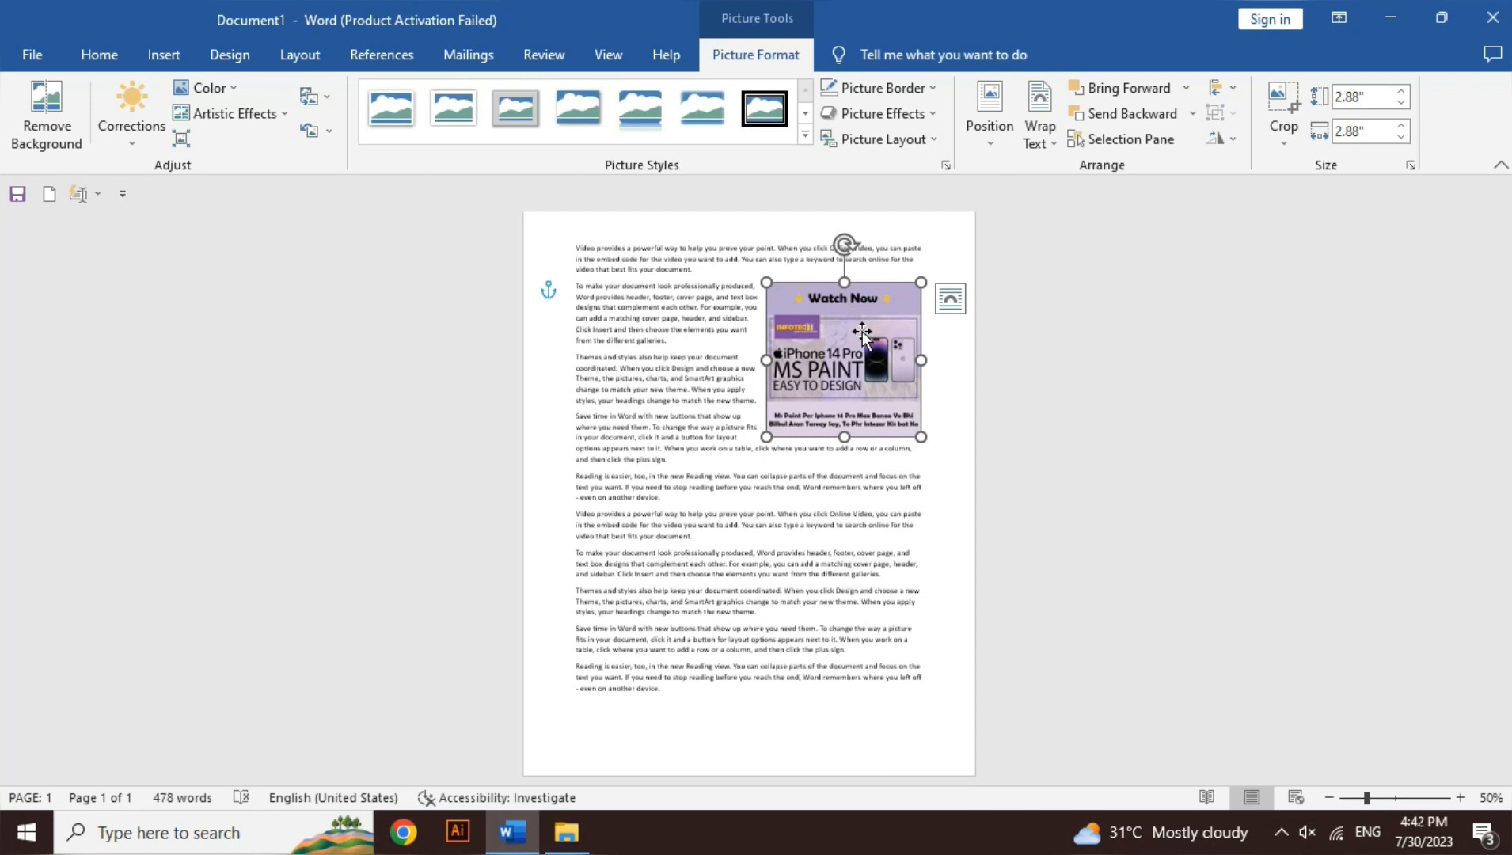
Step: Set the poster picture's text wrapping to Behind Text
left_click(1034, 137)
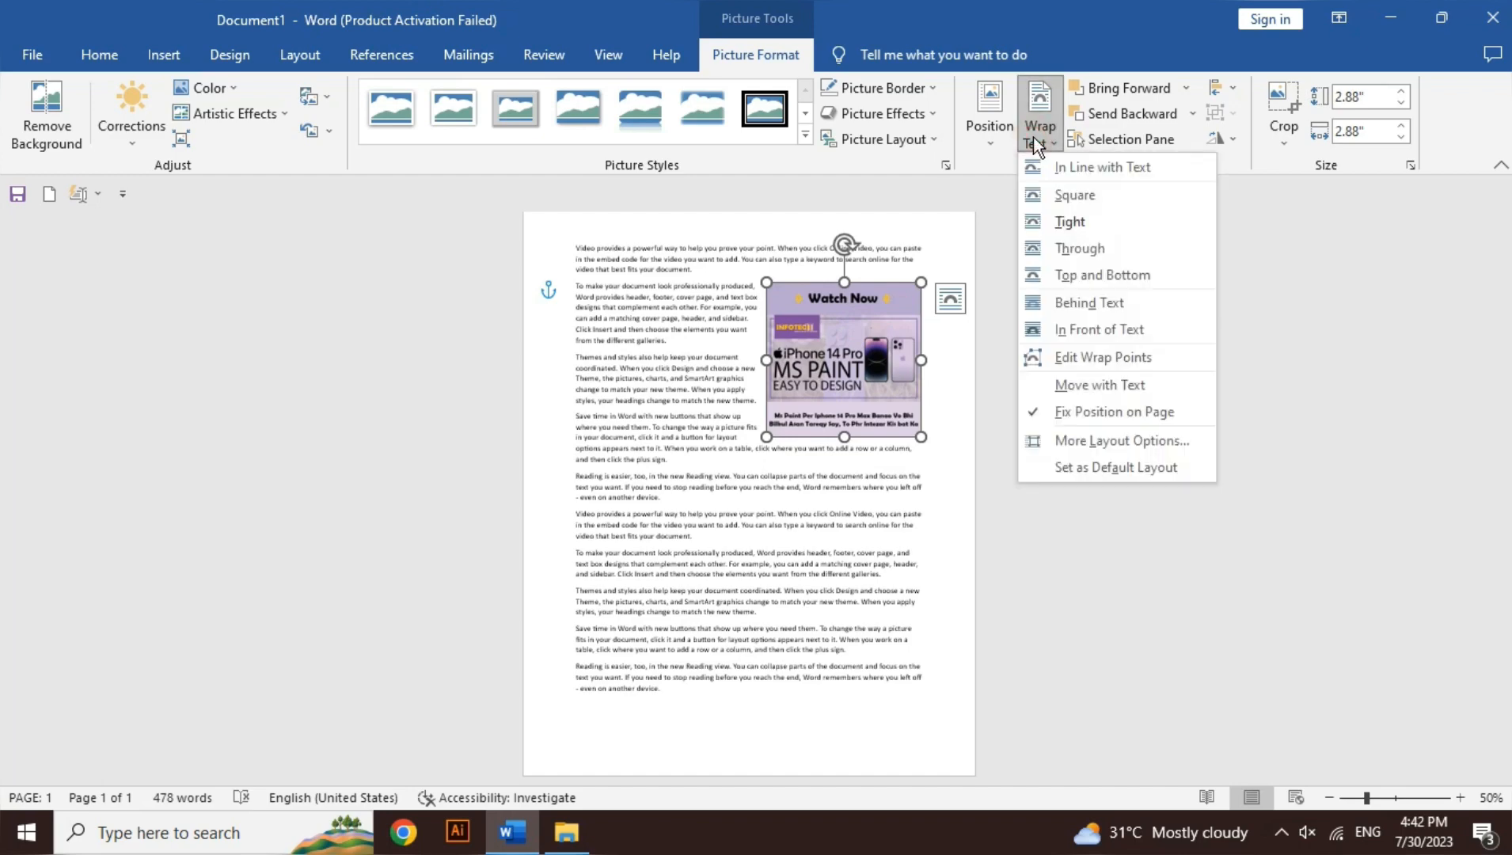
left_click(1102, 302)
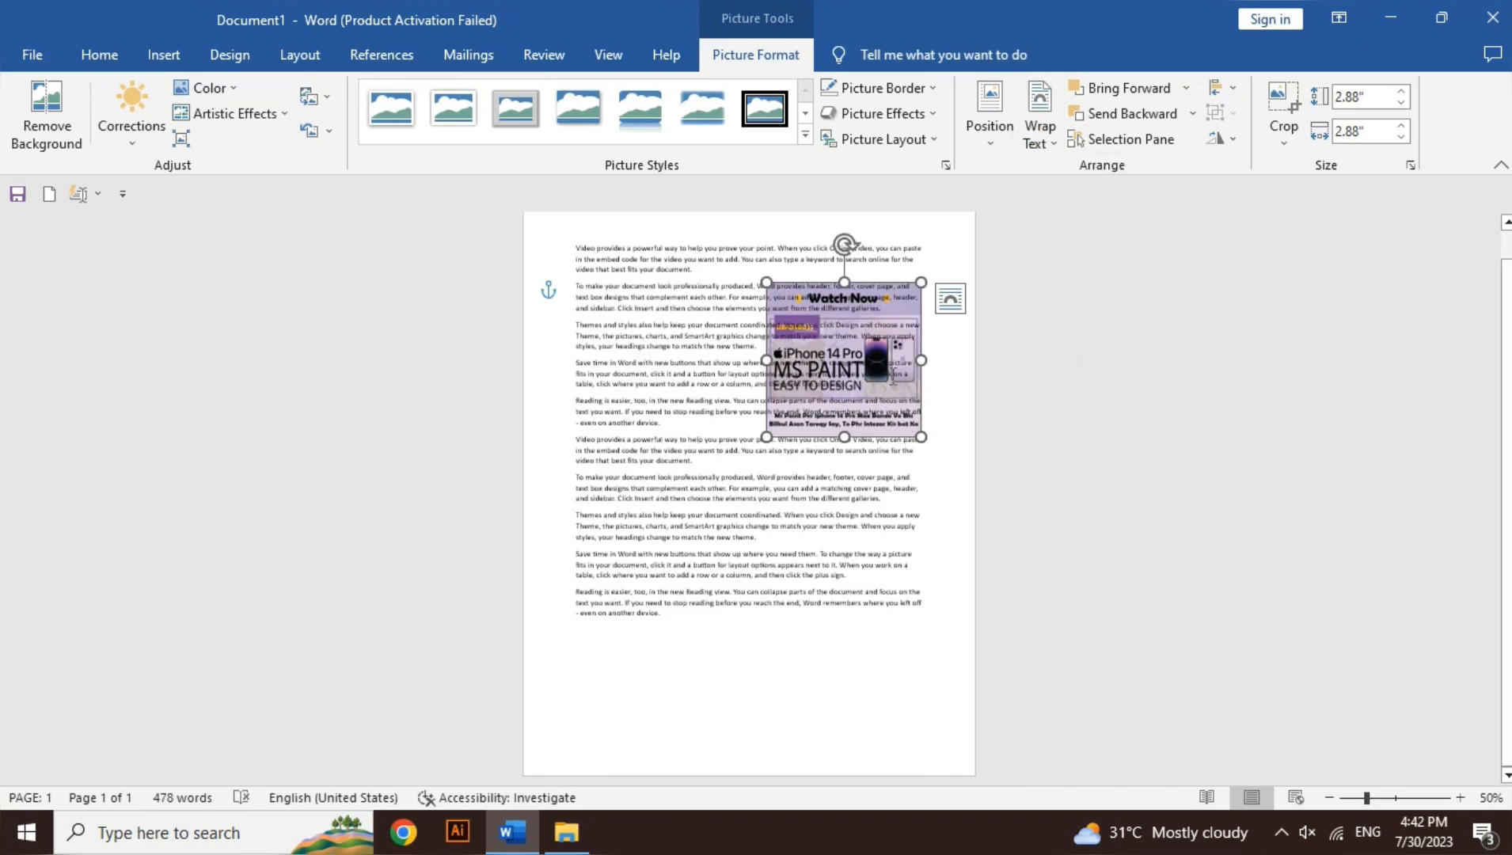
Step: Move the poster picture to the page's top-left corner and enlarge it to about 10.46" by 10.46" to cover the page
left_click_drag(890, 387, 648, 318)
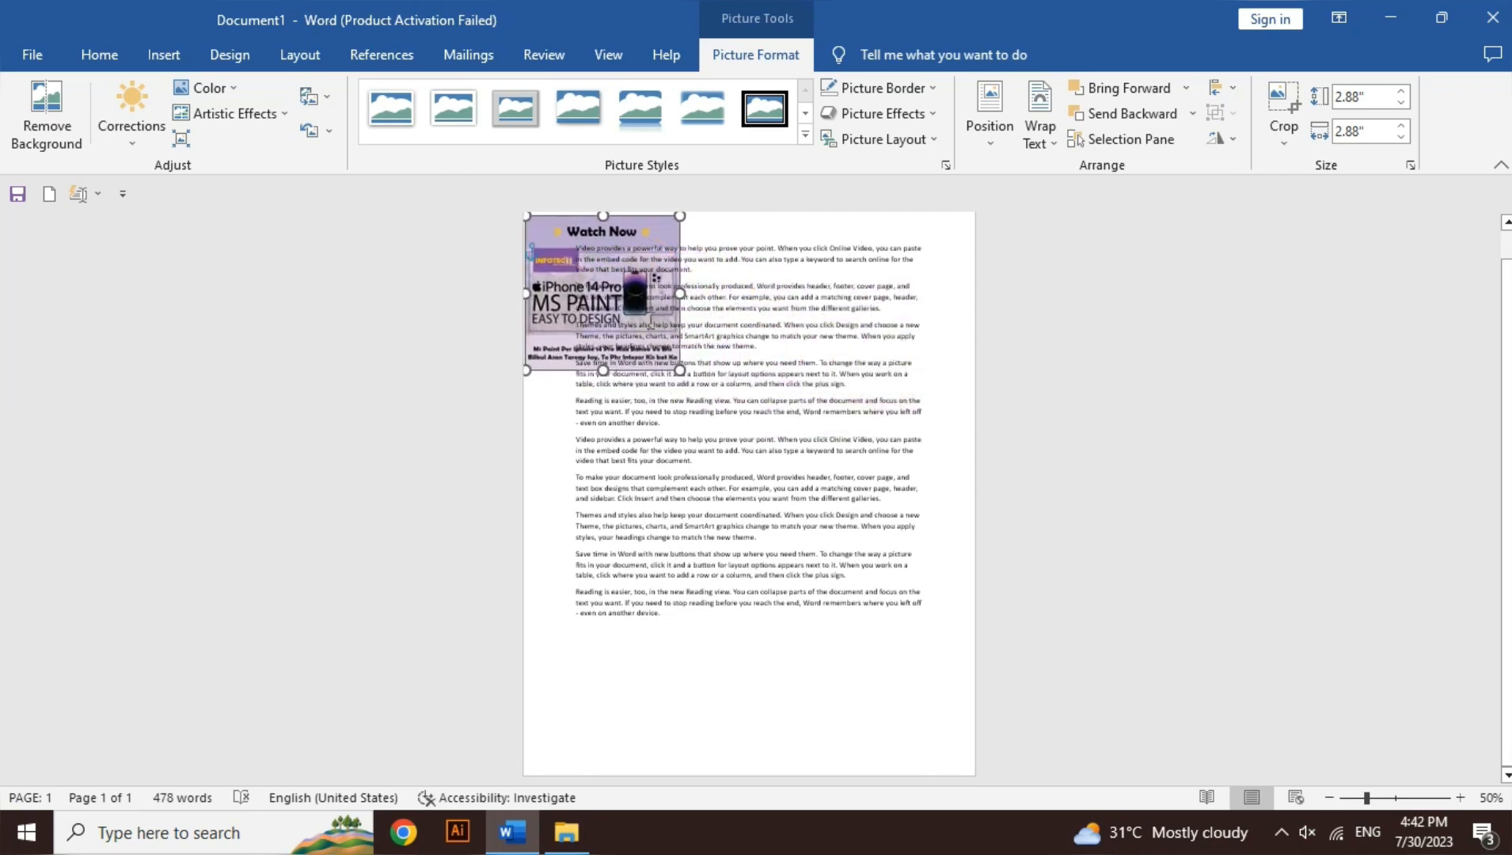
mouse_move(678, 370)
left_mouse_down()
mouse_move(827, 536)
mouse_move(881, 649)
mouse_move(881, 706)
mouse_move(927, 769)
left_mouse_up()
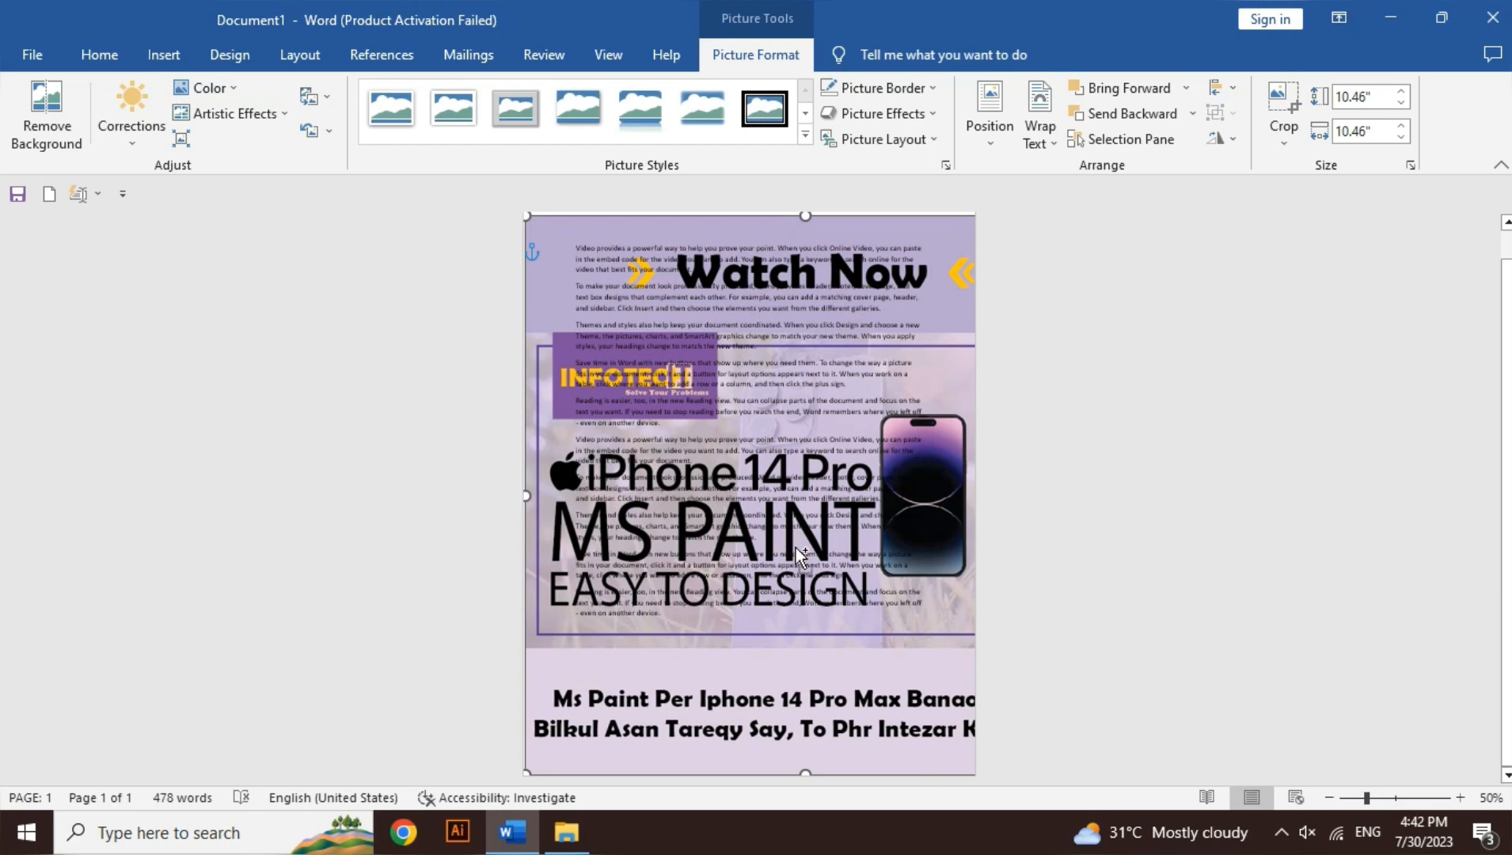
Step: Check the print preview of the page with the enlarged poster picture, and view the picture's text wrapping options
key("ctrl+p")
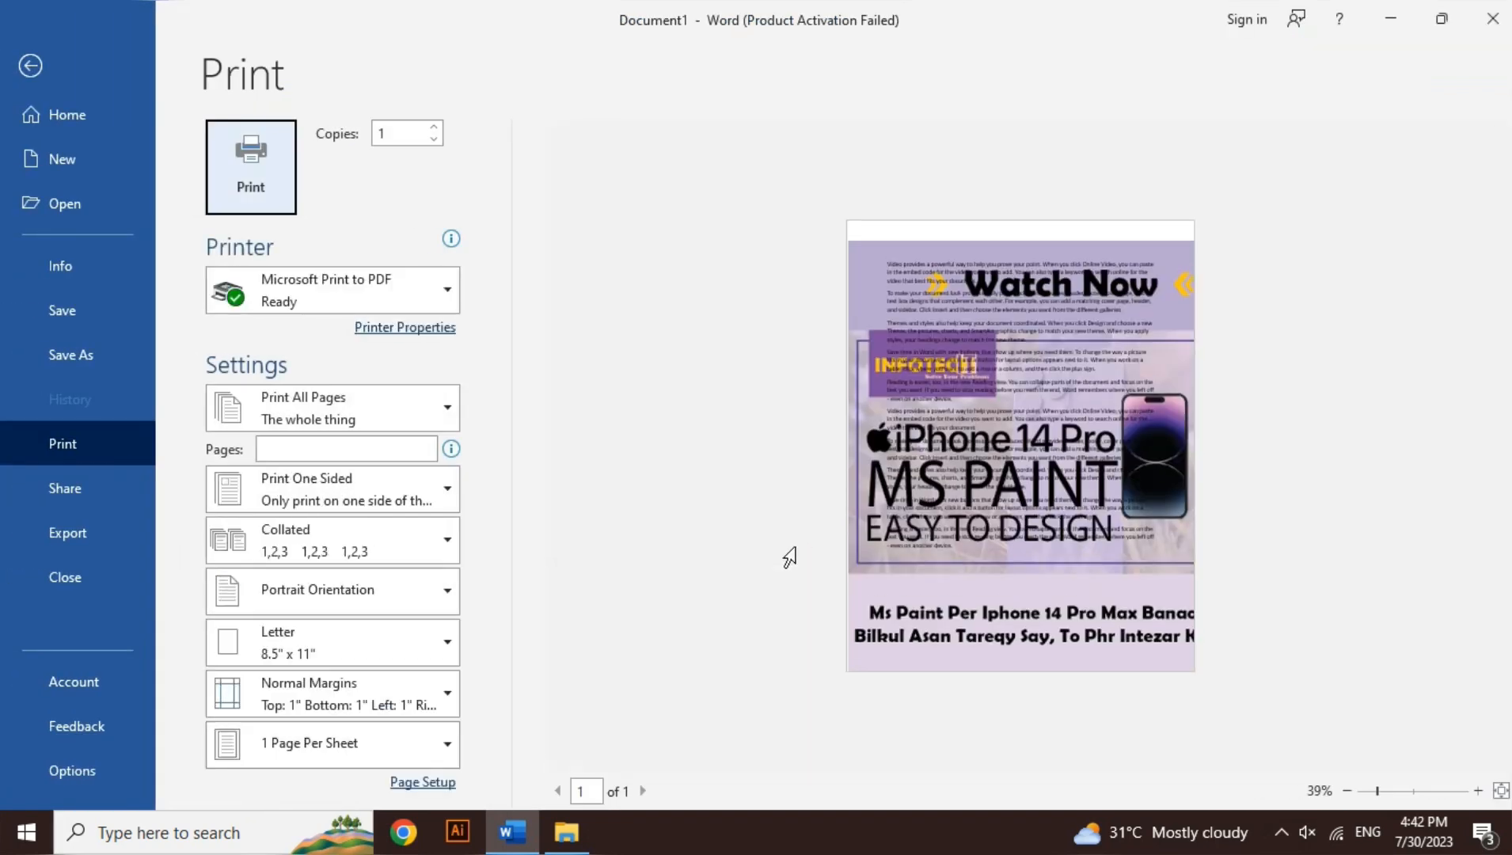
key("Escape")
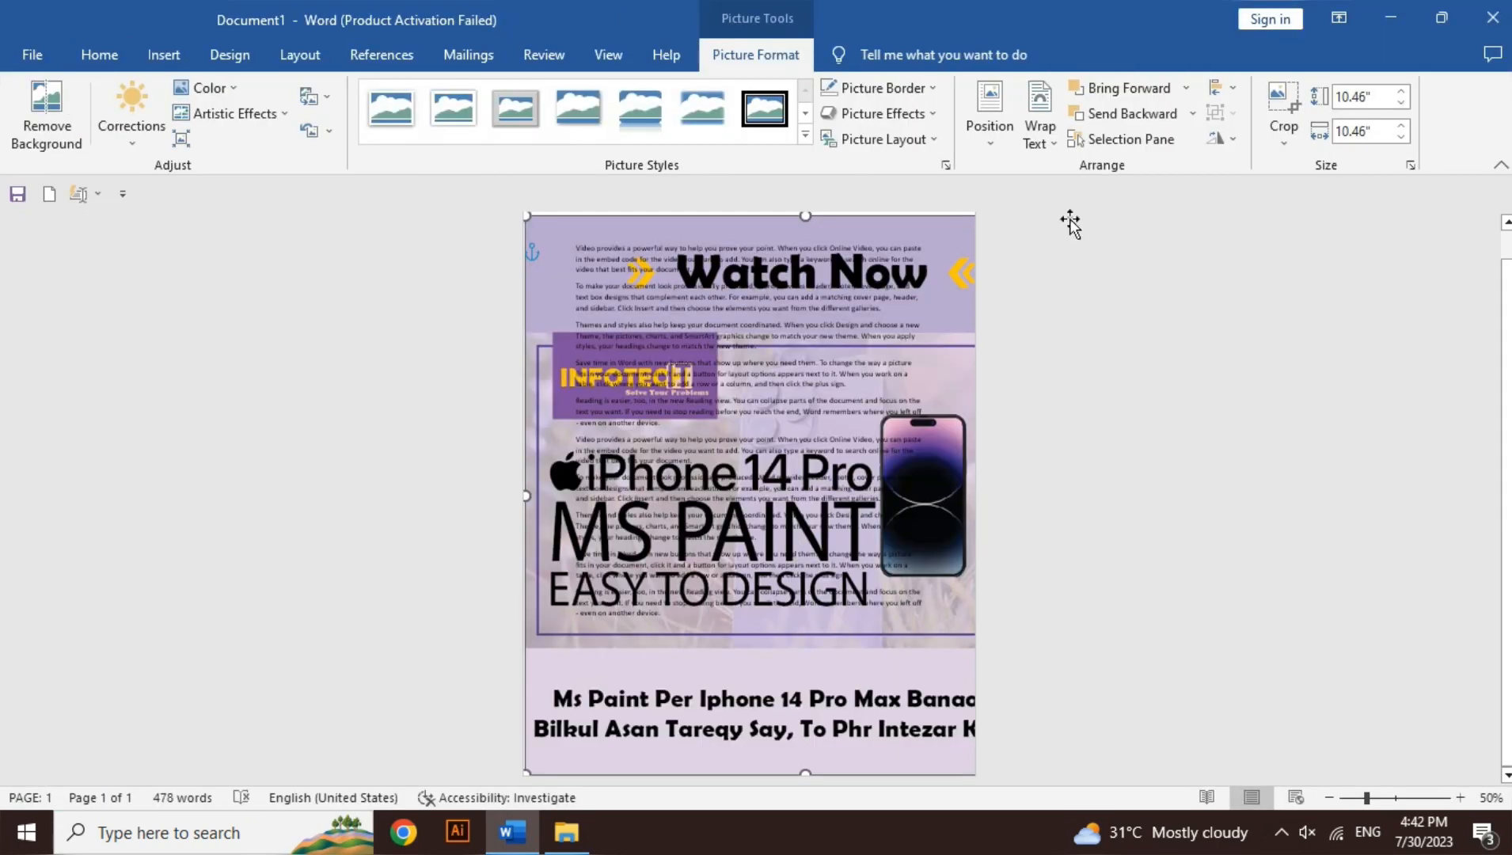
left_click(1039, 119)
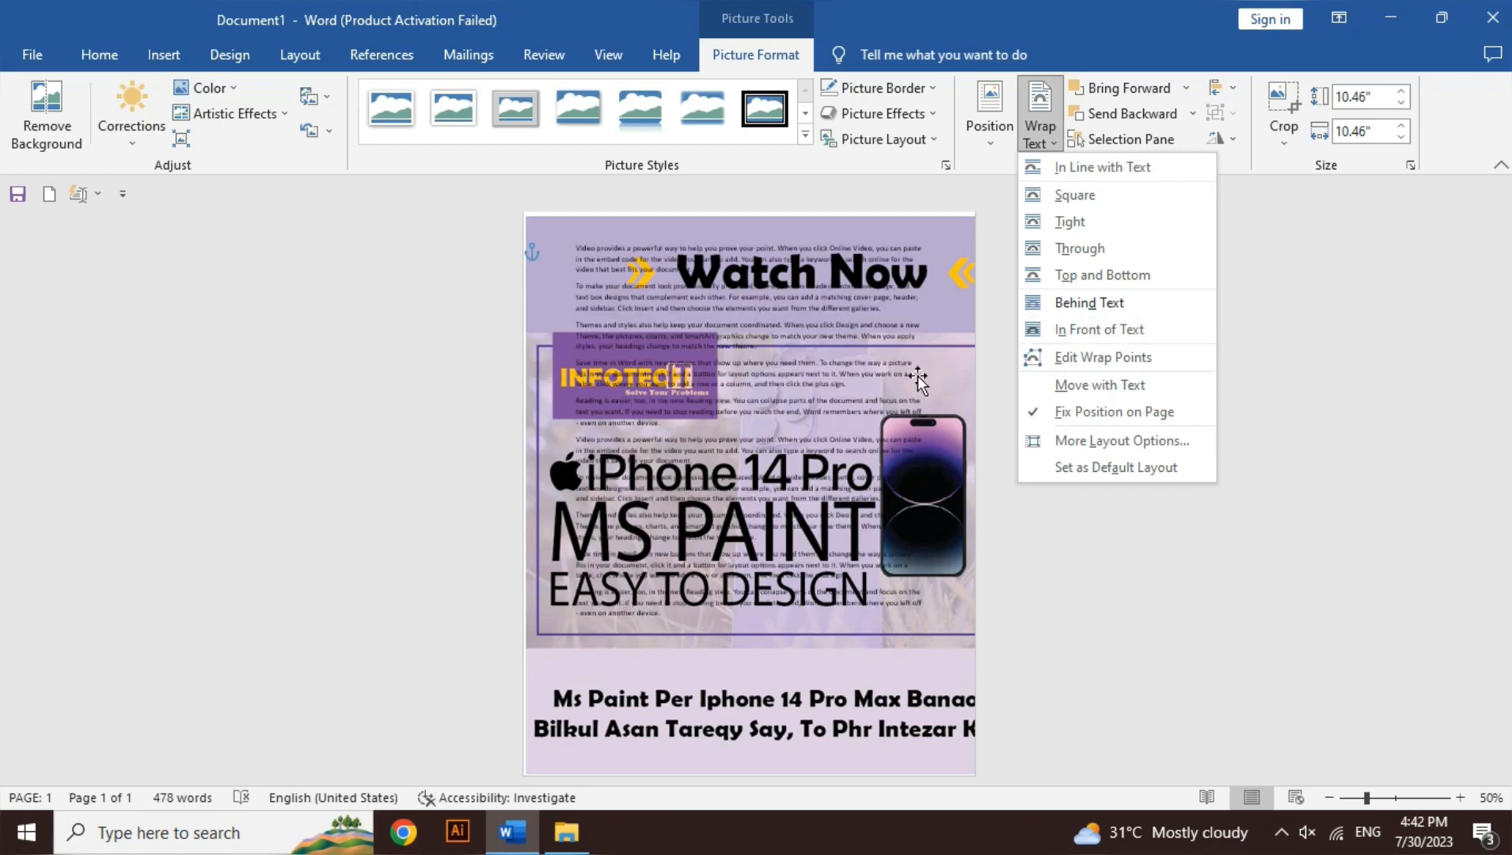
left_click(950, 376)
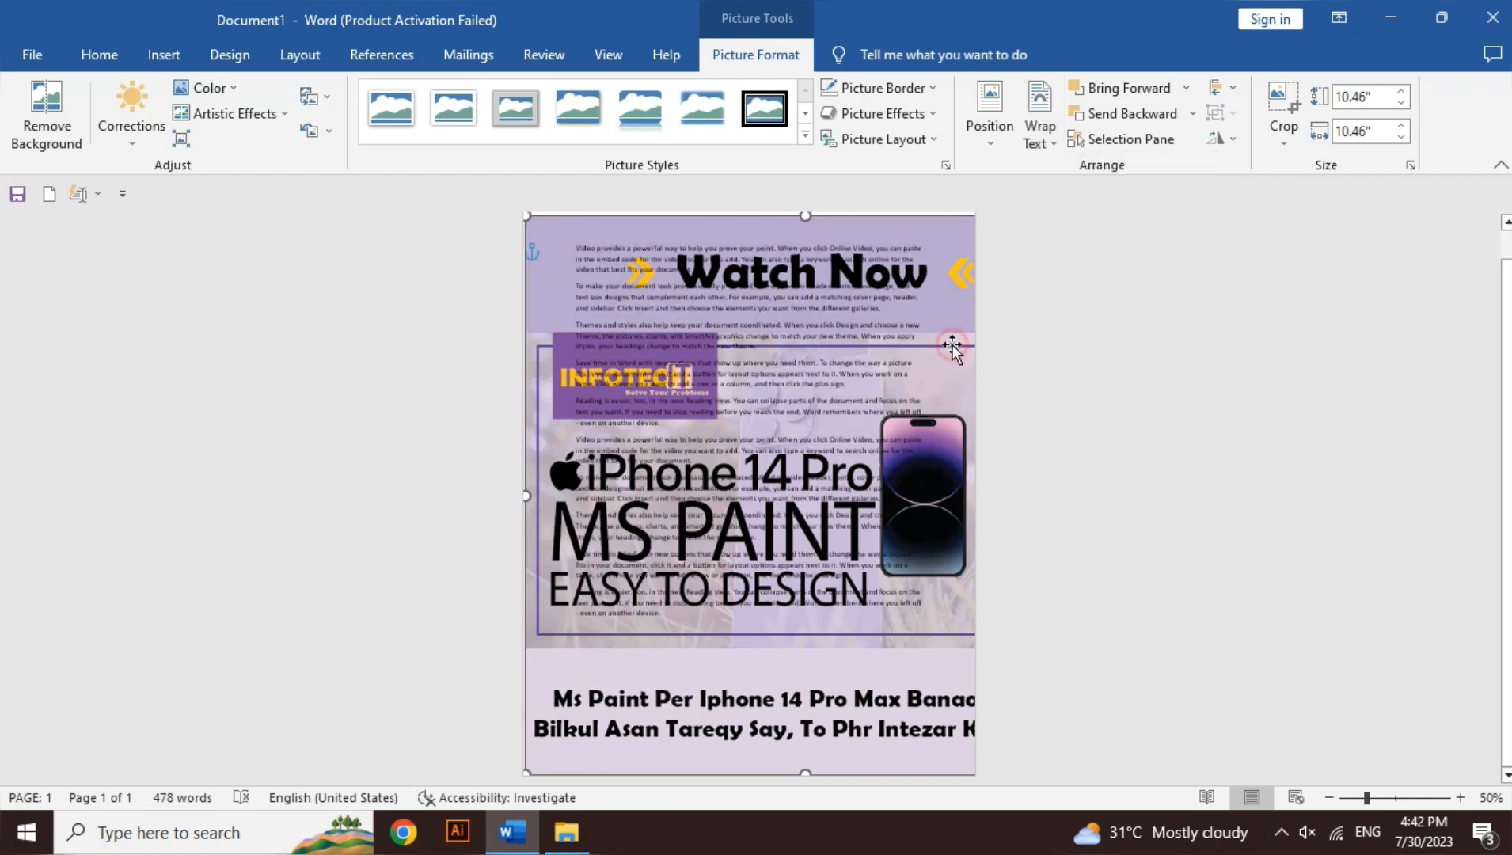
Step: Undo the poster picture's enlargement and its placement behind the text, and move it below the last paragraph
key("ctrl+z")
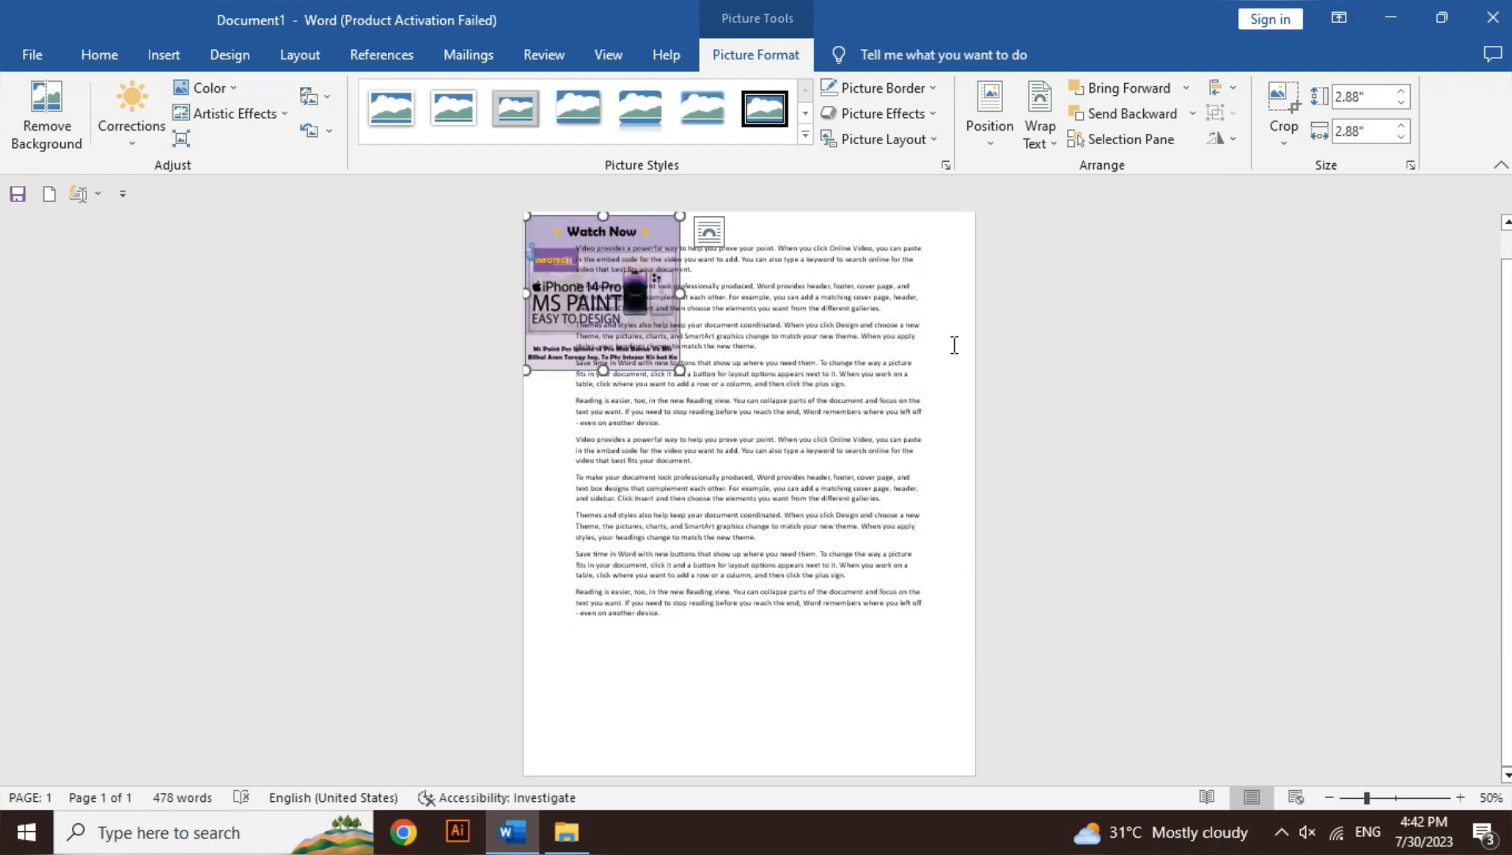
key("ctrl+z")
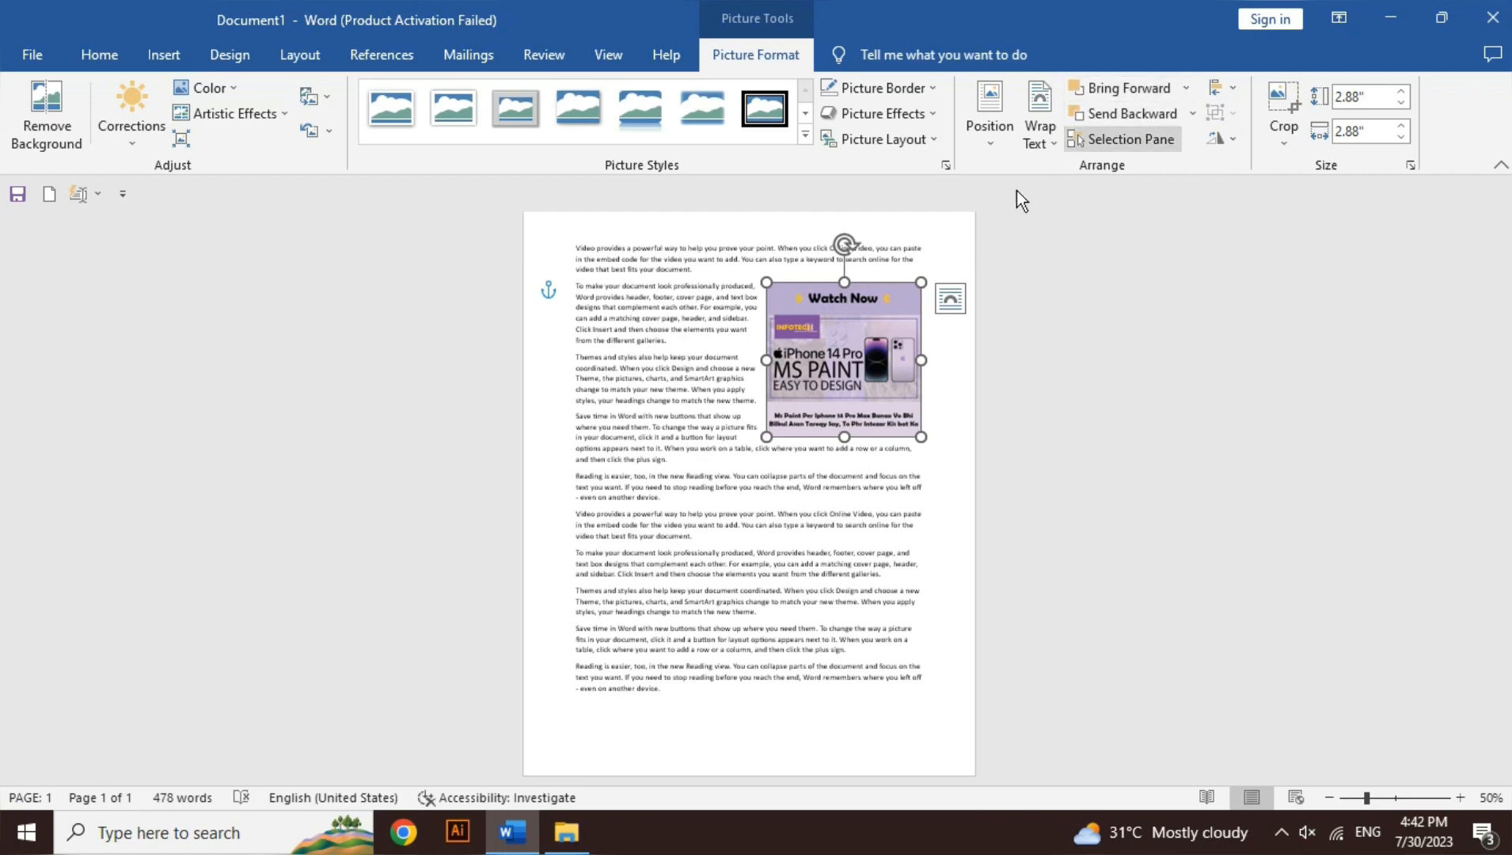
left_click_drag(827, 376, 775, 774)
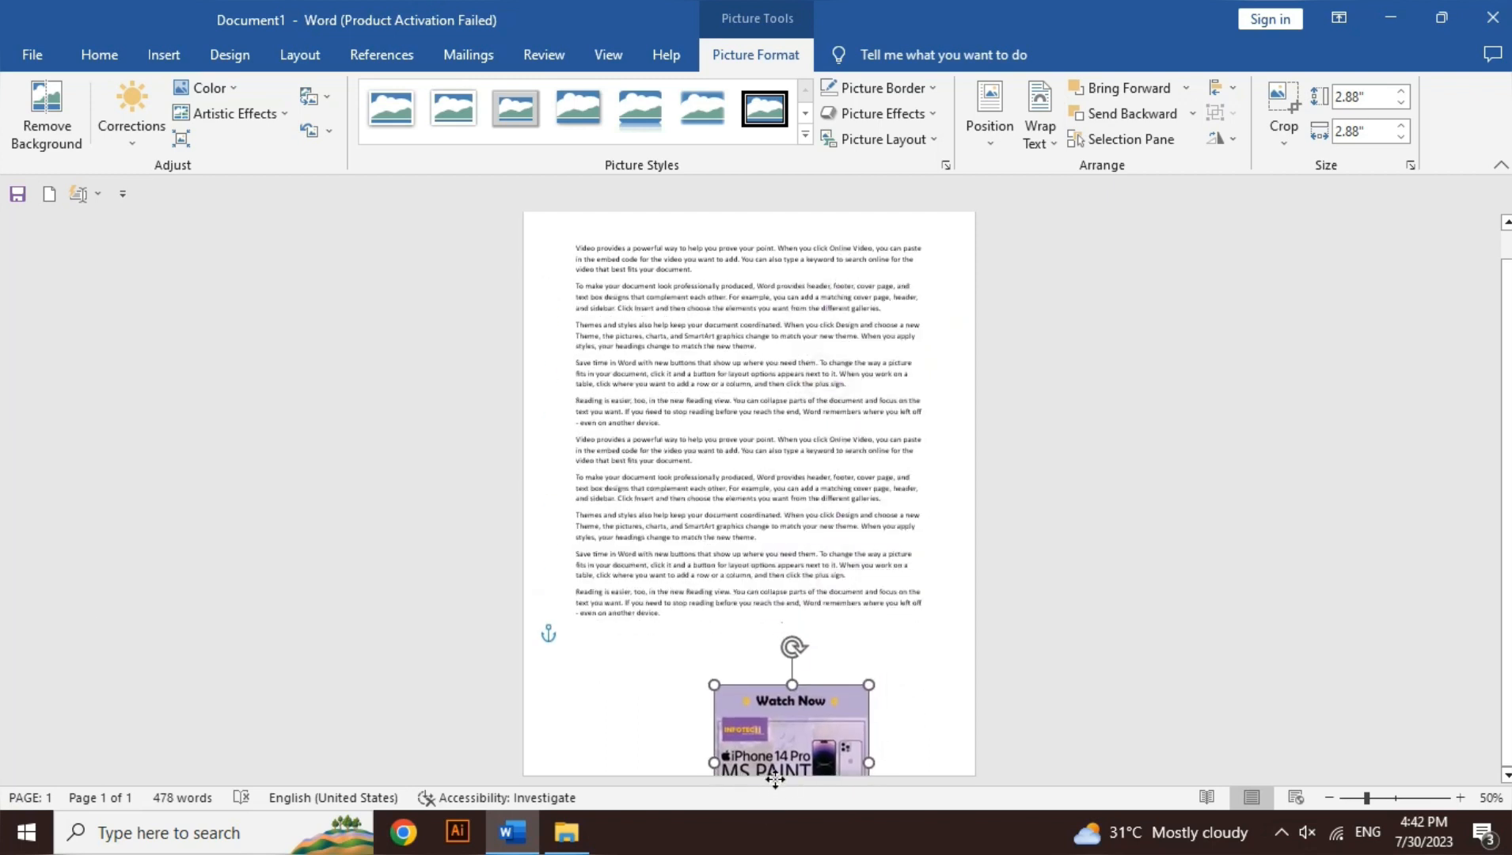
Step: Delete all the paragraphs and move the poster picture to the upper left part of the page
left_click(666, 622)
key("ctrl+shift+Up")
key("ctrl+shift+Up")
key("ctrl+shift+Up")
key("ctrl+shift+Up")
key("ctrl+shift+Up")
key("ctrl+shift+Up")
key("ctrl+shift+Up")
key("ctrl+shift+Up")
key("ctrl+shift+Up")
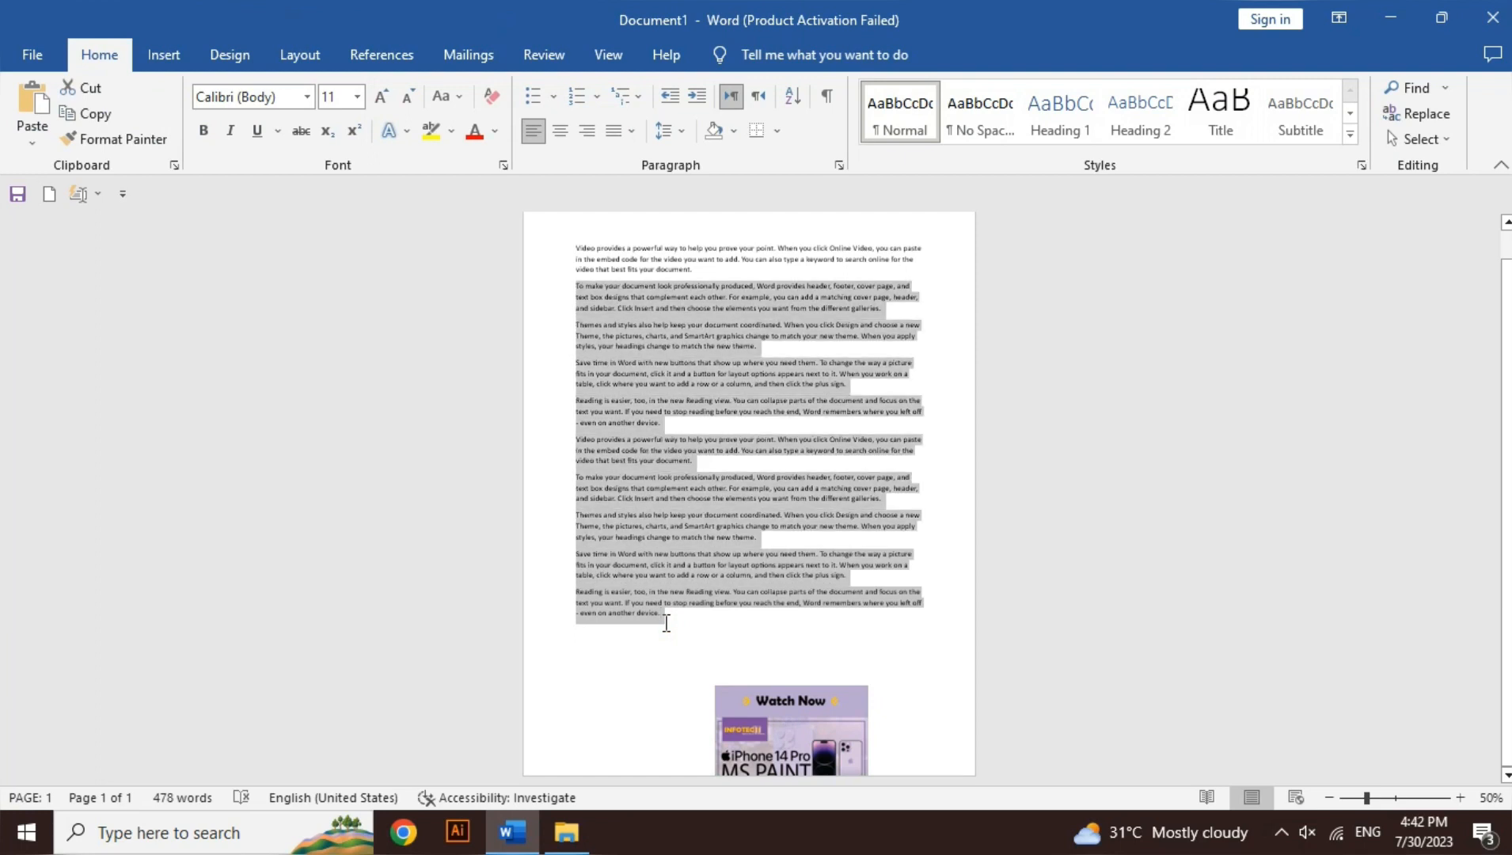
key("ctrl+shift+Up")
key("Delete")
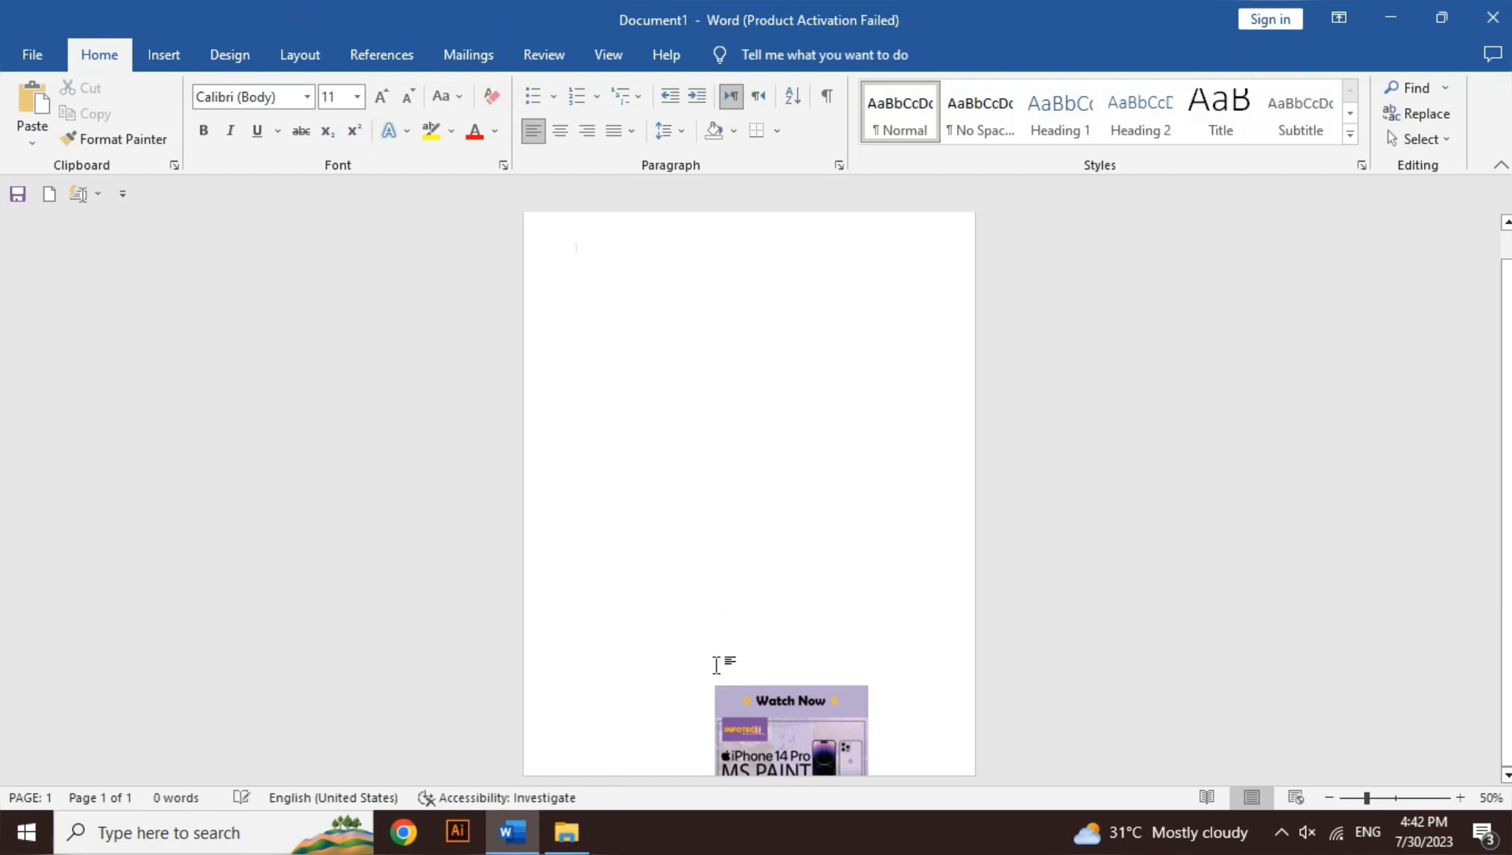
left_click_drag(760, 720, 631, 390)
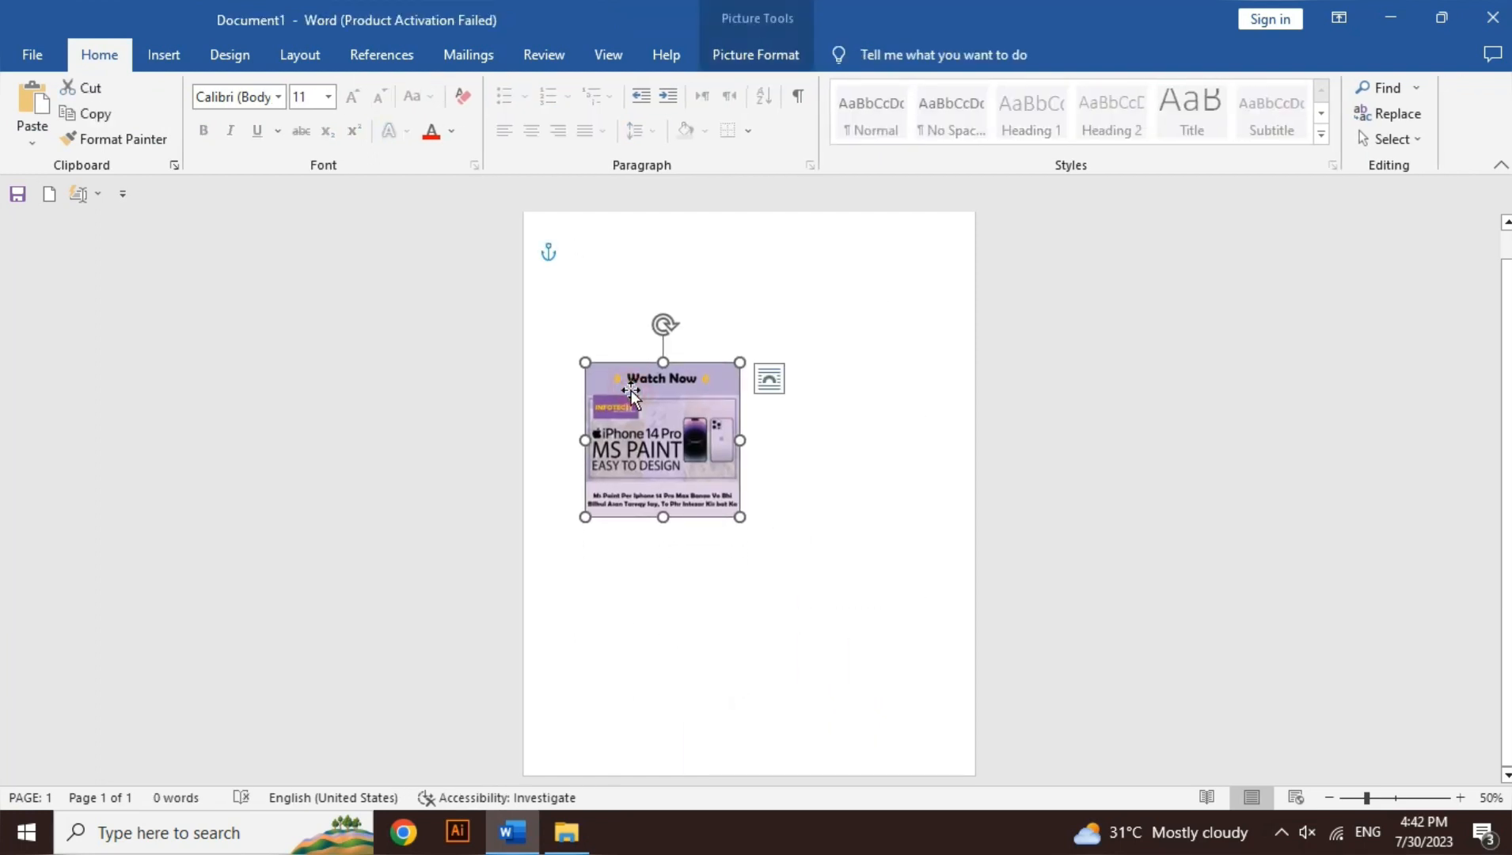
left_click(786, 522)
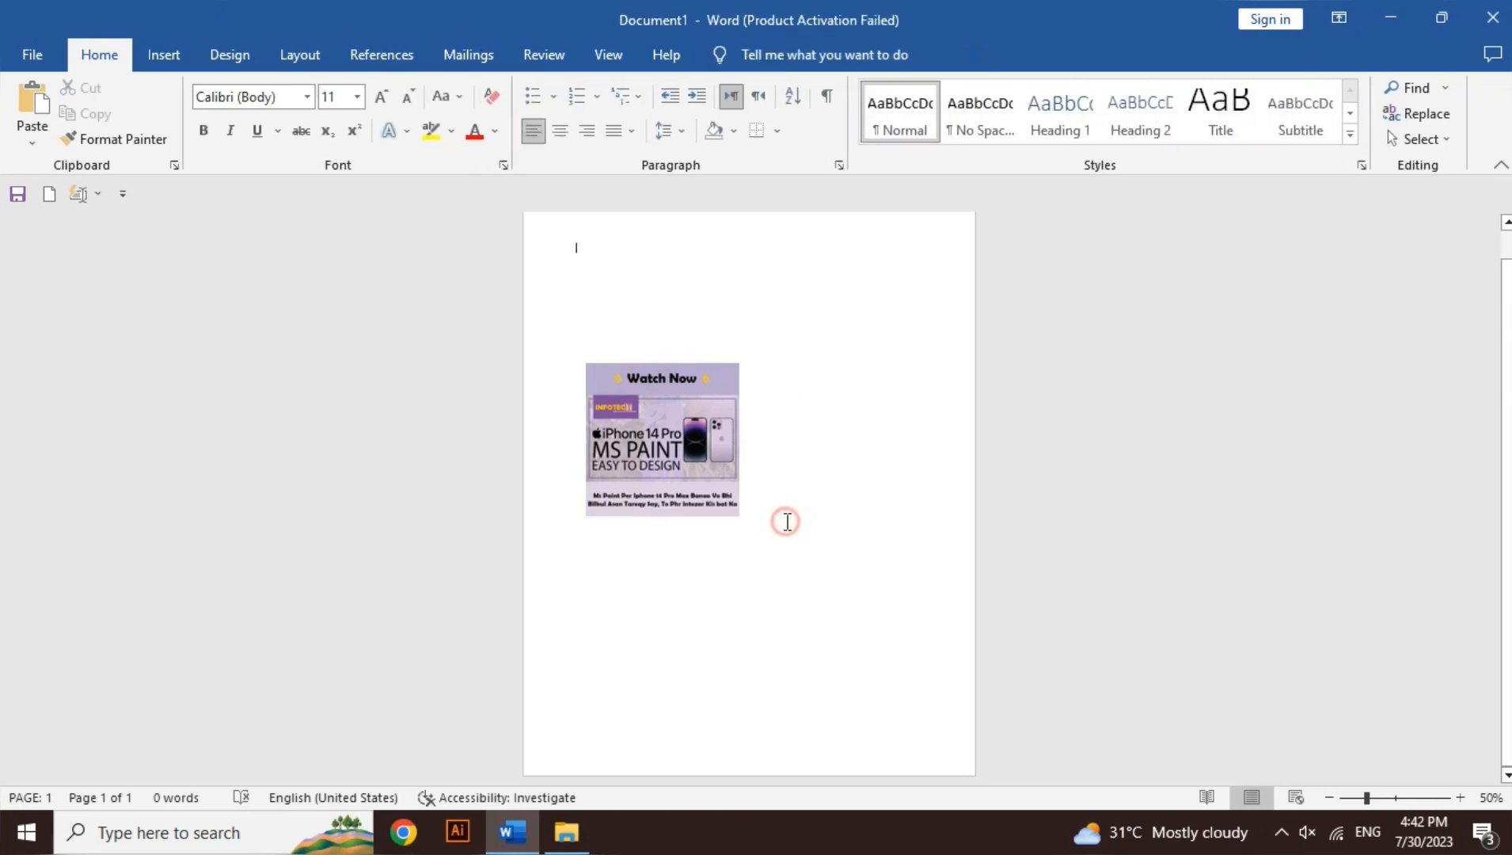
Step: Insert the picture Microsoft-Word-Logo-removebg-preview from the Desktop folder
left_click(184, 52)
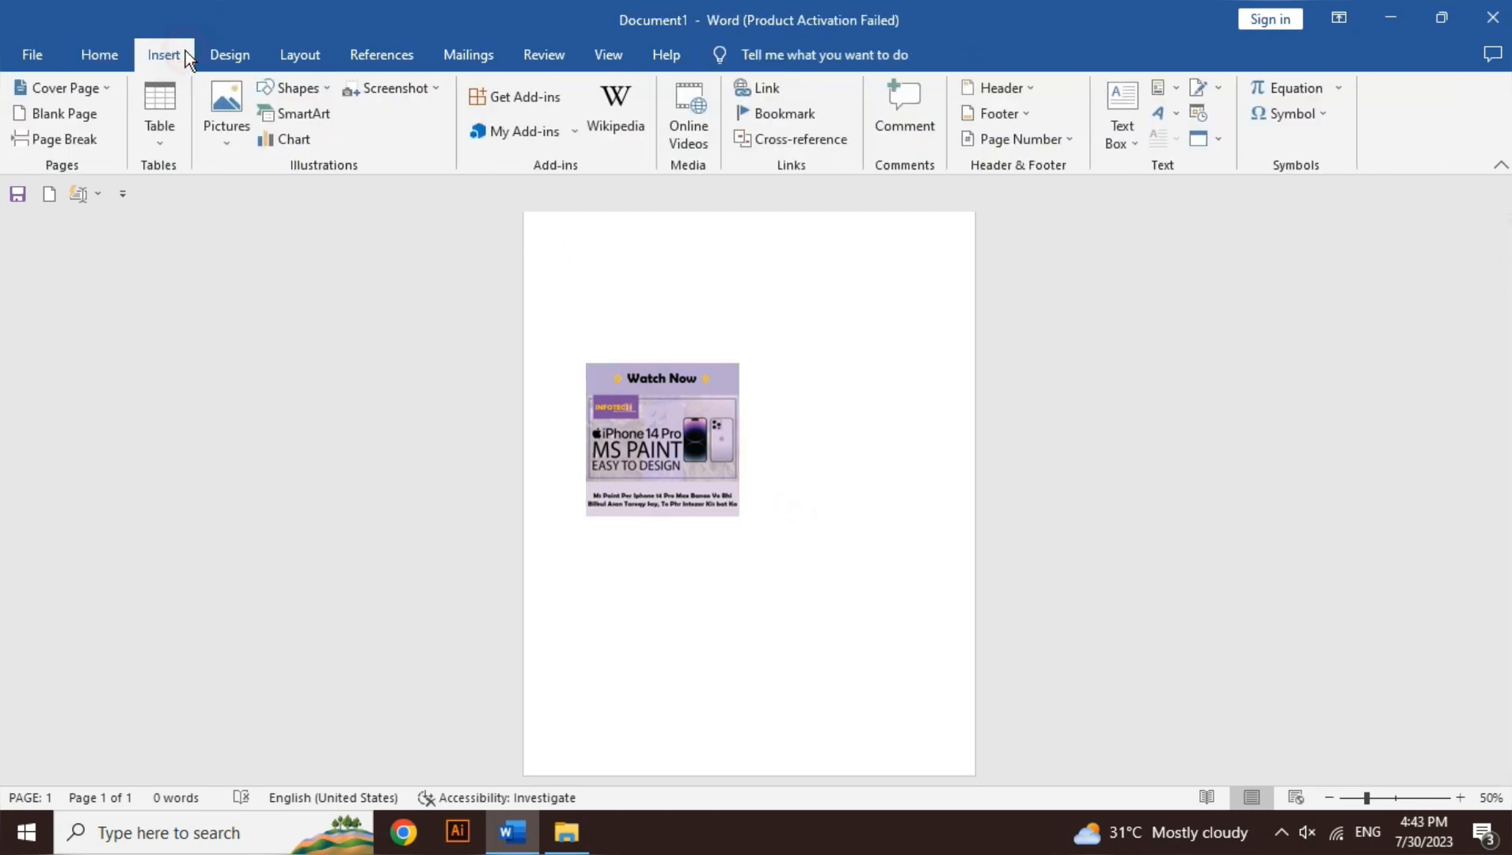
left_click(238, 133)
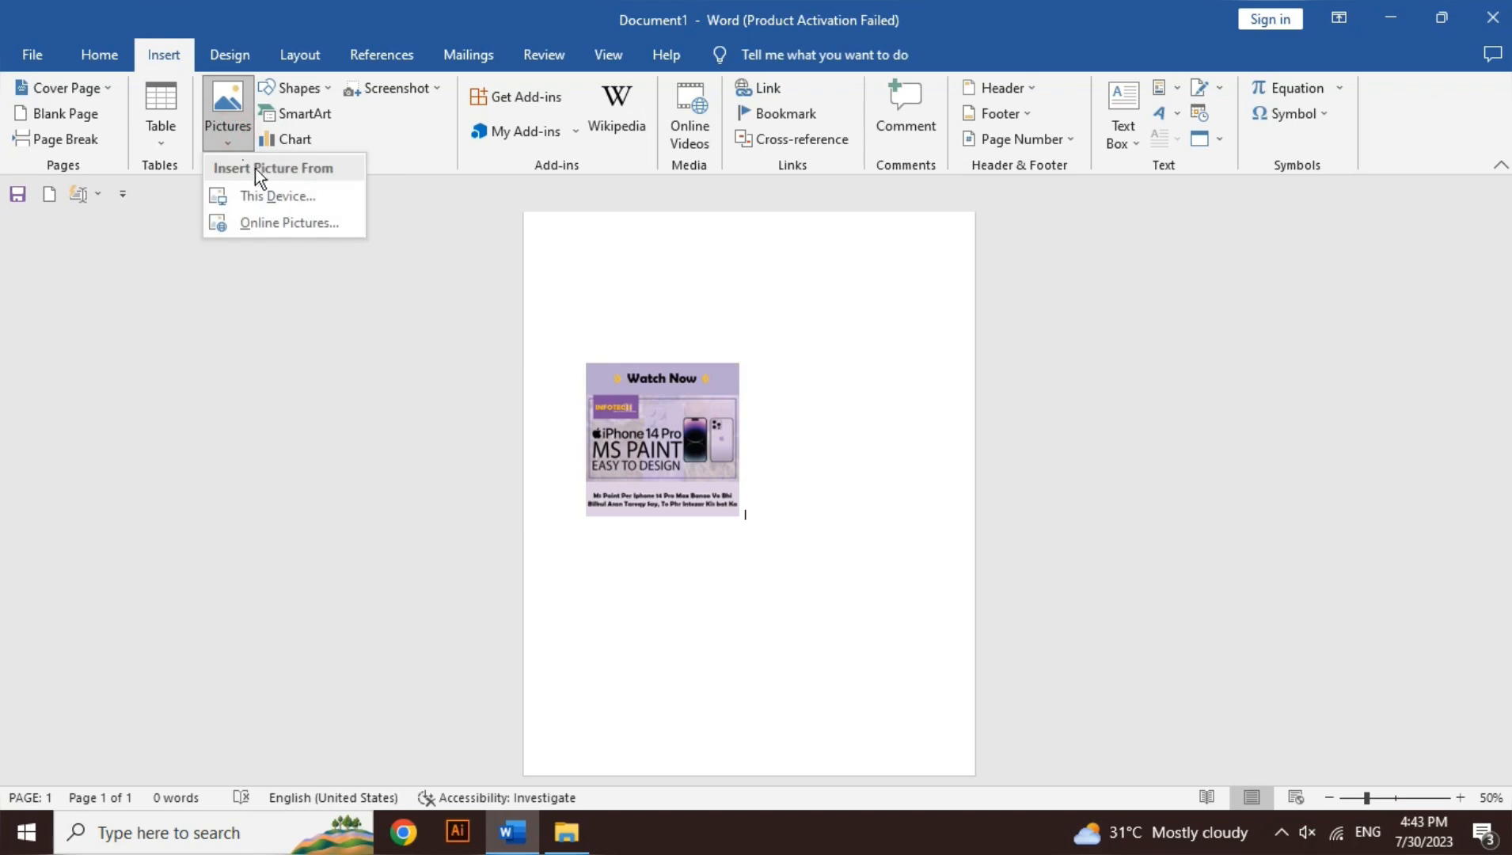
left_click(262, 199)
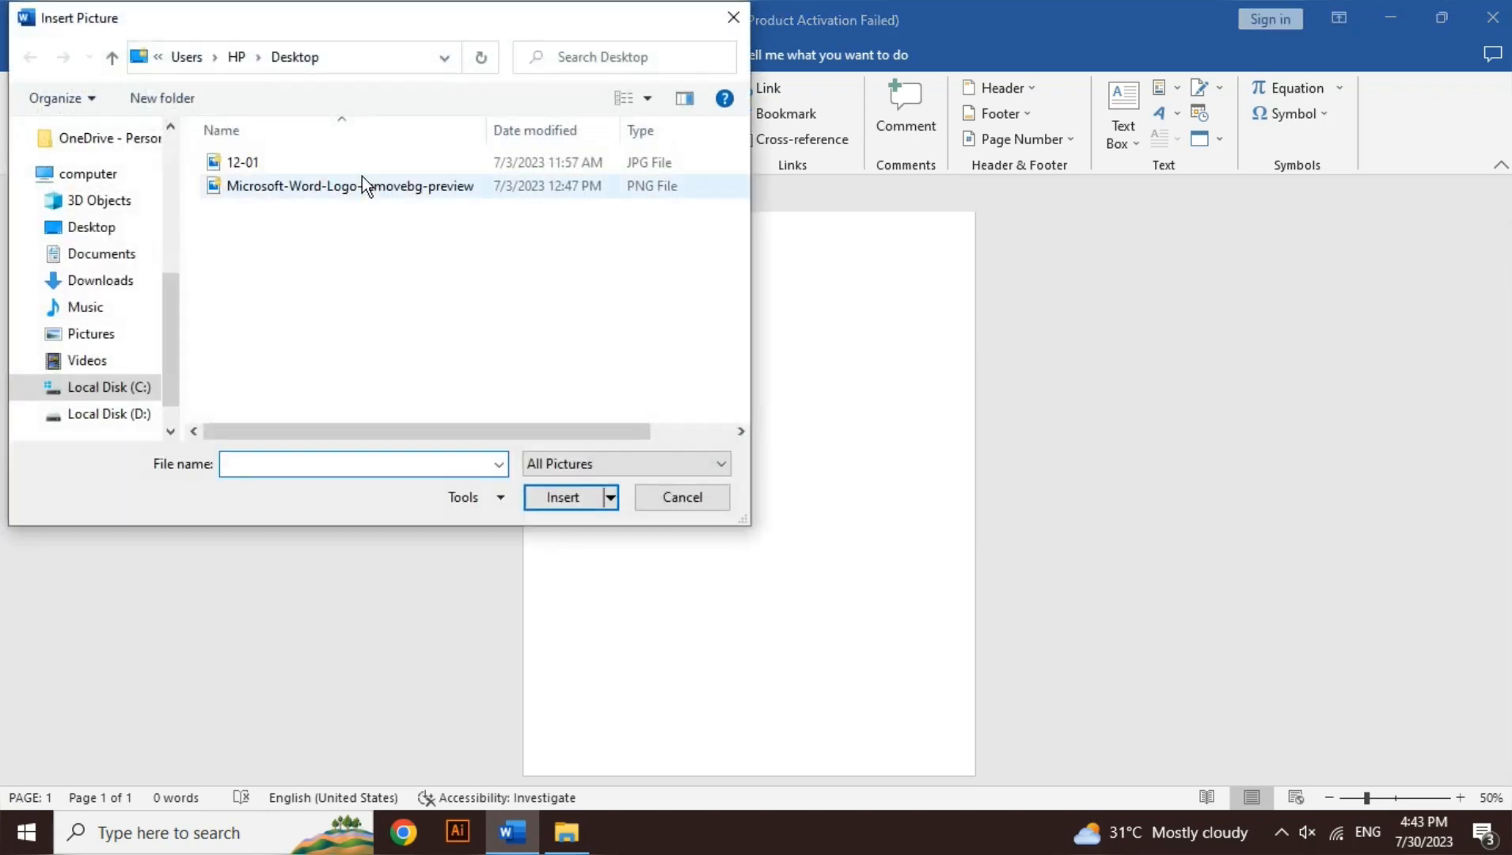
left_click(359, 183)
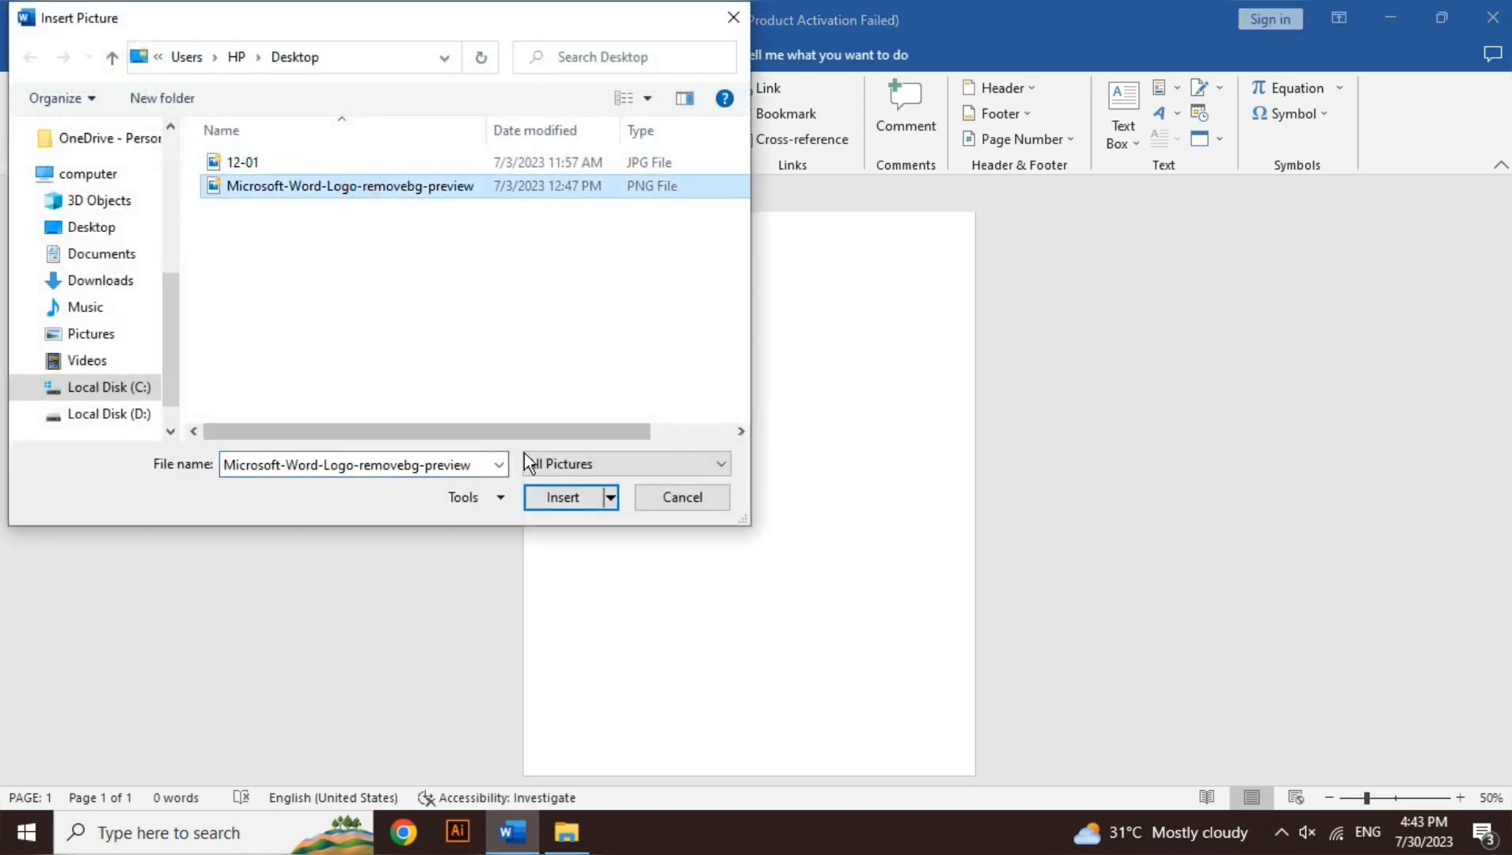
left_click(560, 498)
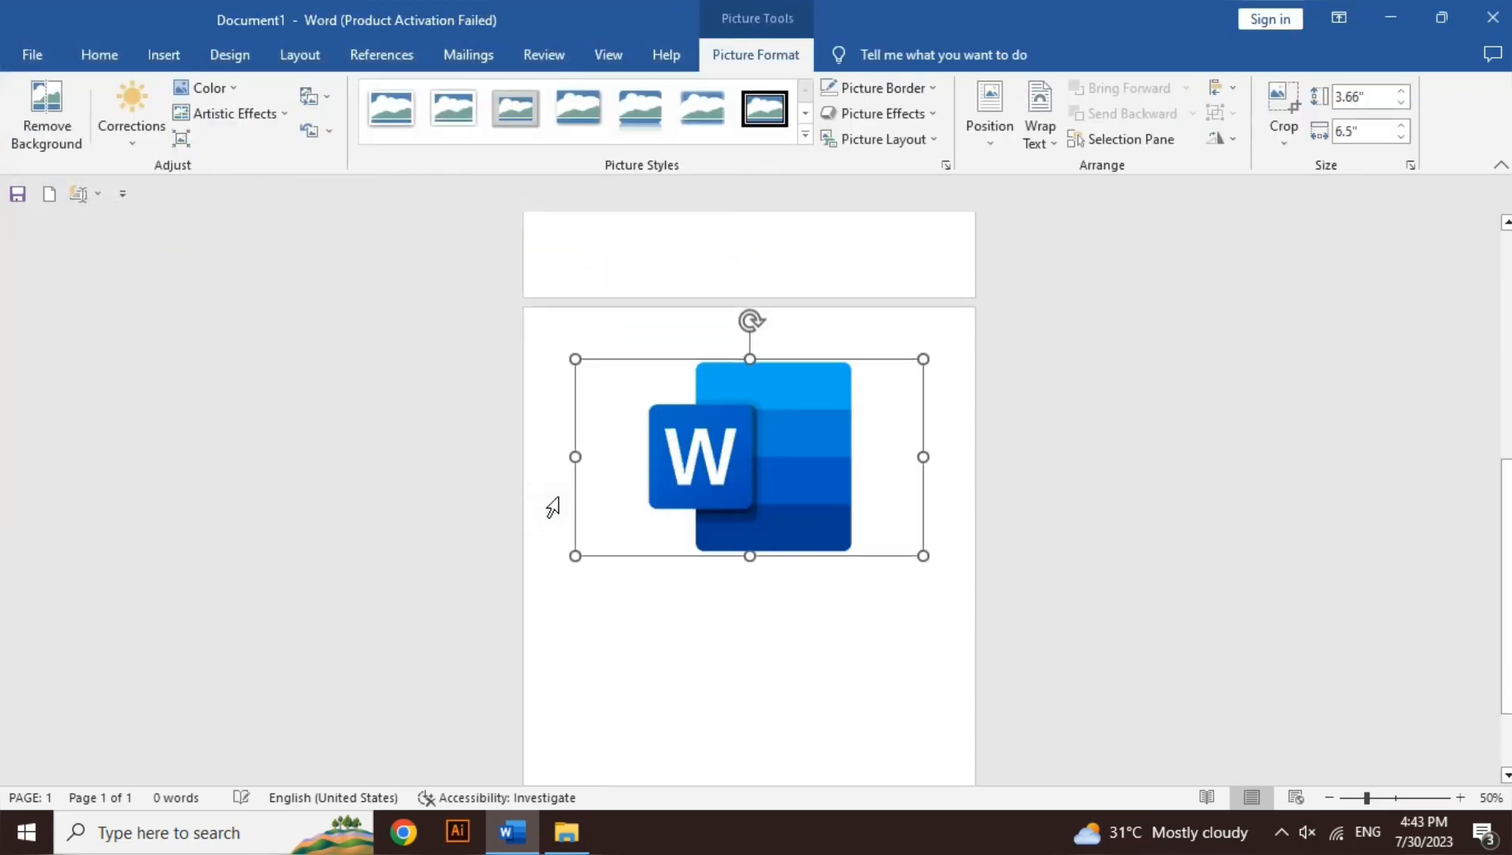
Step: Set the Word logo picture's text wrapping to Square and move it down over the poster picture
left_click(1034, 120)
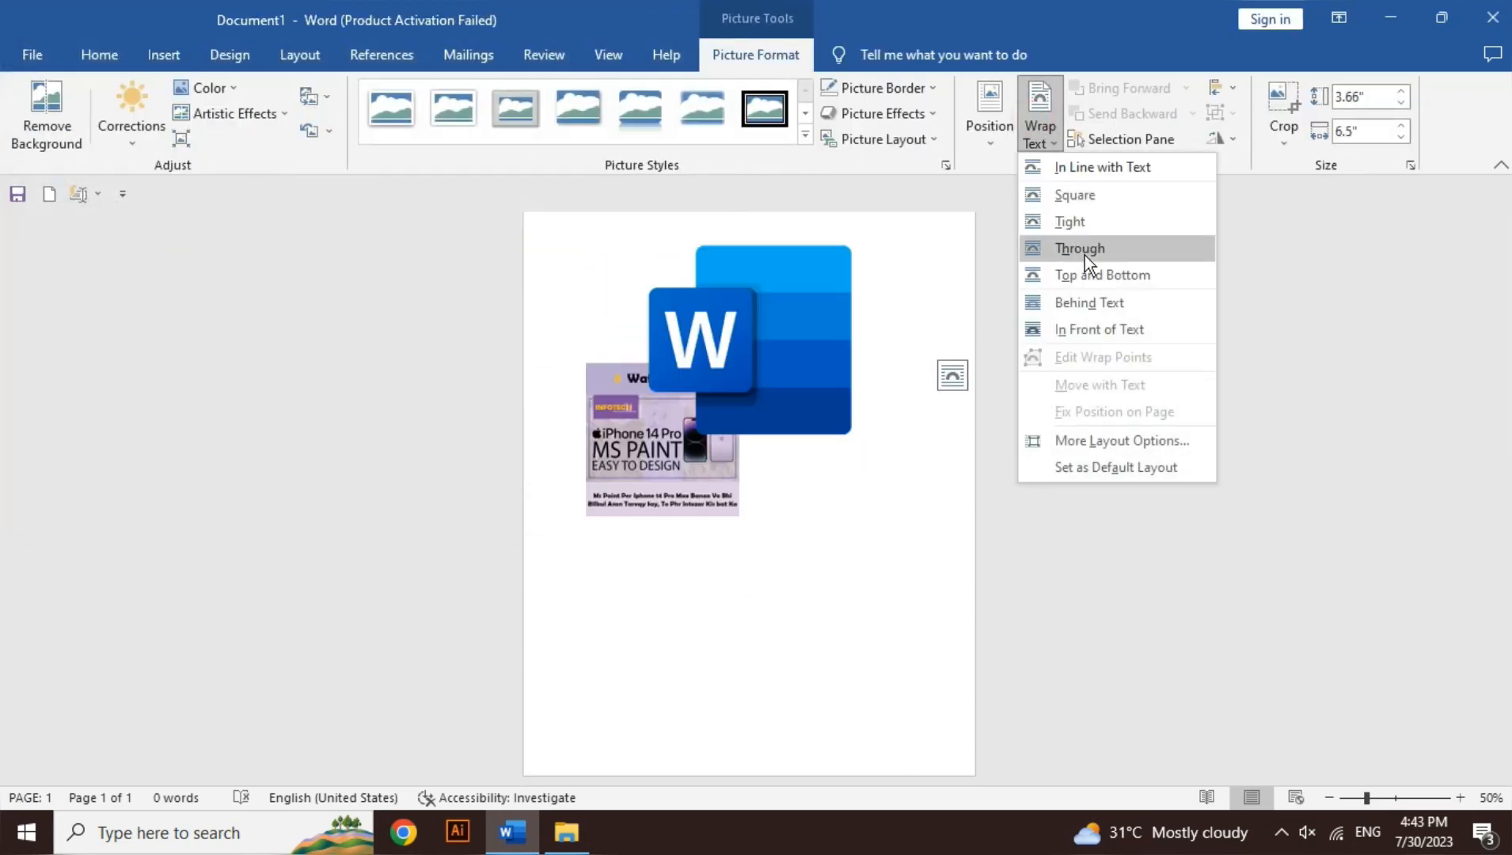
left_click(1080, 198)
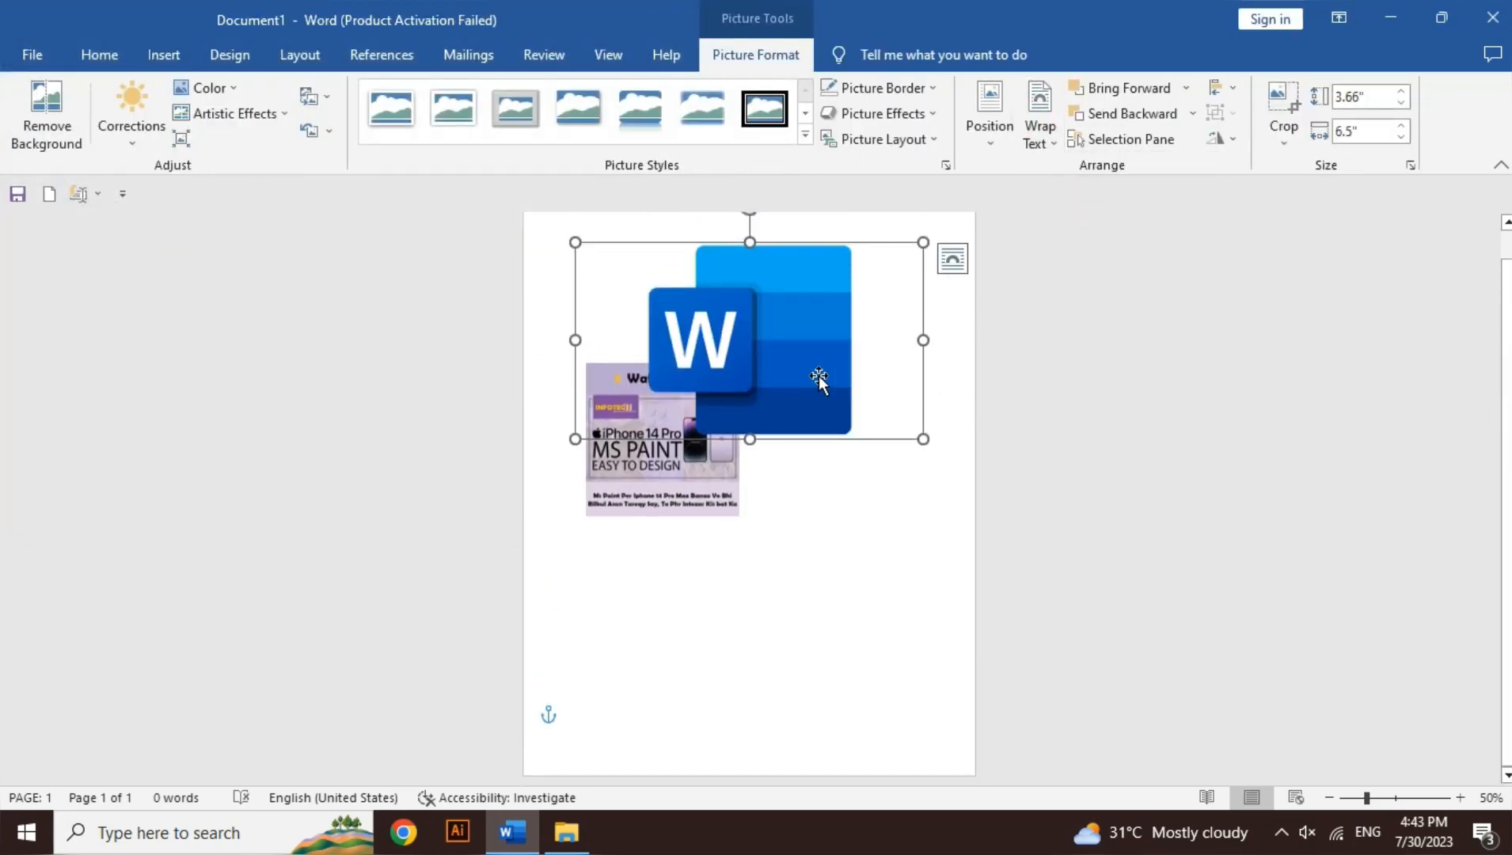
left_click_drag(816, 378, 800, 514)
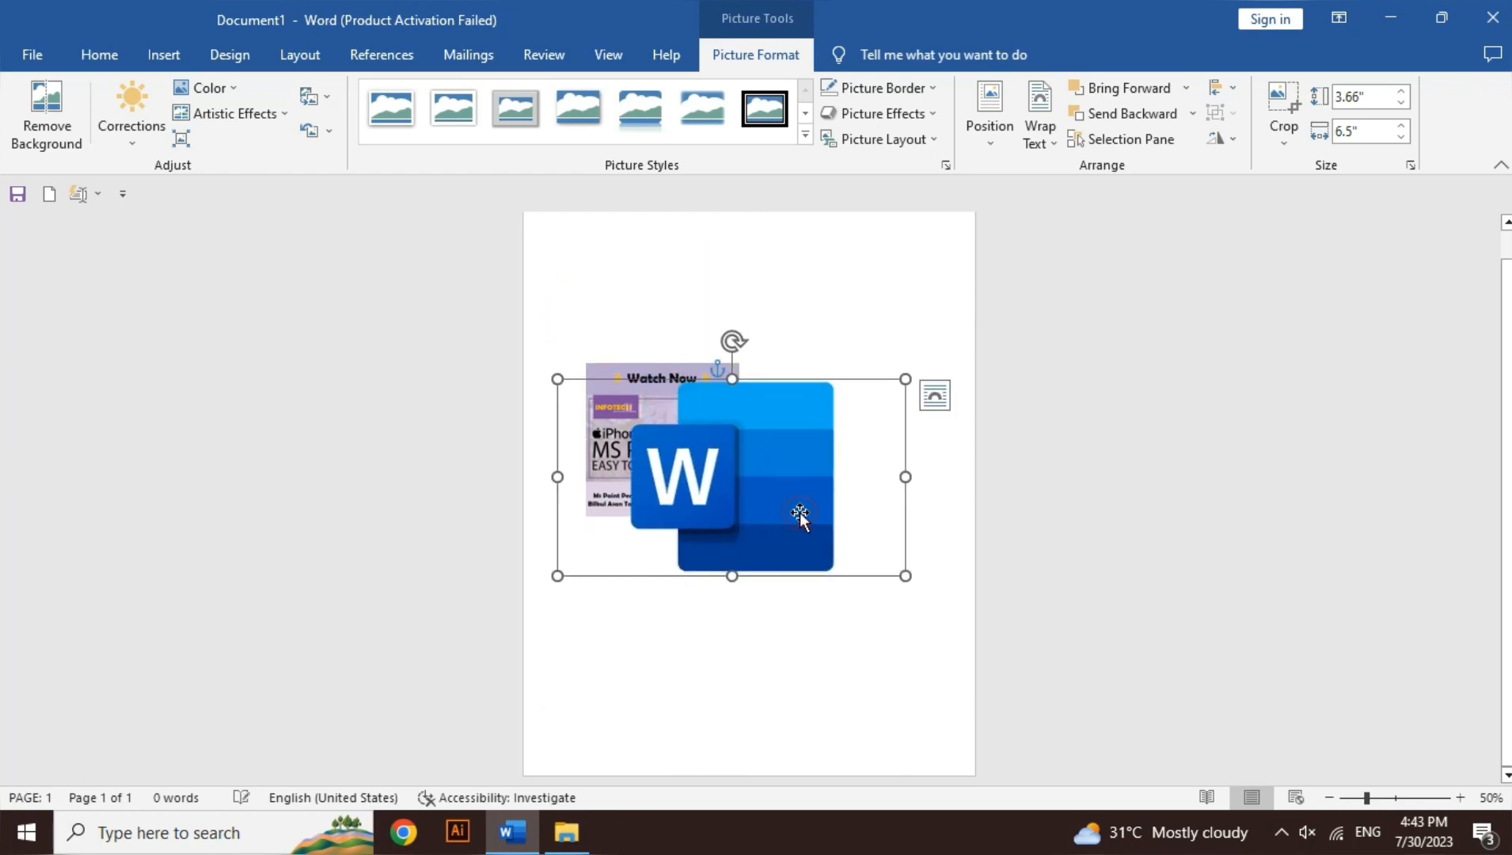
Step: Shift the Word logo picture slightly upward and send it backward behind the poster picture
left_click(1461, 798)
left_click(1461, 798)
left_click(1460, 797)
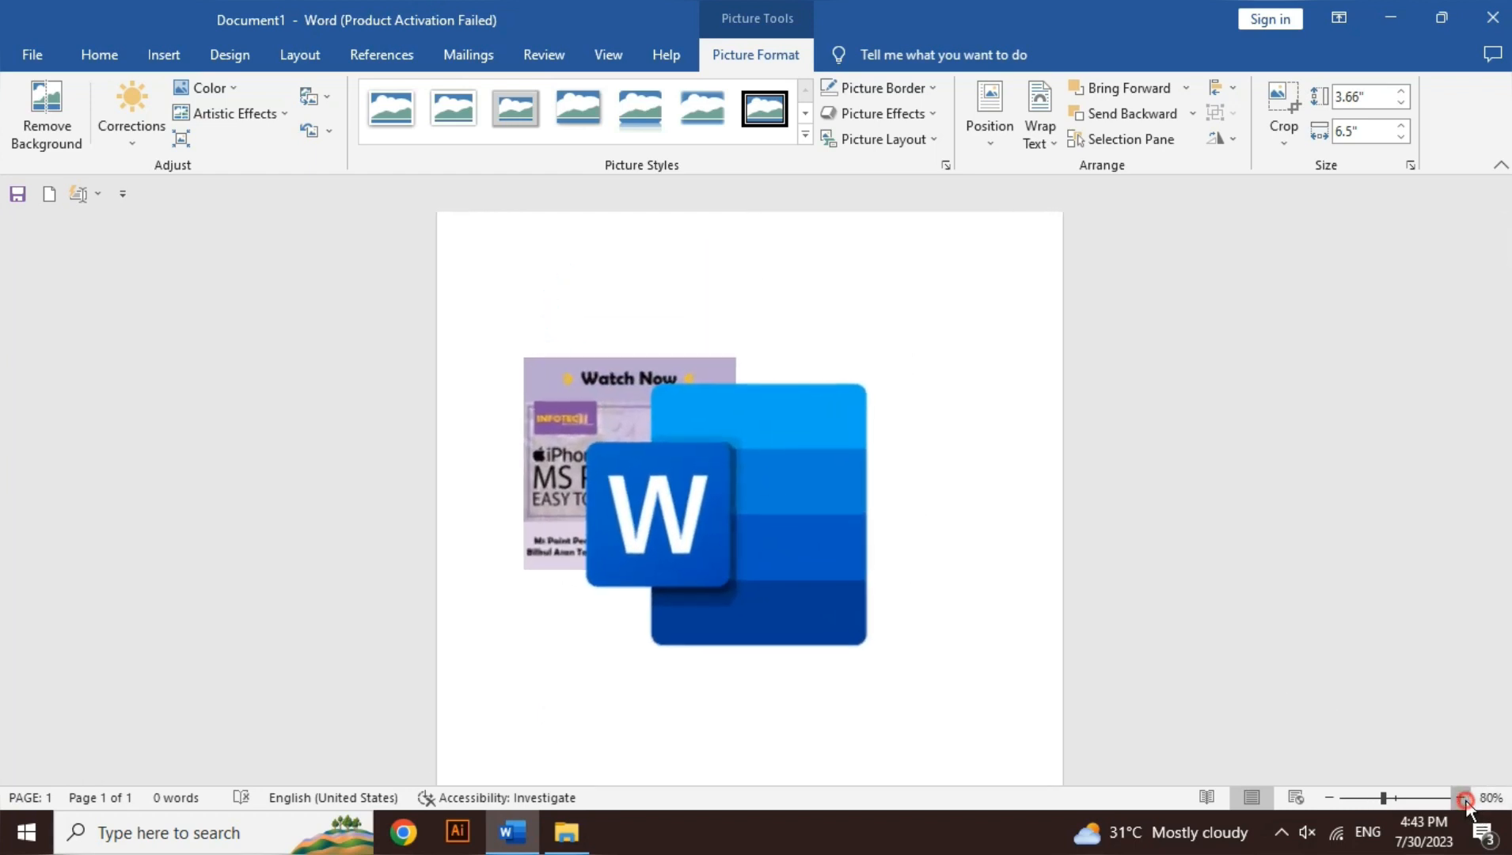
left_click(1461, 798)
left_click(1461, 798)
left_click(1461, 798)
left_click(1461, 798)
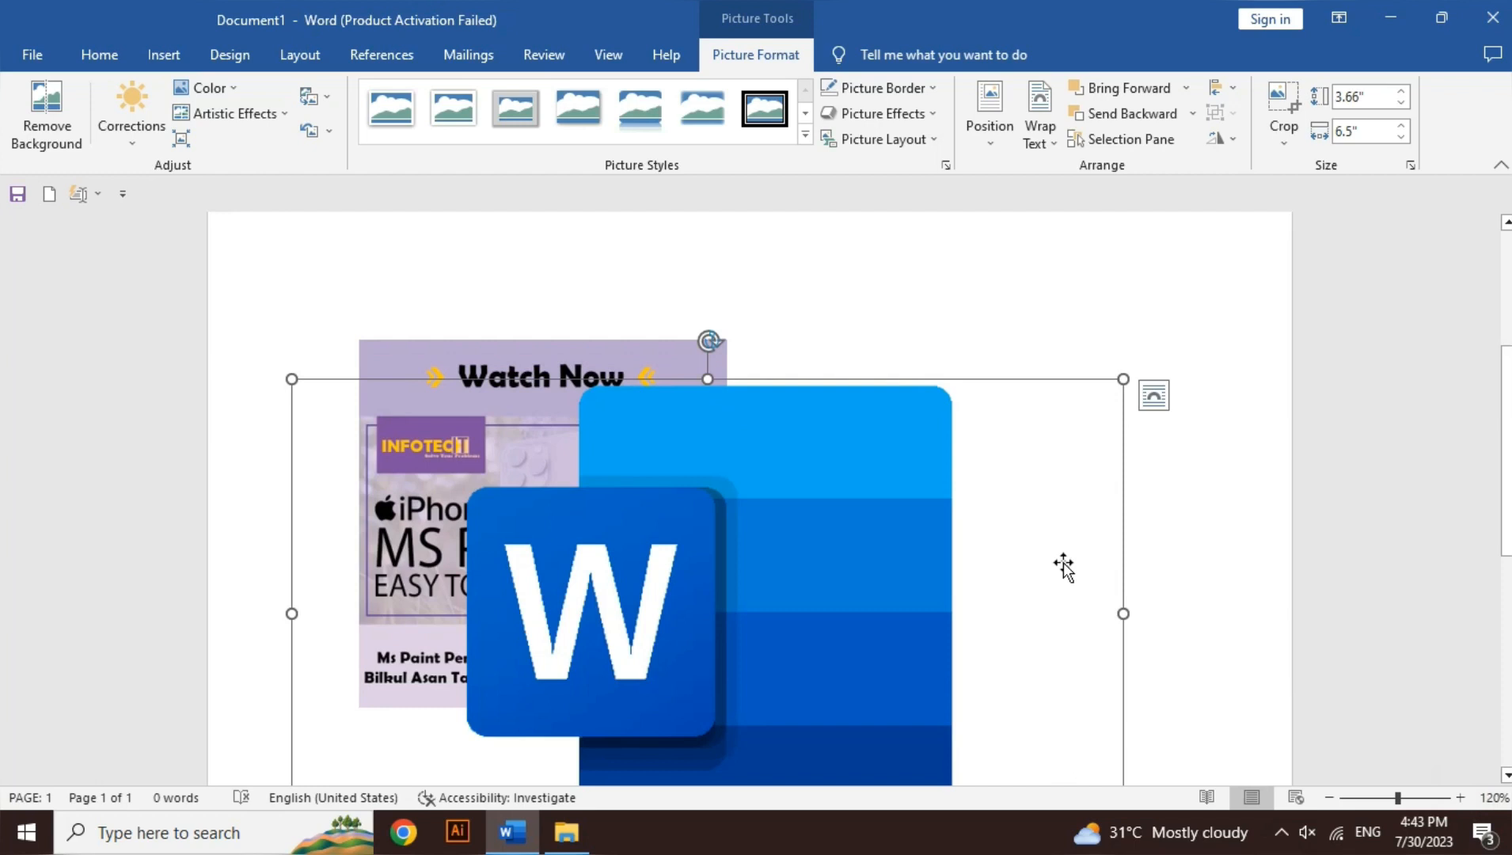
left_click_drag(792, 603, 780, 524)
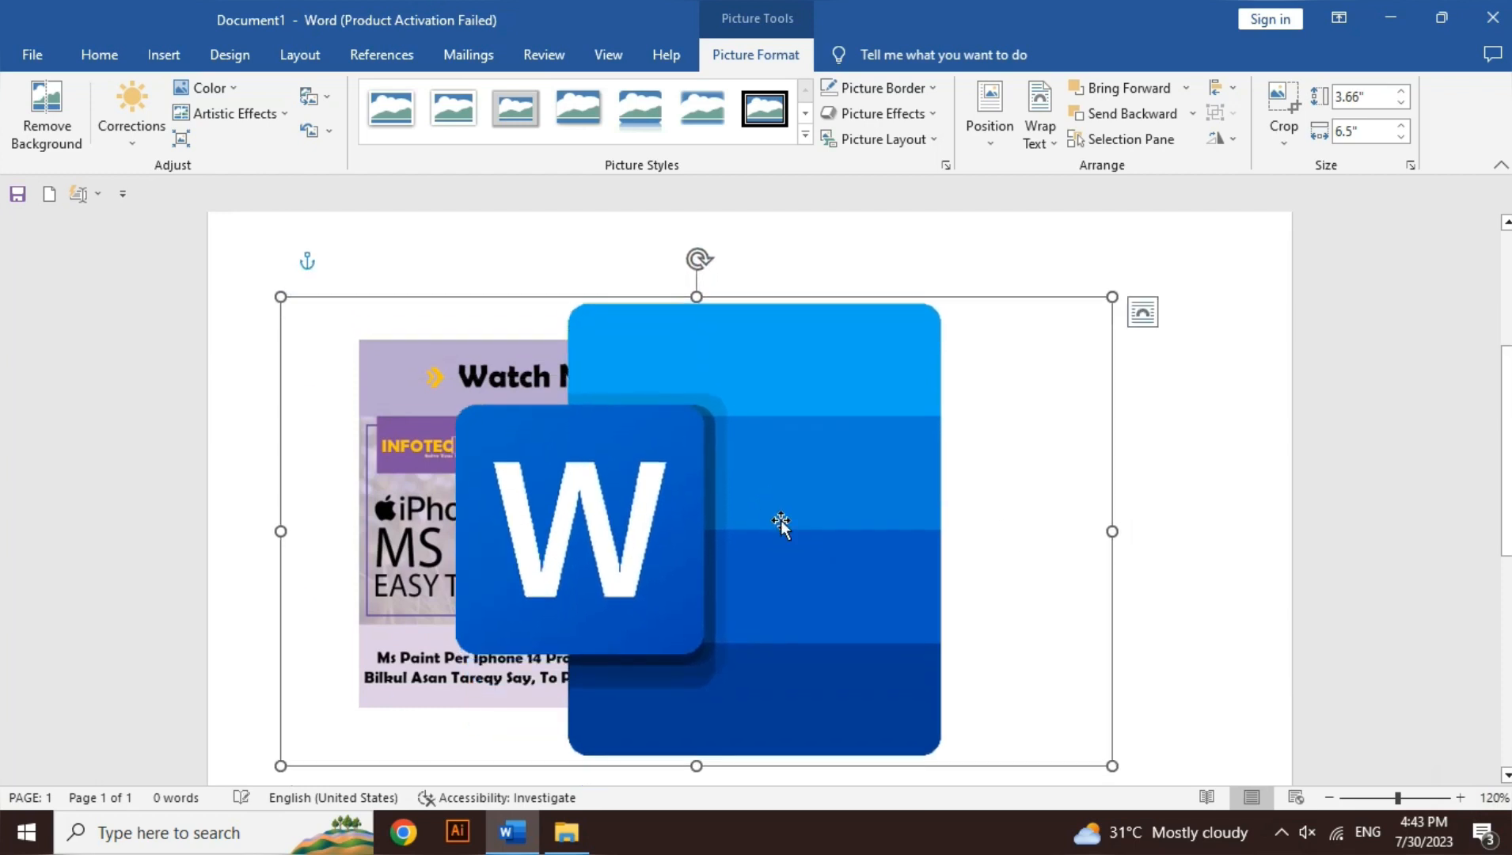
left_click(1133, 118)
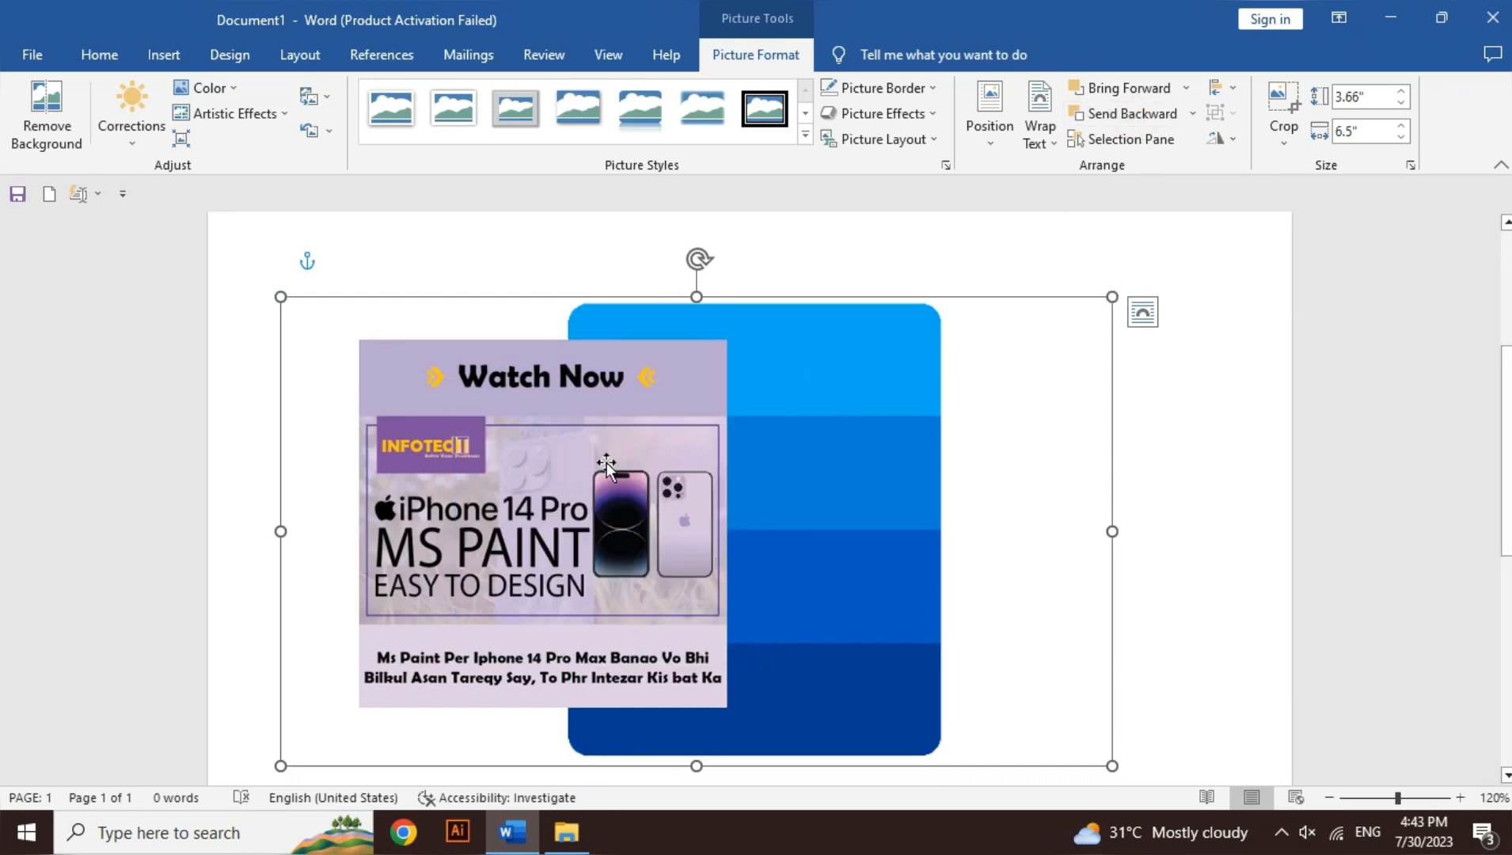
Step: Send the poster picture backward behind the Word logo and bring it forward again
left_click(606, 464)
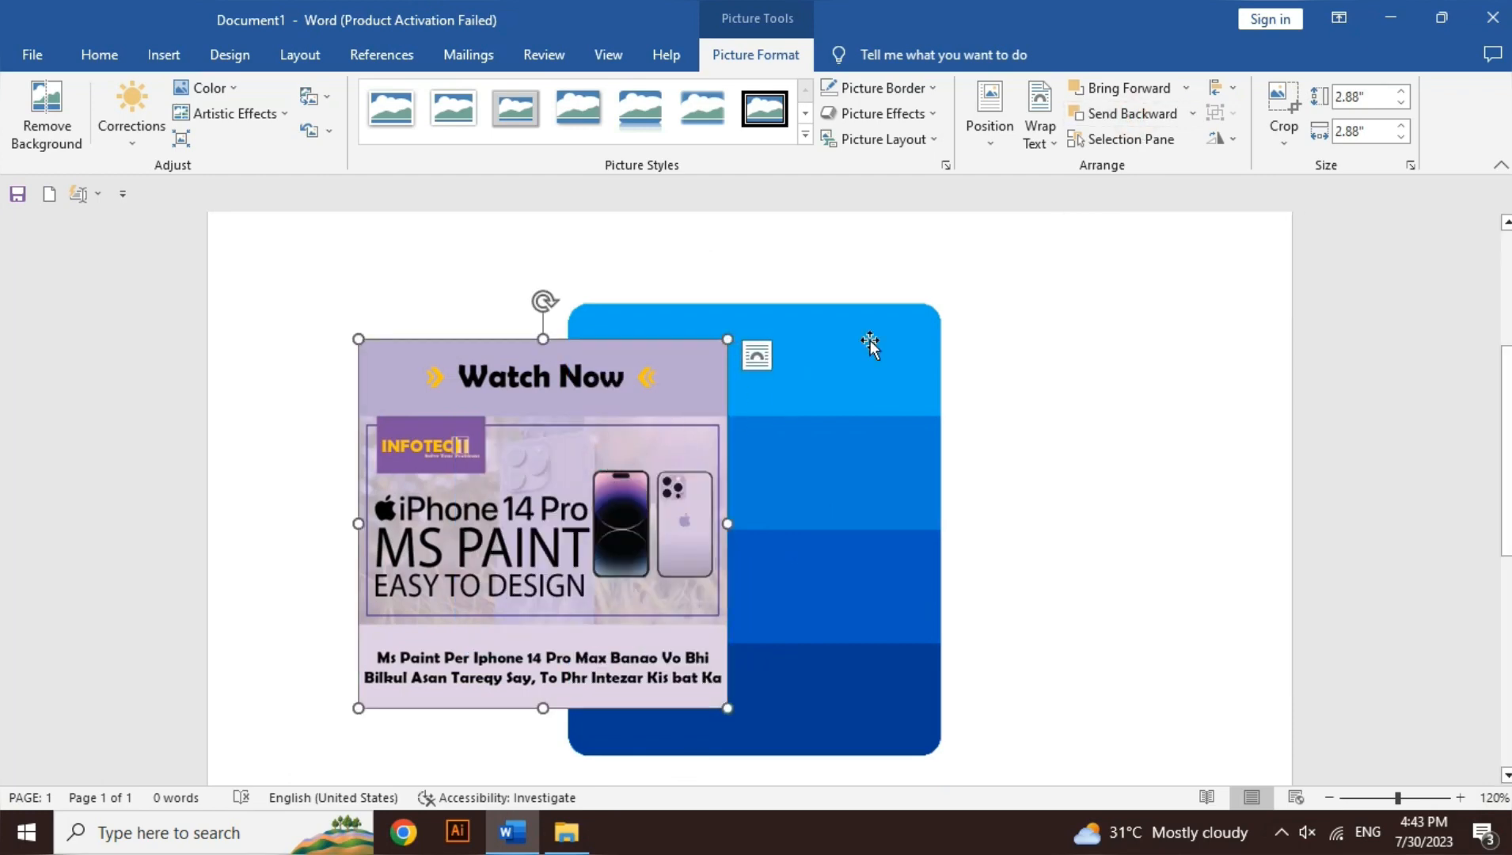
left_click(1154, 113)
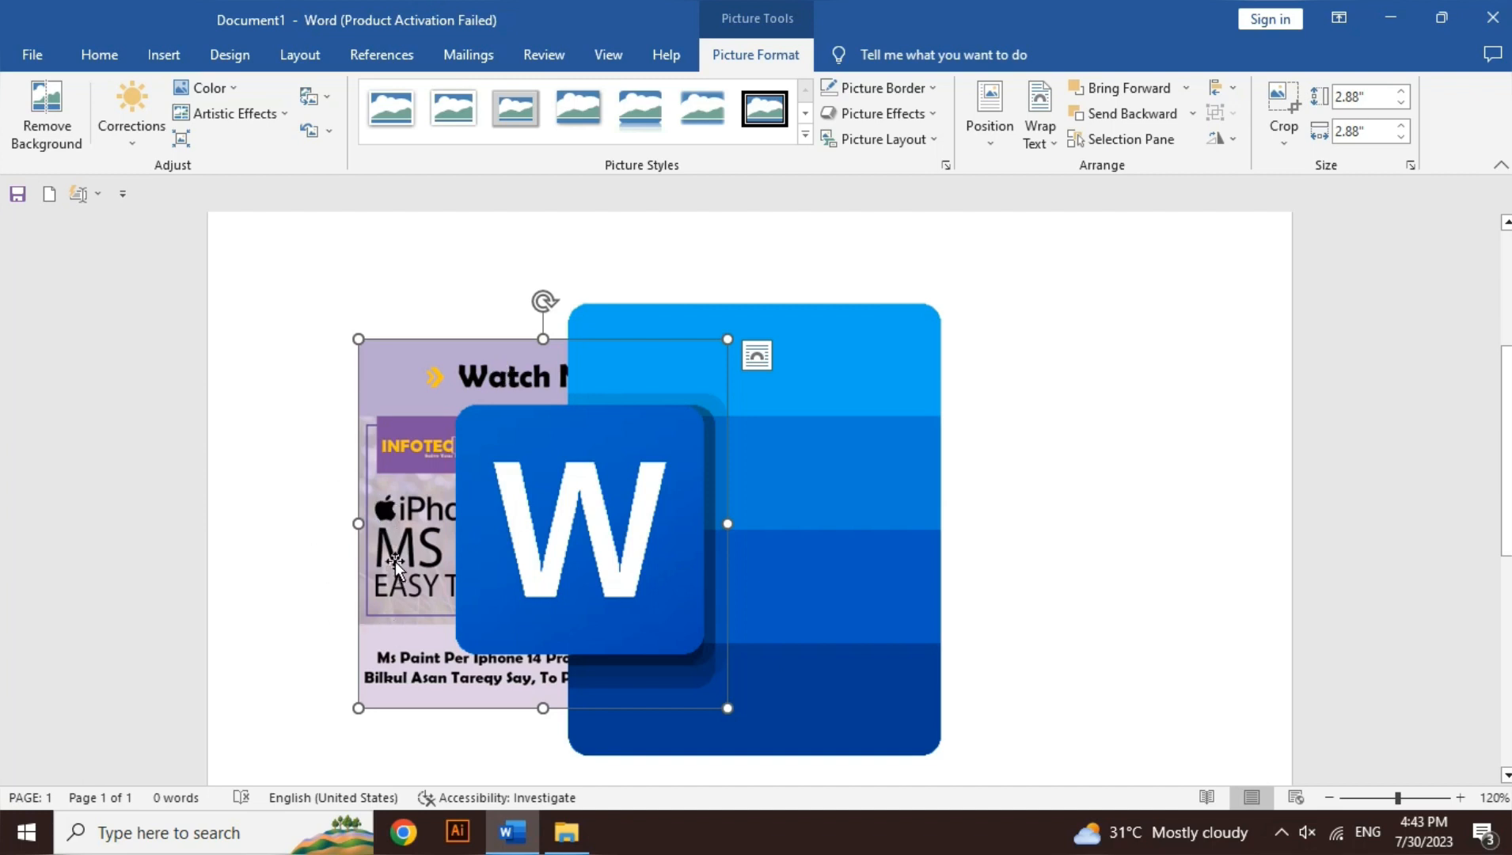
left_click(1132, 92)
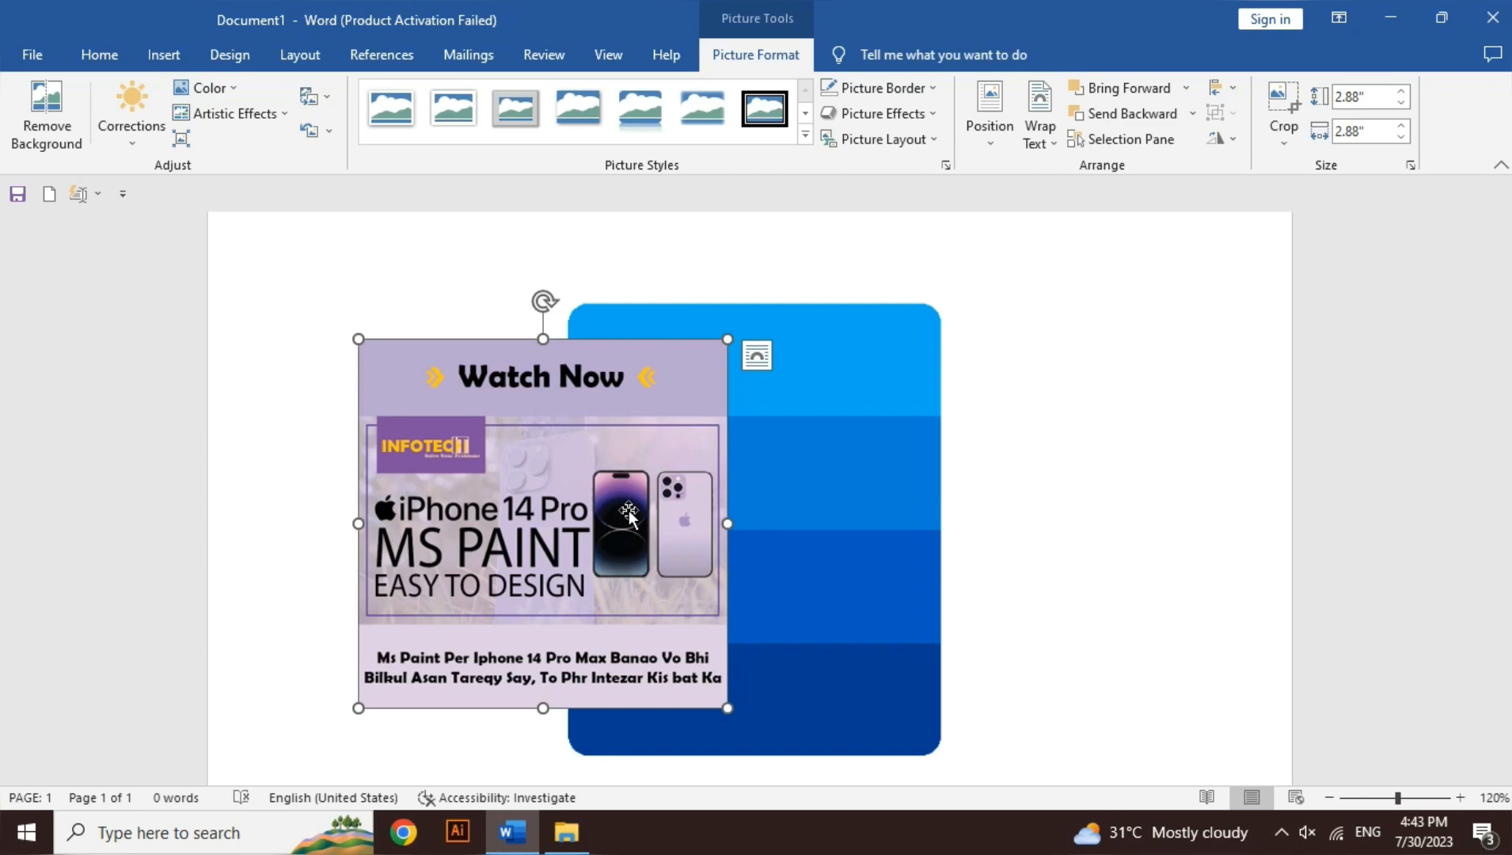
Step: List the document's pictures for selection and hide Picture 9 and Picture 8 individually
left_click(1161, 150)
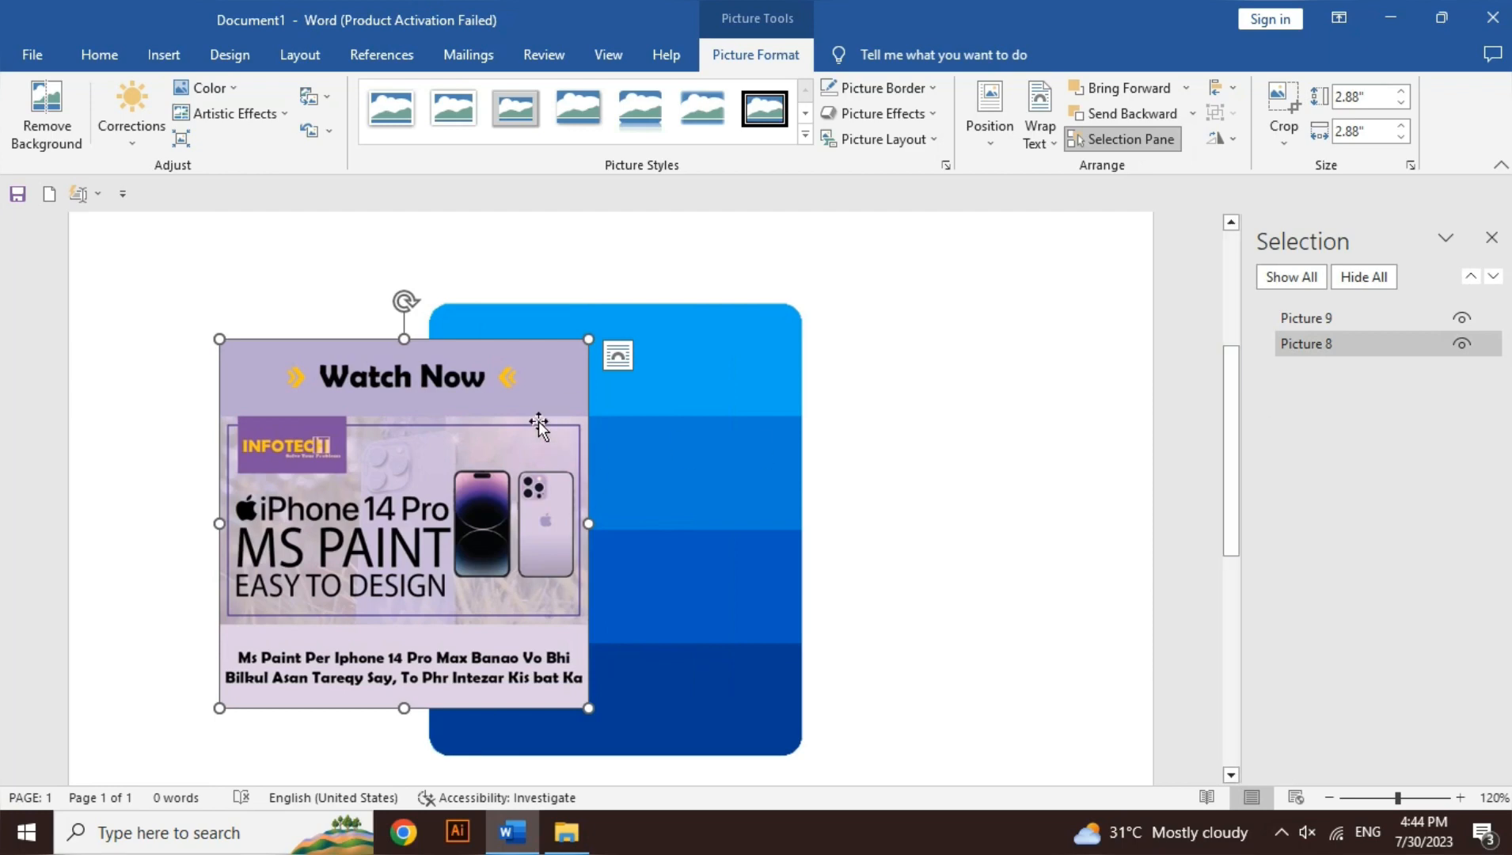
left_click(1331, 317)
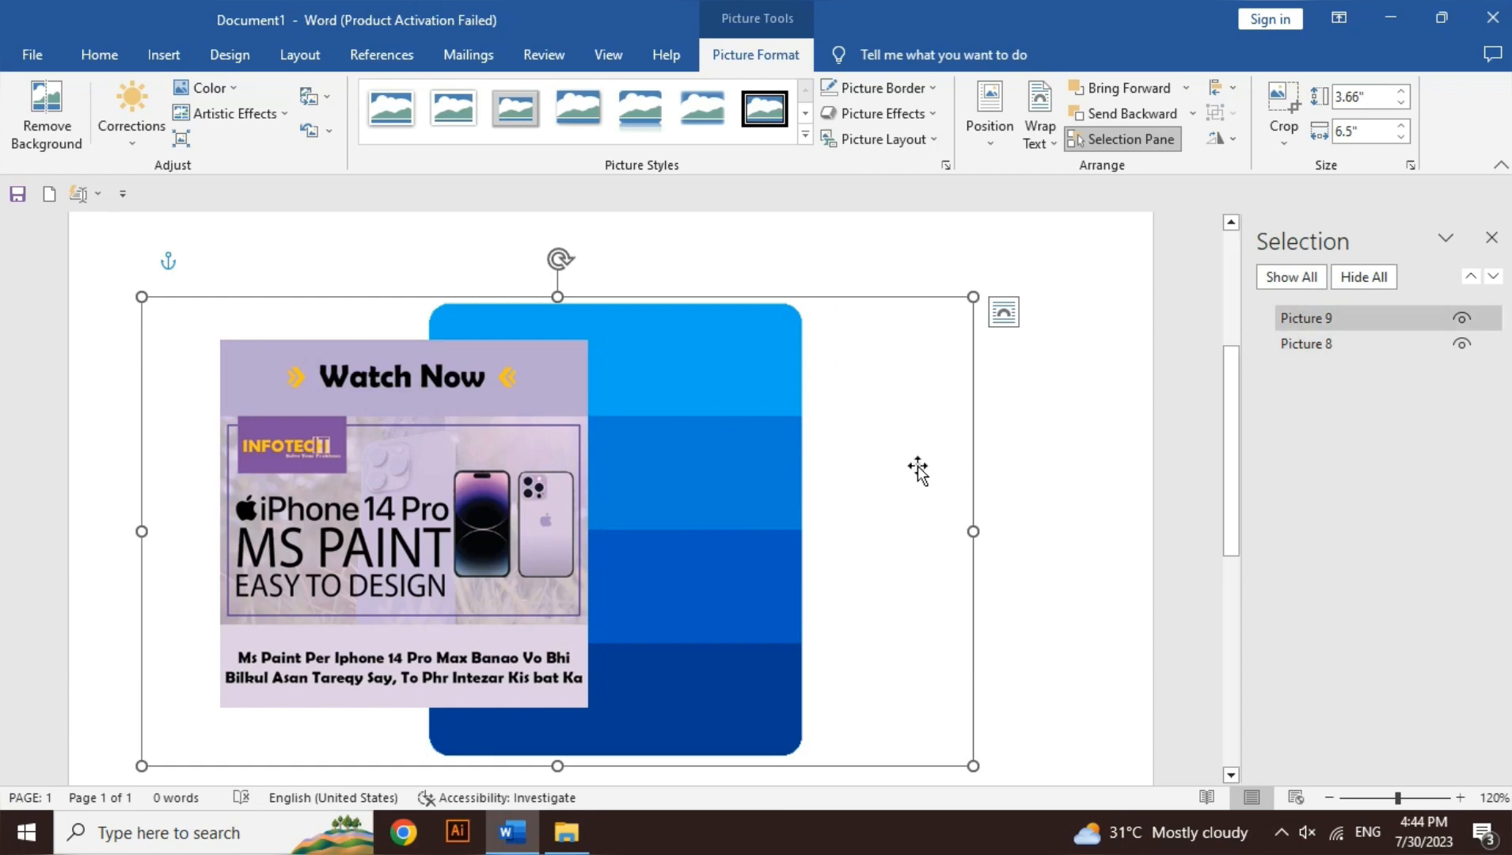
left_click(1464, 318)
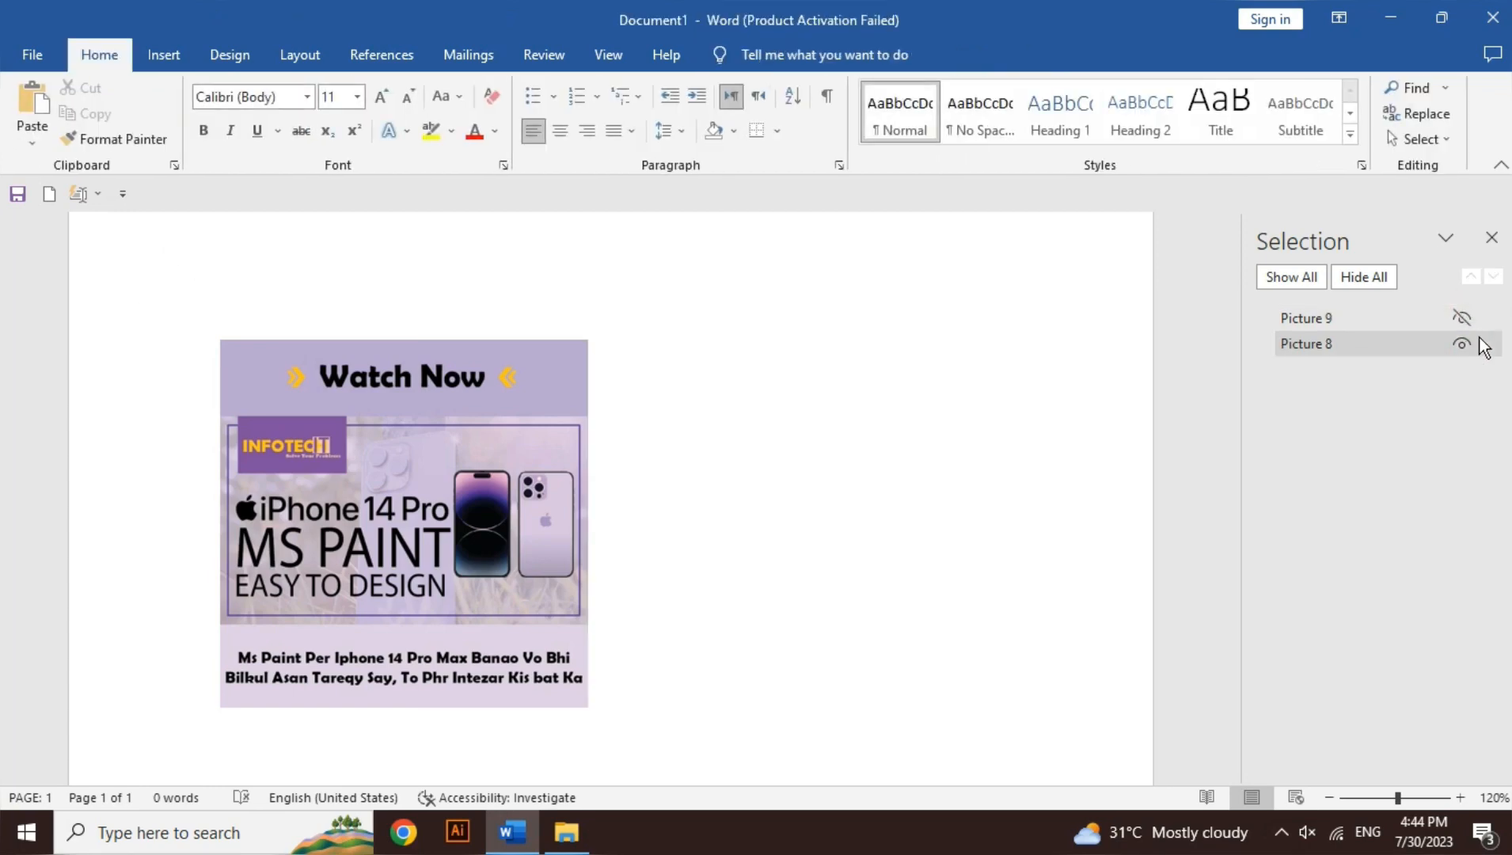
left_click(1463, 345)
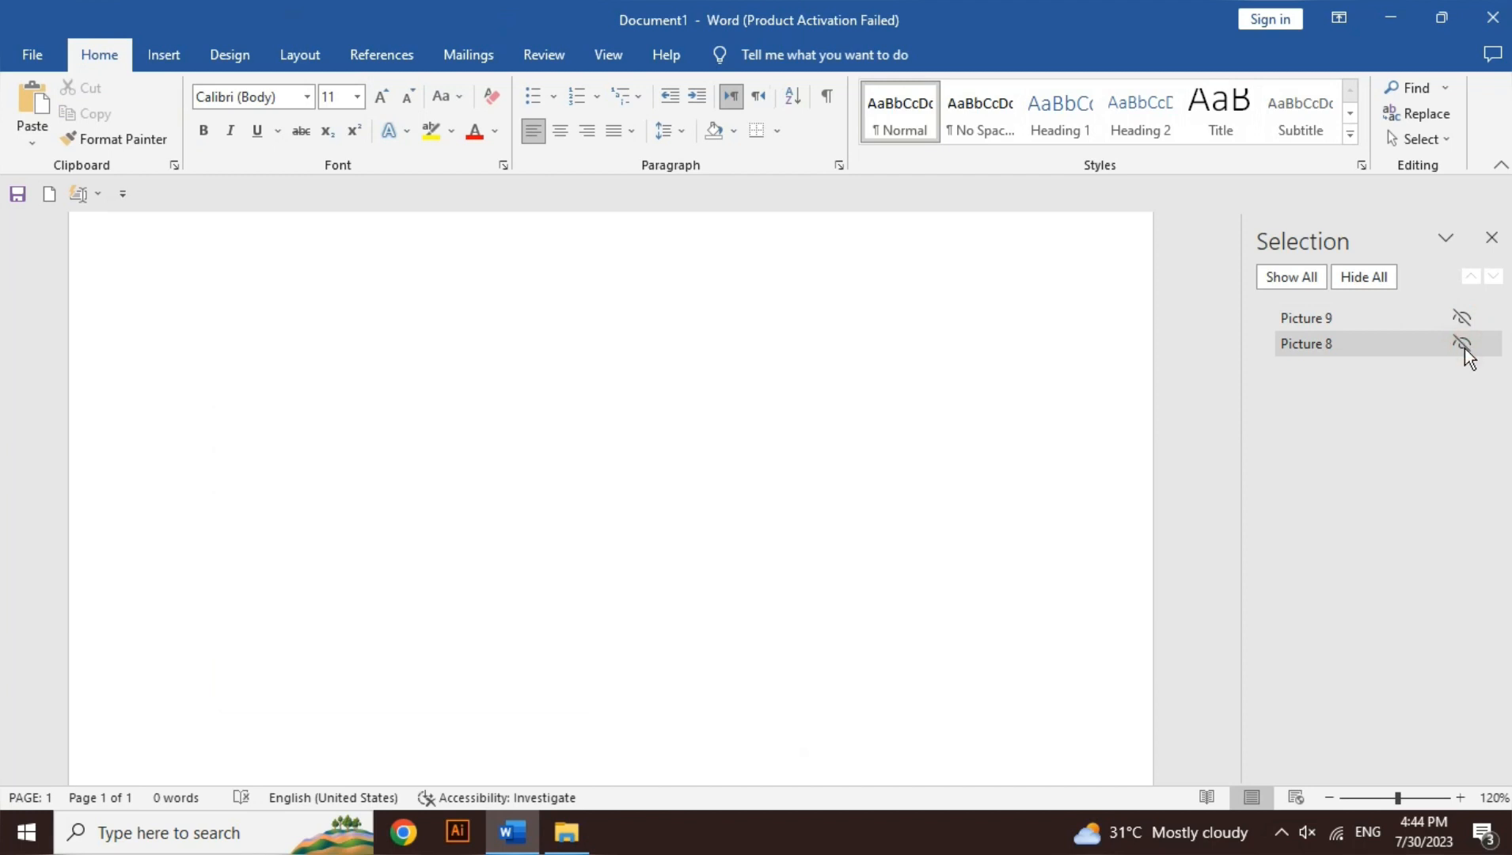
Step: Show all the pictures, hide them all at once, and show them all again
left_click(1290, 273)
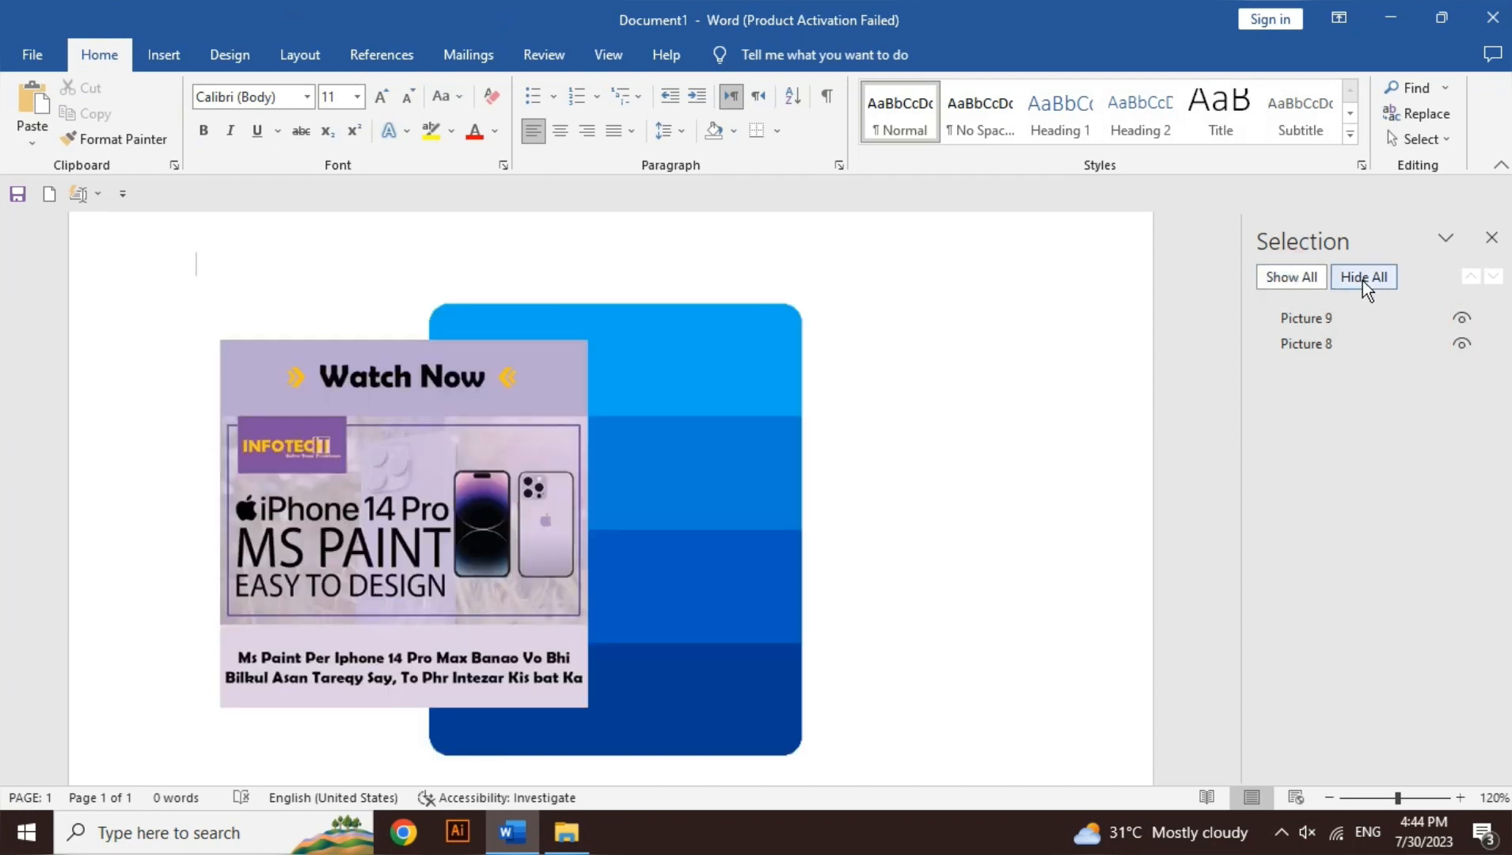
left_click(1363, 278)
left_click(1314, 278)
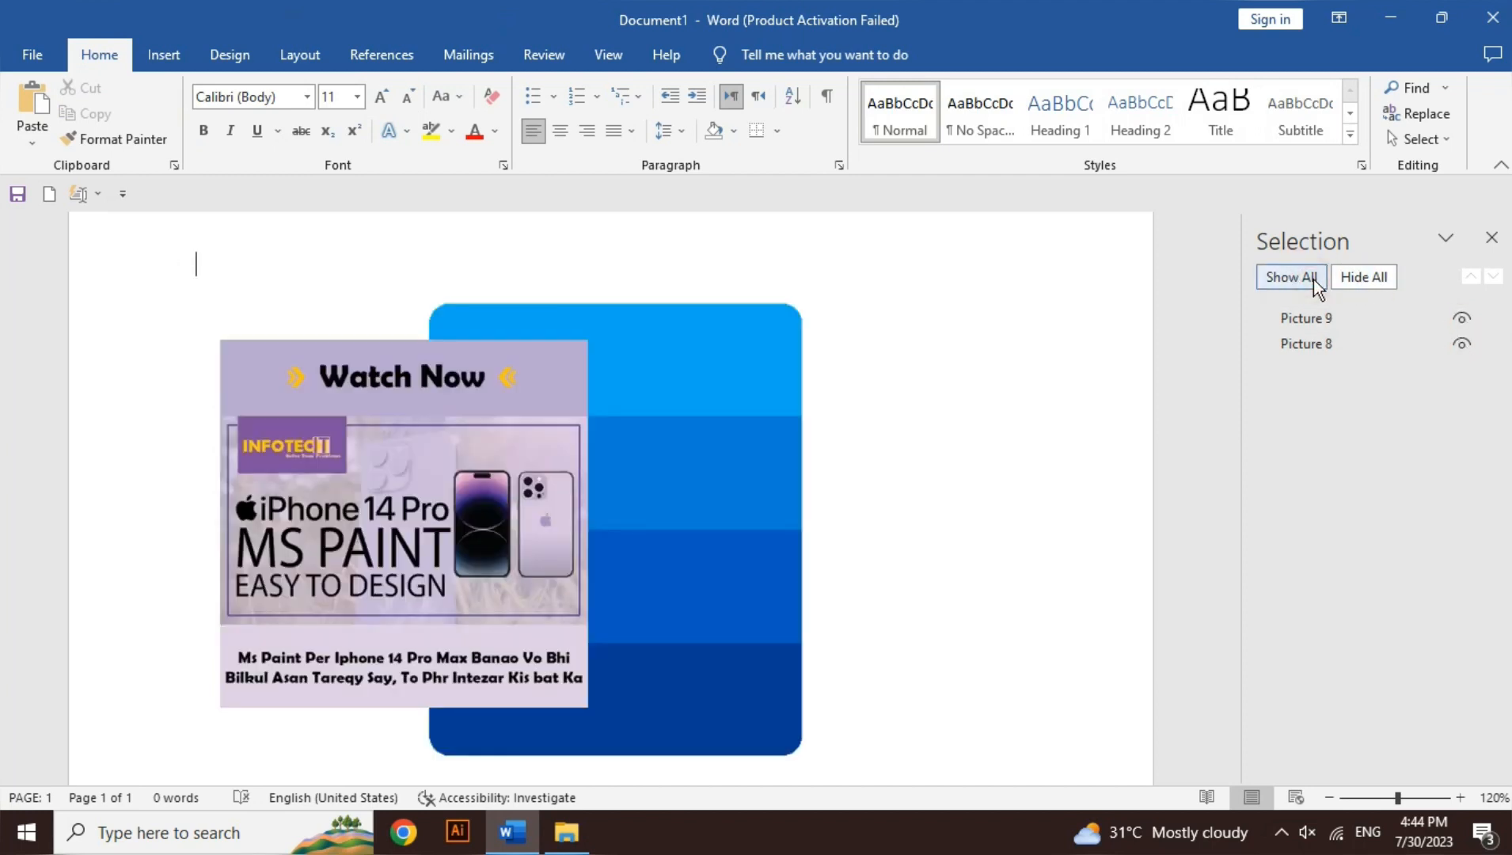
Step: Align the Word logo picture to the left margin, then to the center
left_click(770, 349)
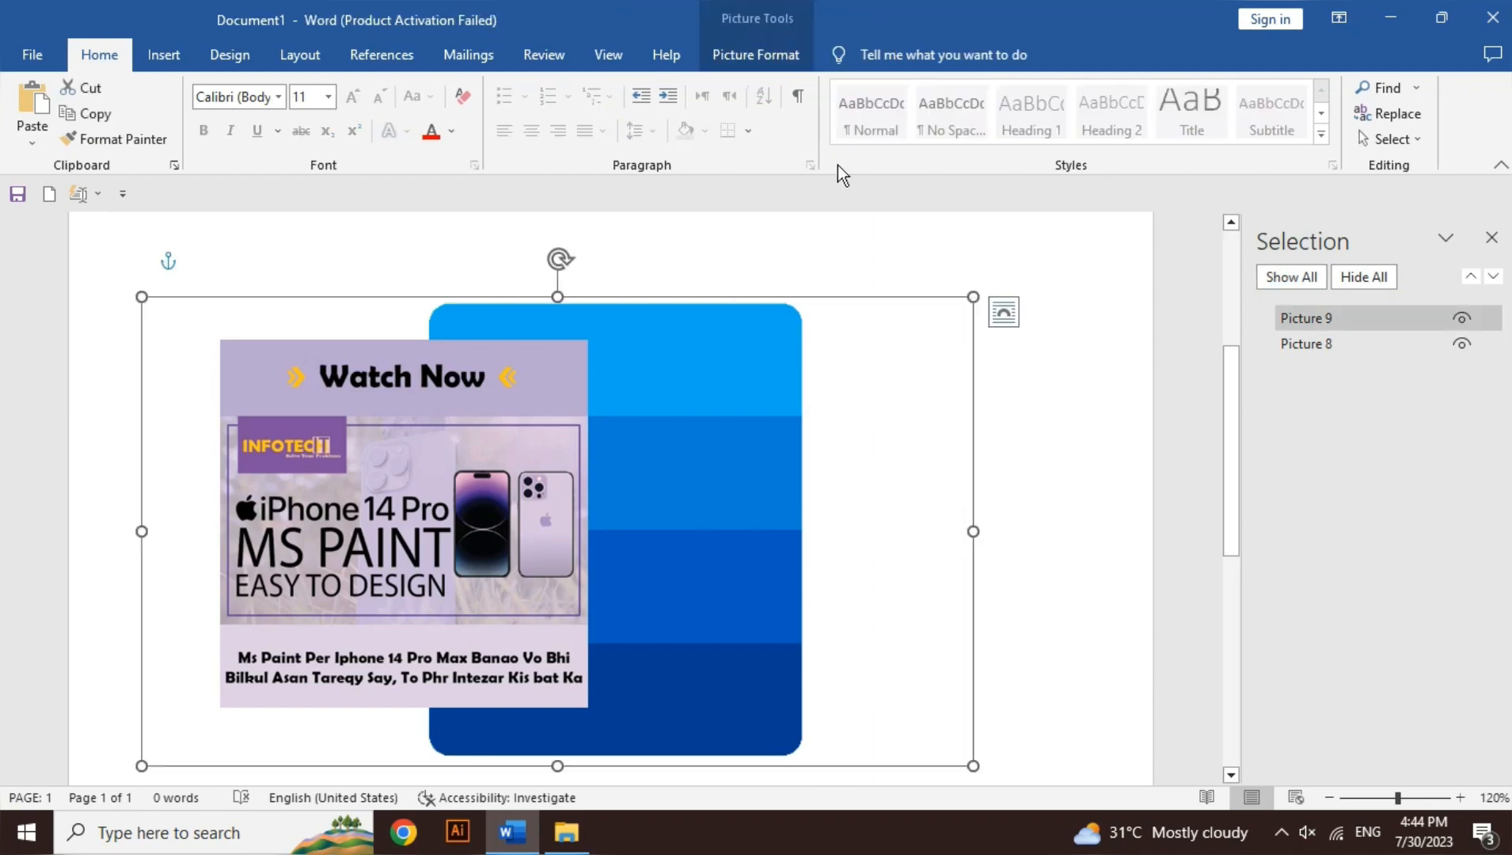
left_click(787, 64)
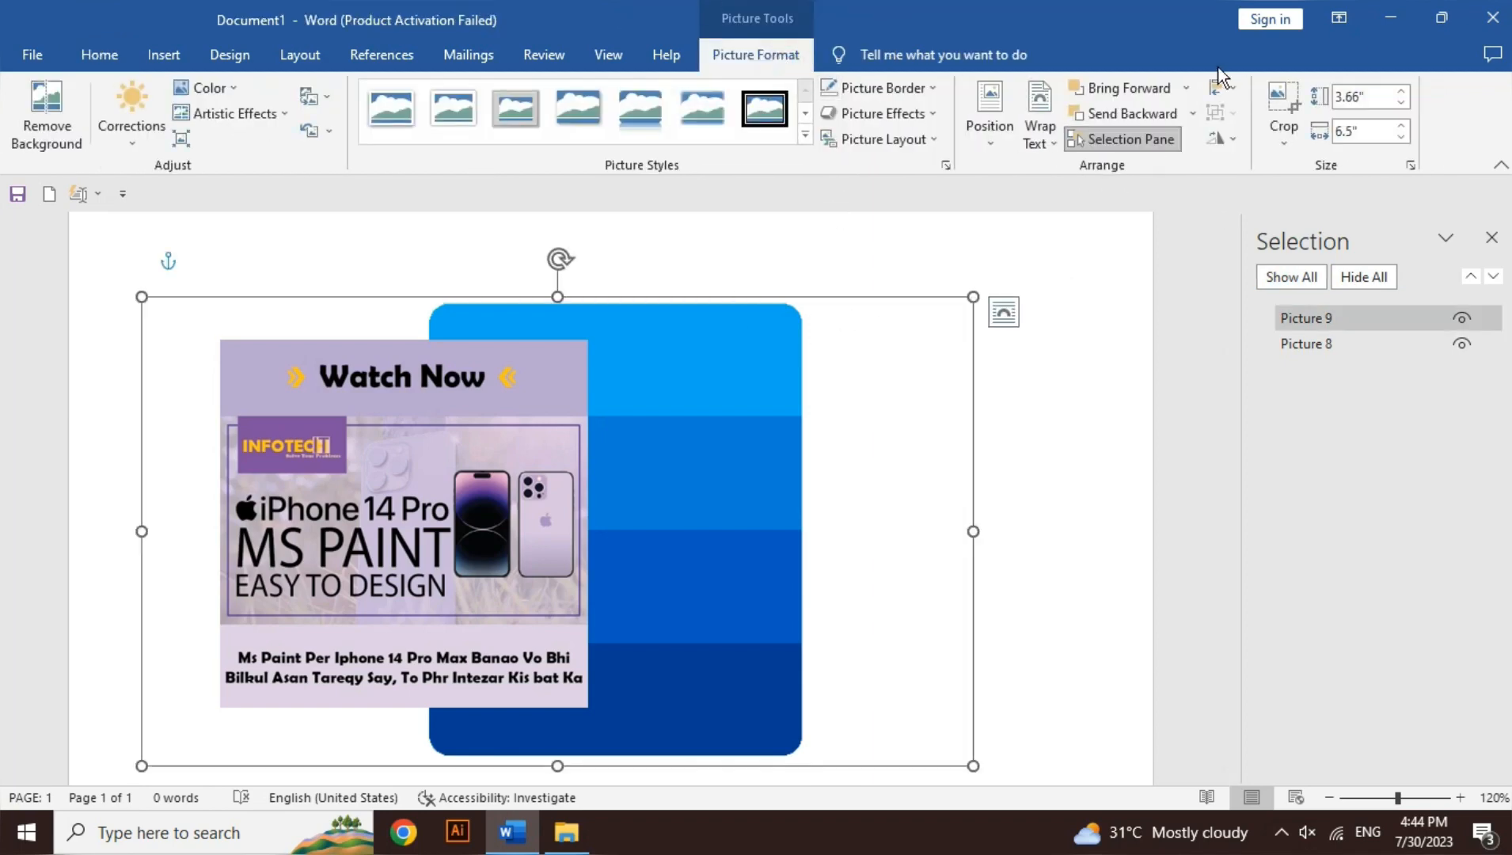
left_click(1236, 96)
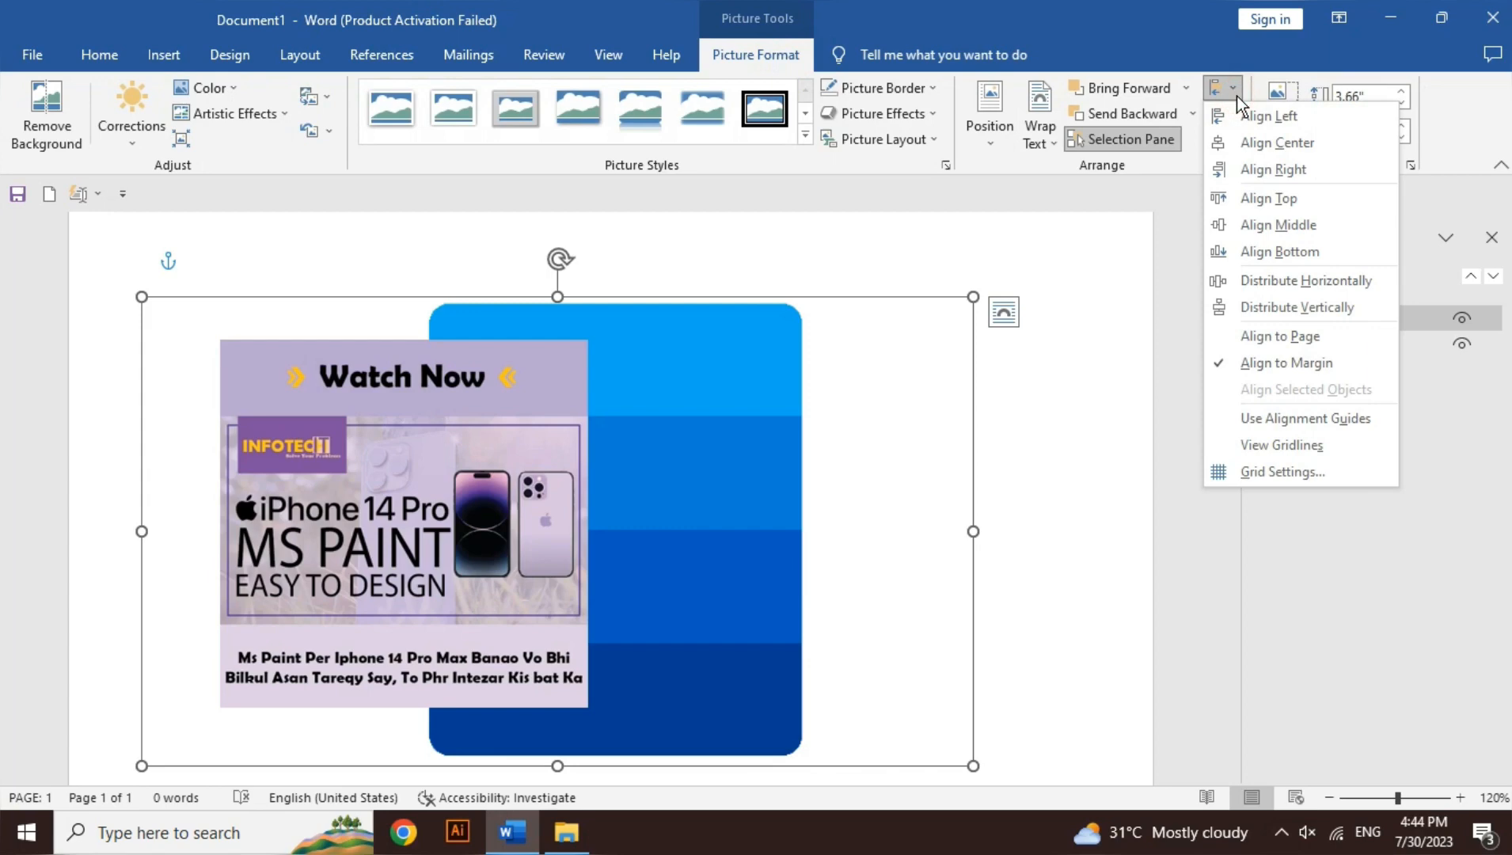
left_click(1260, 116)
left_click(1240, 88)
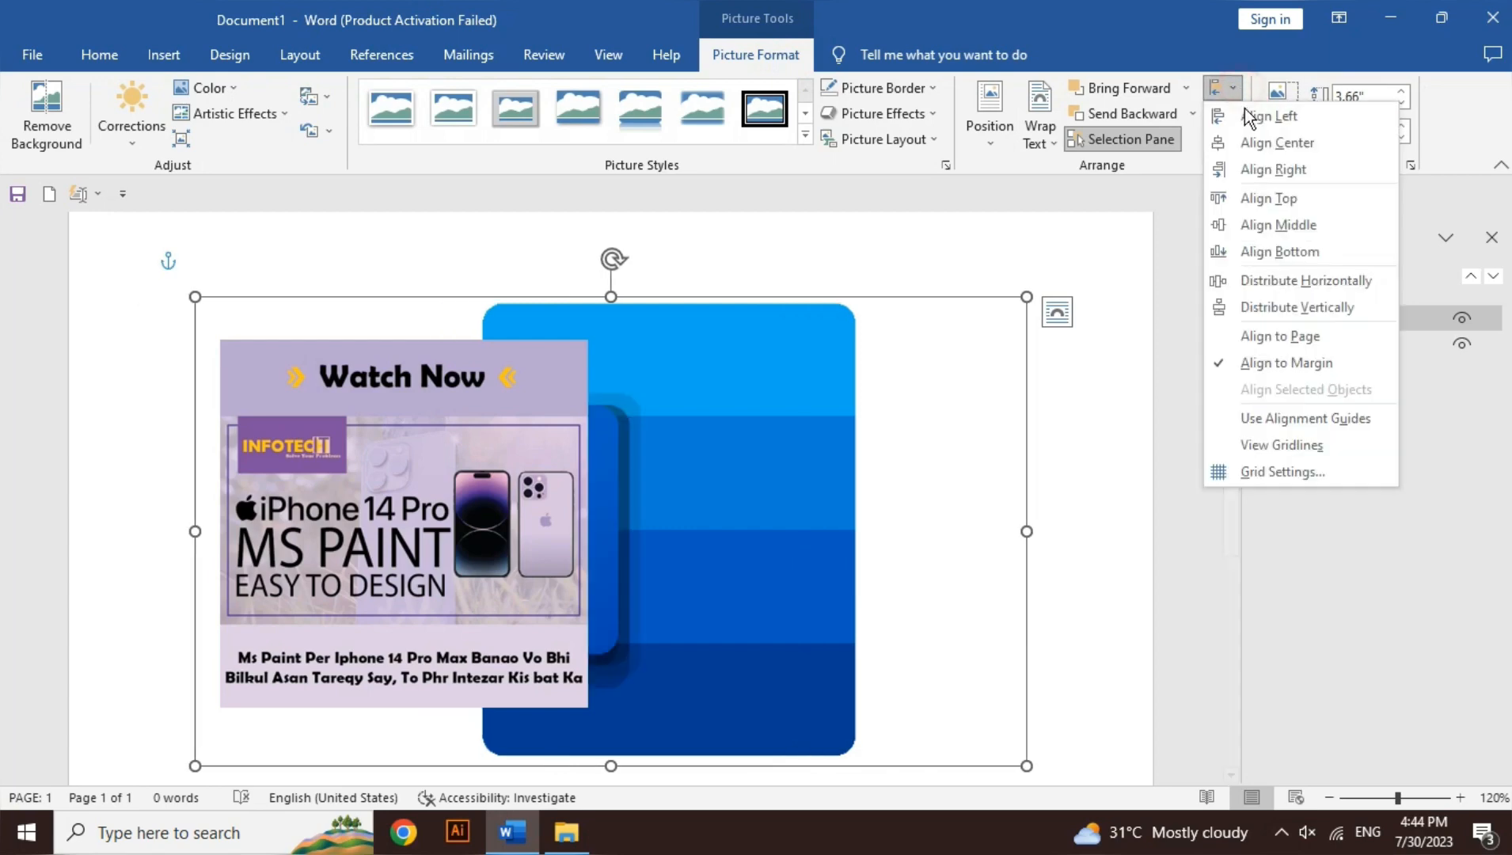
left_click(1276, 144)
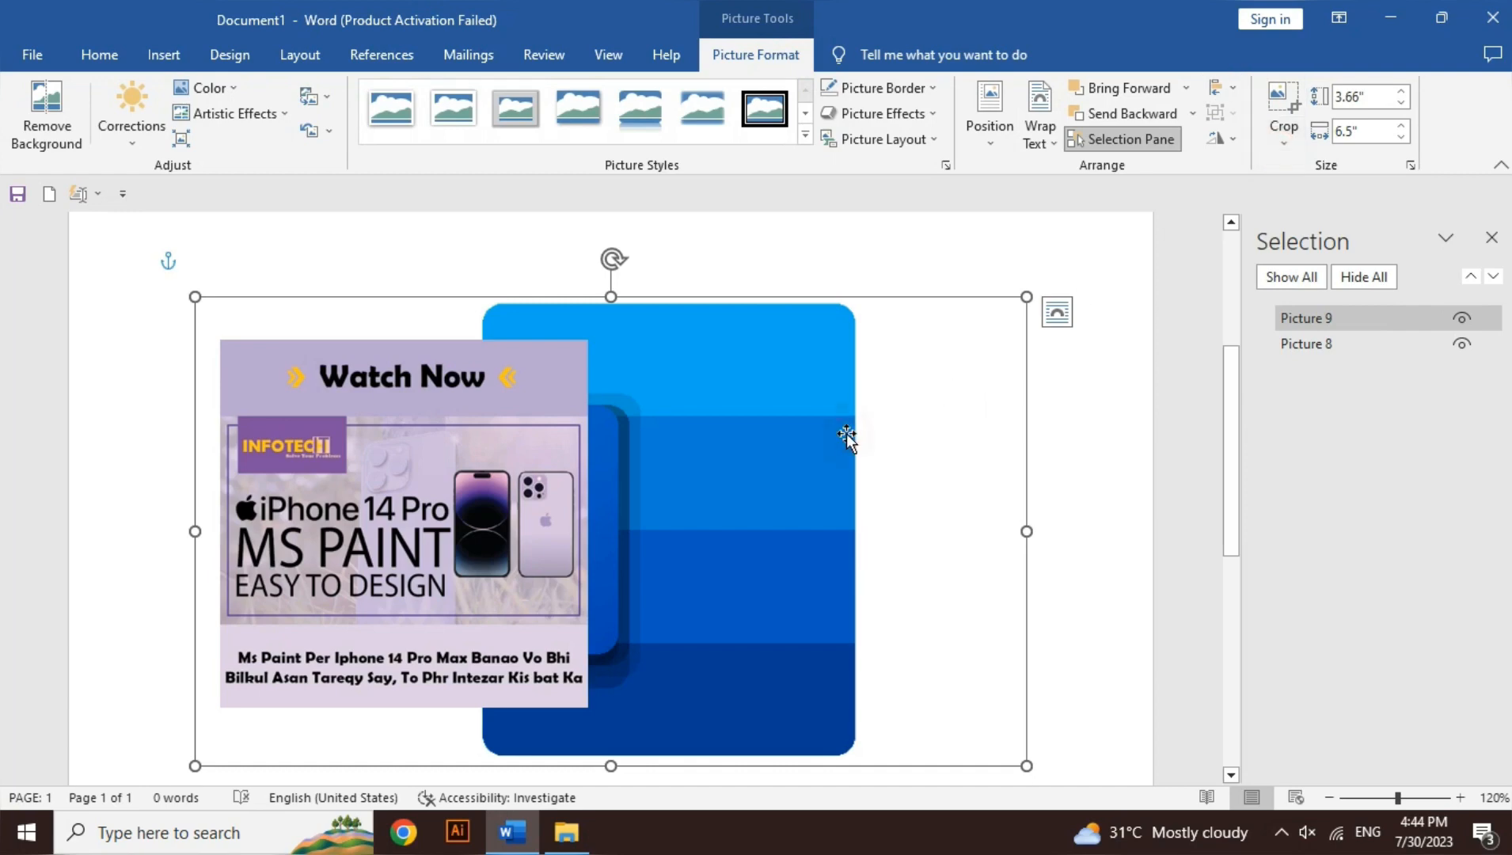
Step: Delete the Word logo picture, select the remaining poster picture and close the list of pictures
key("Delete")
left_click(568, 469)
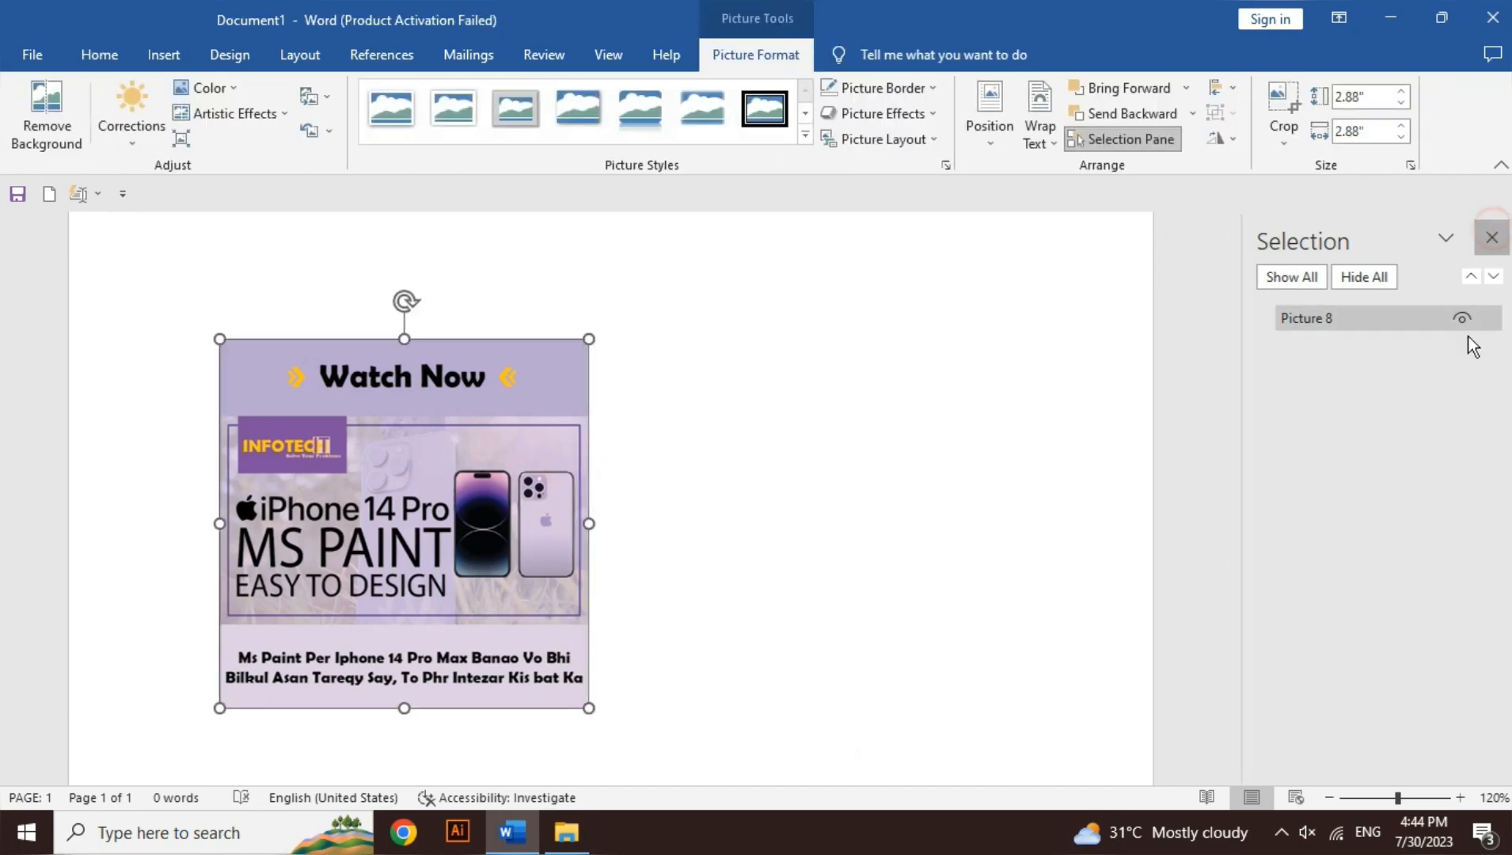
left_click(1328, 798)
left_click(1328, 797)
left_click(1328, 798)
left_click(1328, 798)
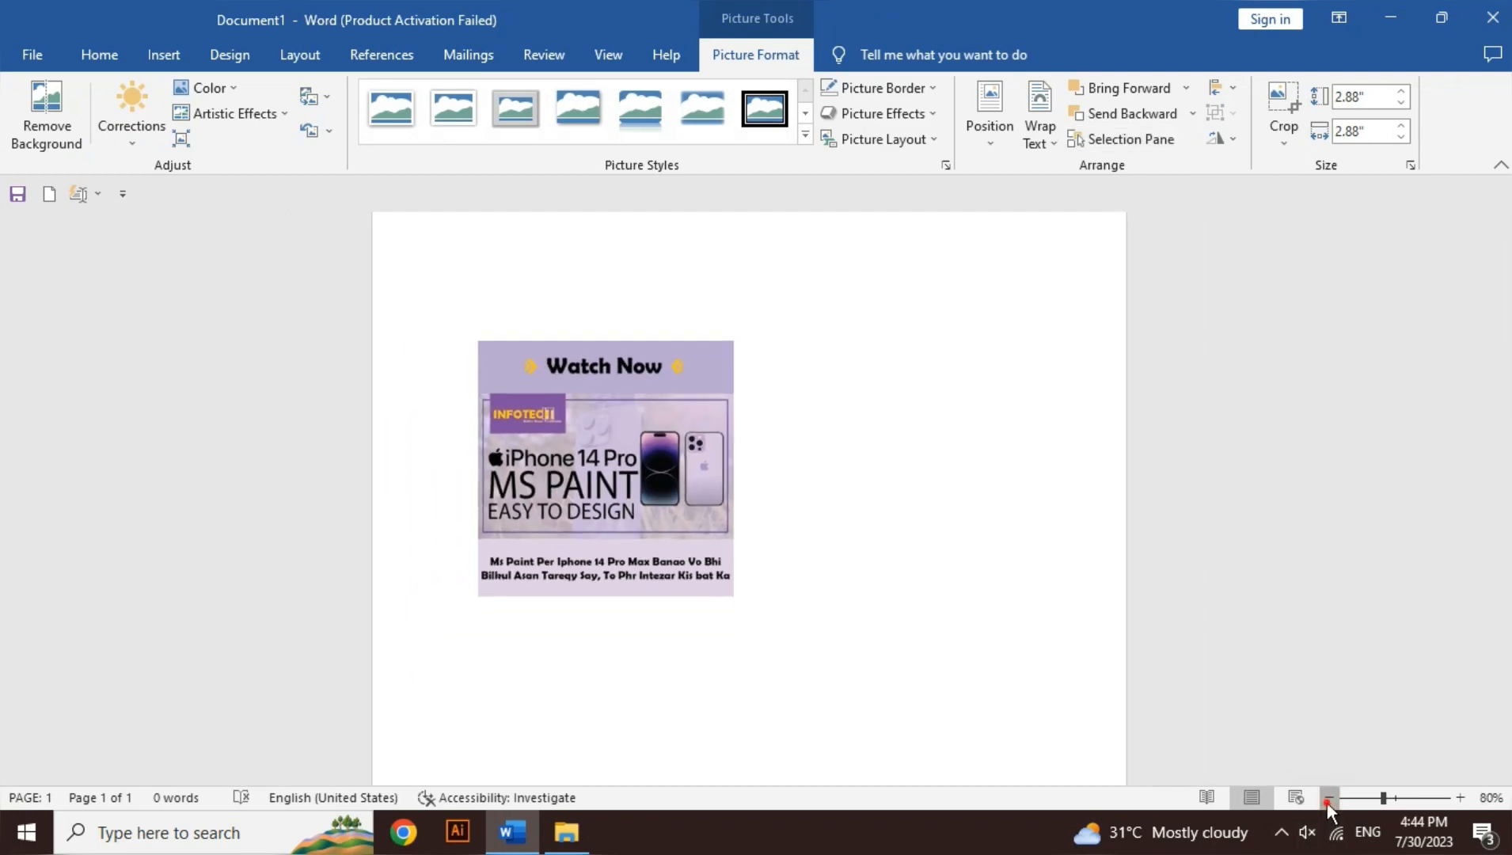
left_click(1328, 798)
left_click(1328, 798)
left_click(1328, 798)
left_click(1328, 798)
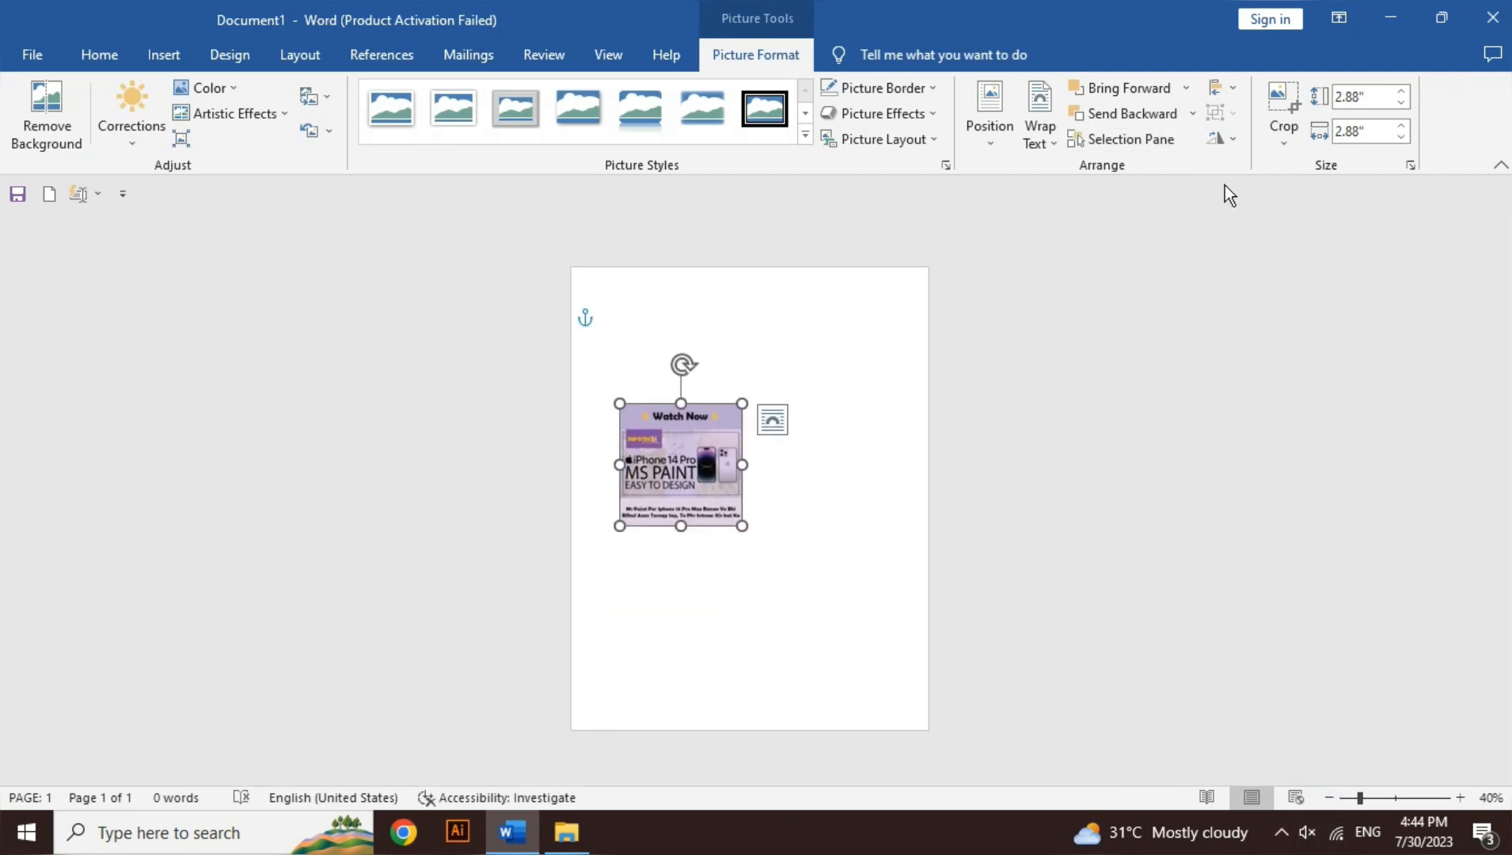
Step: Align the poster picture to the center between the margins, then to the right margin
left_click(1233, 86)
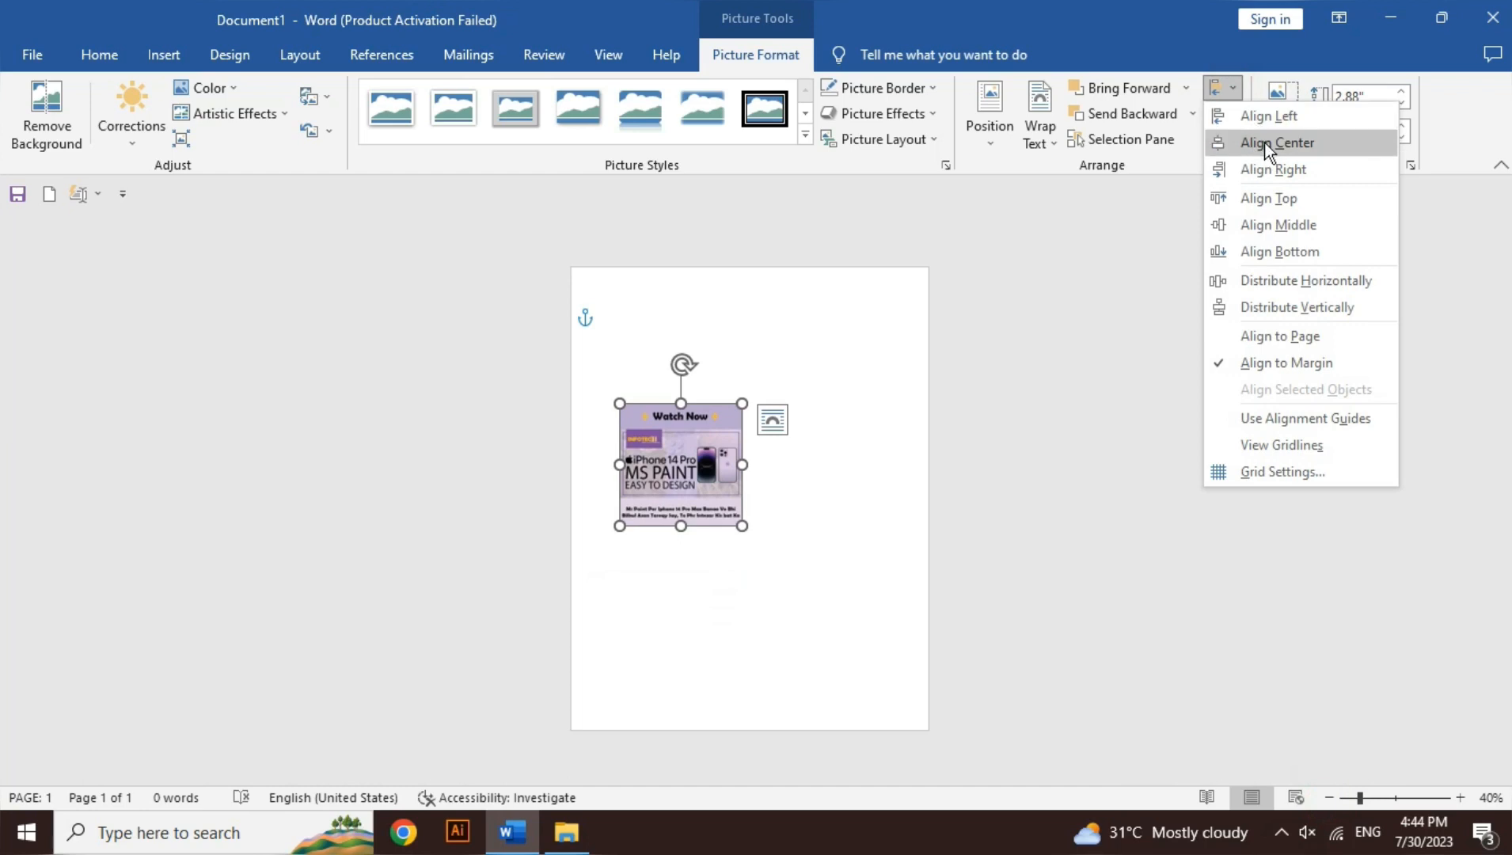
left_click(1263, 142)
left_click(1240, 90)
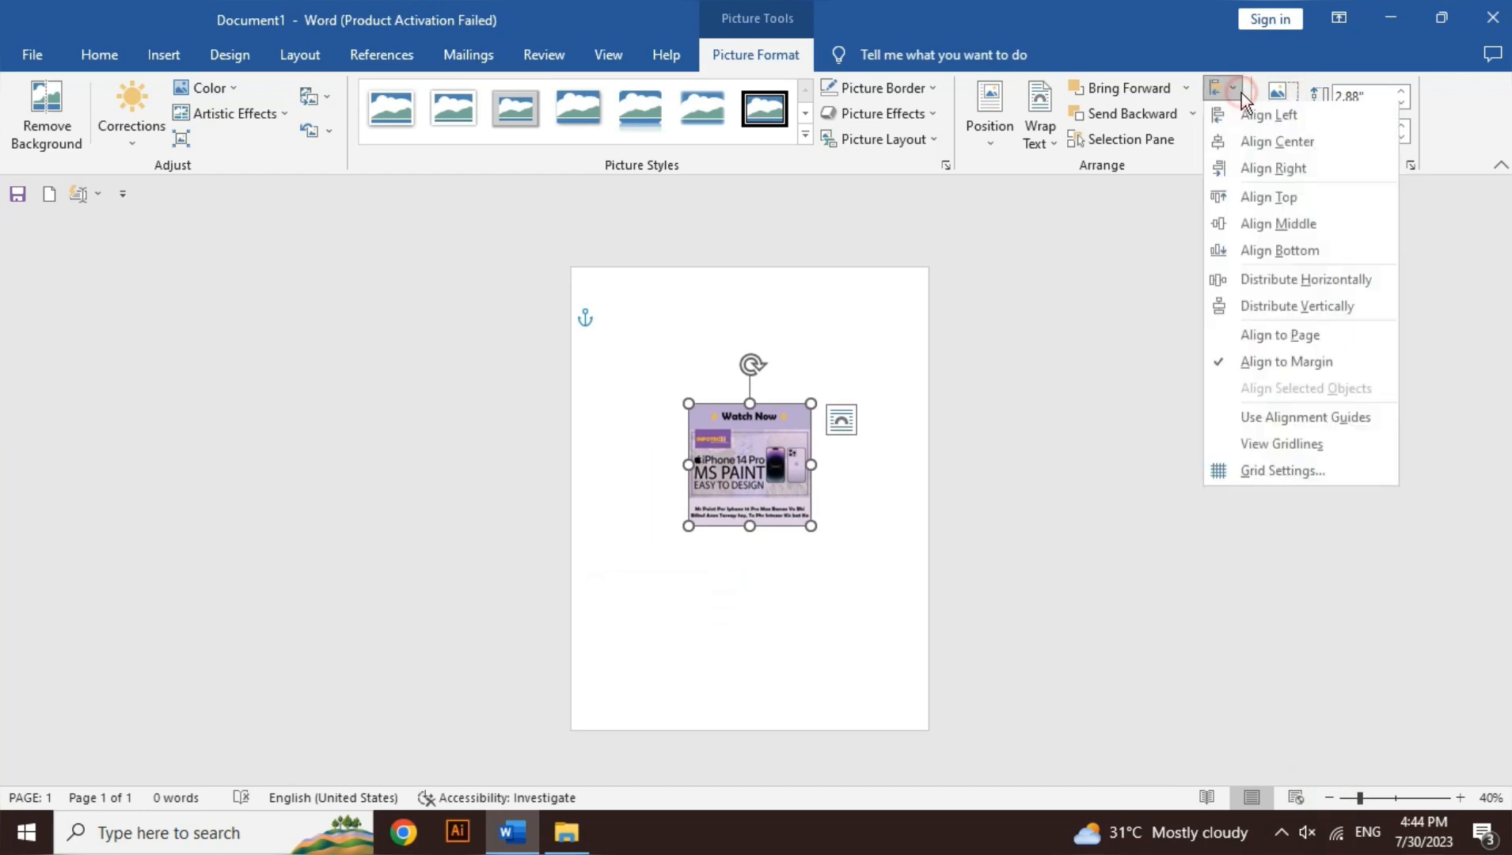
left_click(1262, 167)
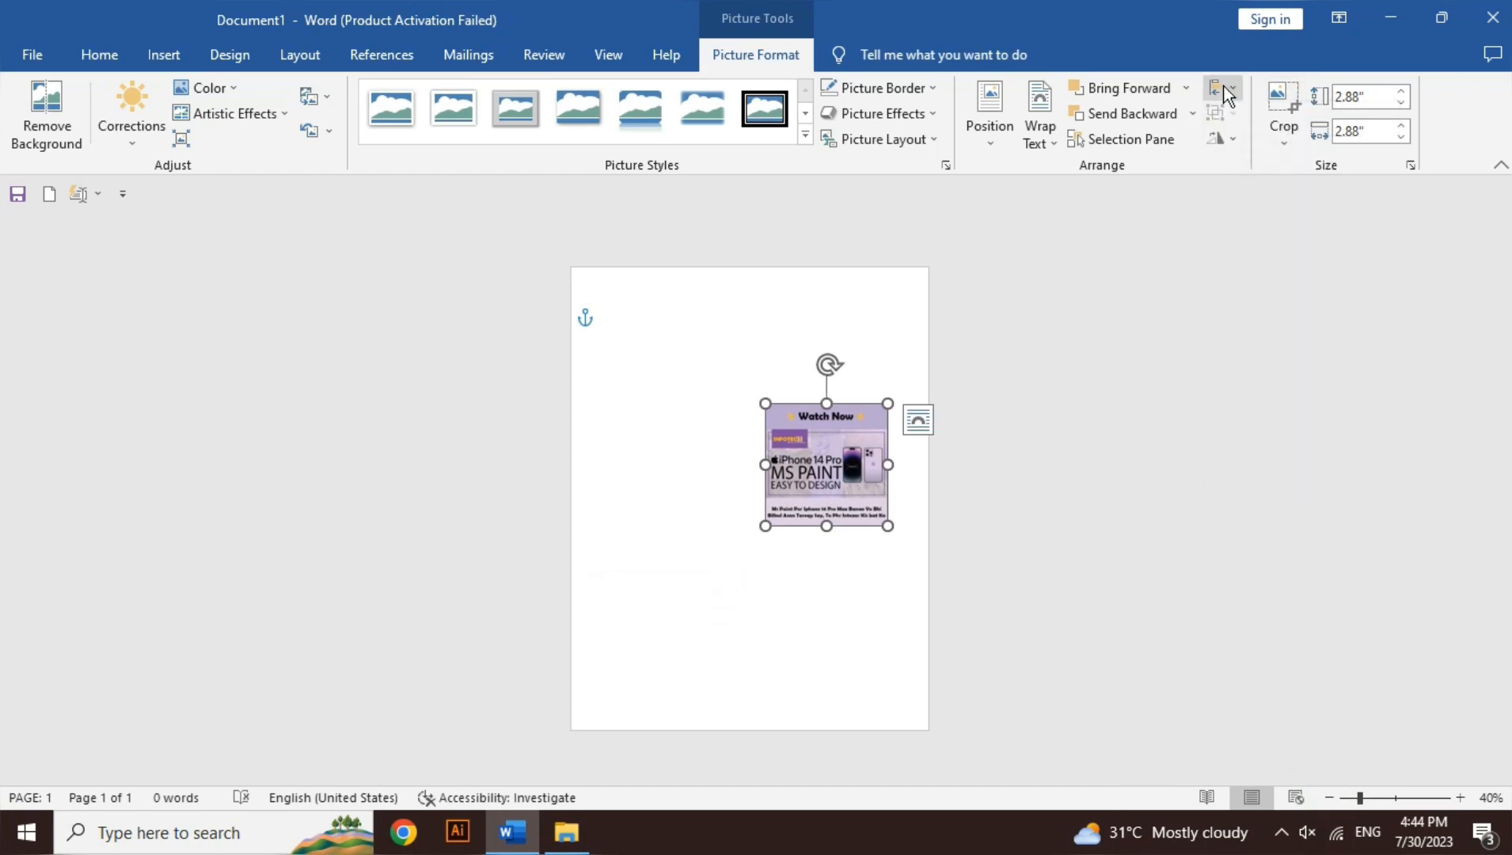
left_click(1226, 89)
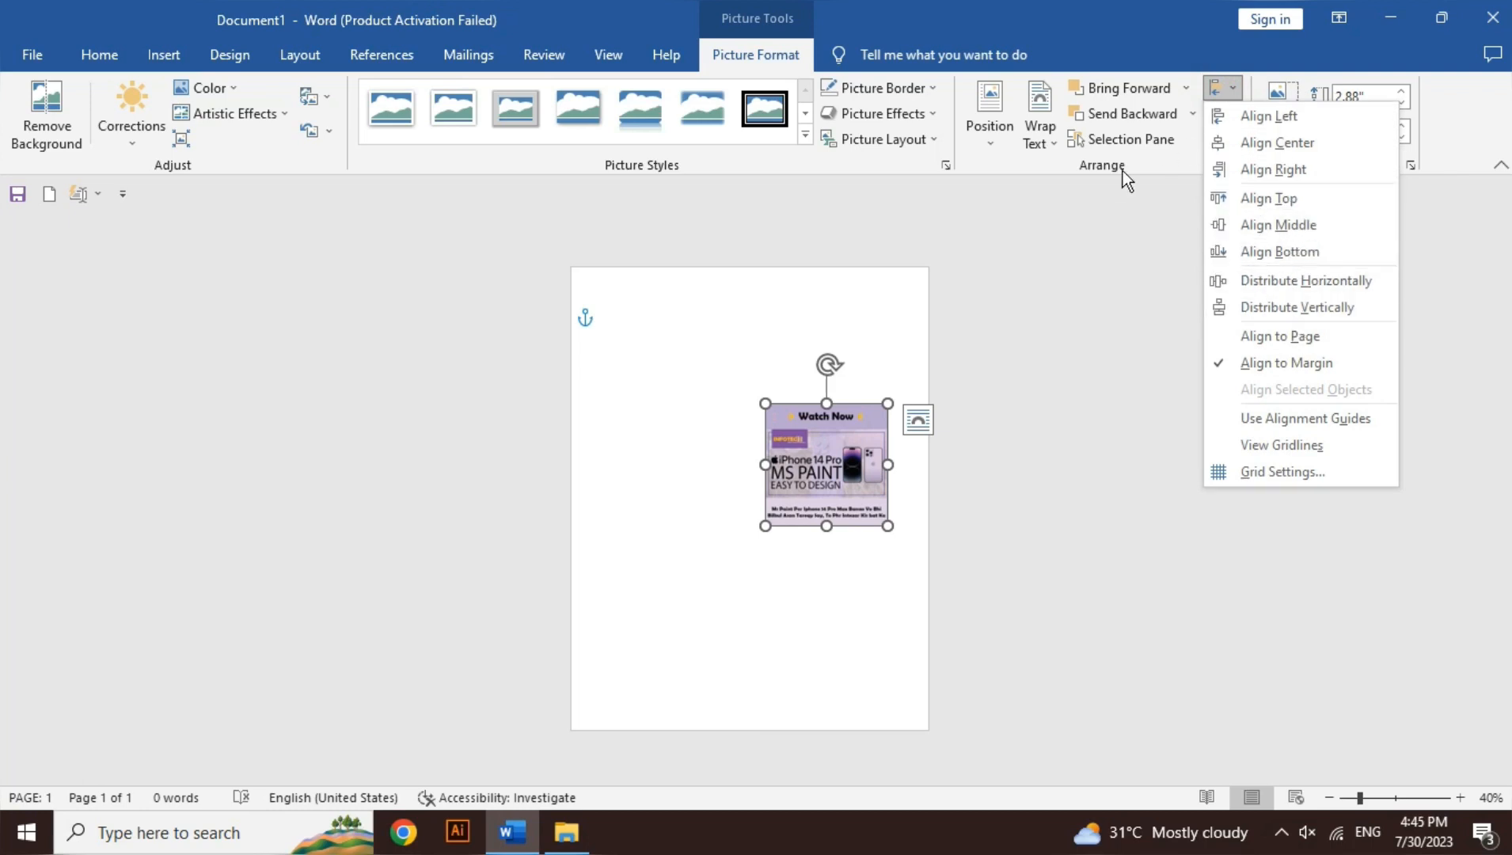
left_click(1119, 209)
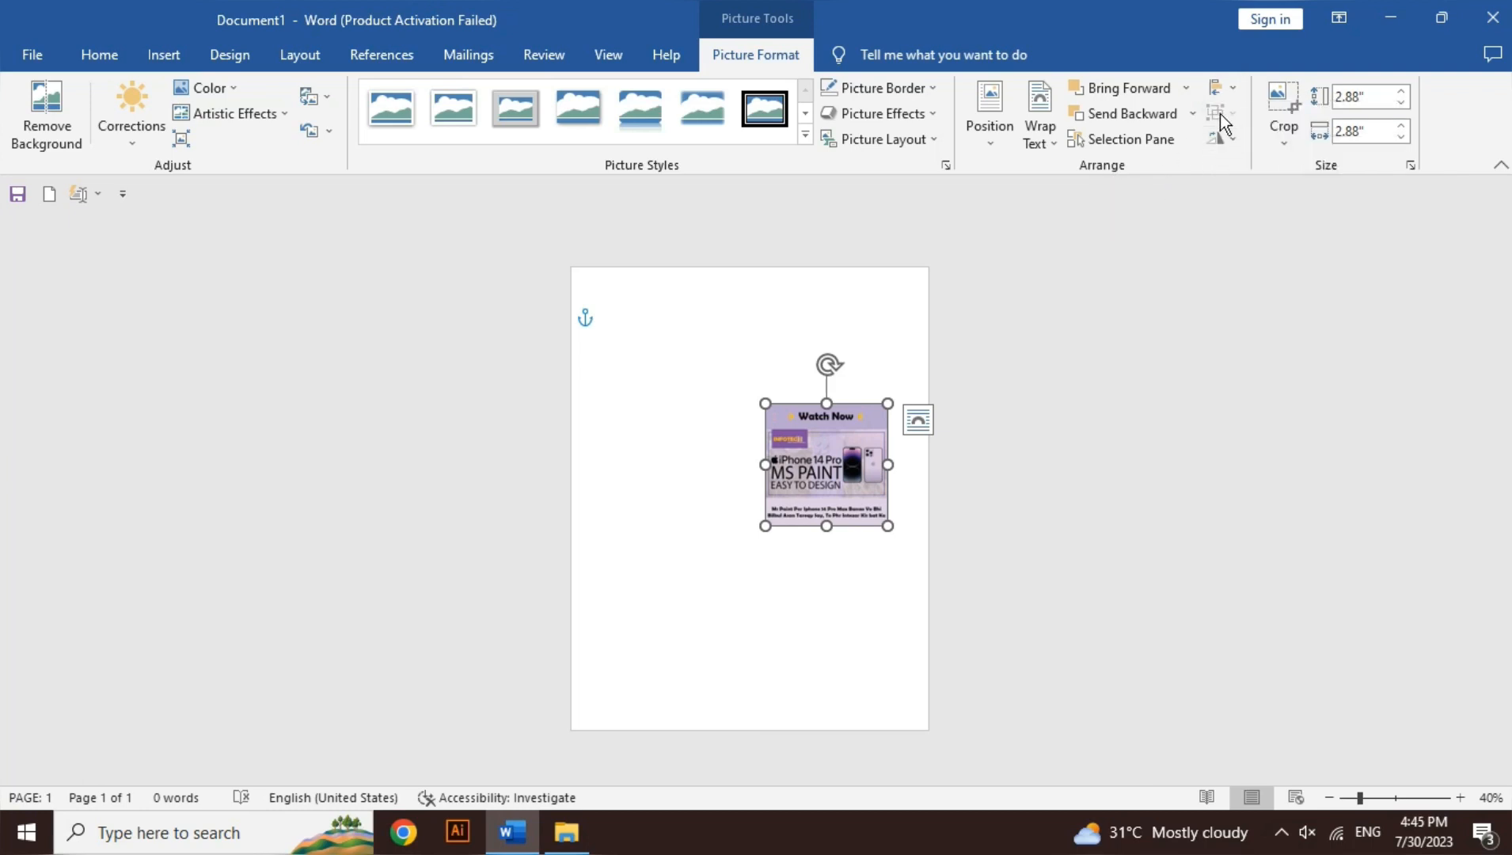
Step: Move the poster picture to the left part of the page and place a duplicate directly beside it
left_click(826, 437)
left_click_drag(824, 440, 686, 432)
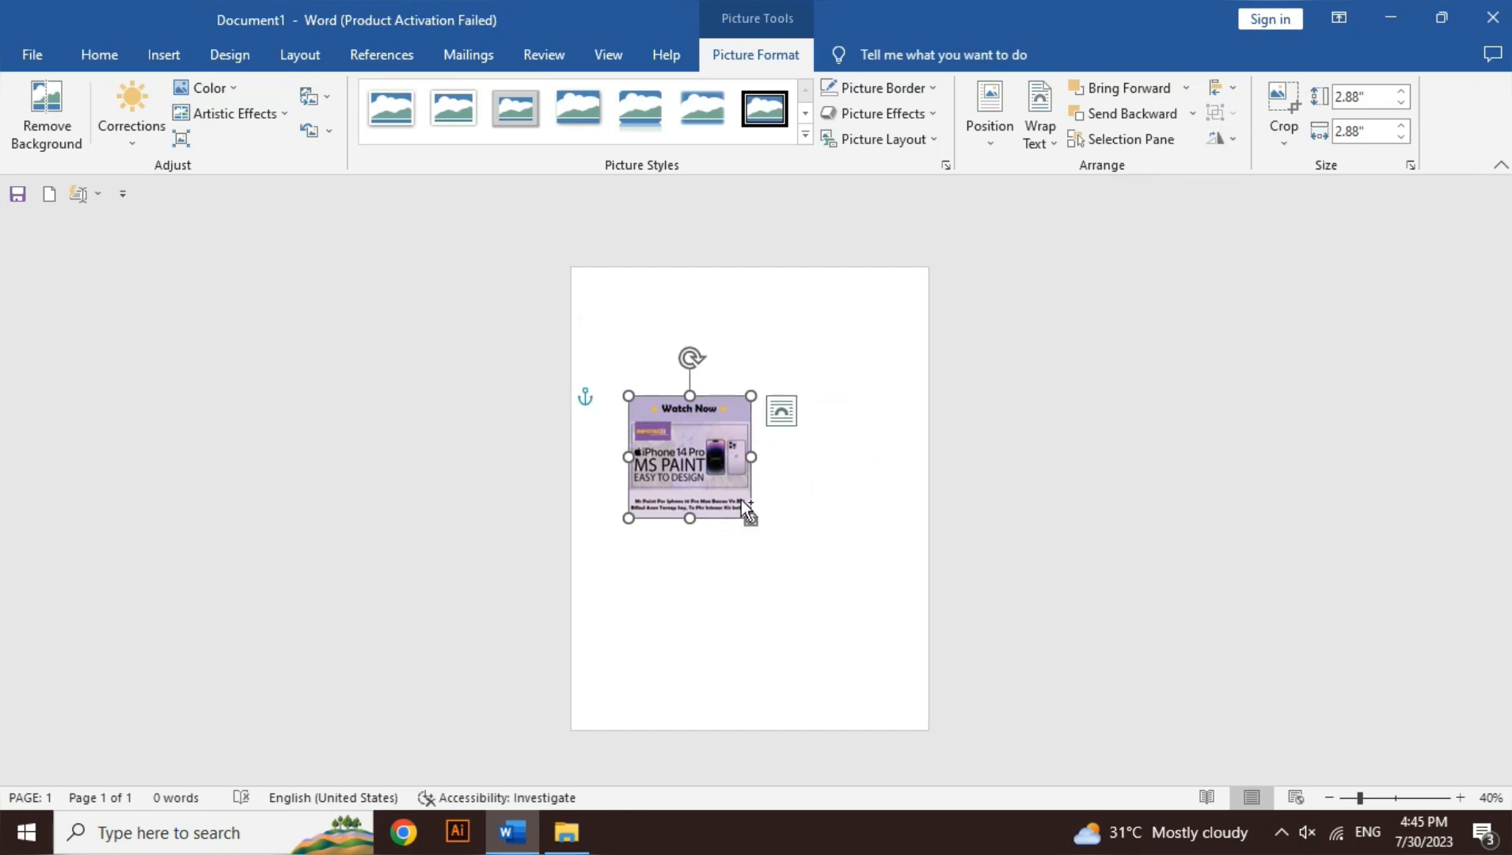
key("ctrl+c")
key("ctrl+v")
left_click_drag(716, 467, 831, 460)
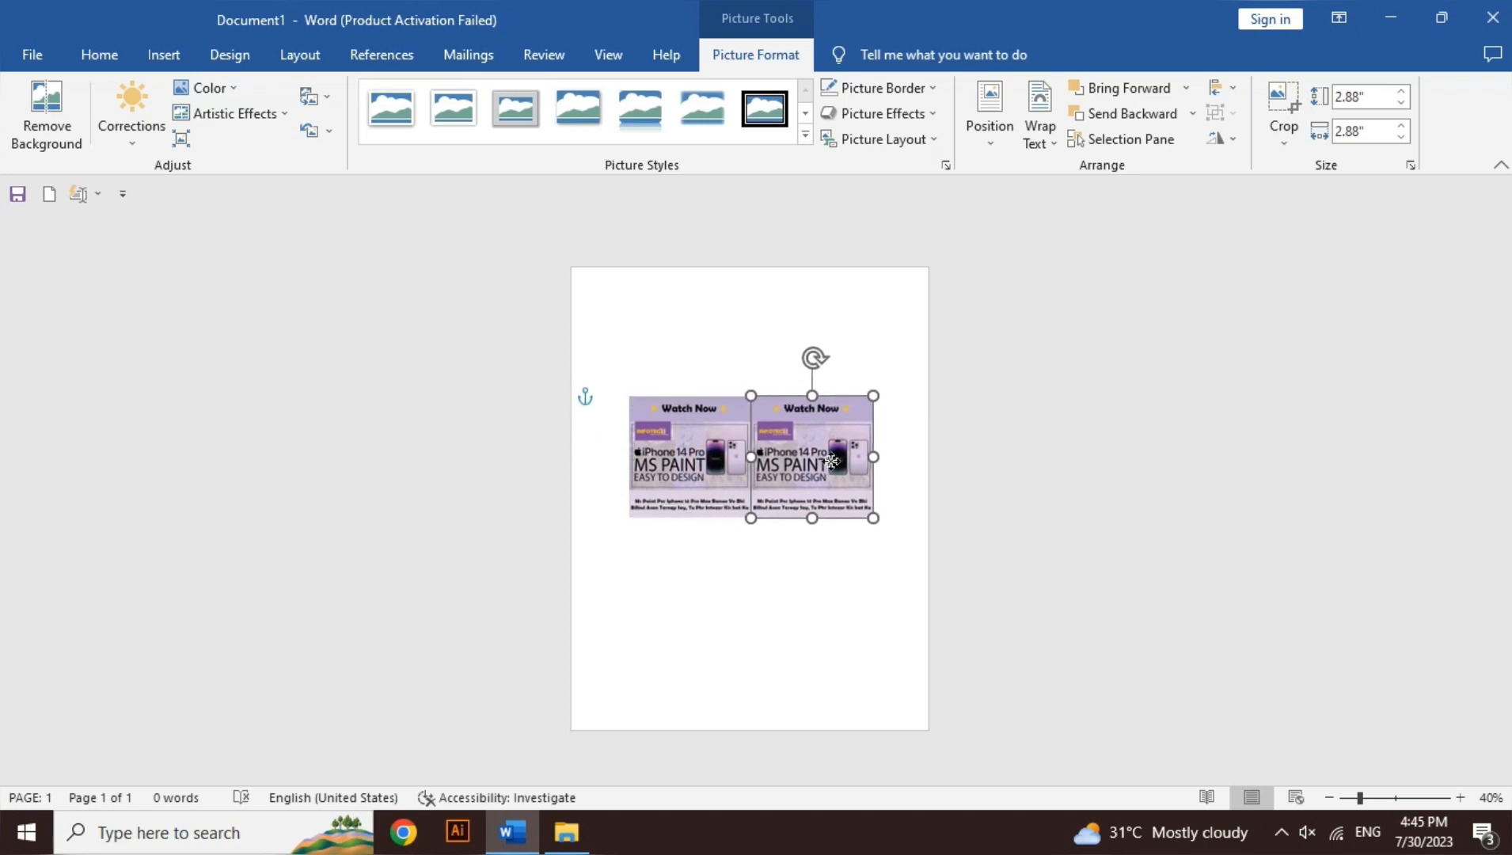
Step: Group the two poster pictures and move the group slightly upward on the page
left_click(685, 475, "shift")
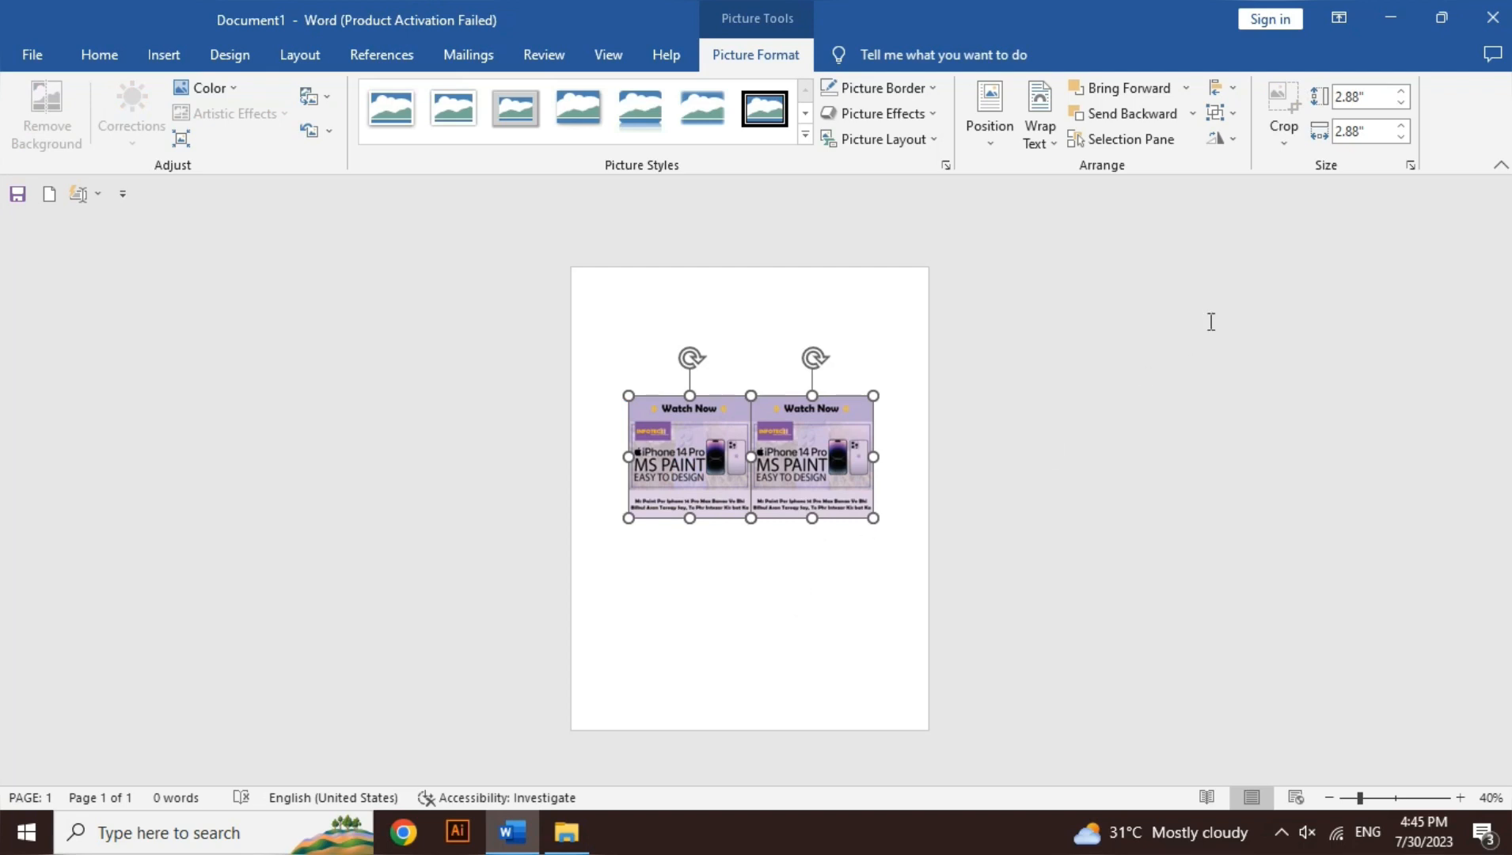
left_click(1232, 115)
left_click(1234, 138)
left_click(819, 650)
mouse_move(782, 497)
left_mouse_down()
mouse_move(782, 510)
mouse_move(784, 479)
left_mouse_up()
Step: Try shrinking the poster group to about 2.32" by 4.18" and rotating it, and undo both changes
left_click_drag(881, 510, 804, 476)
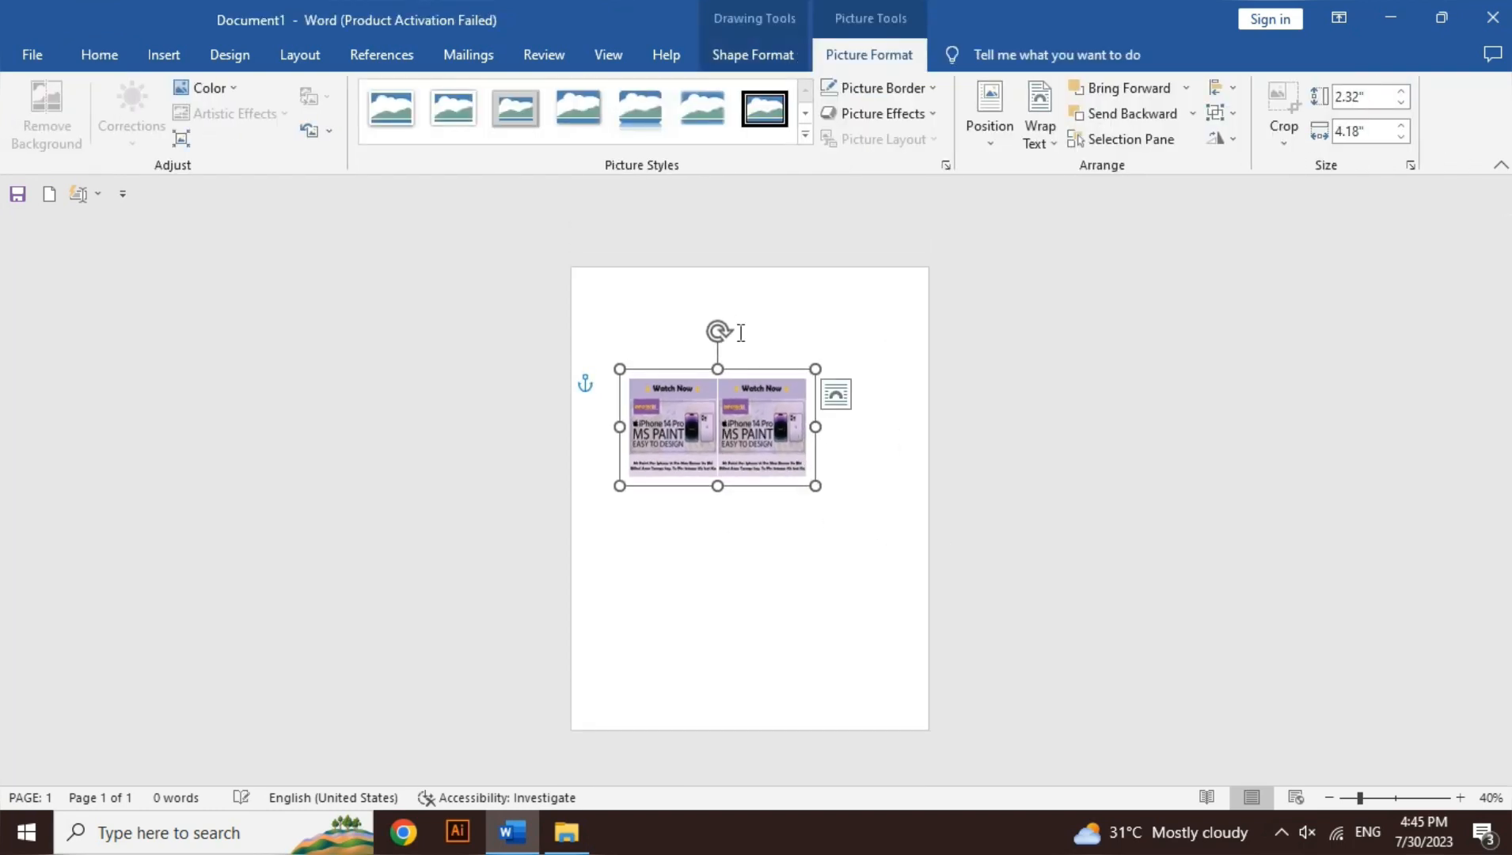
left_click_drag(720, 329, 709, 299)
key("ctrl+z")
key("ctrl+z")
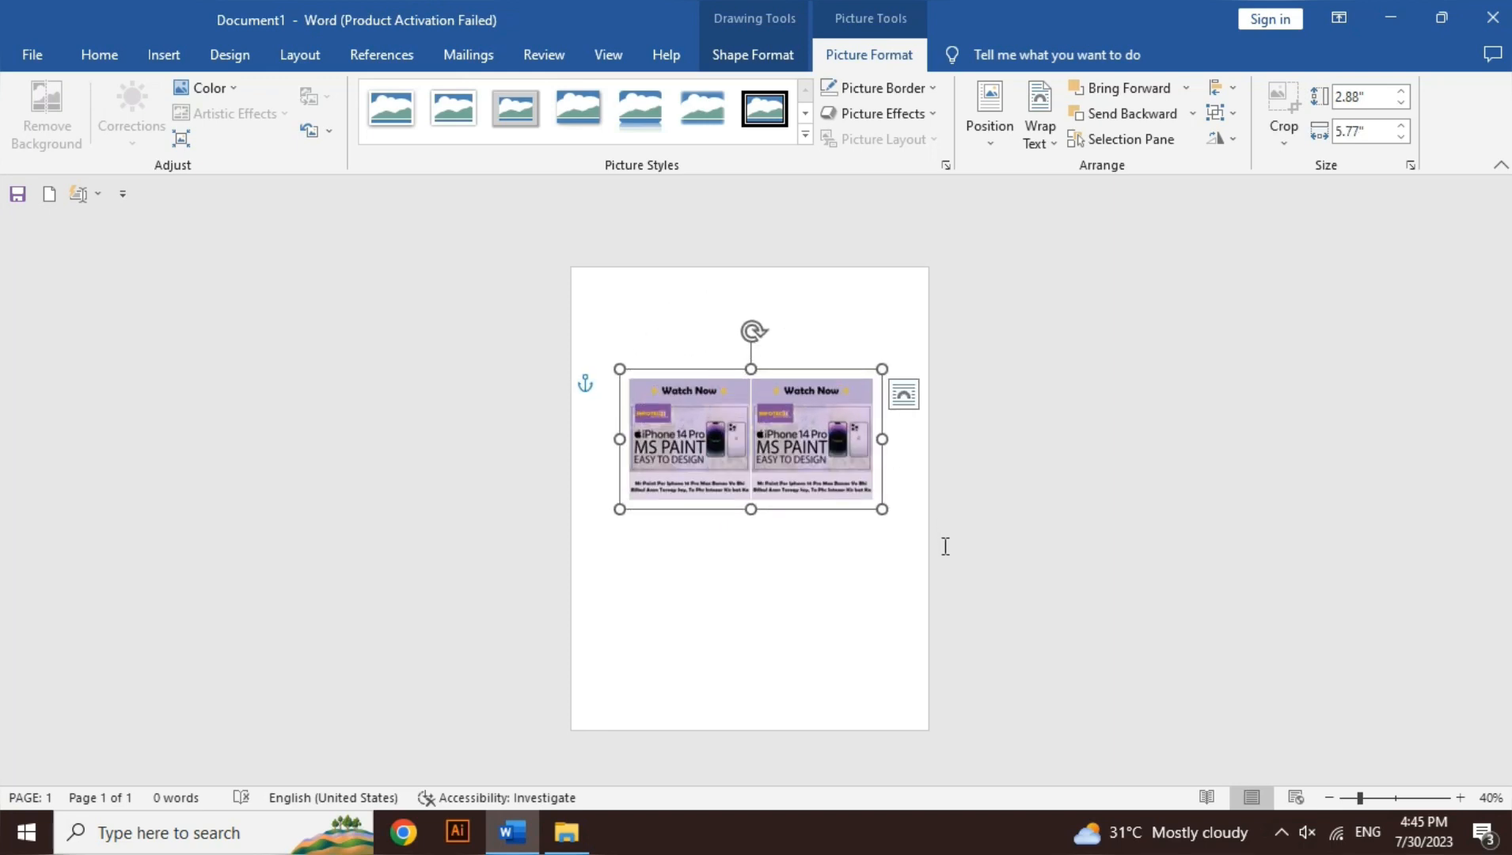
Step: Ungroup the two poster pictures
left_click(829, 548)
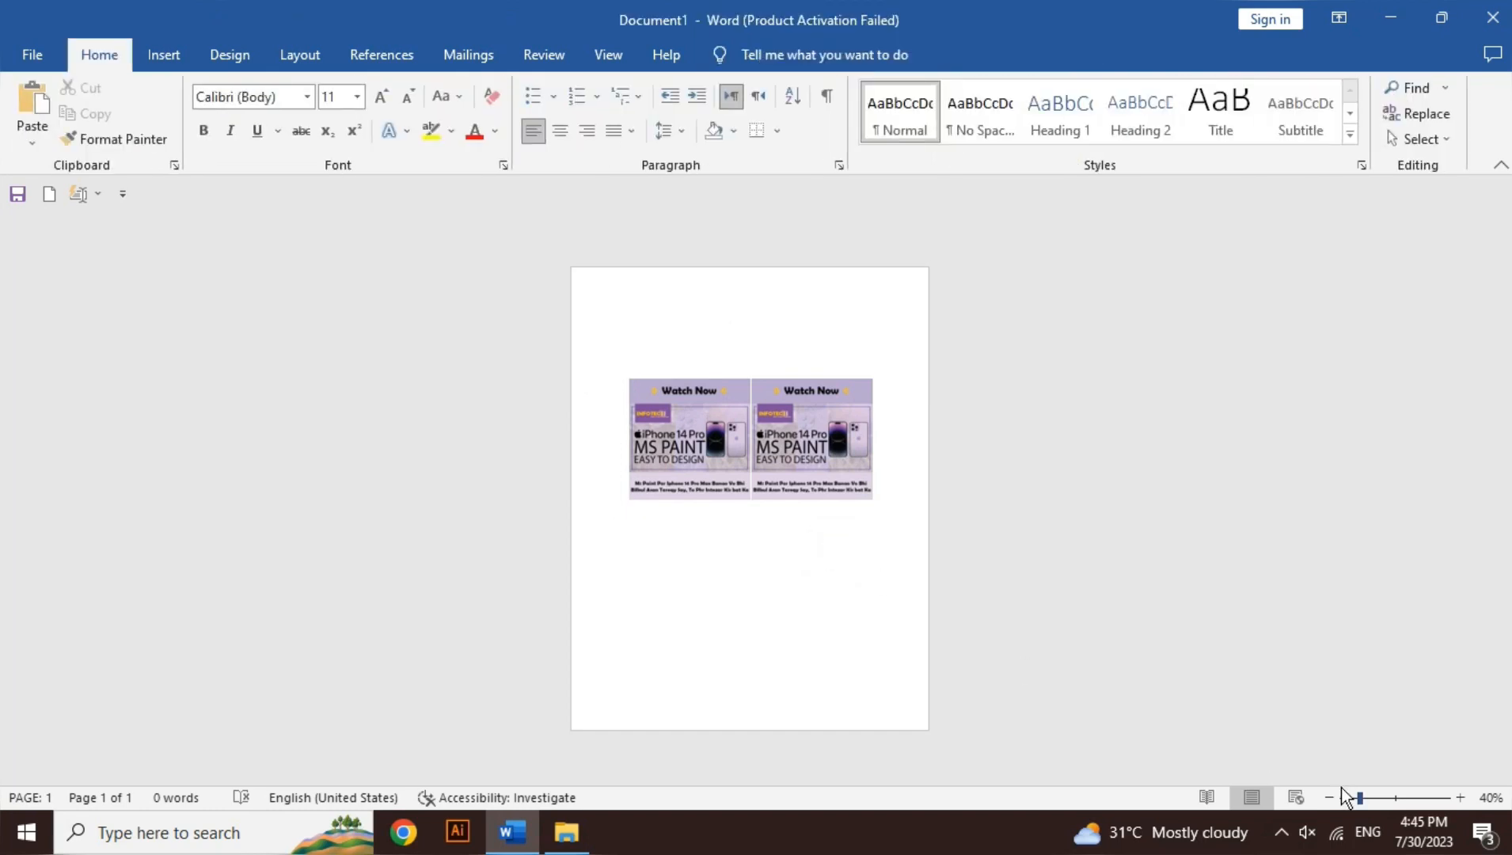
left_click(1461, 796)
left_click(1461, 797)
left_click(1461, 797)
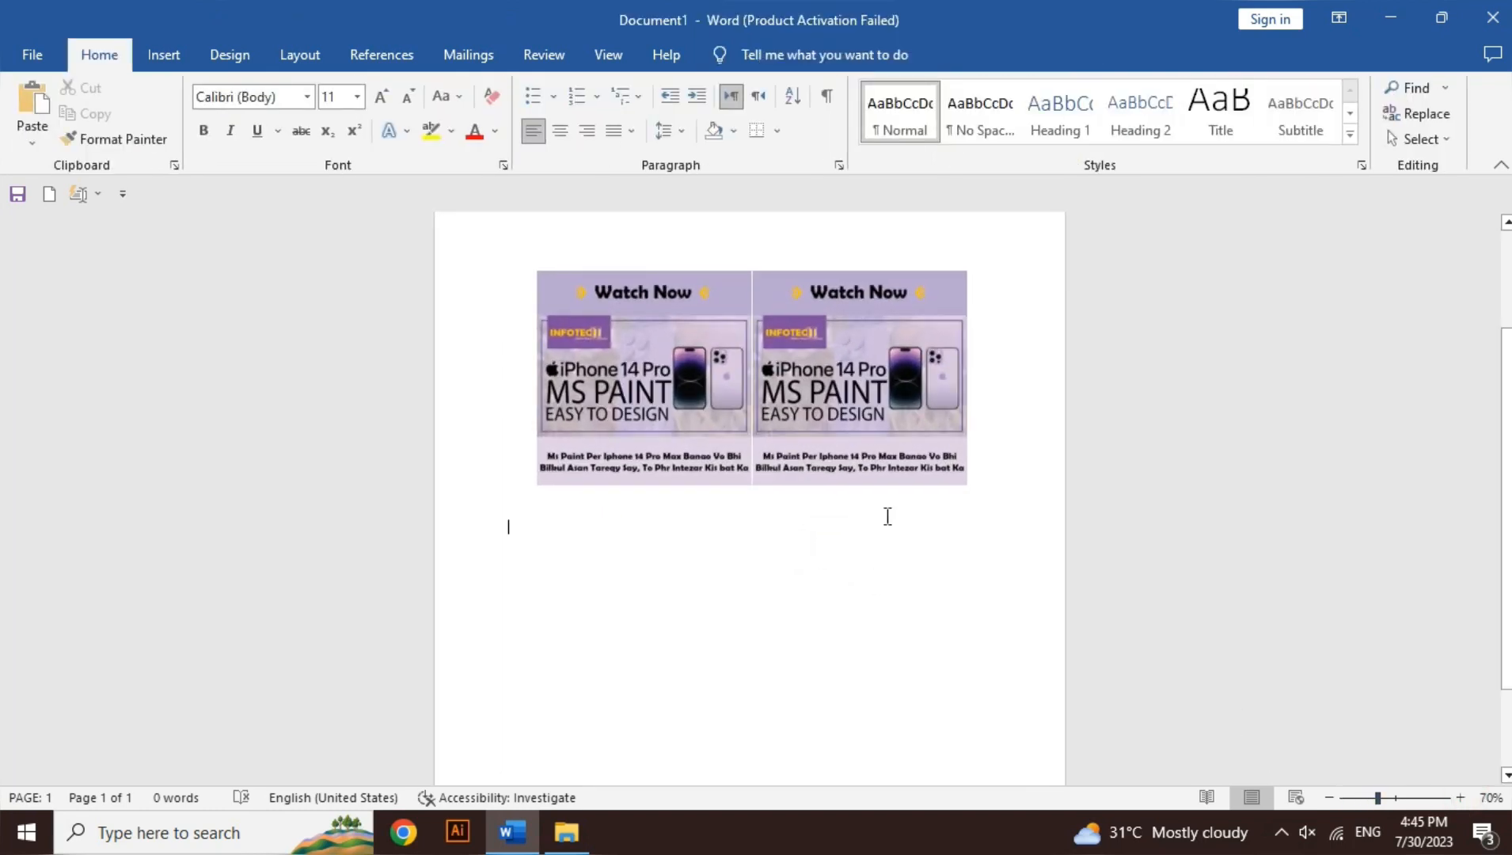
left_click(829, 369)
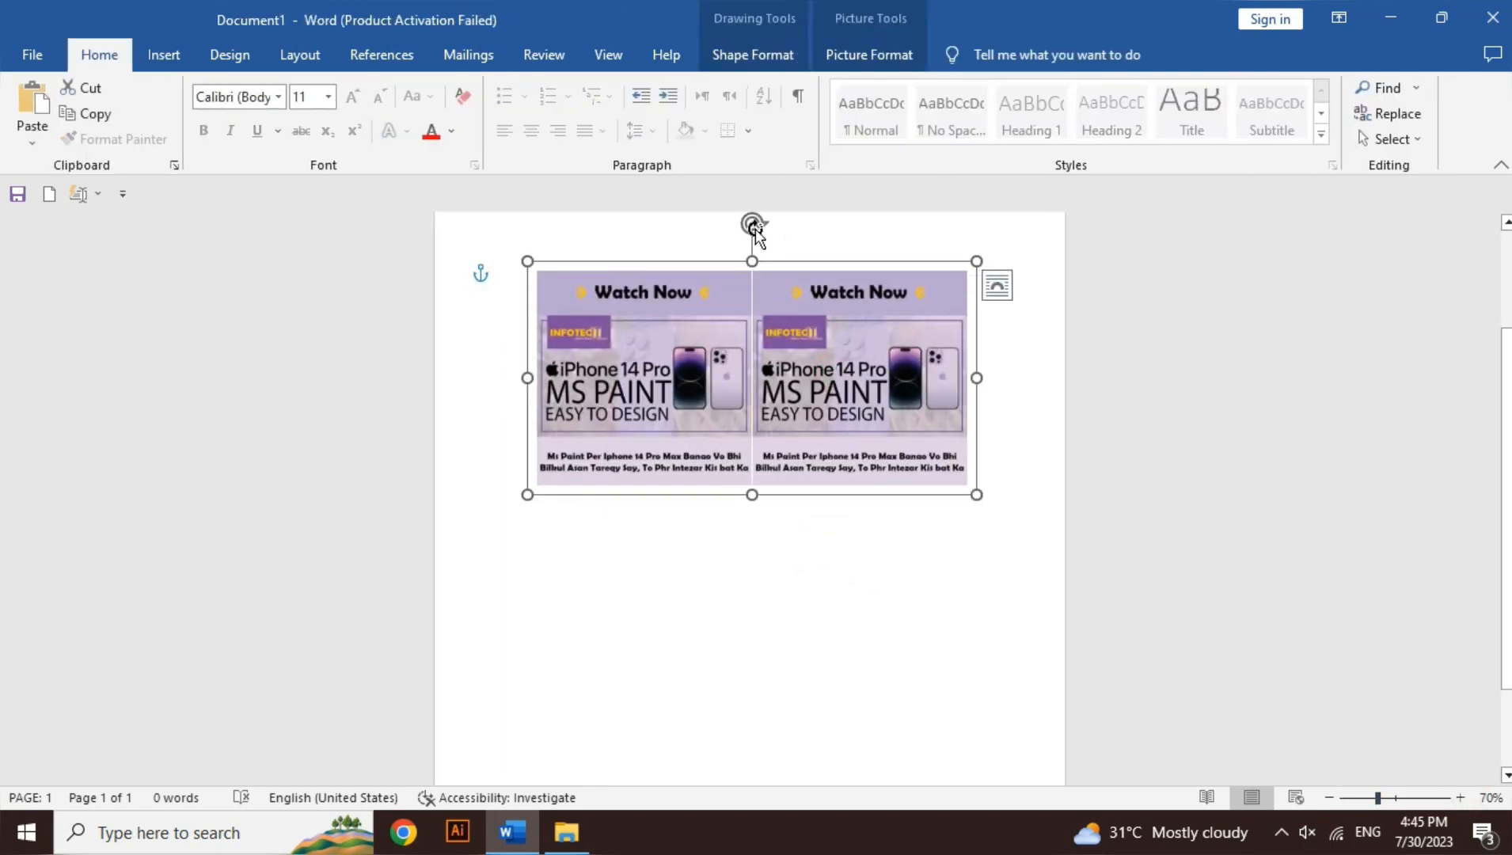
left_click(869, 65)
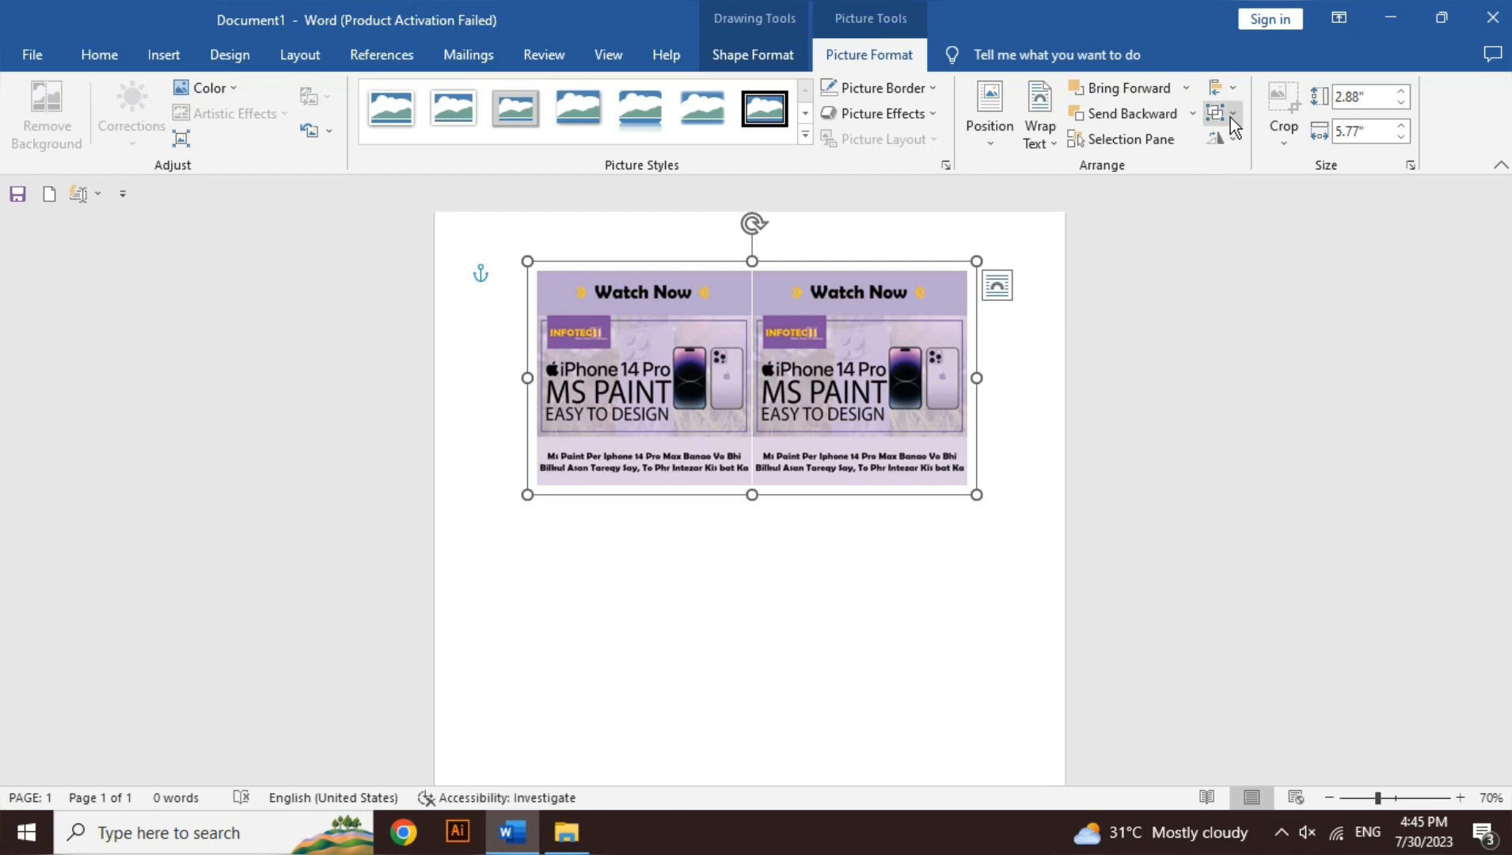
left_click(1232, 118)
left_click(1246, 165)
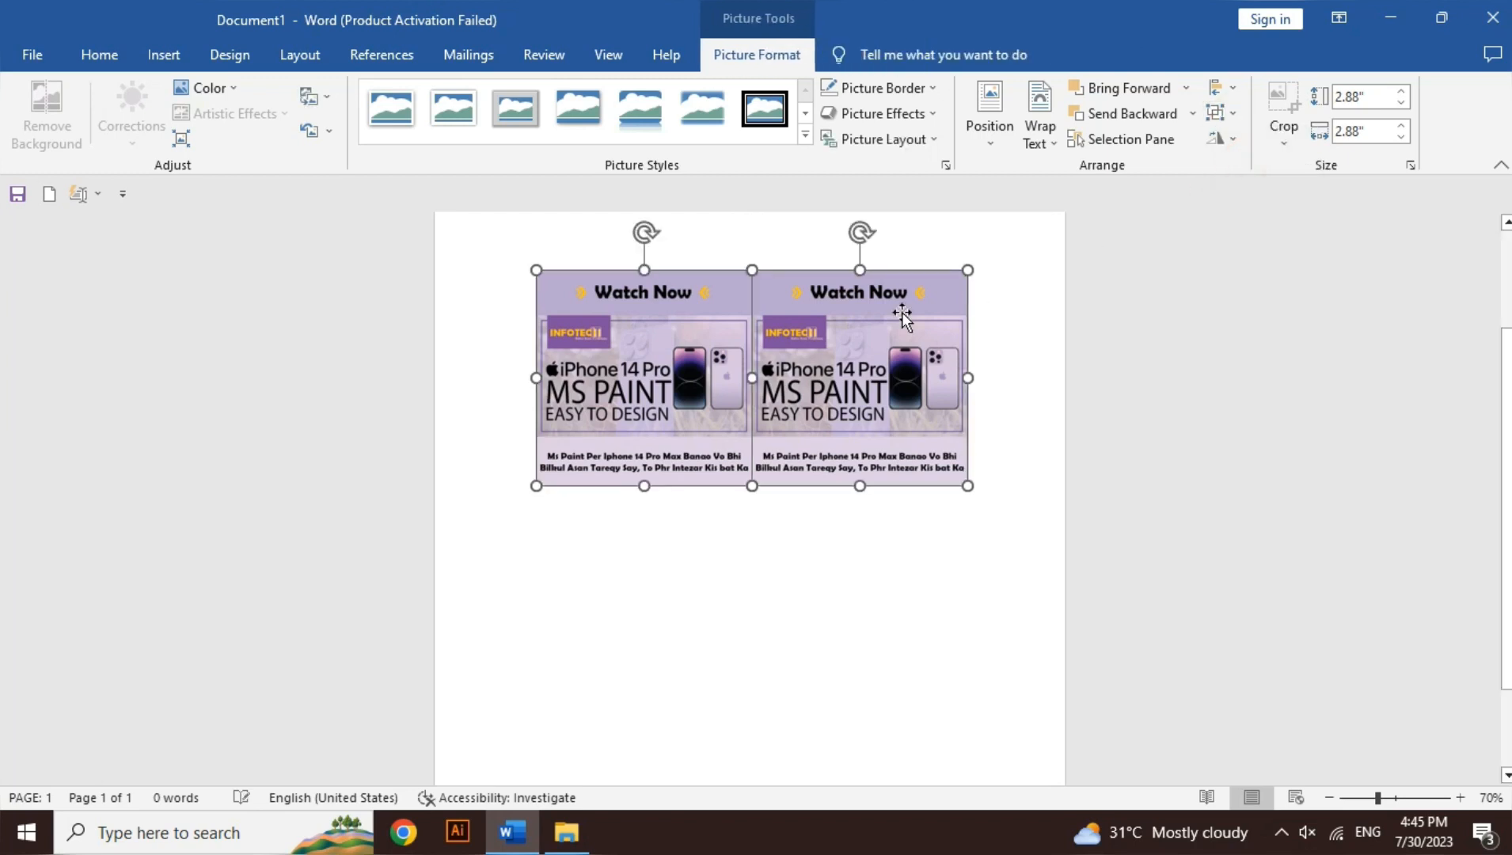
Step: Delete the right-hand copy of the poster picture
left_click(896, 507)
left_click(884, 378)
key("Delete")
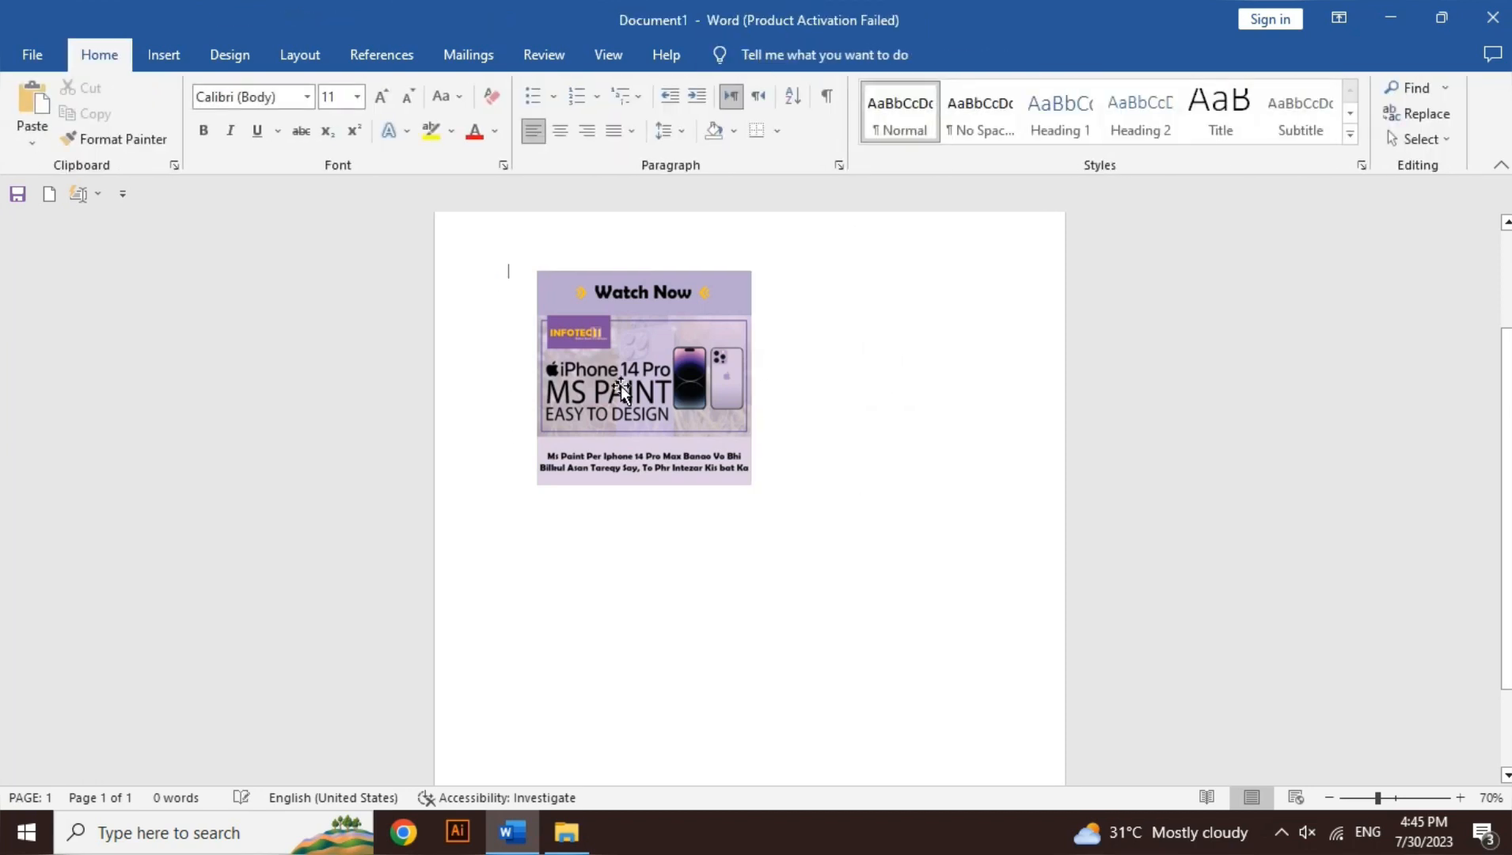
Step: Preview Rotate Right 90°, Rotate Left 90°, Flip Vertical and Flip Horizontal on the remaining poster picture
left_click(619, 384)
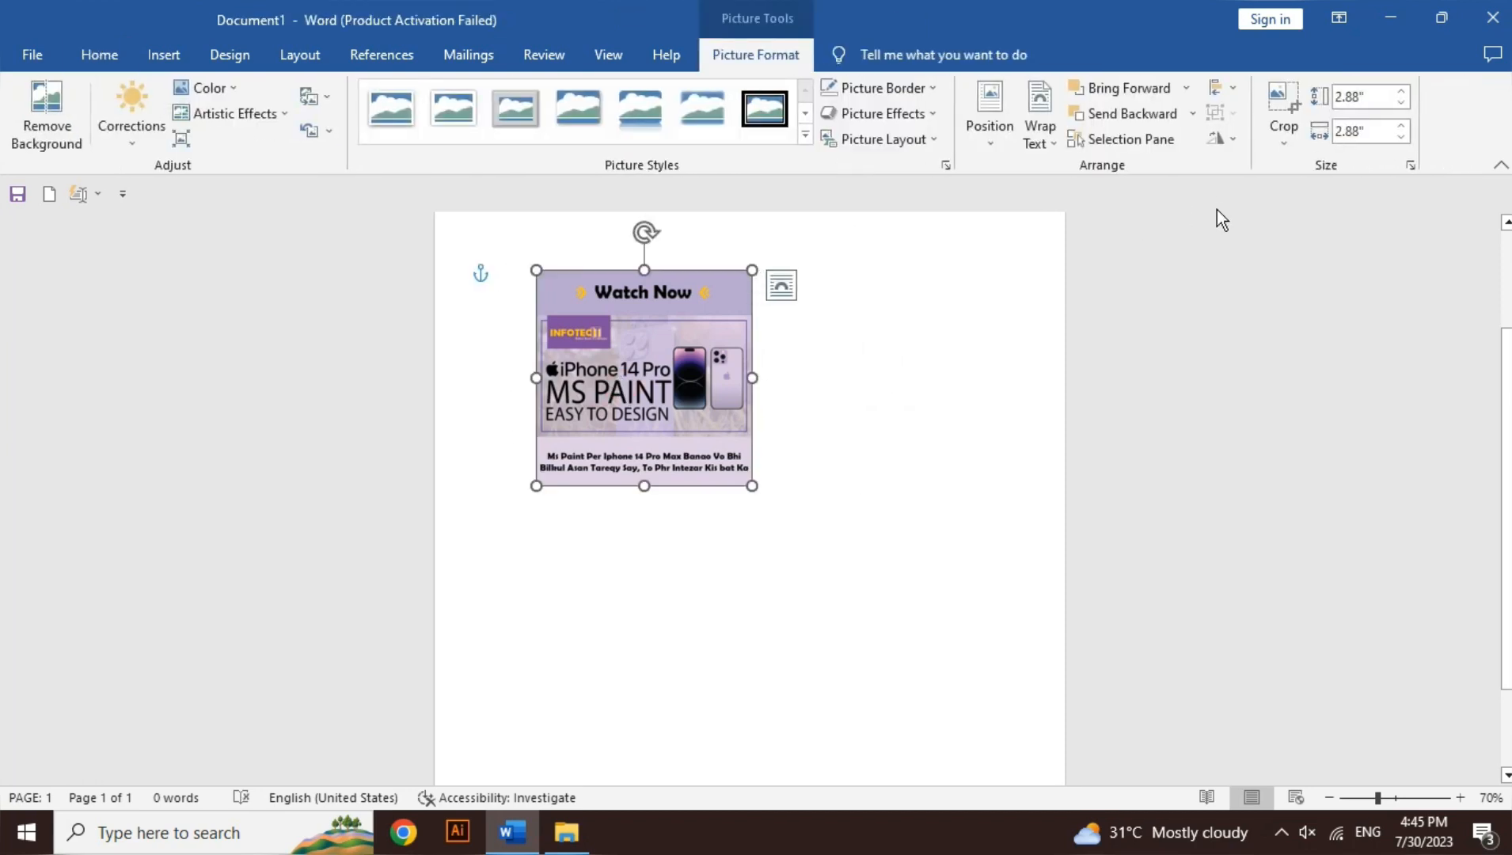
left_click(1217, 144)
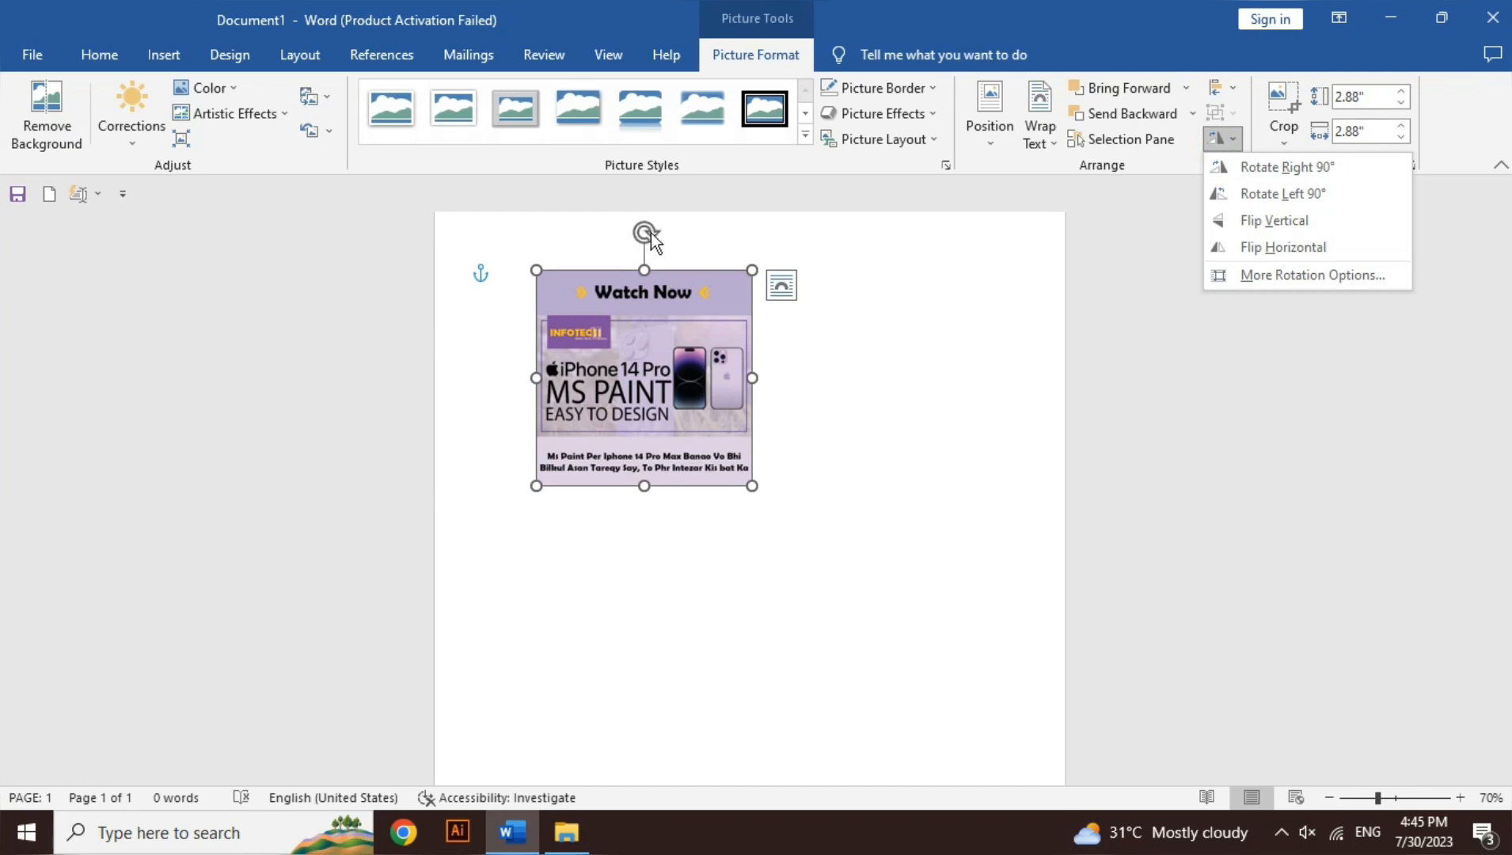
left_click(1296, 167)
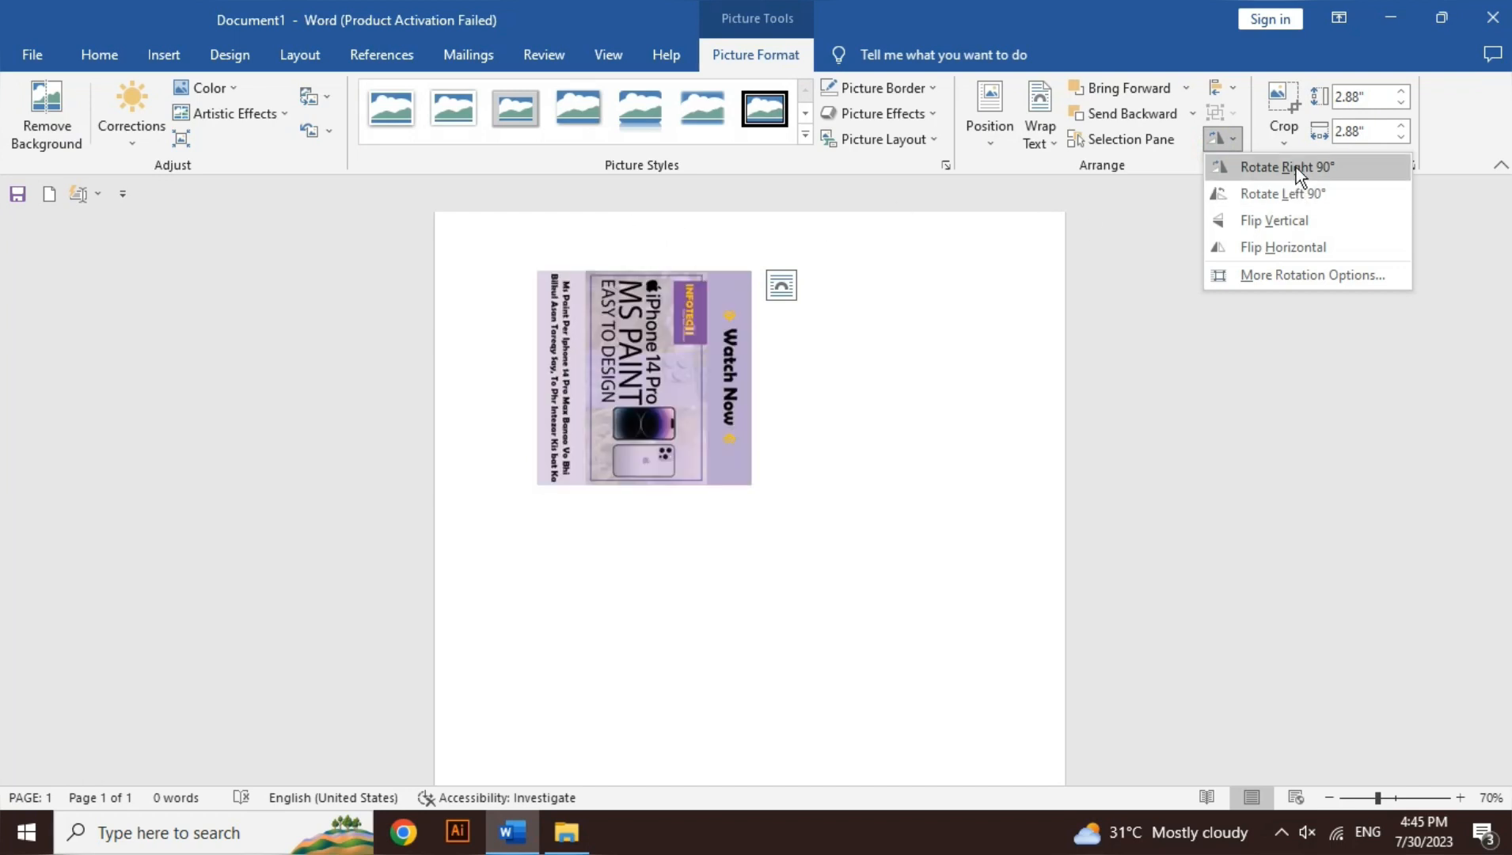
left_click(1296, 193)
left_click(1295, 193)
left_click(1296, 218)
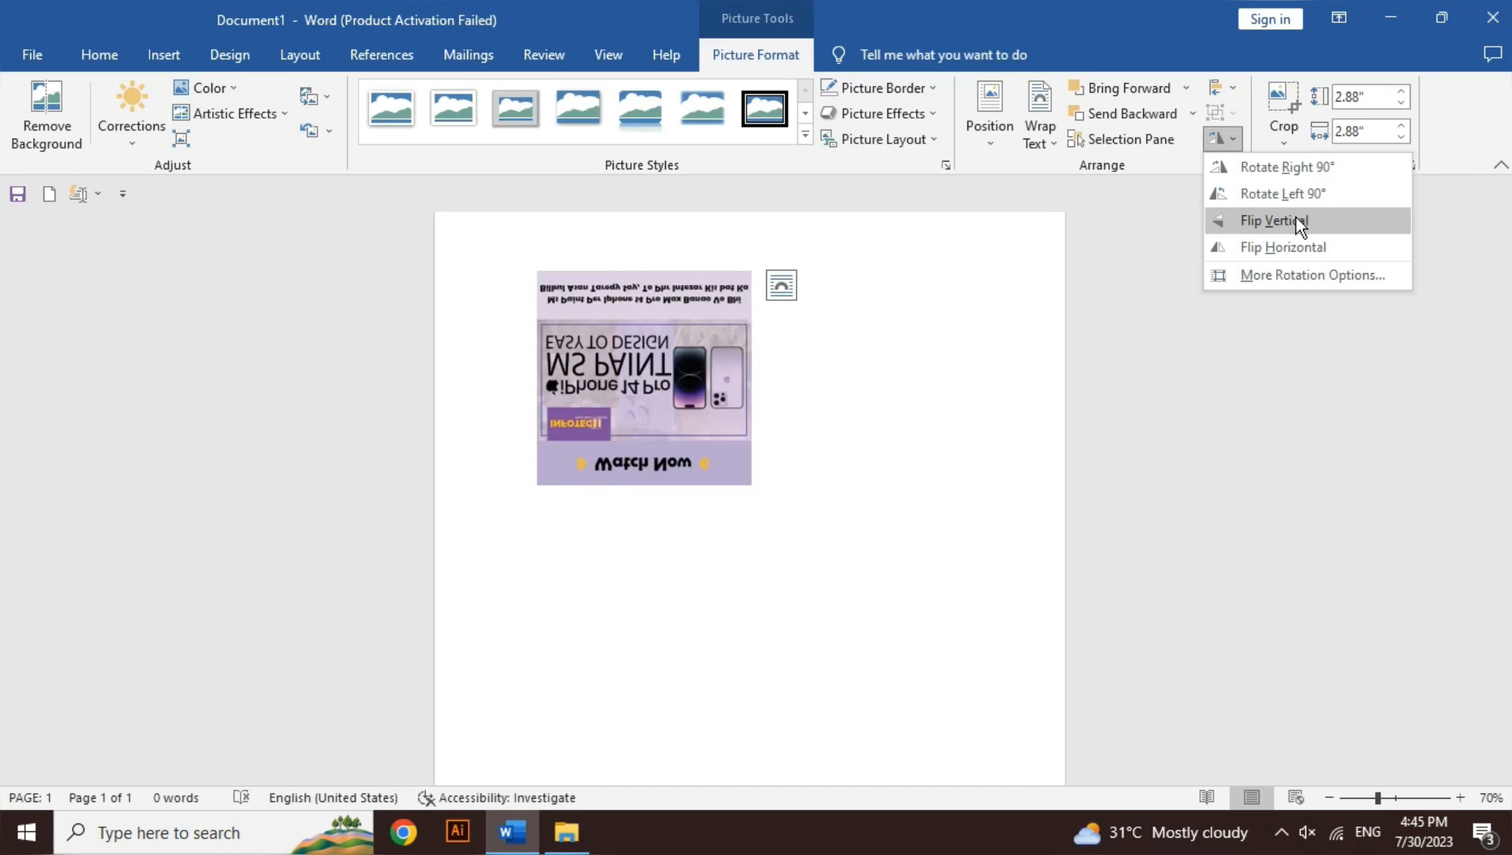
left_click(1301, 236)
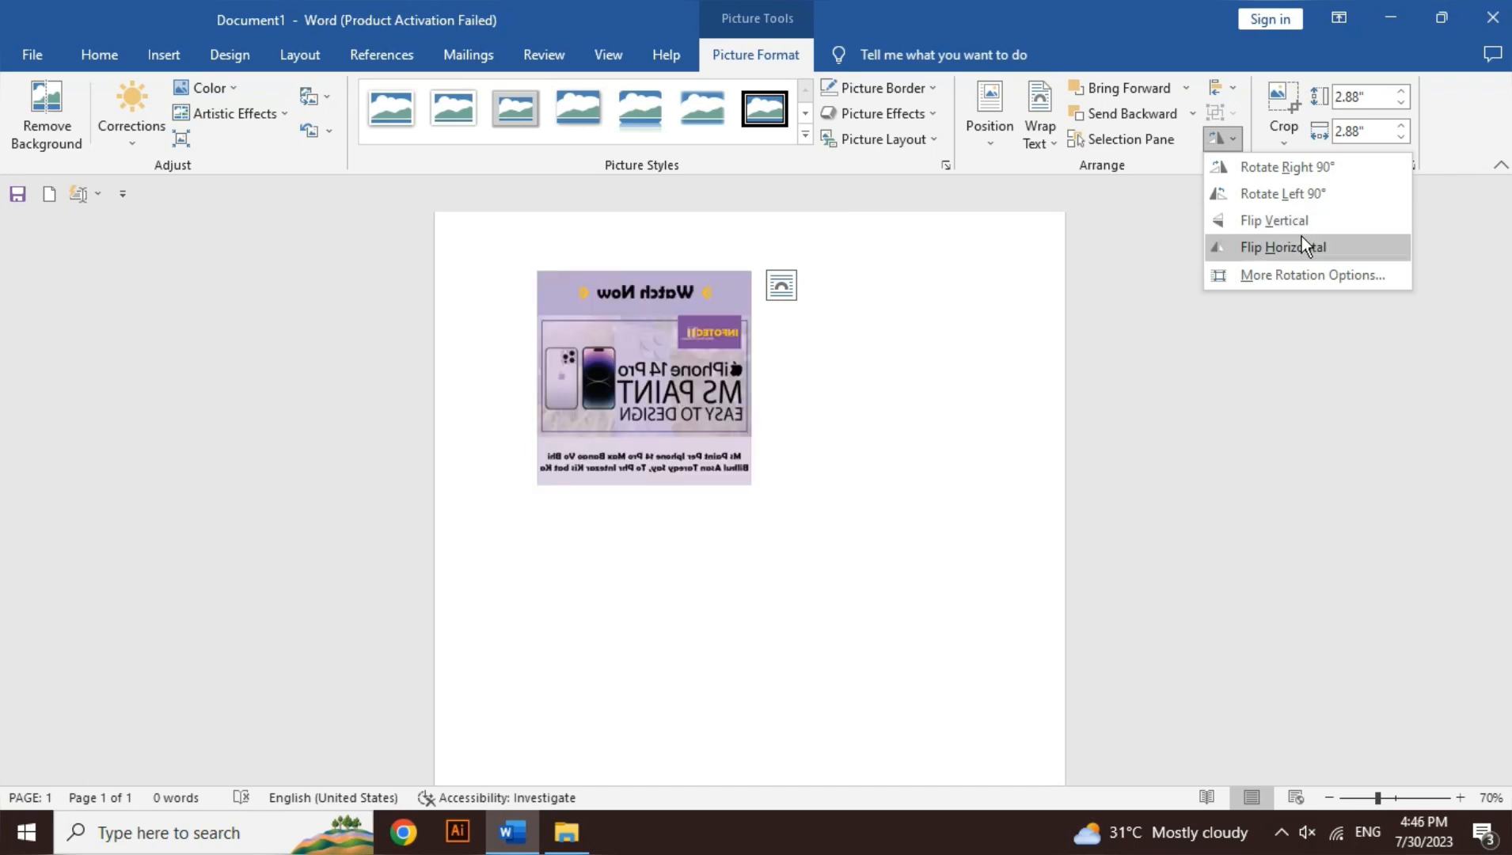
Step: Review the poster picture's width and rotation in its detailed layout settings, leaving the values as they are
left_click(1301, 274)
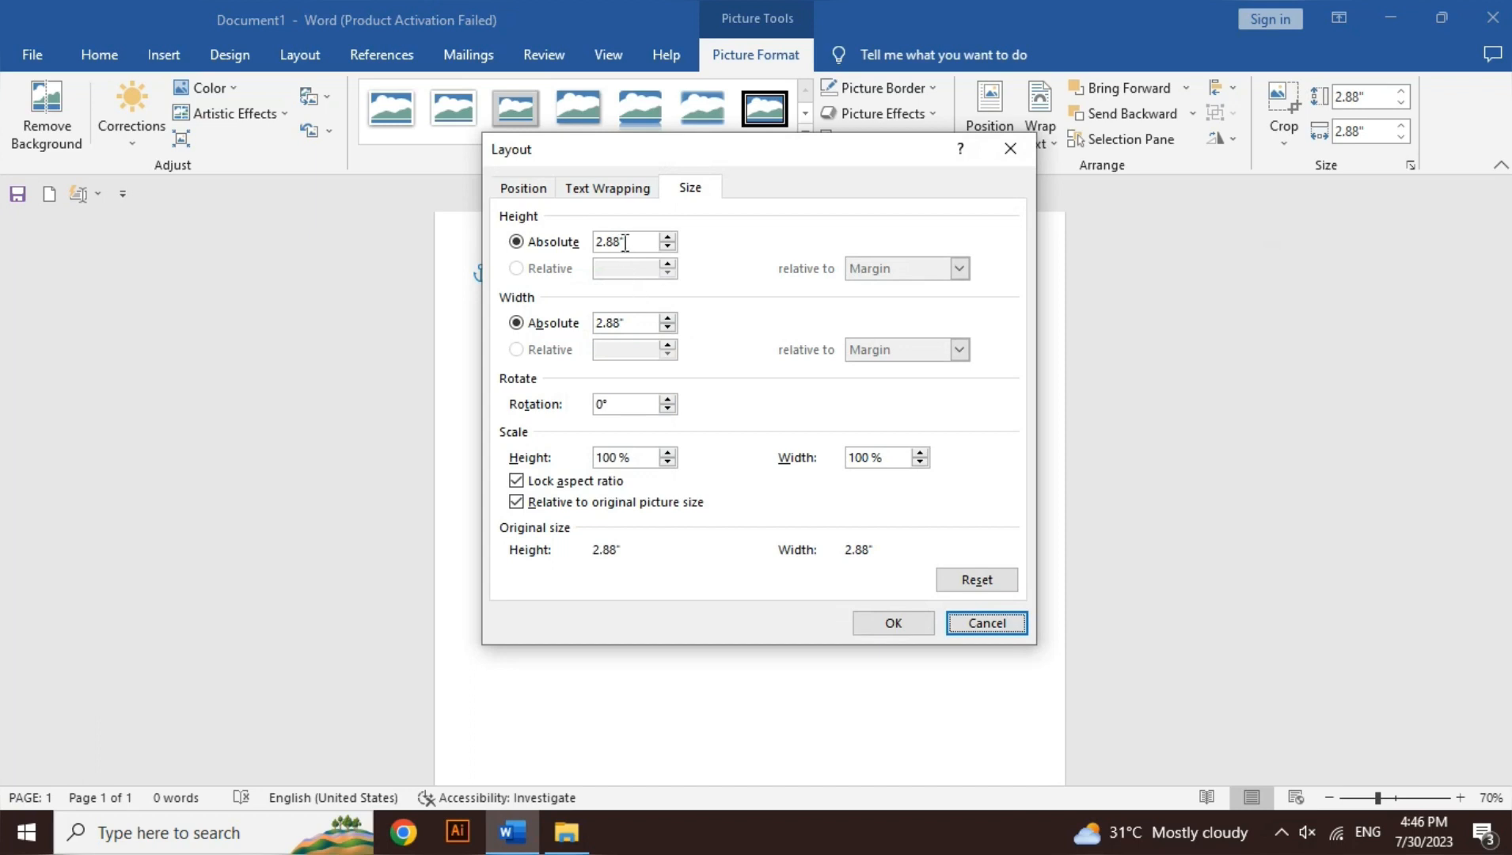
double_click(613, 324)
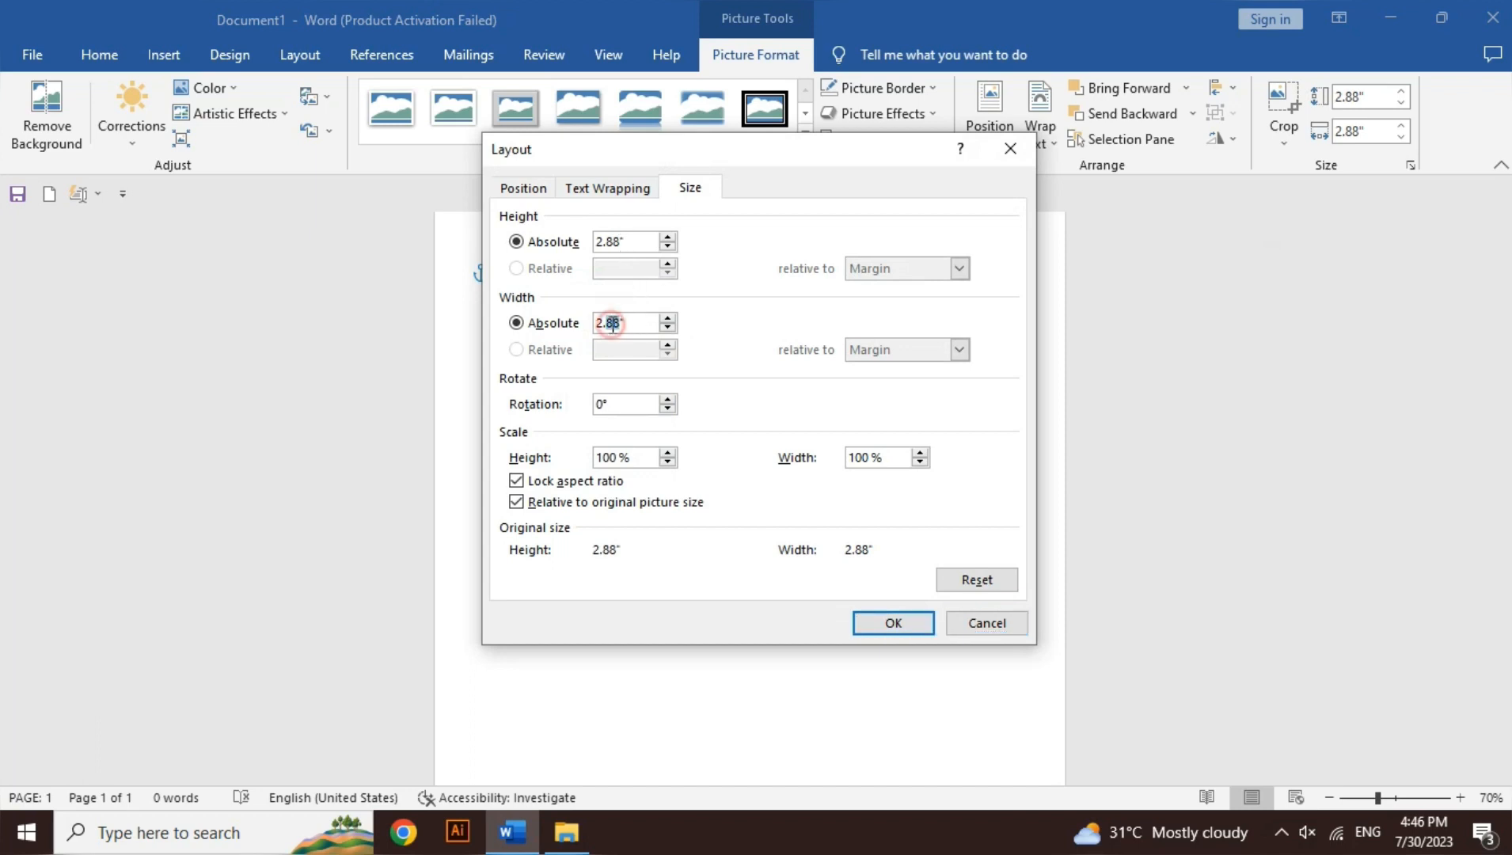
left_click(611, 405)
key("Return")
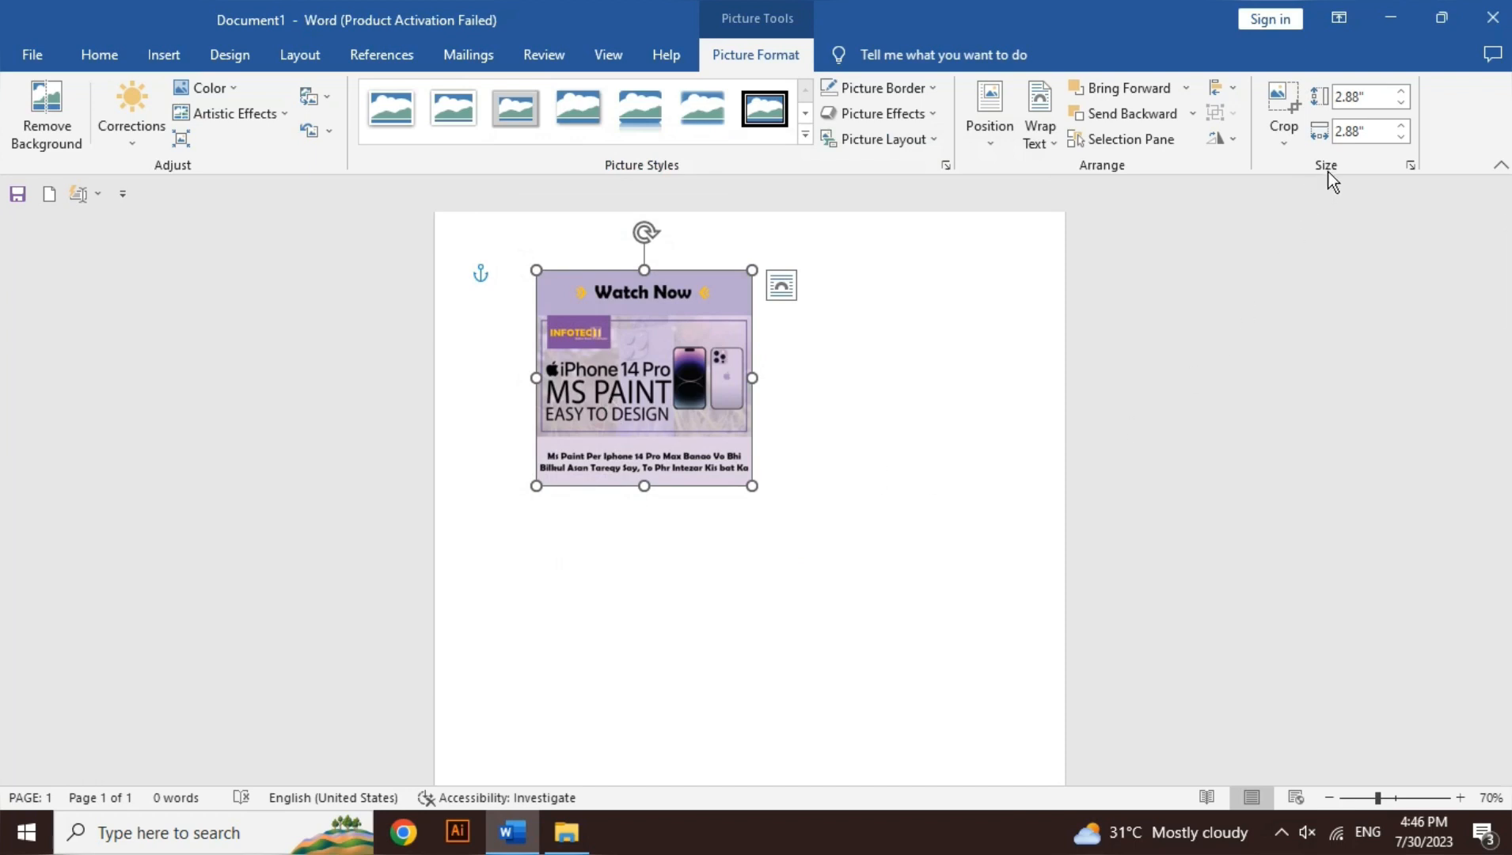
Step: Crop away the poster picture's "Watch Now" heading and lower caption, leaving the middle banner about 1.69" high
left_click(1291, 146)
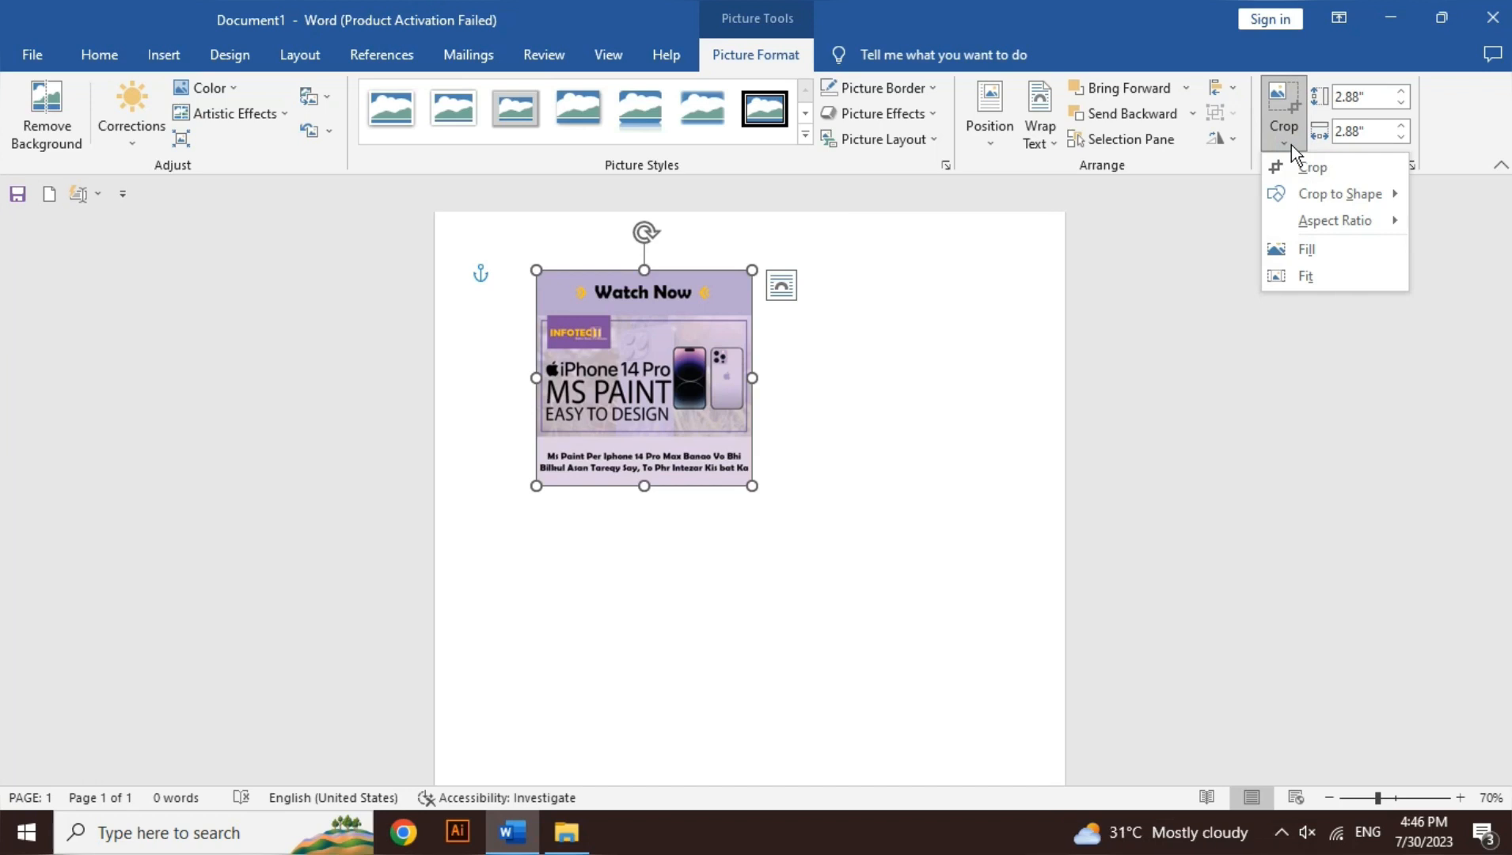
left_click(1346, 171)
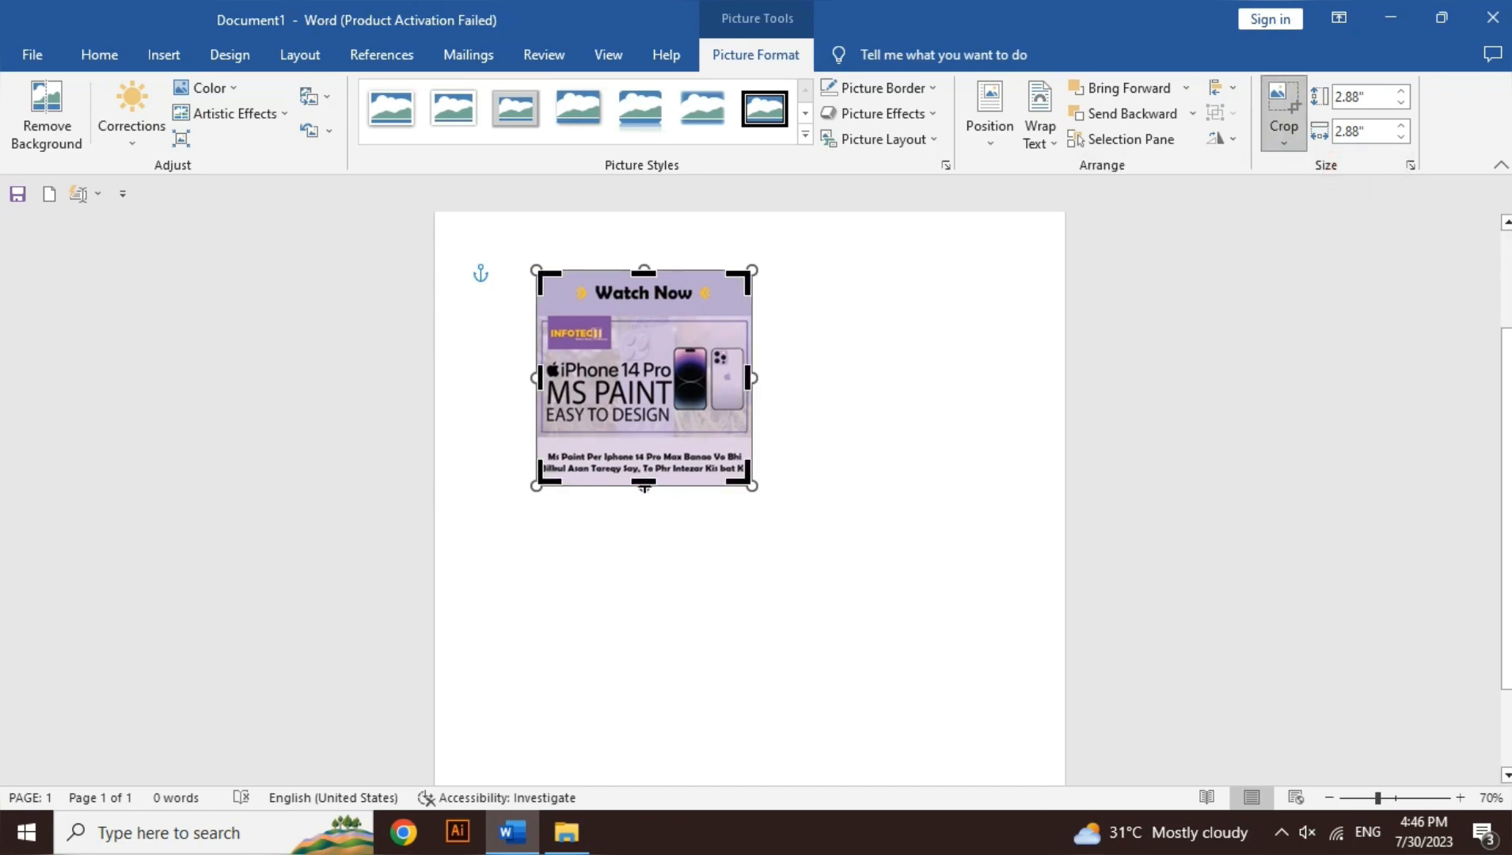
left_click_drag(645, 486, 629, 433)
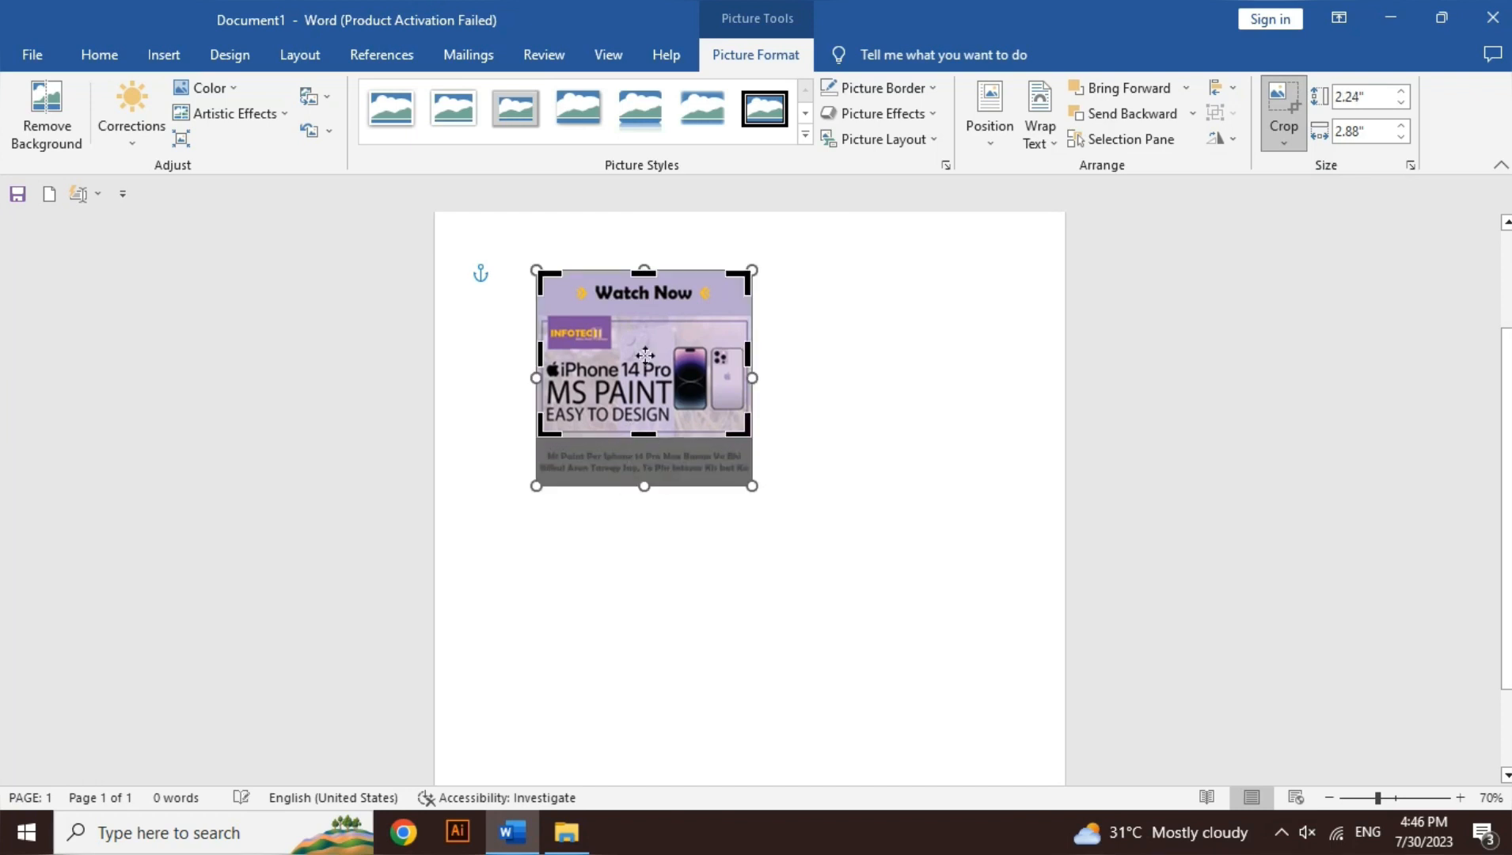
left_click_drag(645, 271, 847, 427)
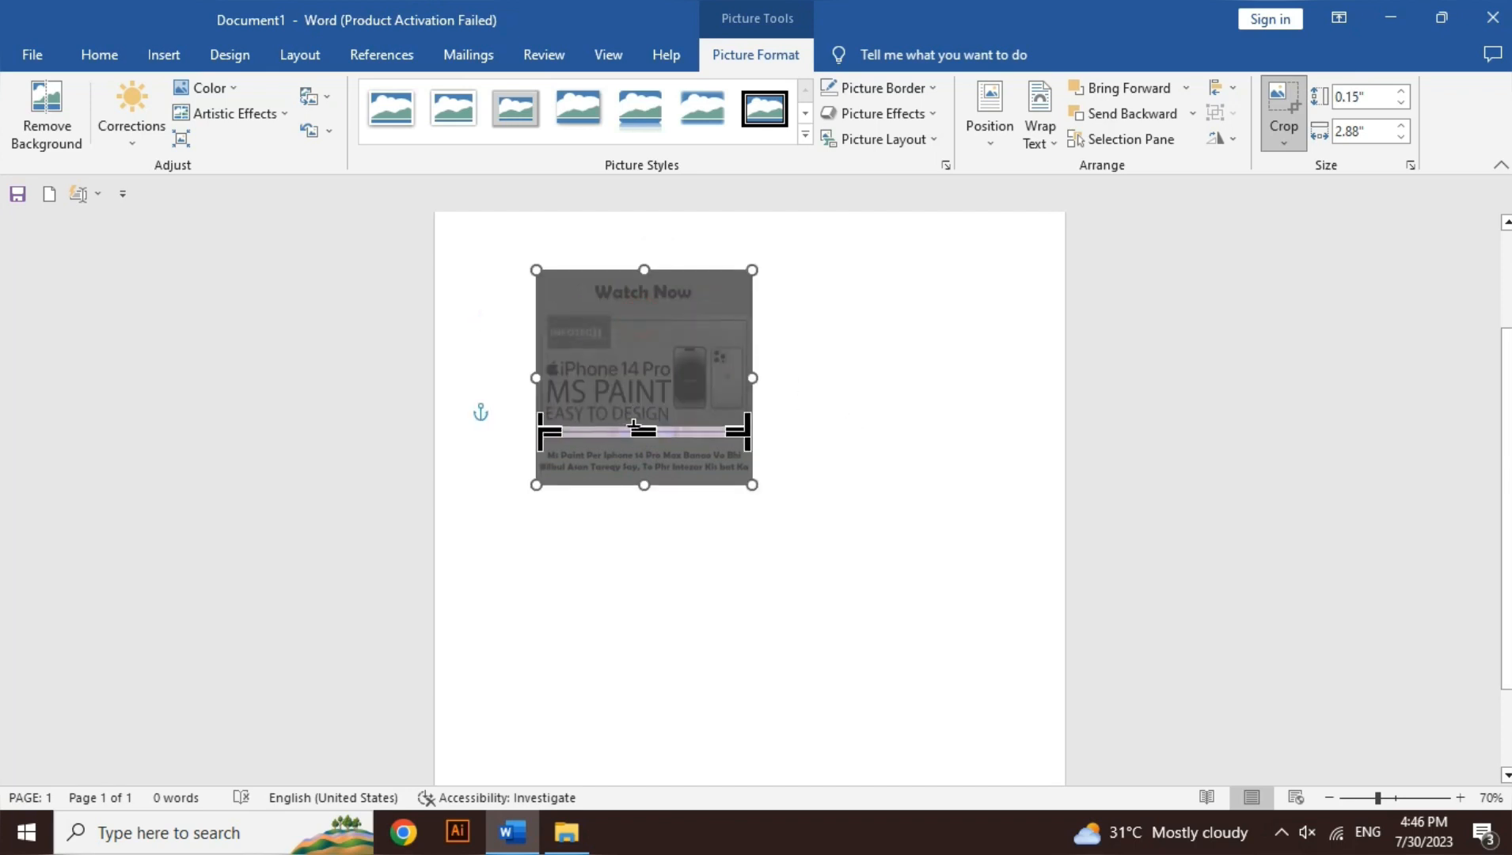
left_click_drag(641, 428, 648, 311)
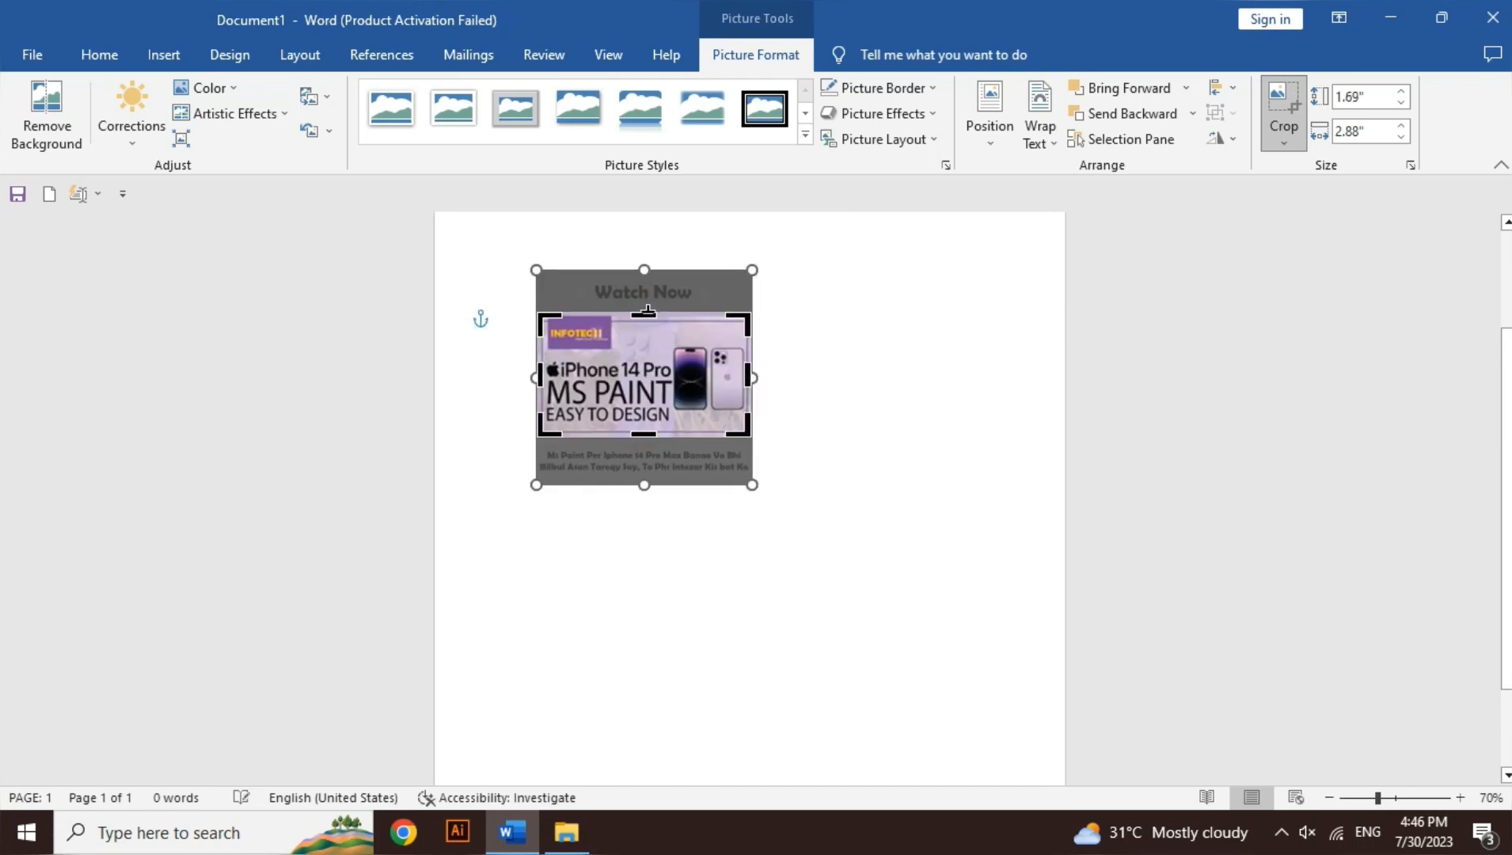
left_click(869, 433)
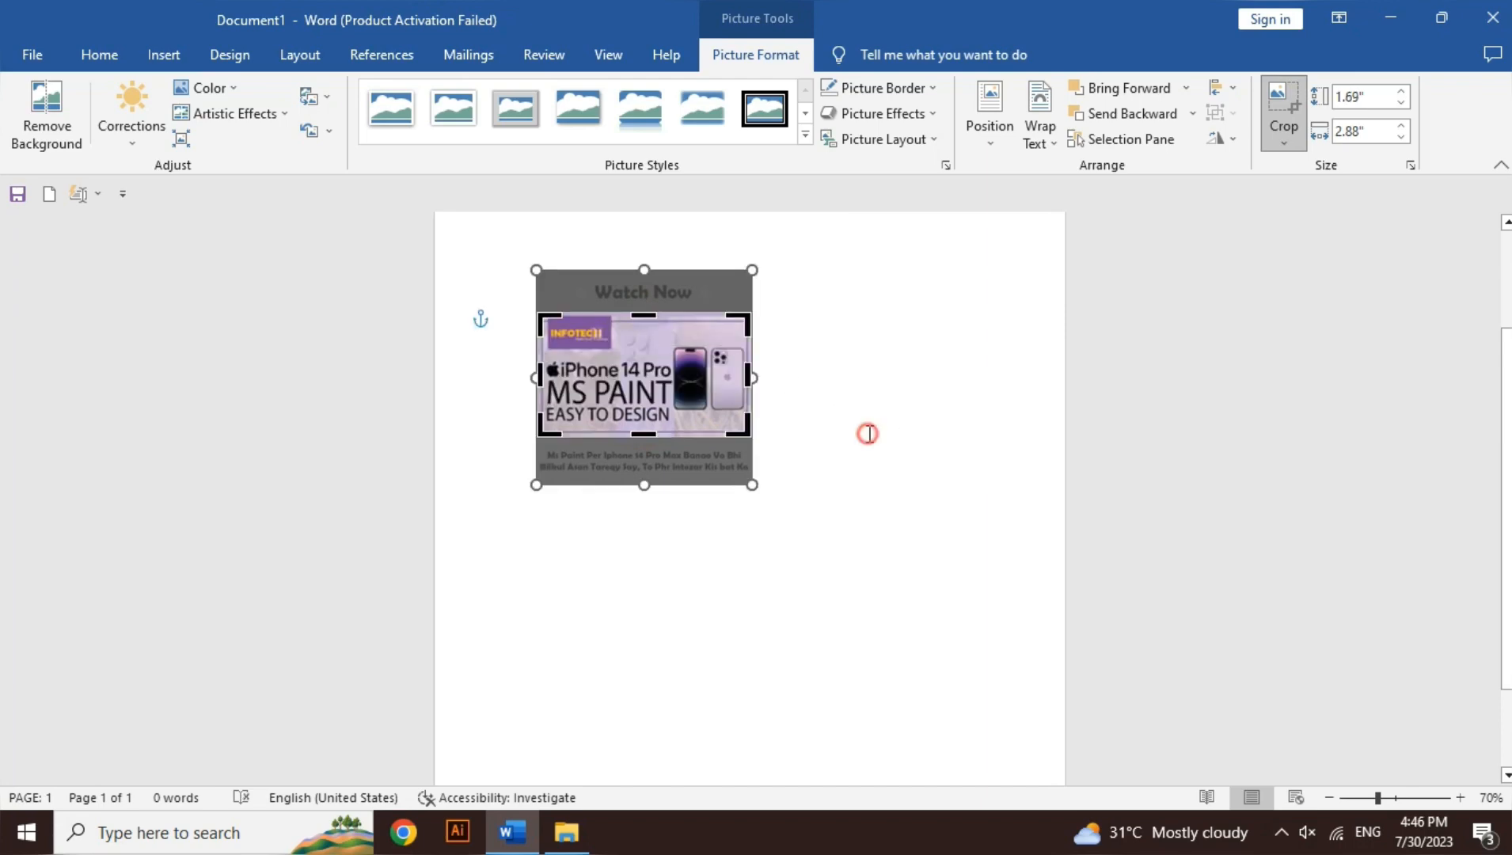
Step: Crop the banner picture to the Cloud basic shape
left_click(727, 392)
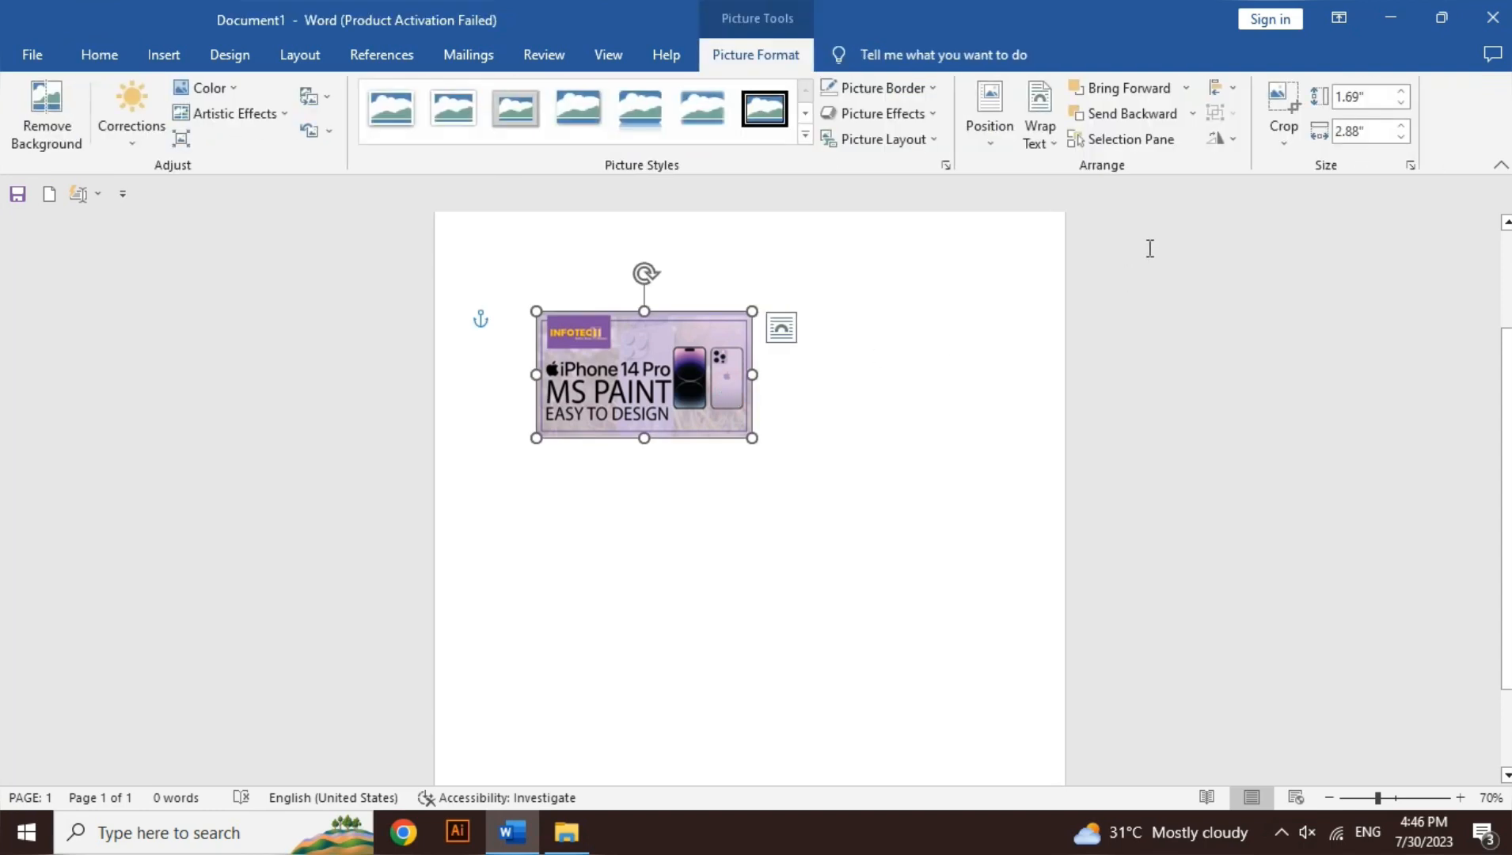
left_click(1286, 143)
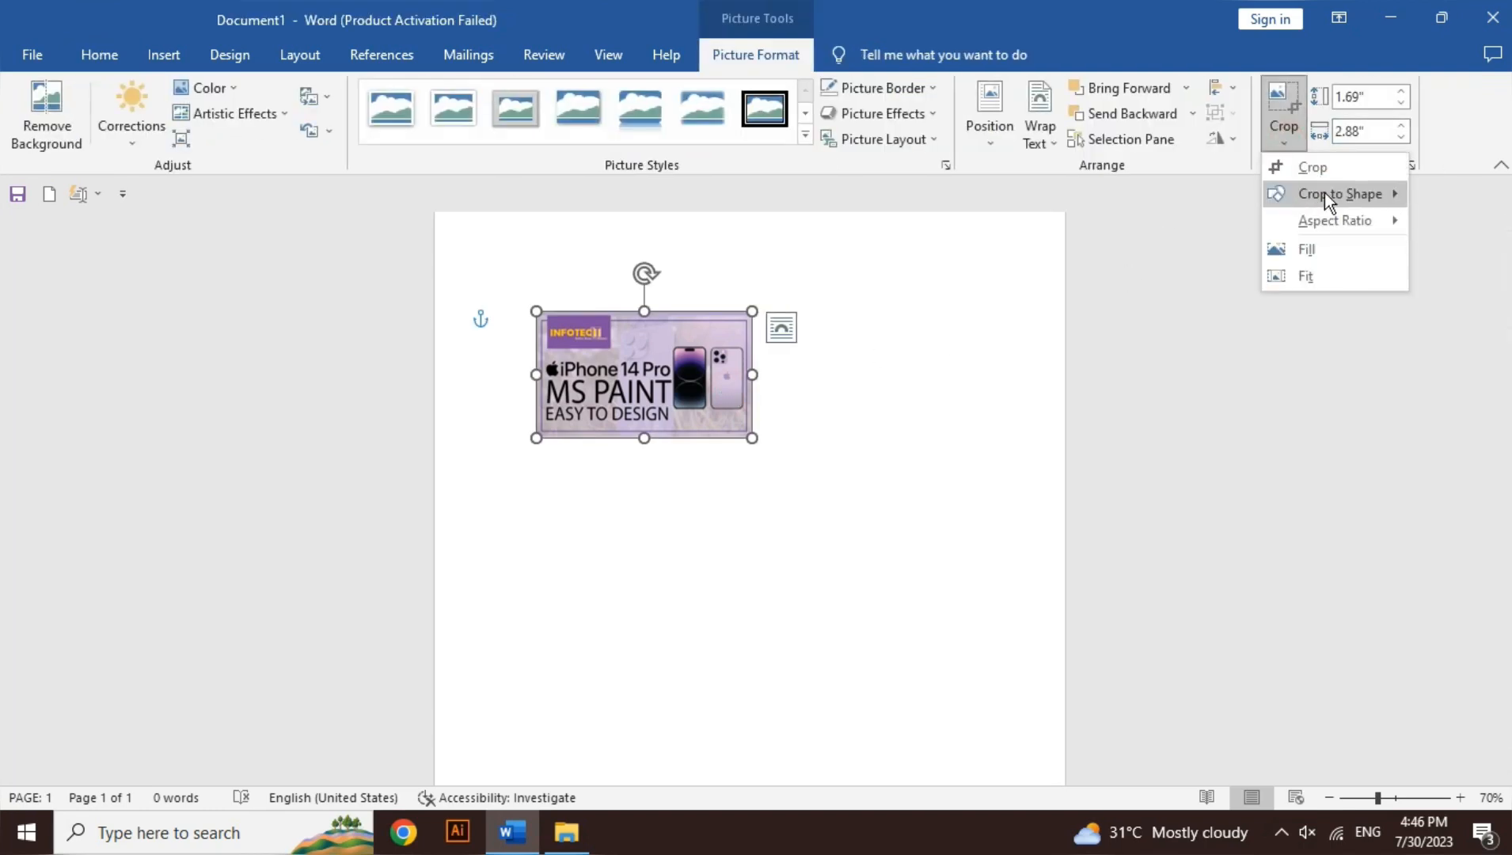
mouse_move(1324, 192)
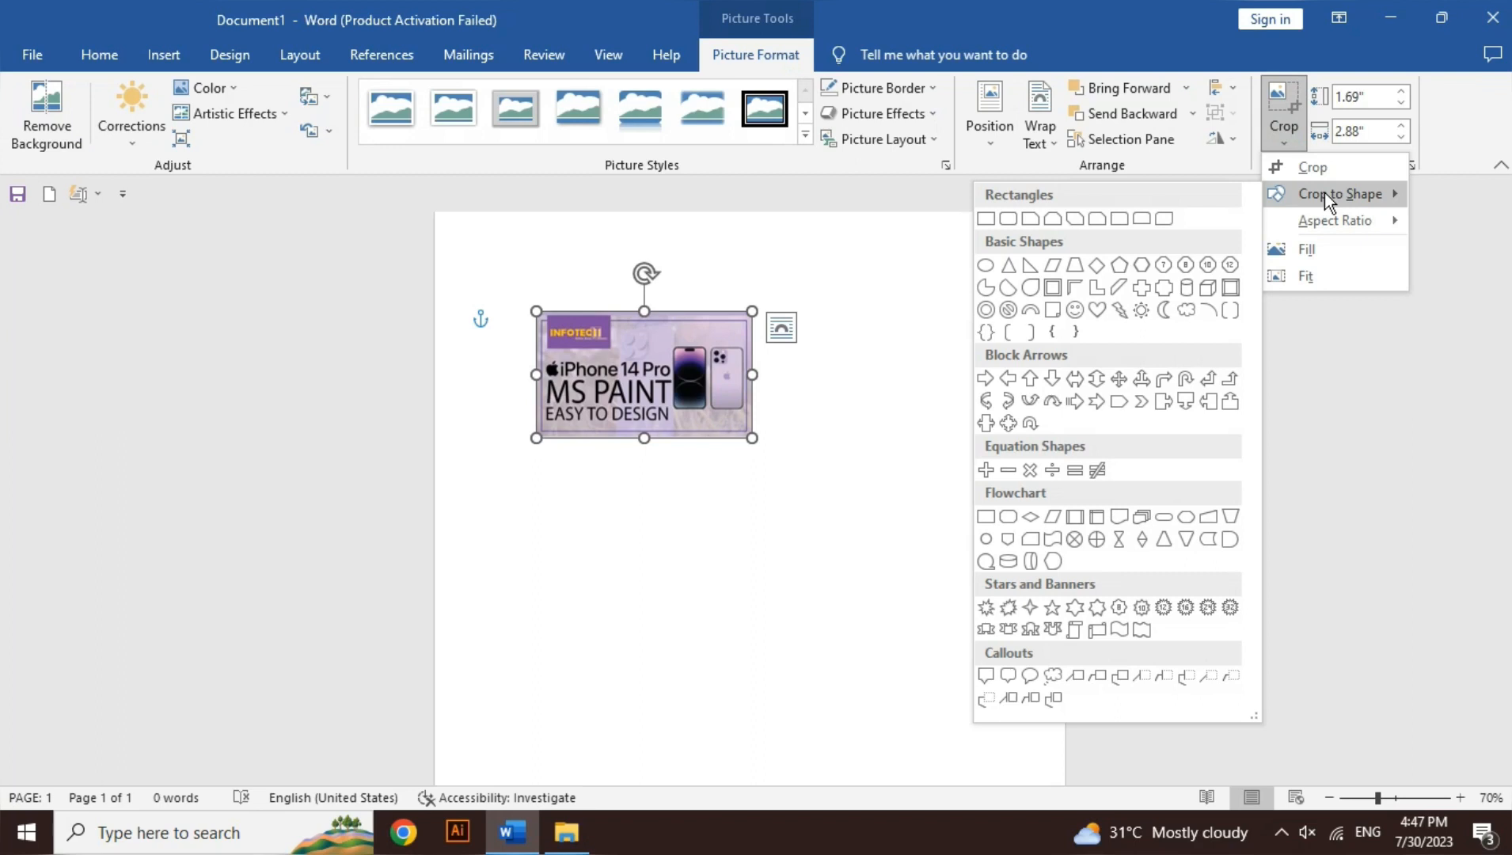
left_click(1183, 312)
left_click(823, 567)
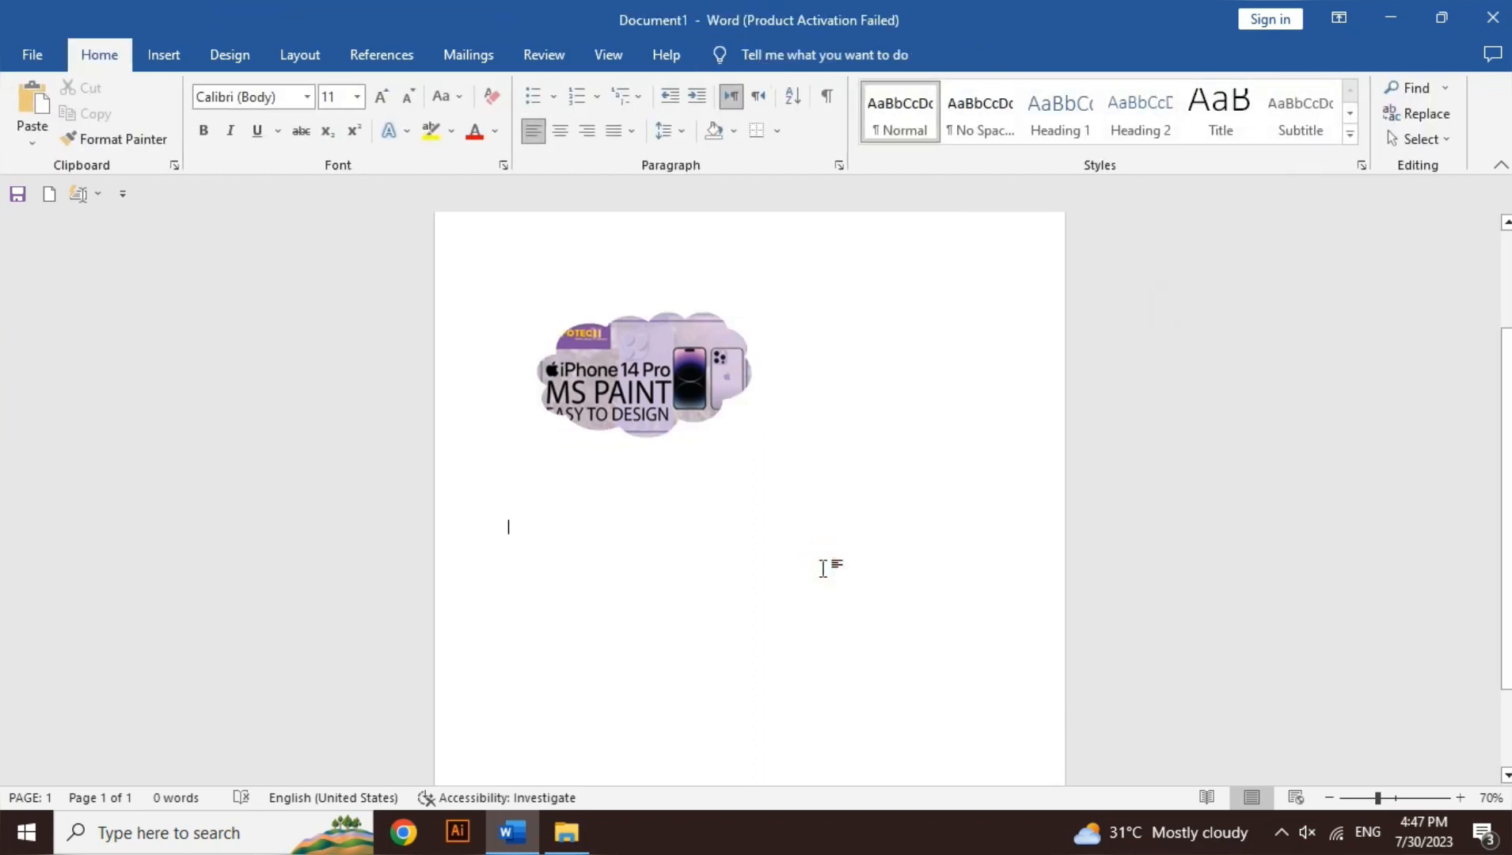
Step: Enlarge the cloud-shaped picture to about 3.97" high by 6.78" wide and center it roughly between the page edges
left_click(653, 381)
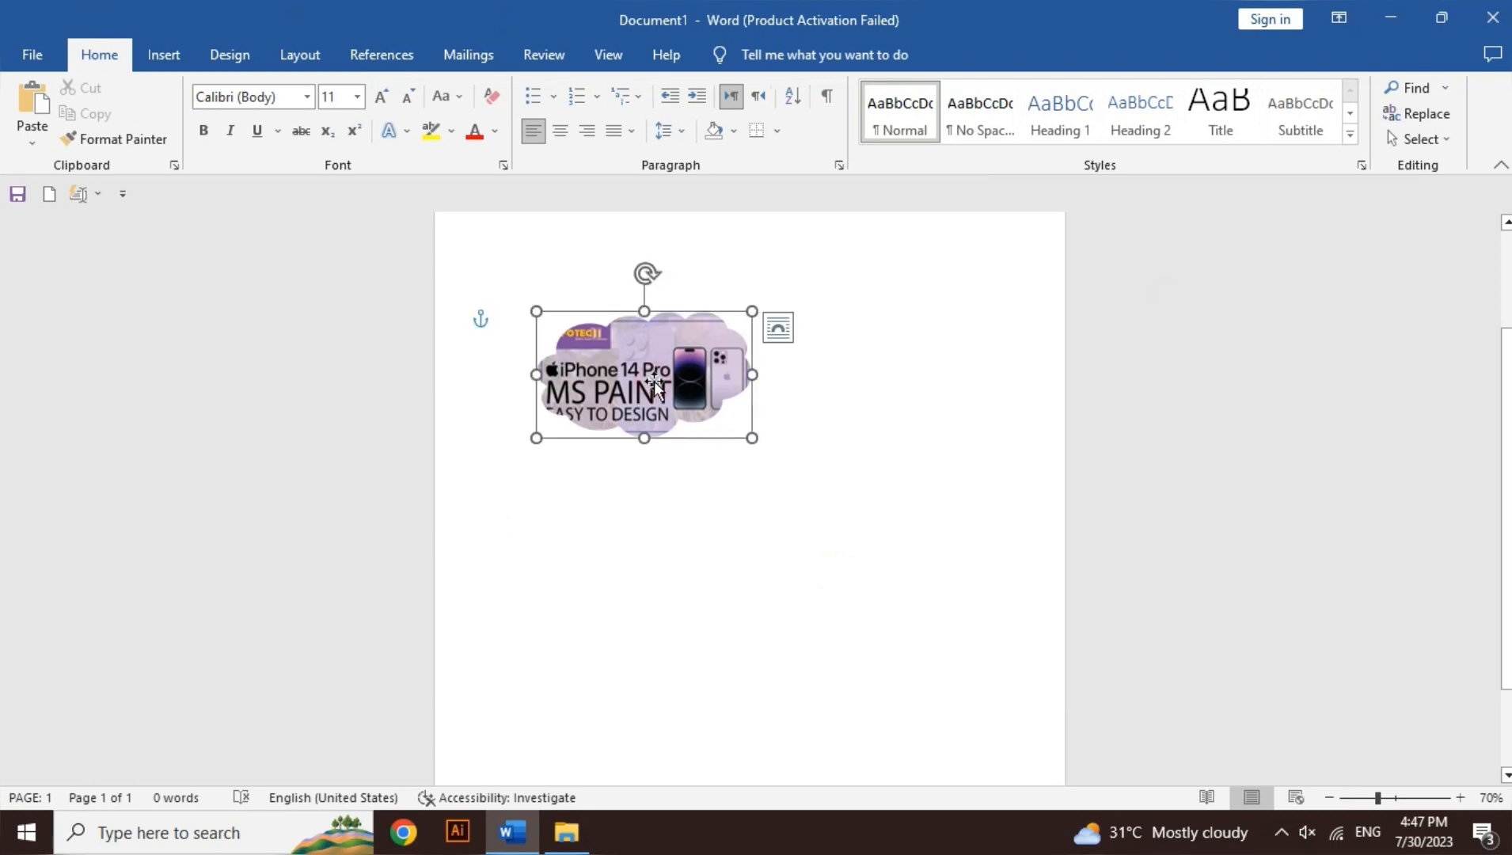
left_click_drag(752, 440, 951, 608)
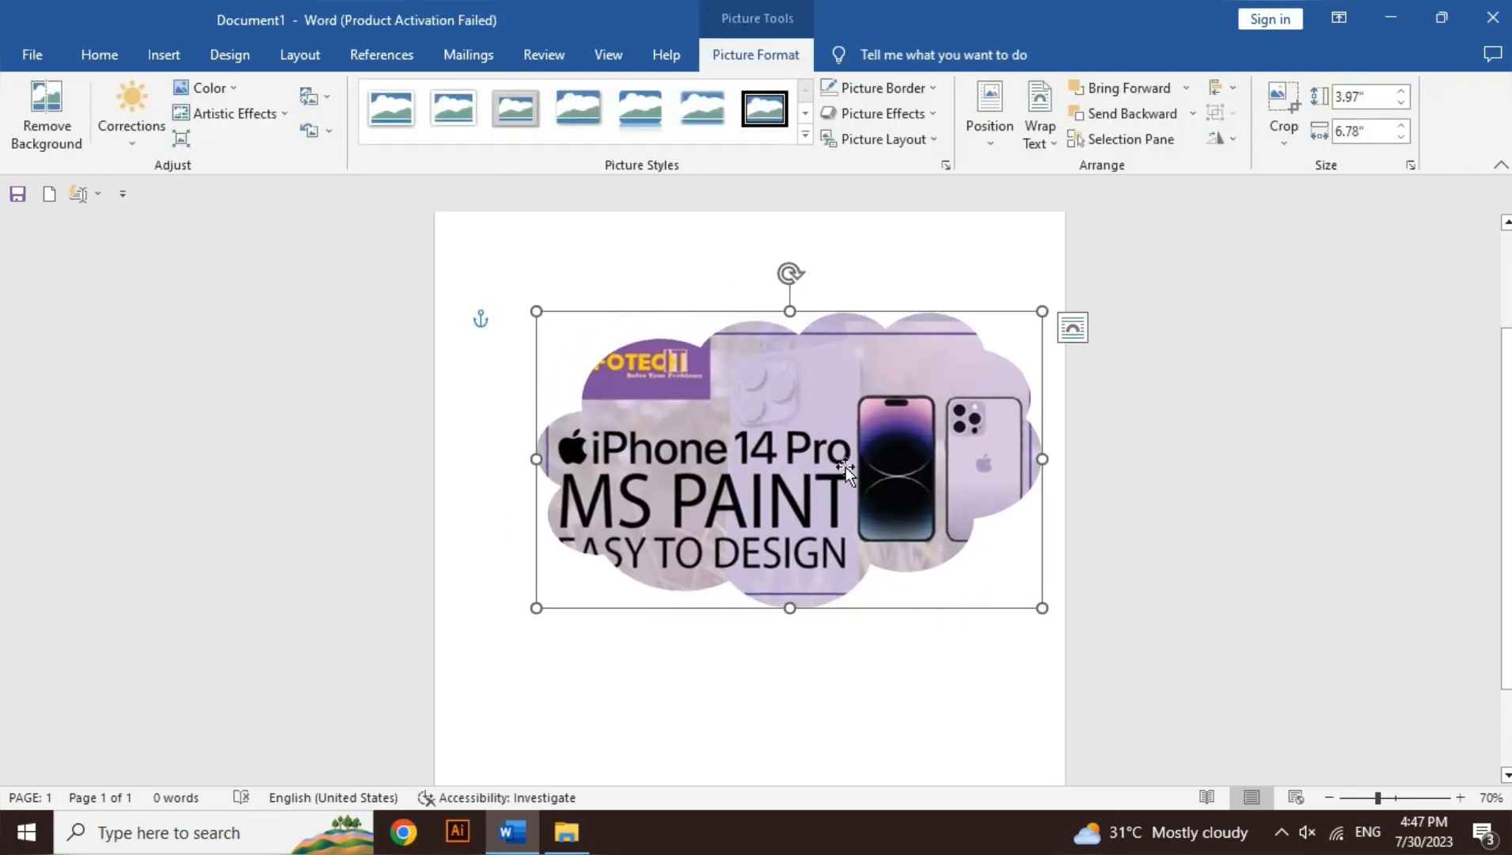
left_click_drag(845, 466, 810, 468)
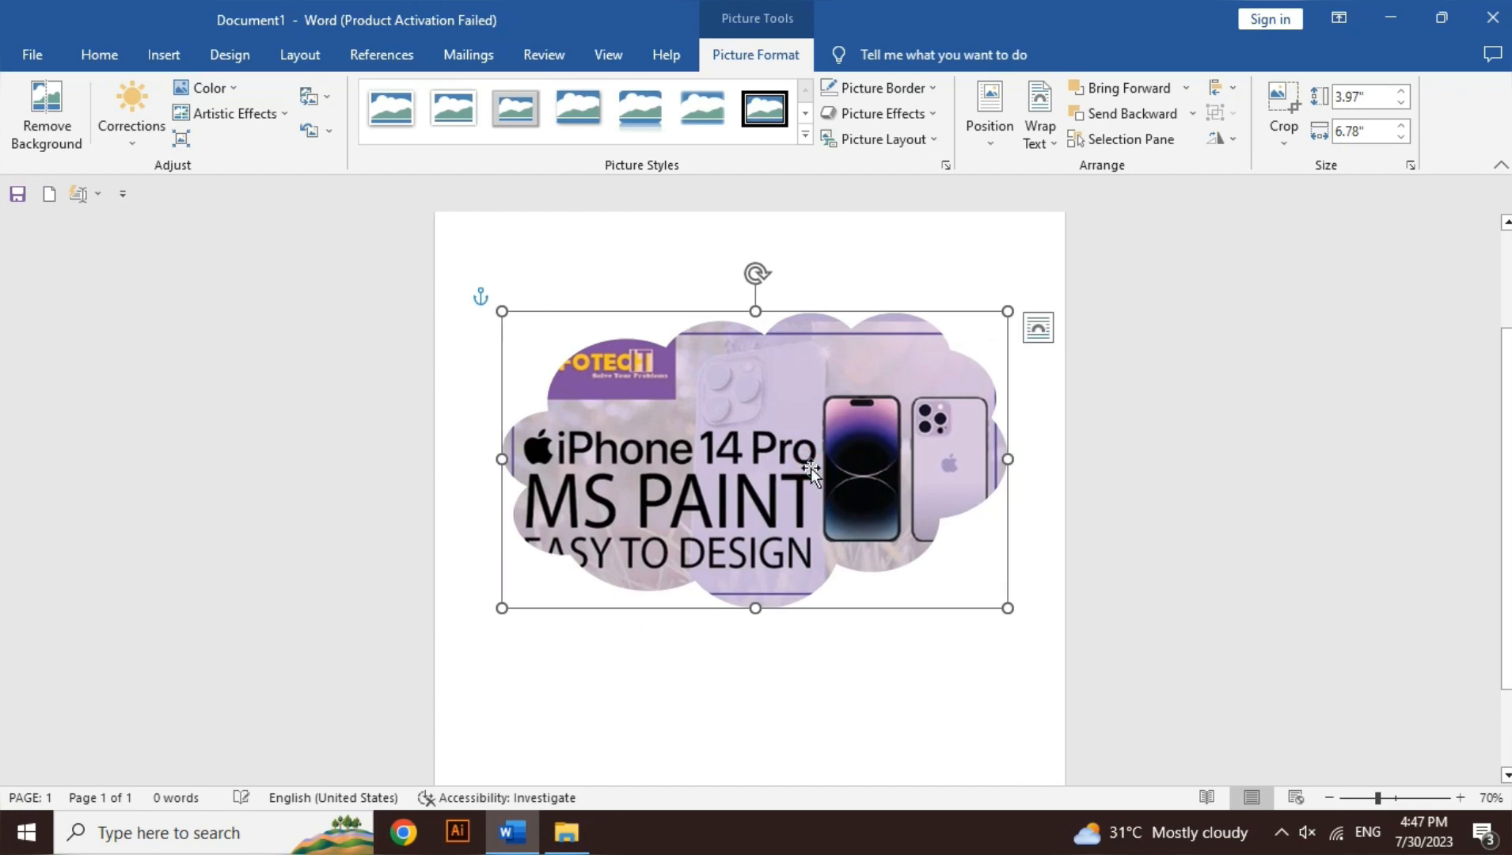
left_click(779, 663)
Step: Apply the Fill crop option to the cloud-shaped picture and extend its crop area upward to a height of about 4.42"
left_click(797, 509)
left_click(1281, 133)
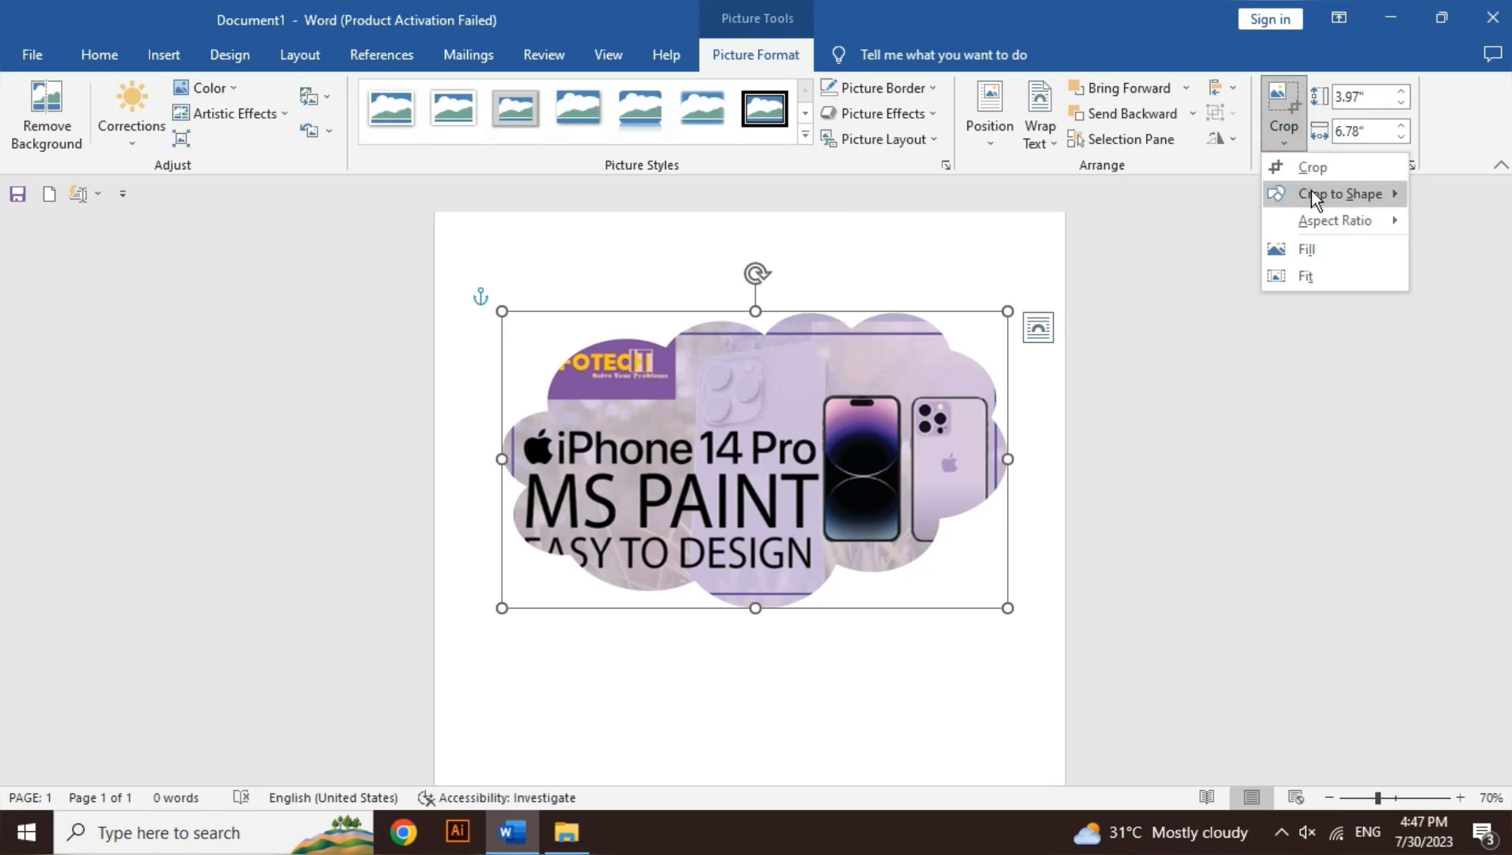
mouse_move(1310, 192)
mouse_move(1330, 225)
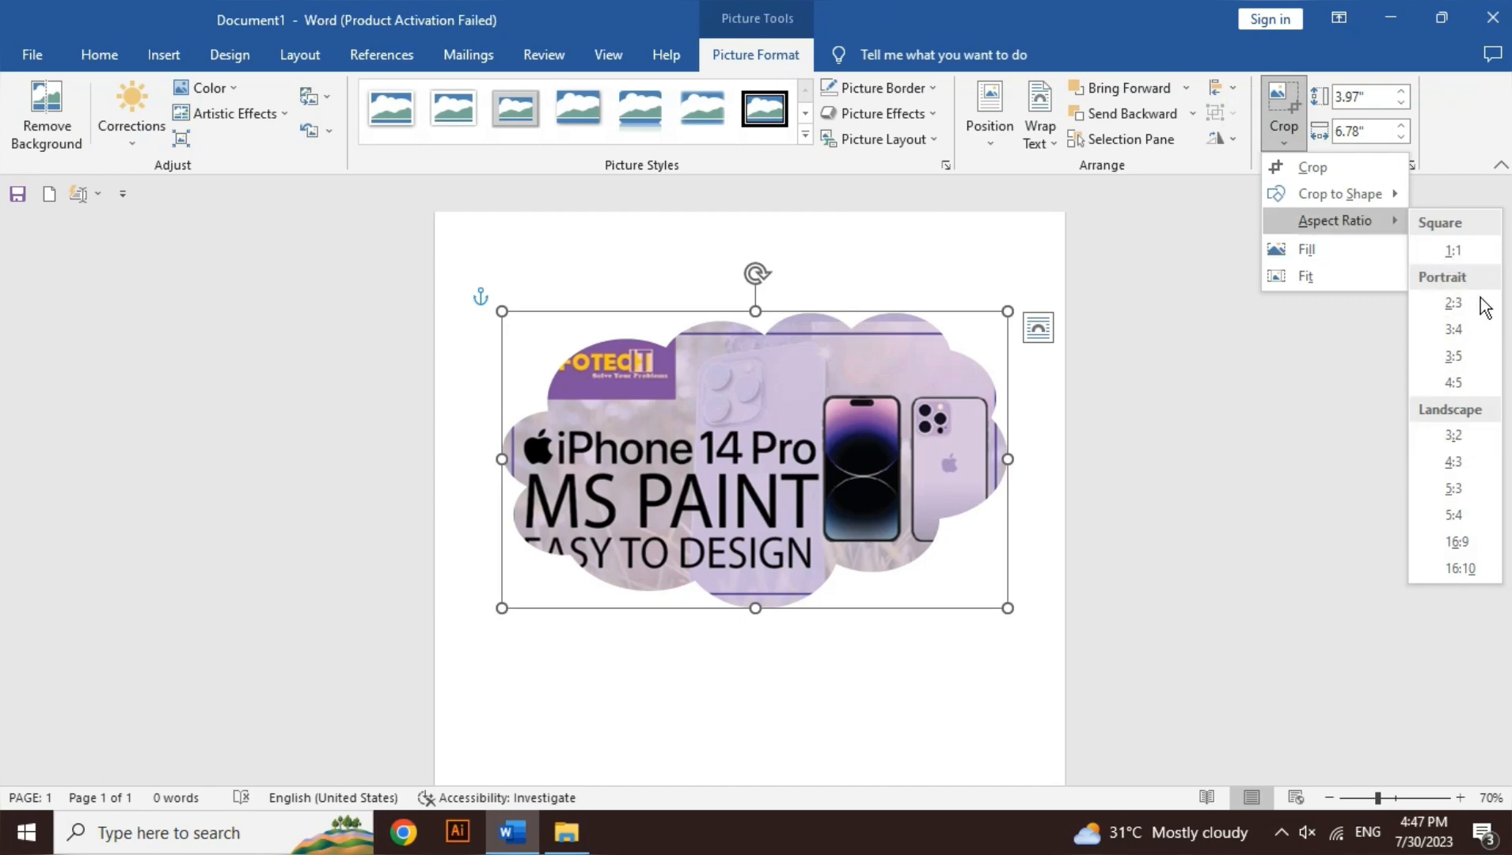
left_click(1378, 245)
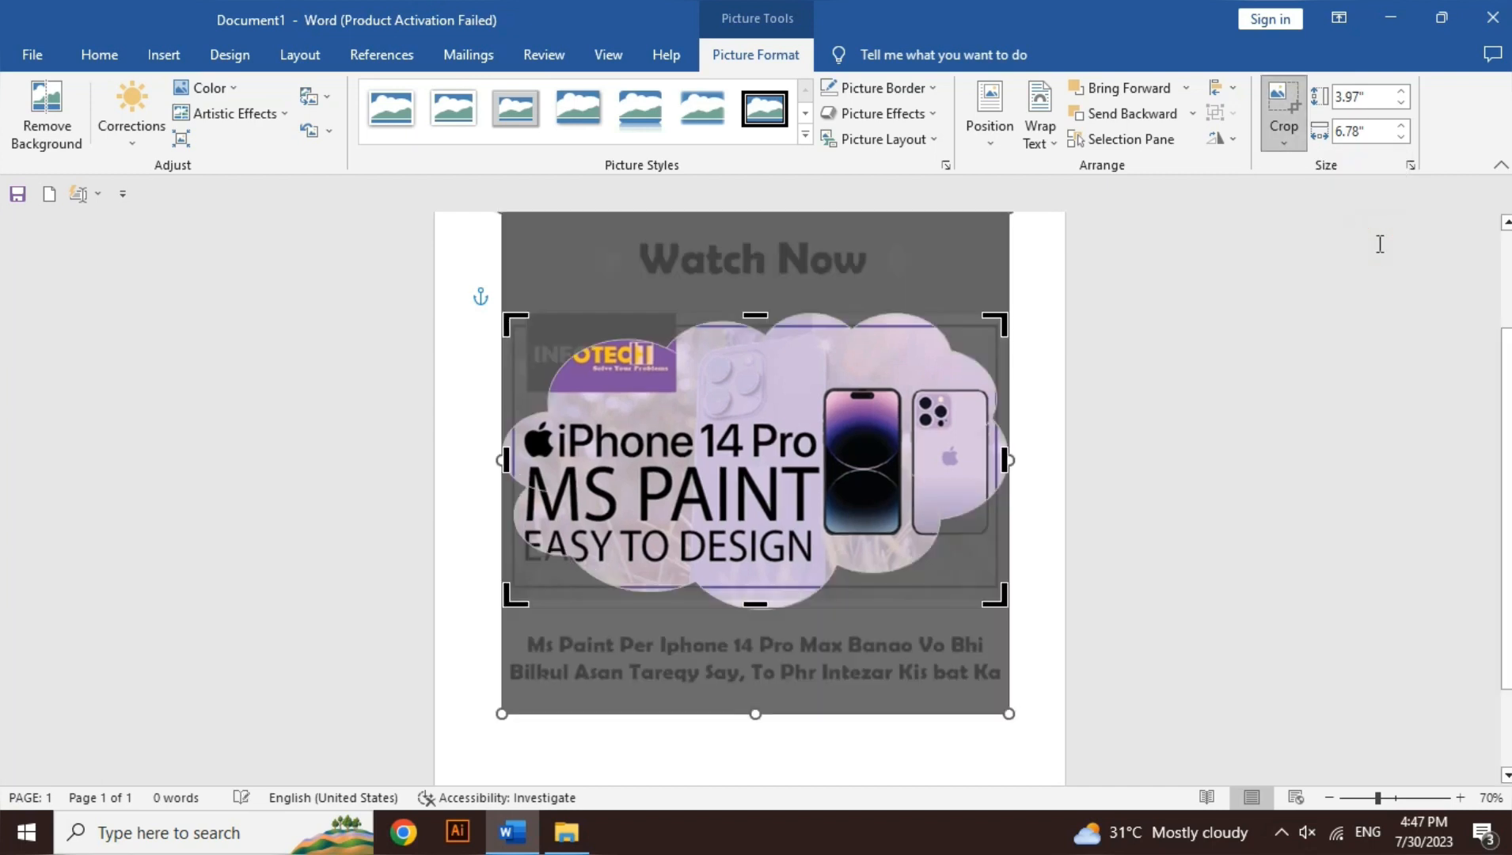
left_click(754, 305)
mouse_move(754, 306)
left_mouse_down()
mouse_move(755, 269)
mouse_move(757, 323)
mouse_move(756, 281)
left_mouse_up()
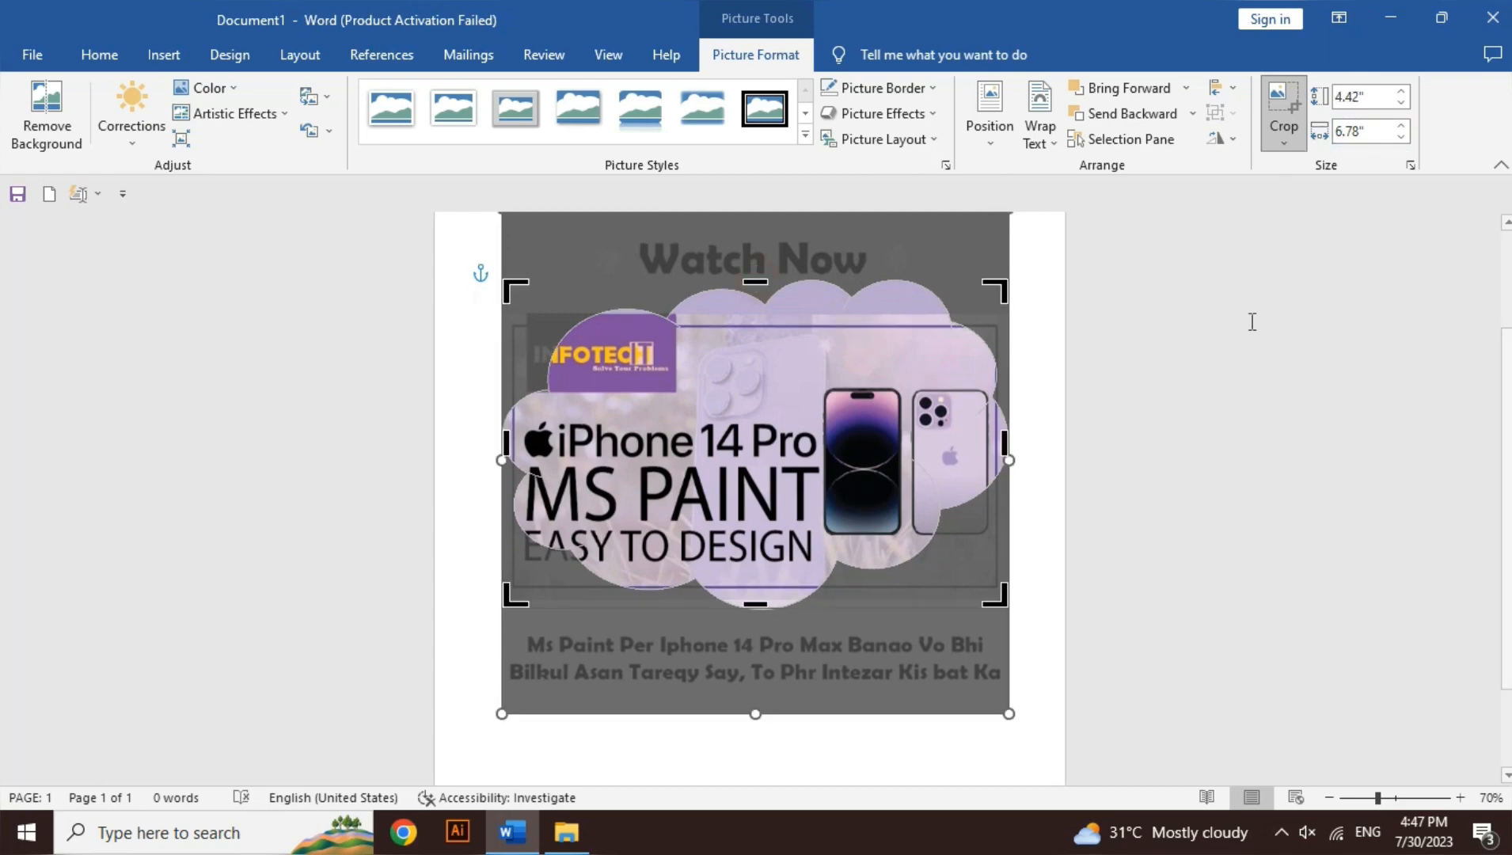
left_click(1063, 478)
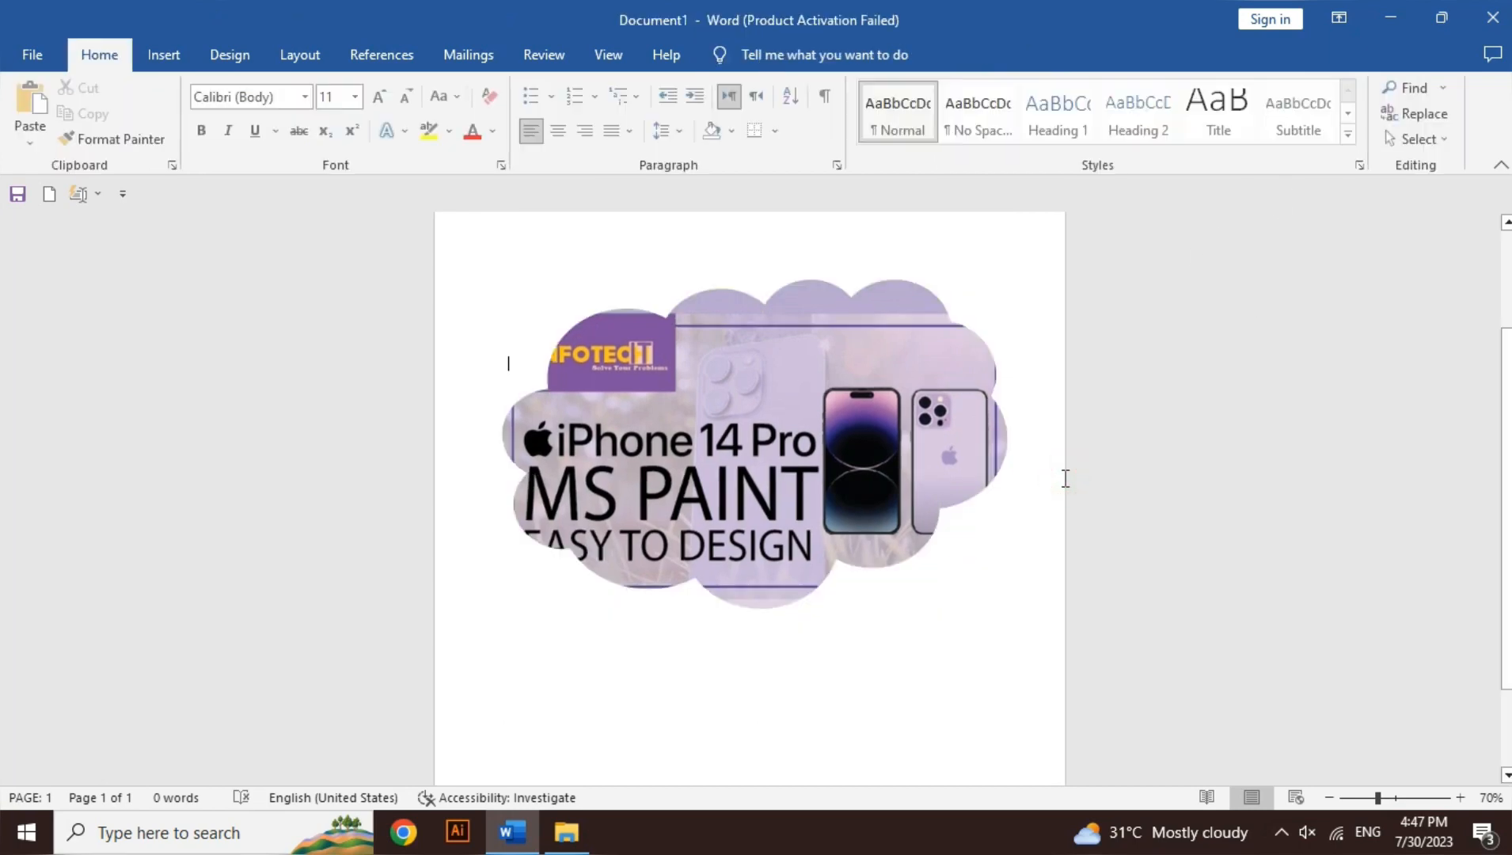
Step: Undo the picture's cropping, cloud shape, resizing and move, continuing back through the deletion of the right-hand poster copy
left_click(877, 442)
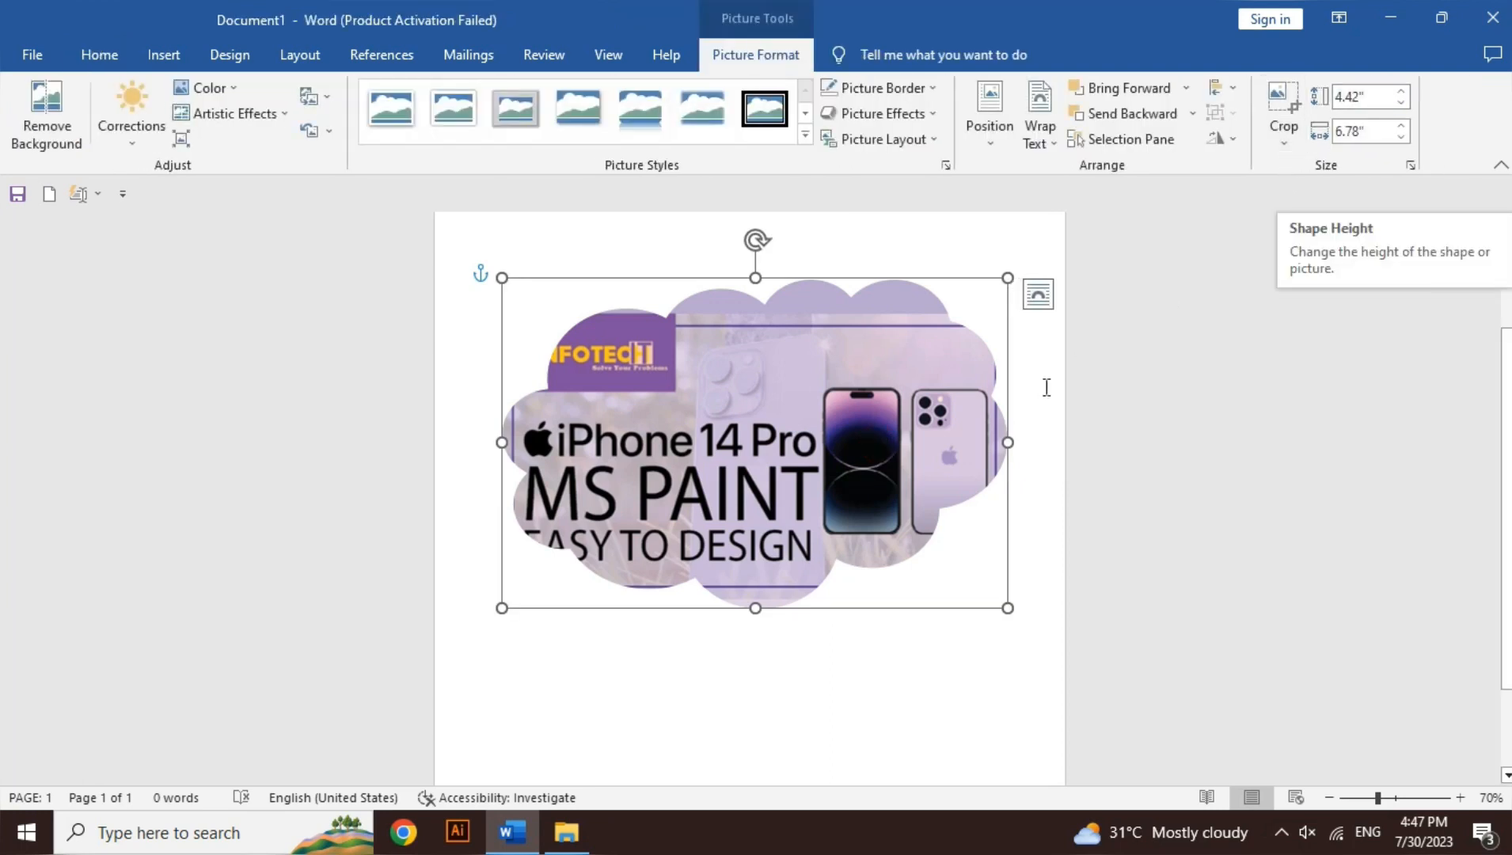
key("ctrl+z")
key("ctrl+z")
key("ctrl+z")
key("ctrl+z")
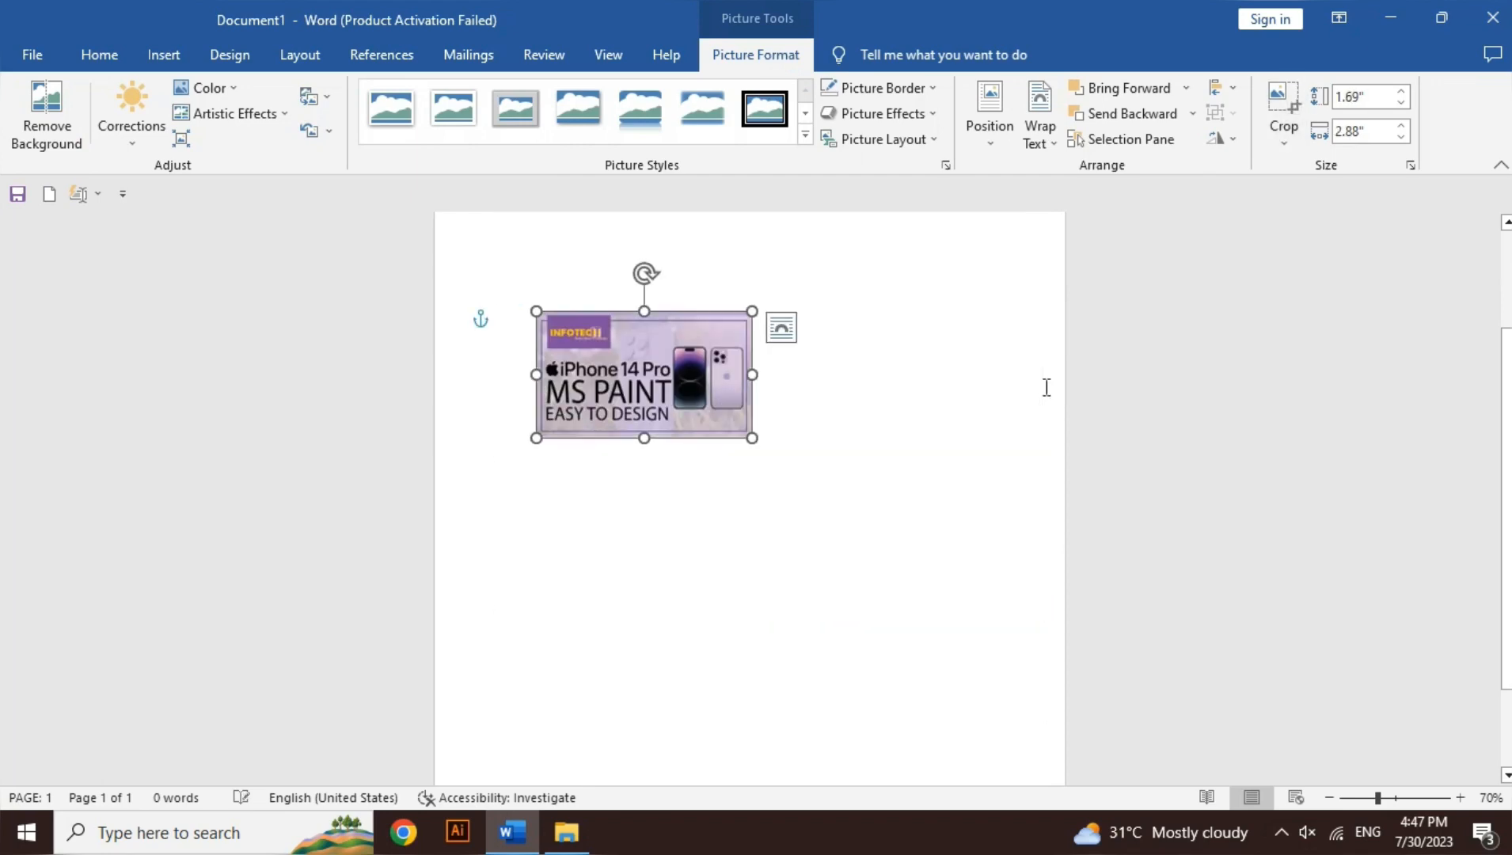
key("ctrl+z")
key("ctrl+z")
key("ctrl+z")
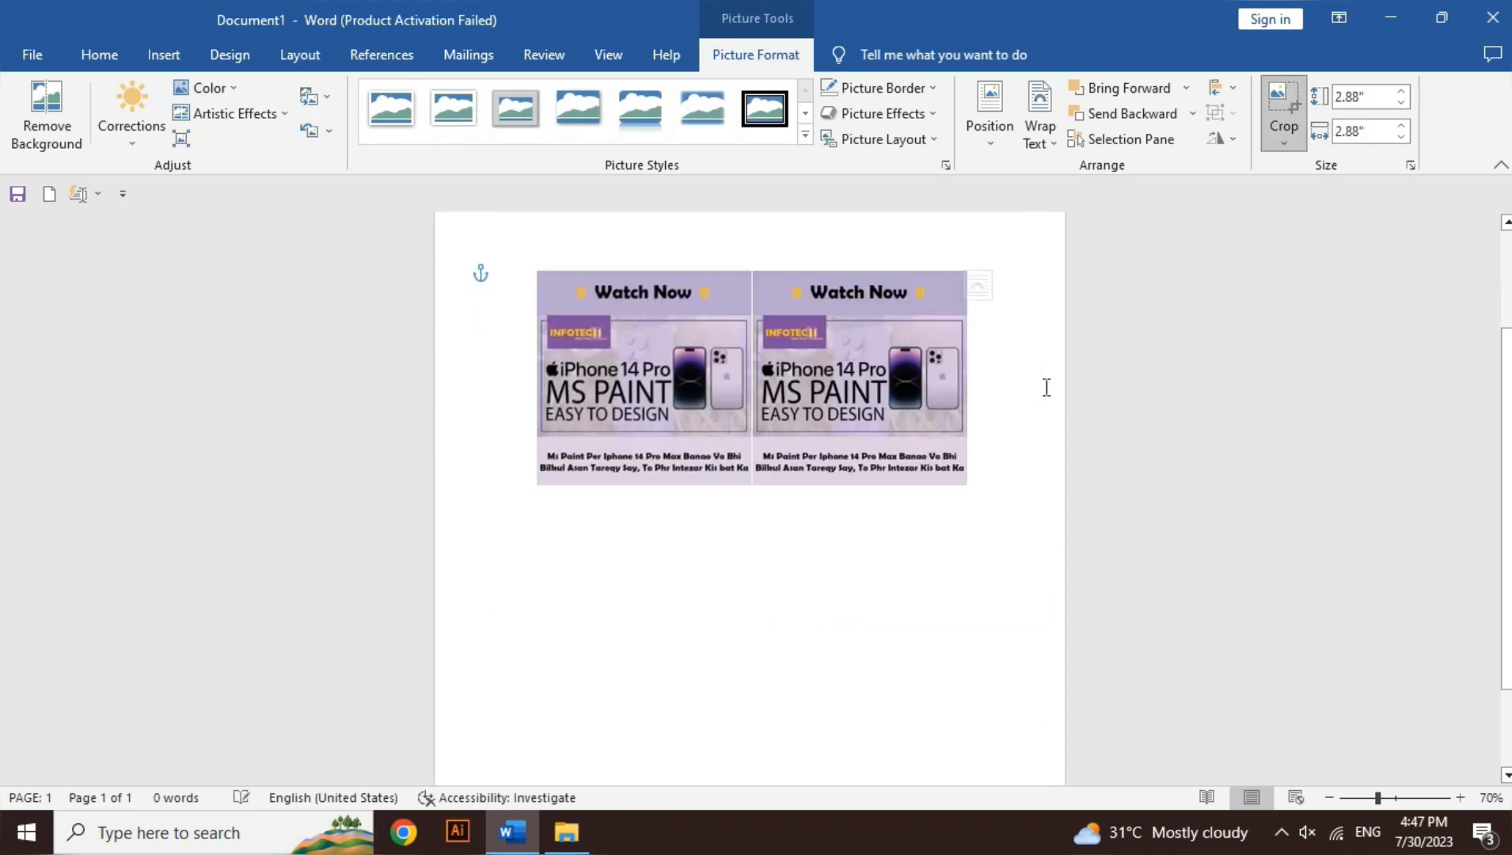
Step: Delete the restored right-hand copy of the poster picture
left_click(866, 556)
left_click(871, 428)
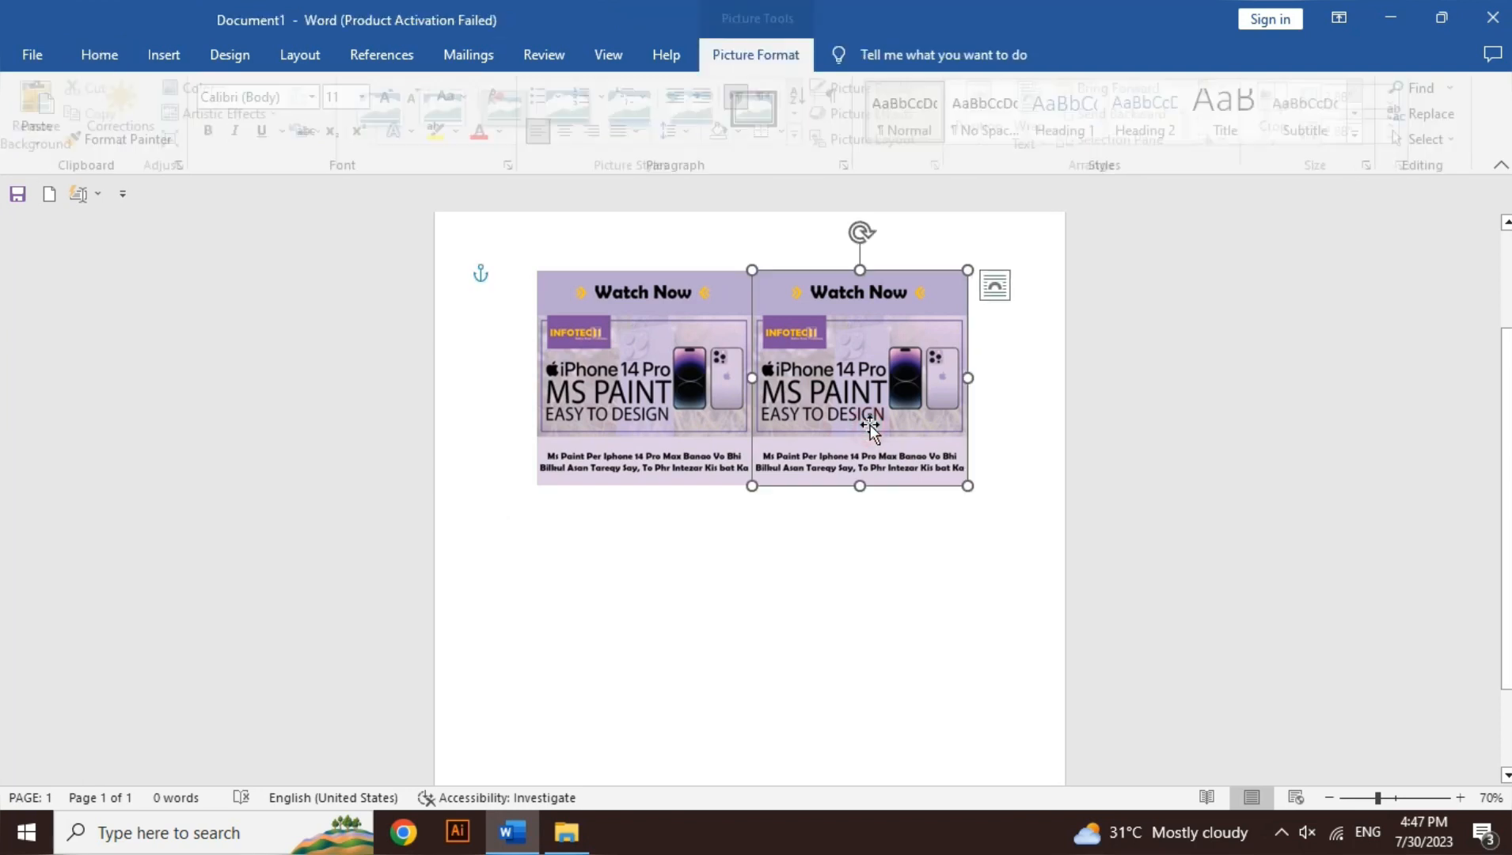
key("Delete")
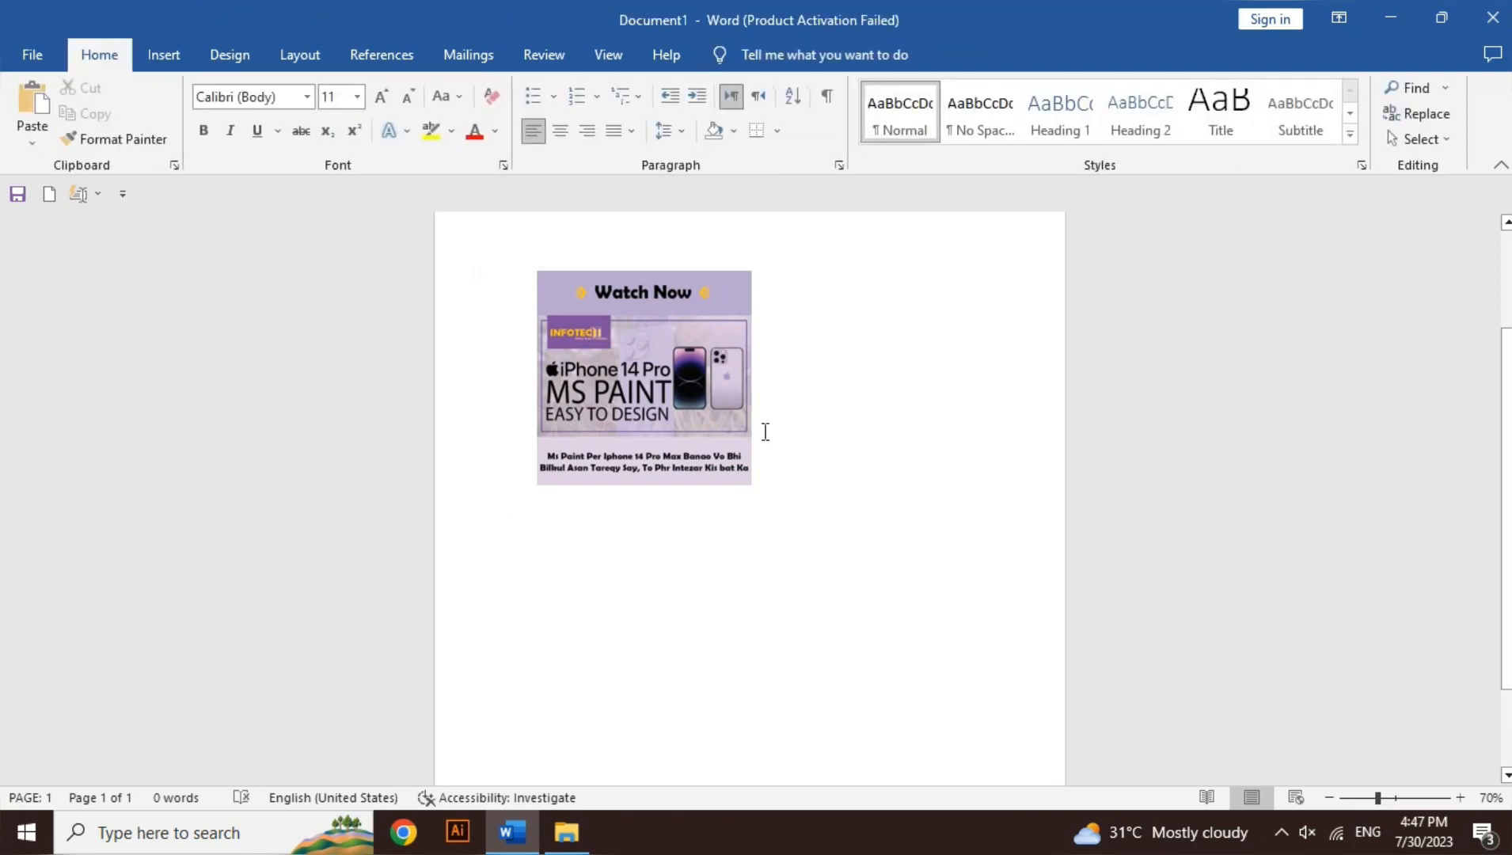
Step: Resize the remaining poster picture freehand to about 4.69" high by 5.02" wide
left_click(685, 438)
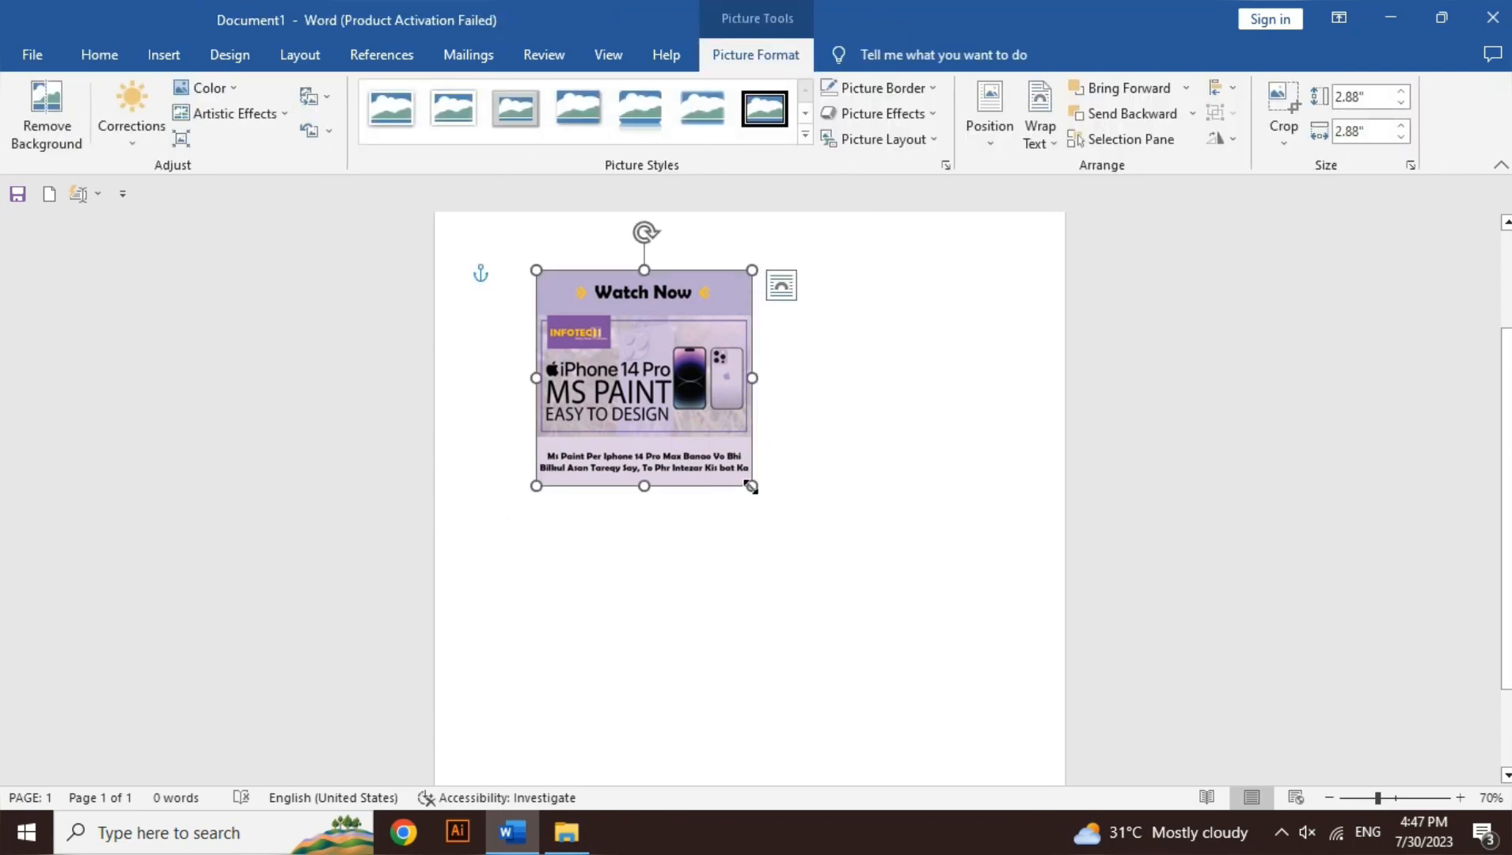
left_click_drag(750, 486, 909, 598)
mouse_move(723, 644)
left_mouse_down()
mouse_move(720, 489)
mouse_move(723, 620)
left_mouse_up()
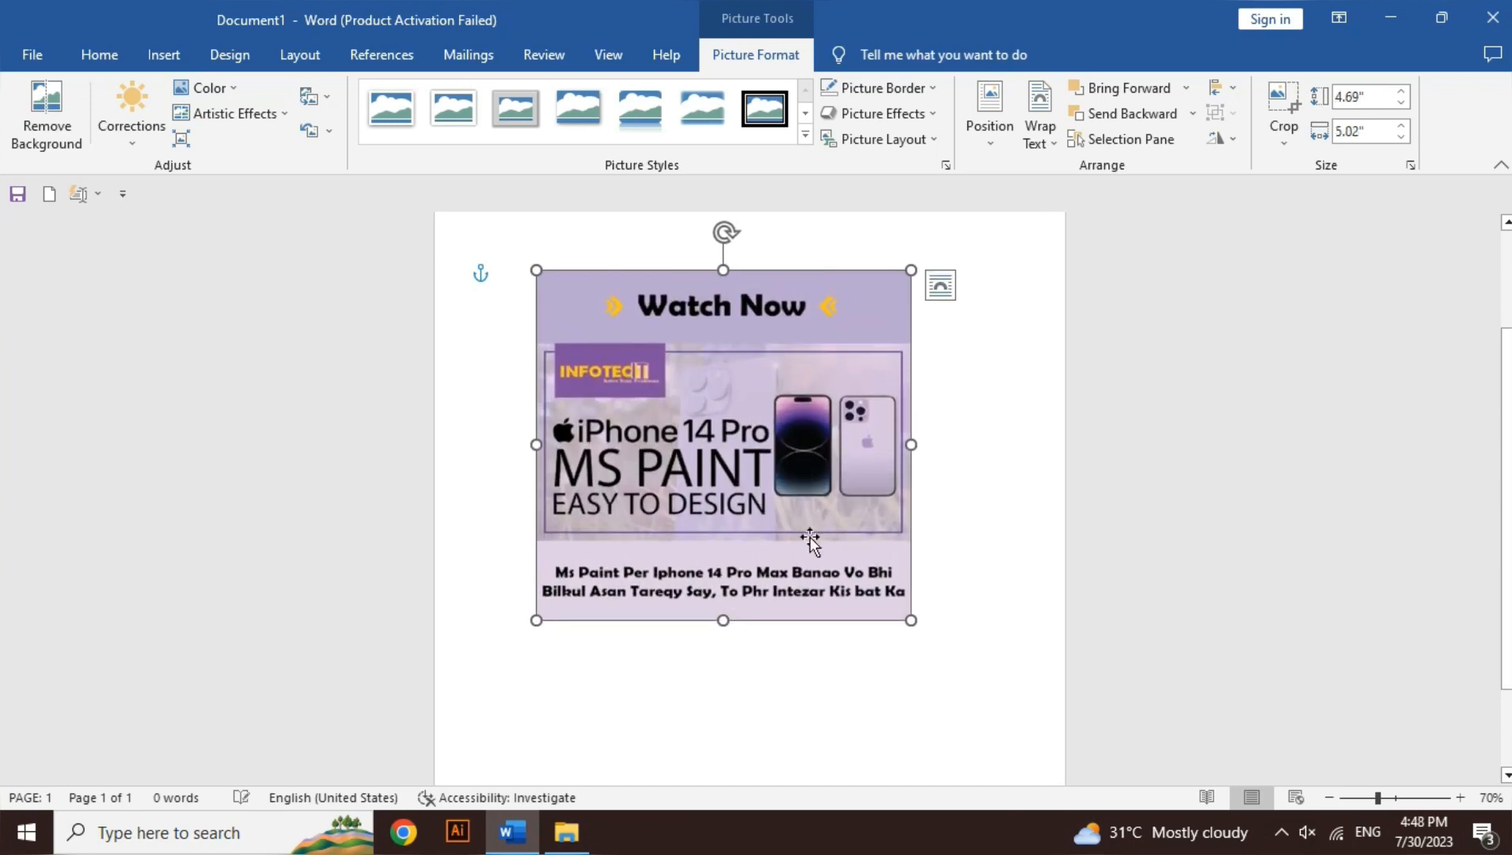
mouse_move(911, 444)
left_mouse_down()
mouse_move(845, 443)
mouse_move(911, 444)
left_mouse_up()
Step: Increase the poster picture's height to 5.4"
left_click(1375, 99)
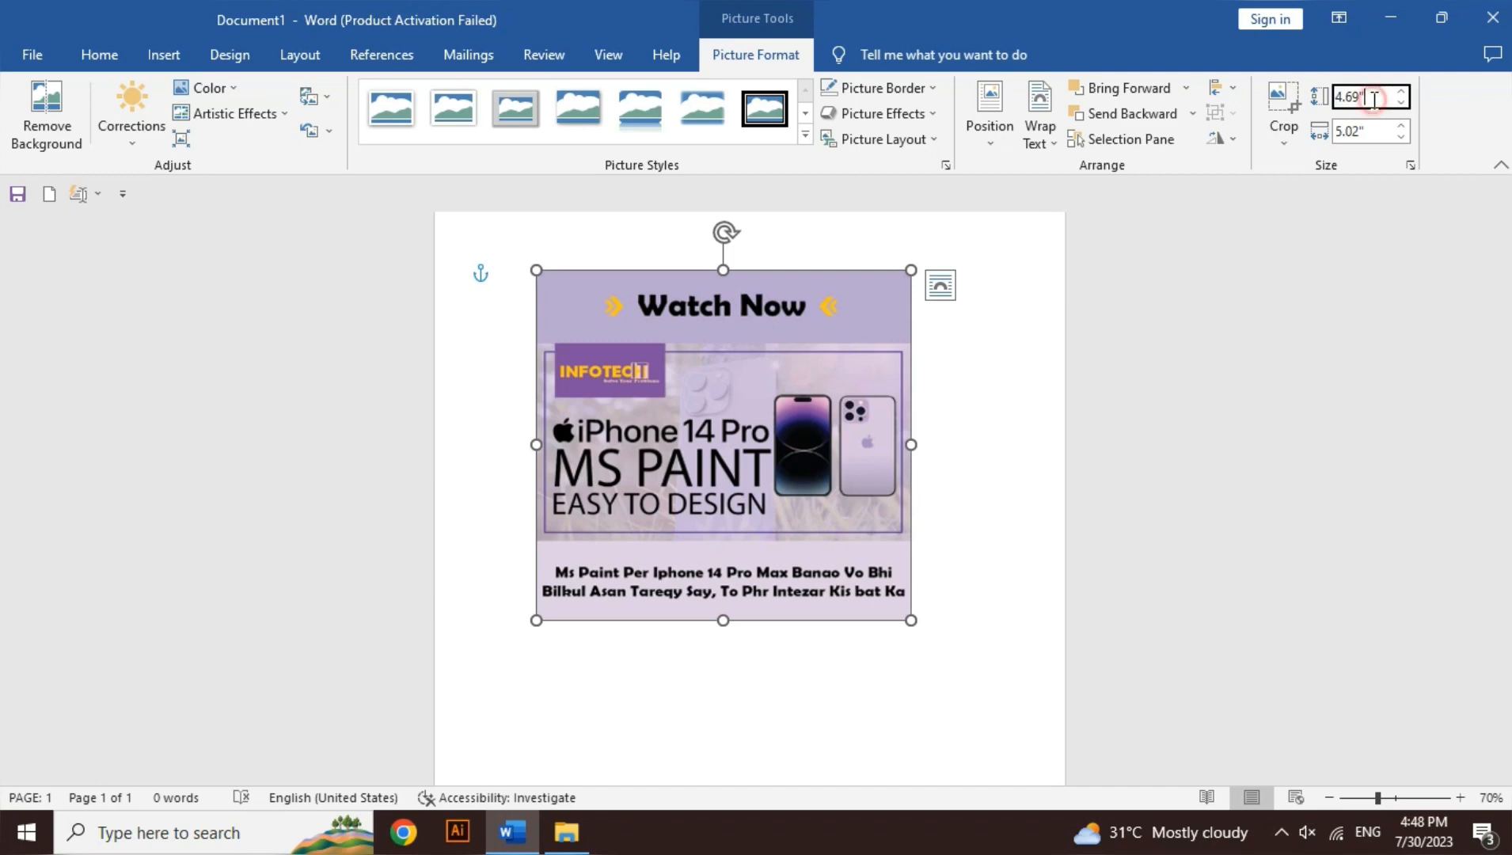
left_click(1399, 97)
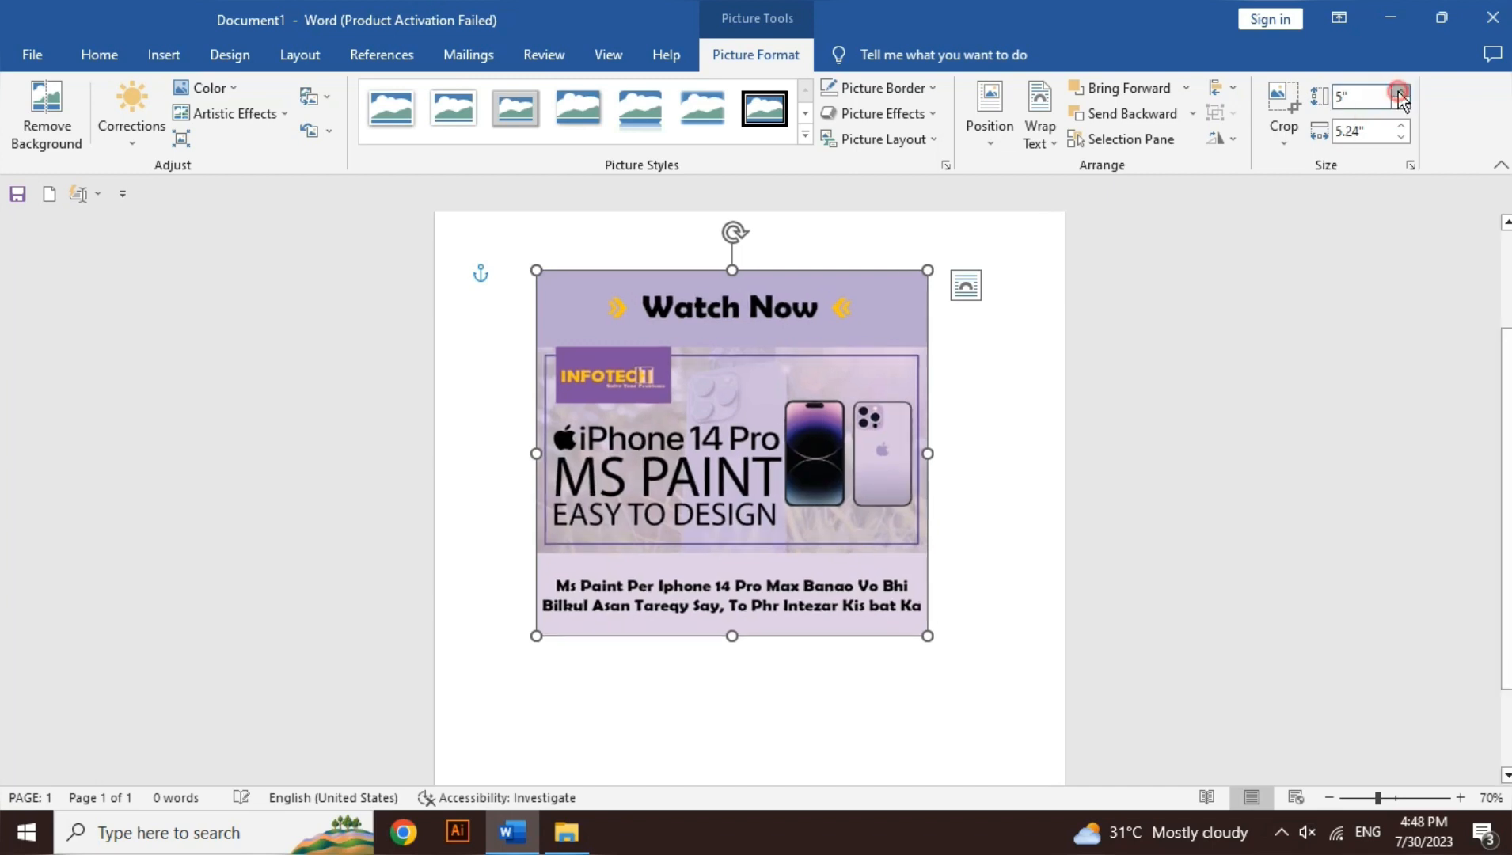
Step: Reduce the poster picture's width to 5", and shrink it freehand to about 4.43" high by 4.74" wide
left_click(1361, 133)
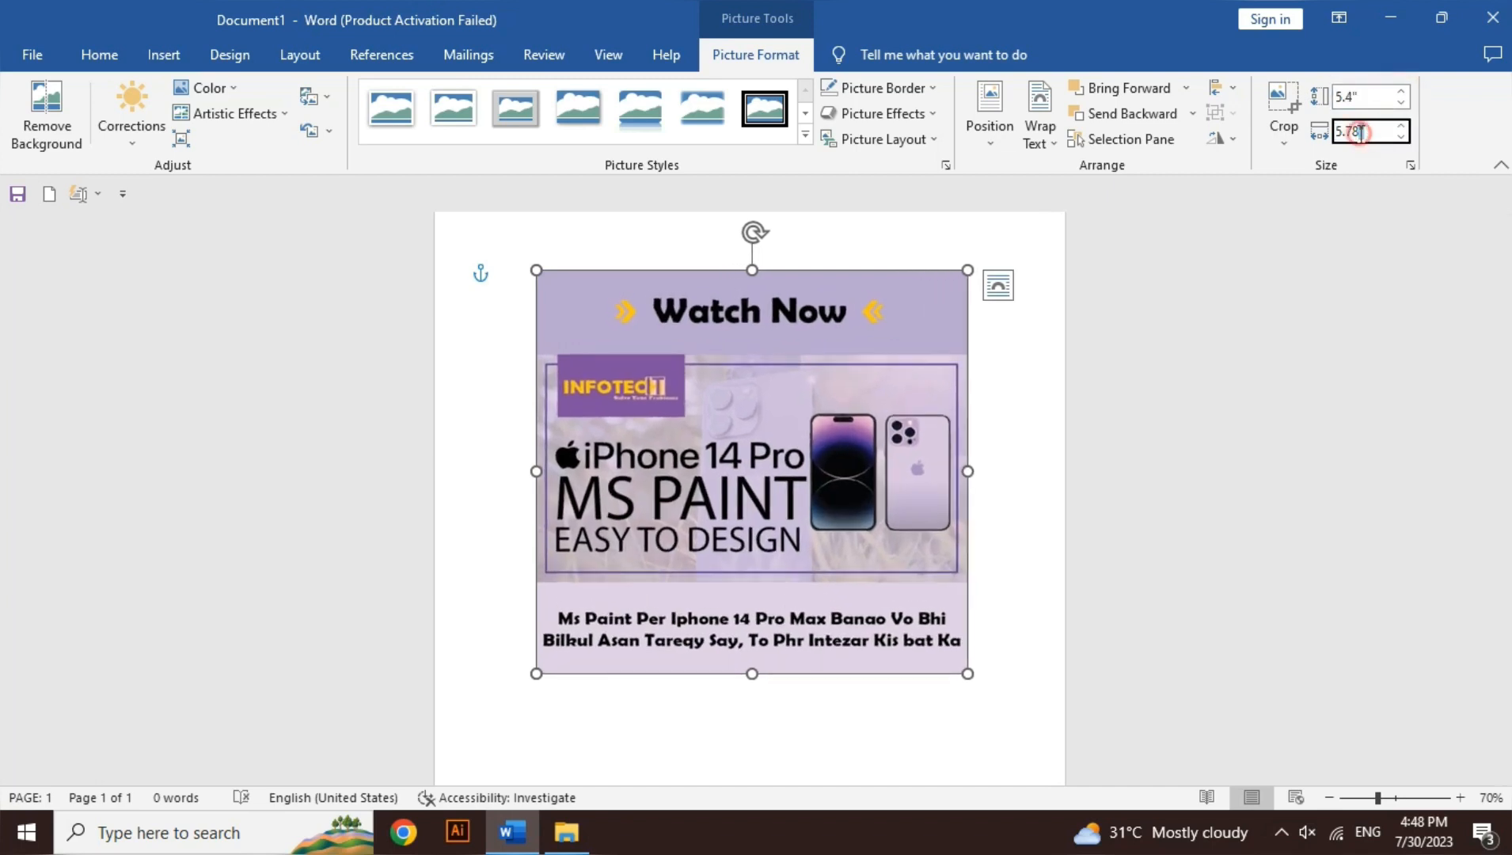
left_click(1400, 137)
left_click(1402, 137)
left_click(1401, 137)
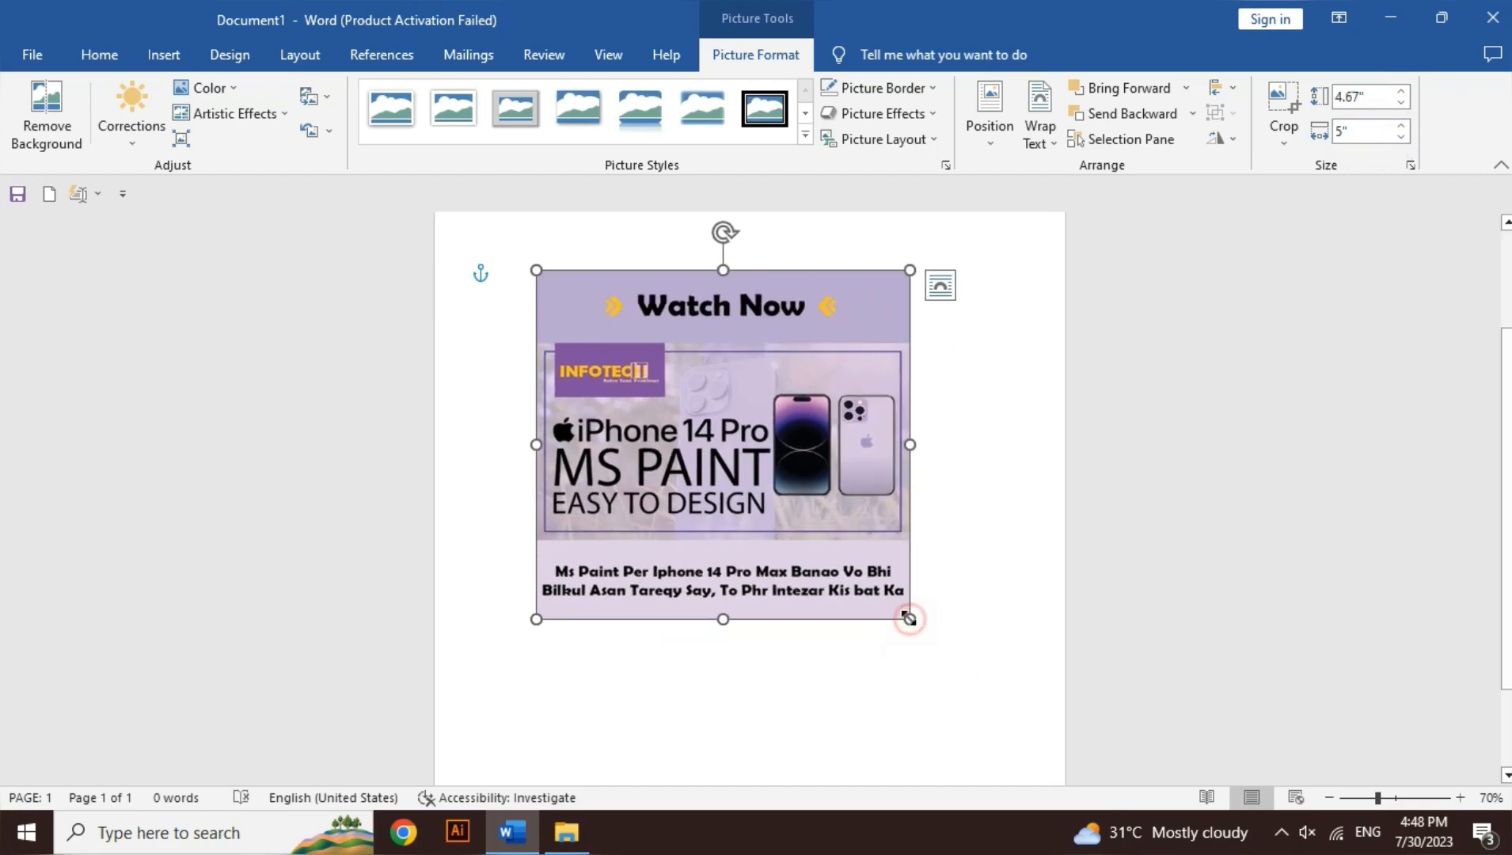
left_click_drag(909, 618, 874, 603)
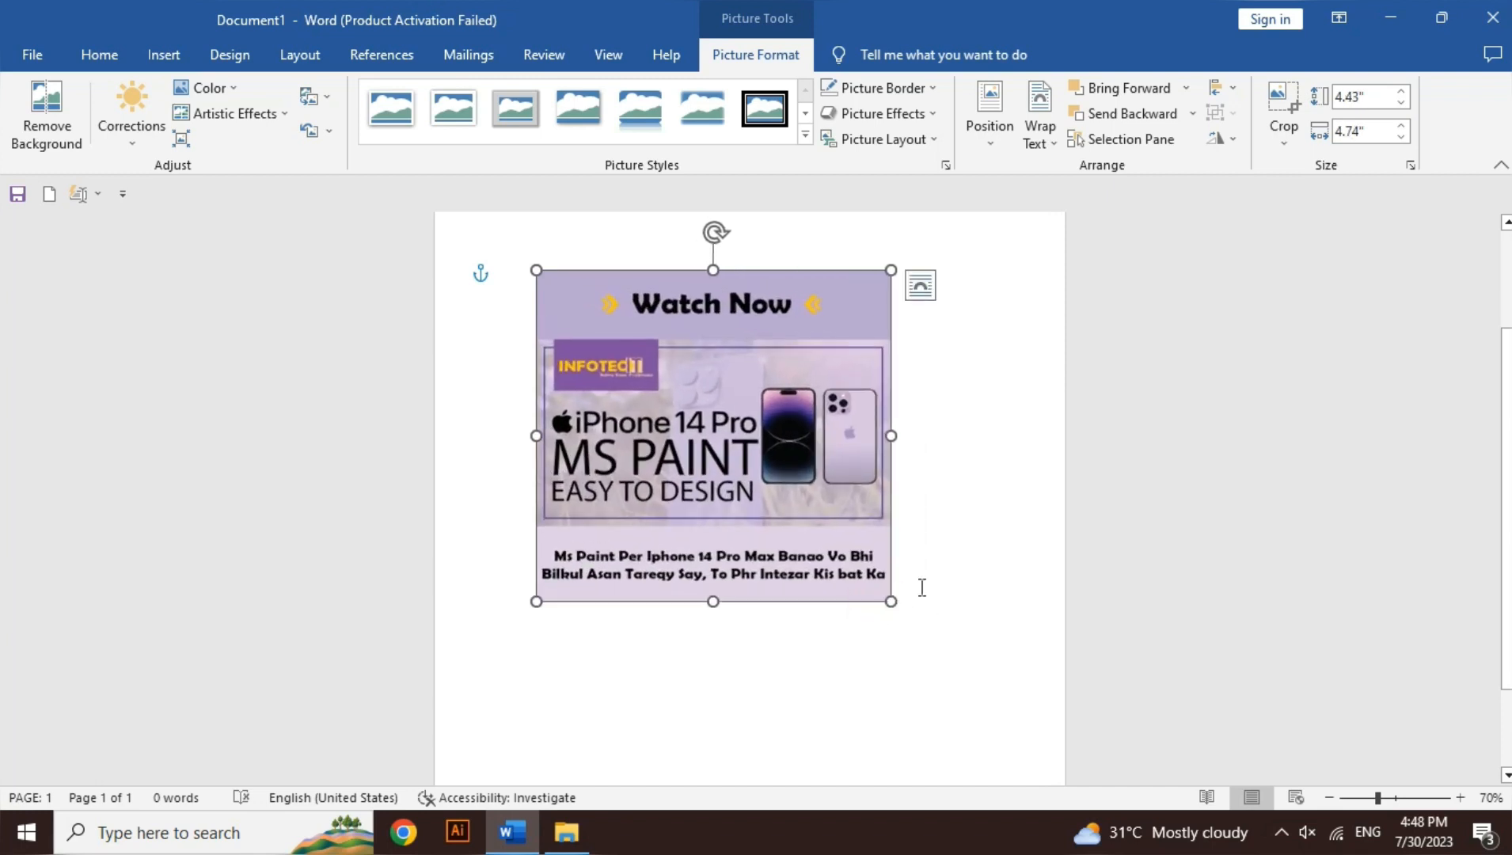